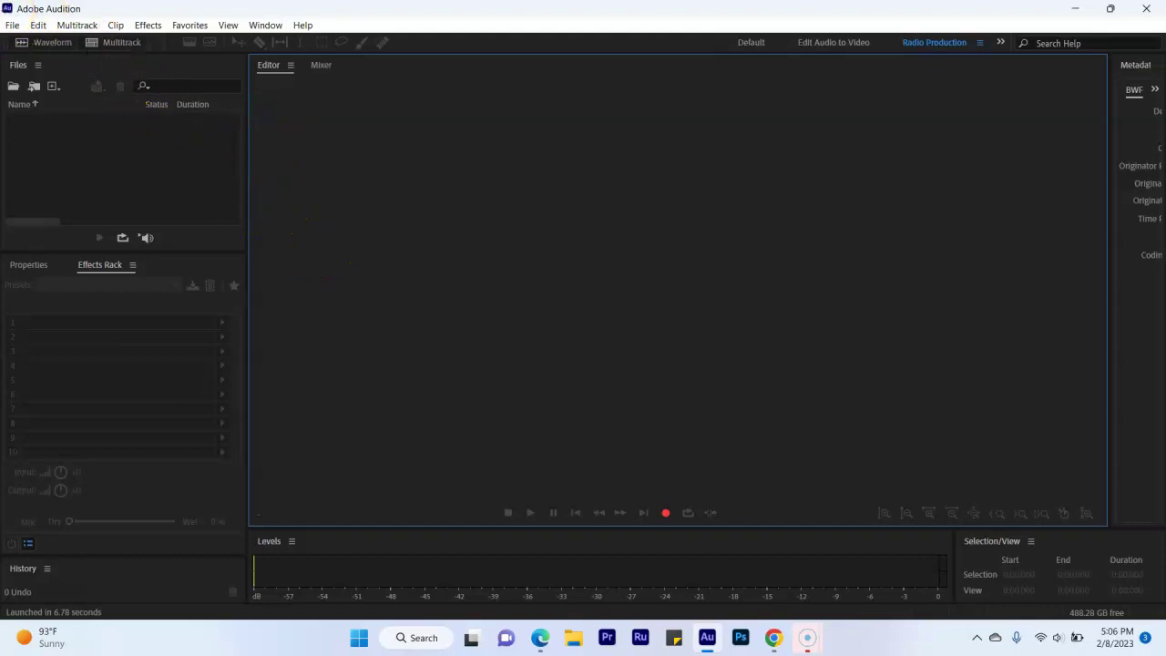
Create a multitrack session named "how to make a dj drop - gospel" in the "how to make a gospel dj drop 2023" folder using the Dj Drops 12-21-2021 template.
click(11, 26)
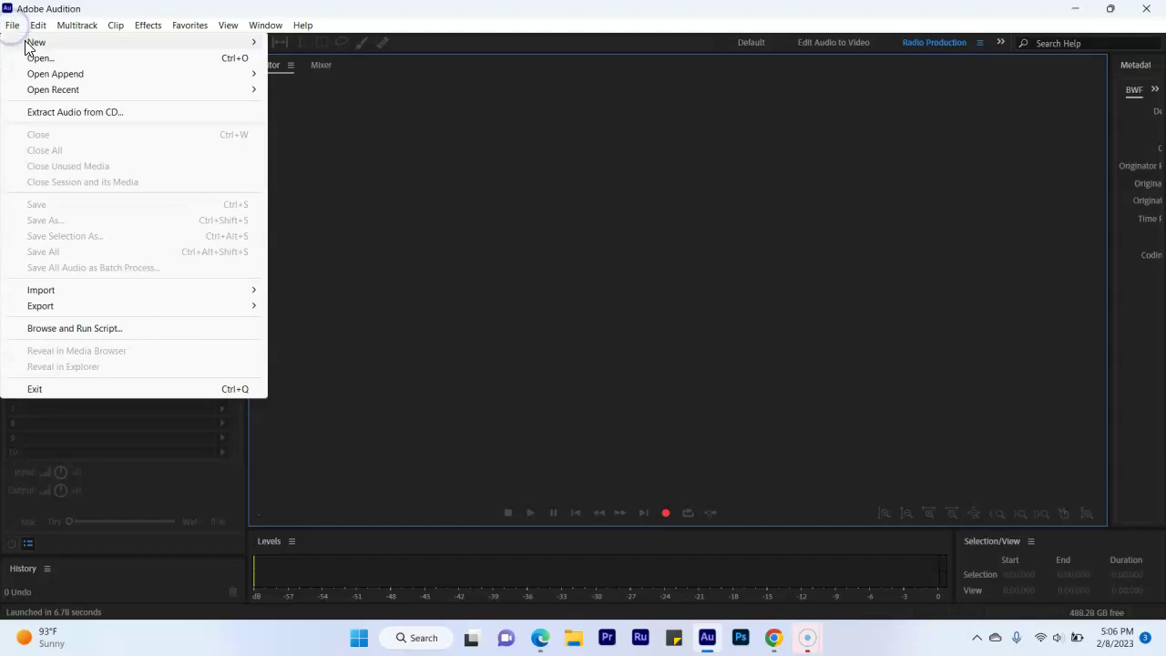
mouse_move(41, 42)
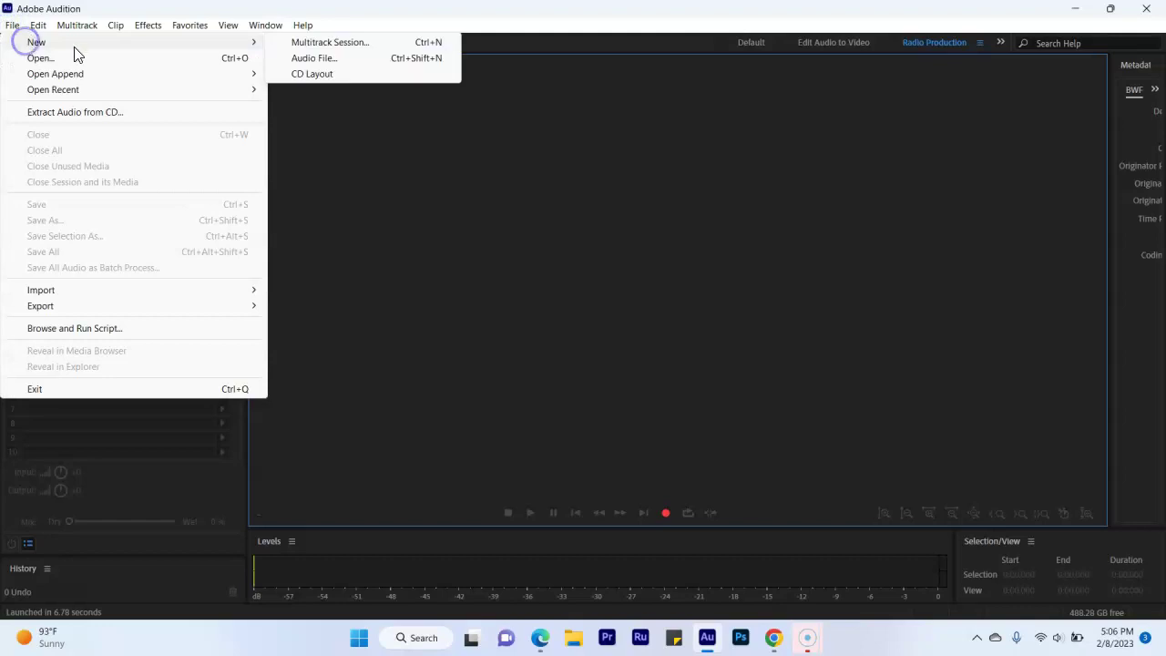
click(299, 46)
click(708, 271)
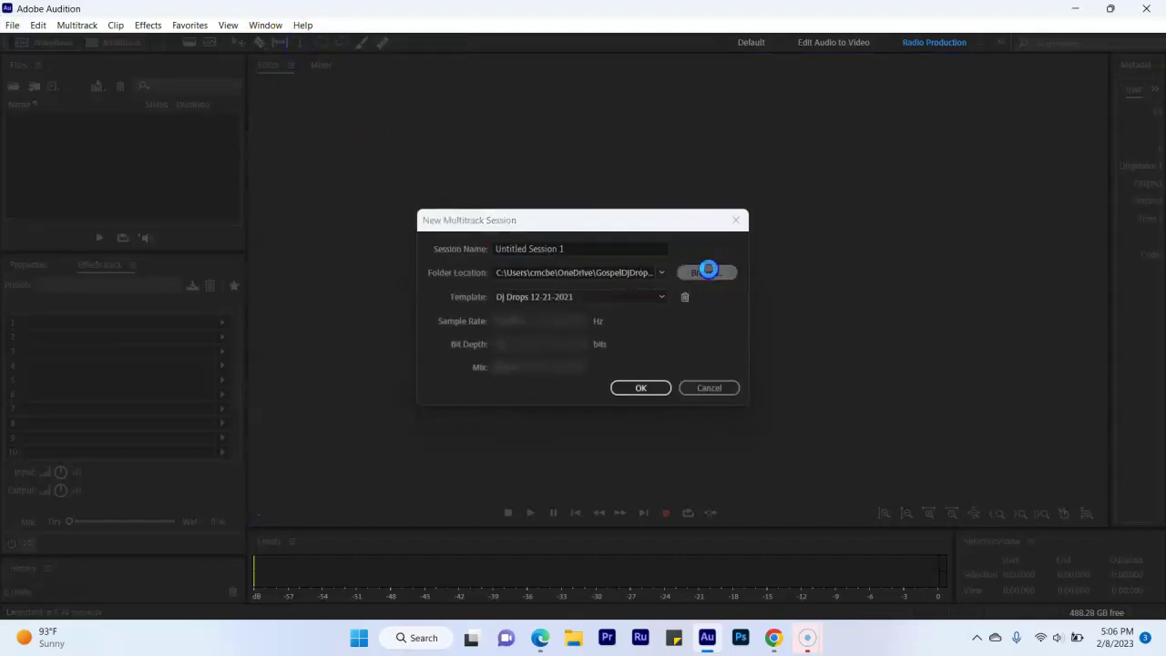
double_click(254, 260)
click(435, 373)
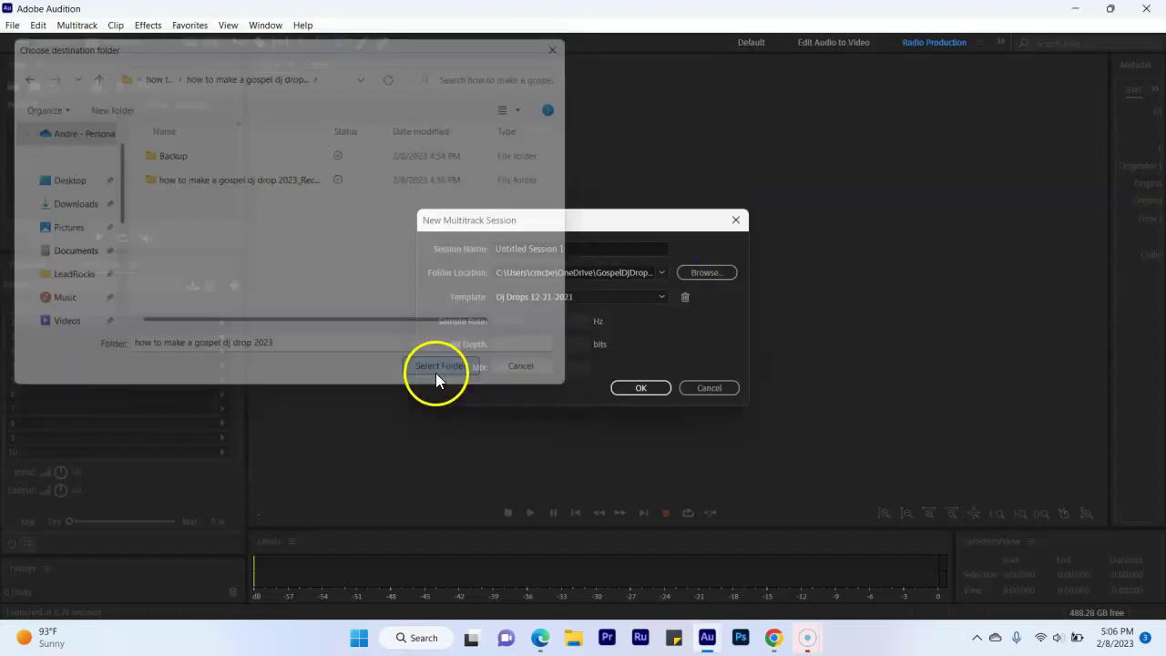
click(596, 250)
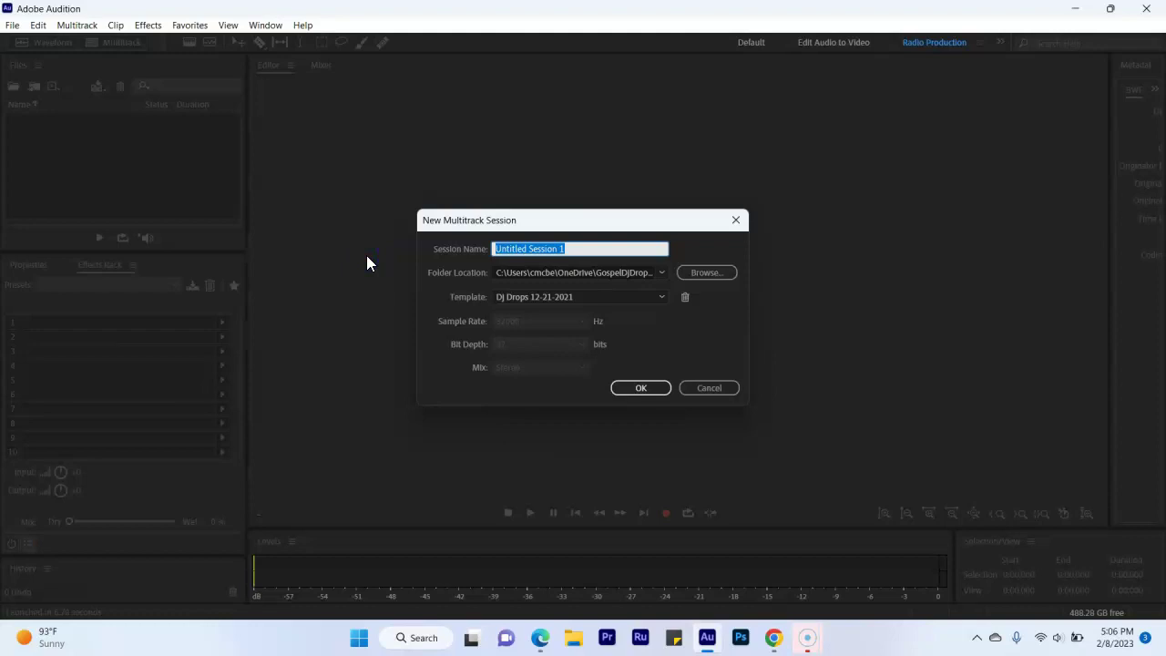
text(how to make a dj drop - gosp)
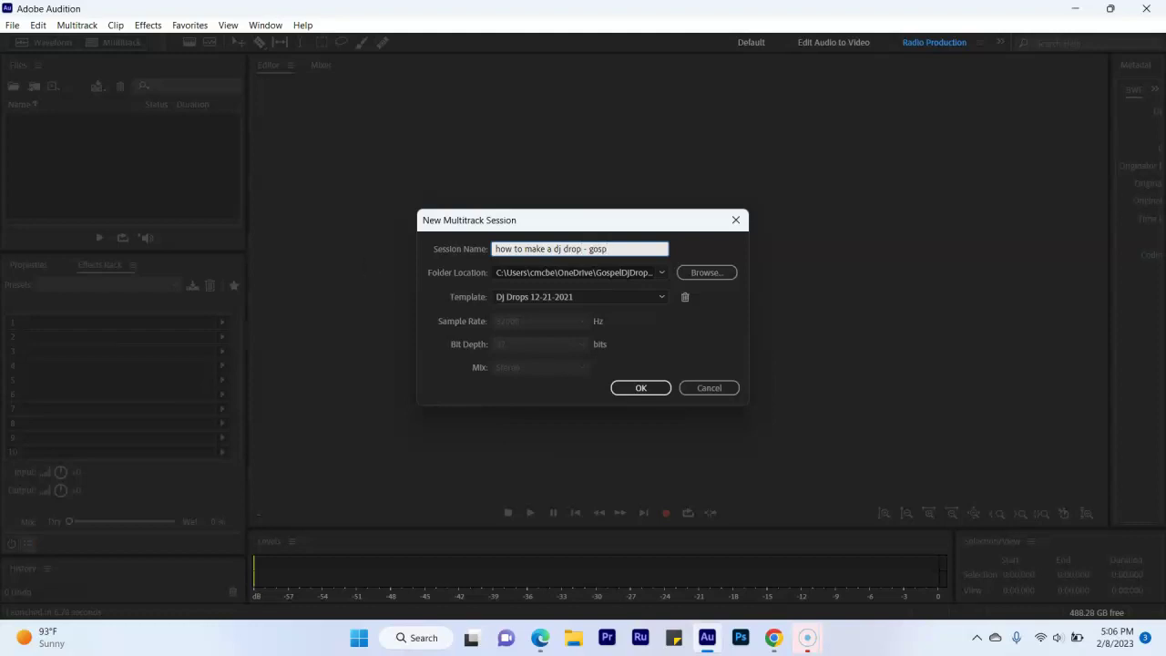
key(Return)
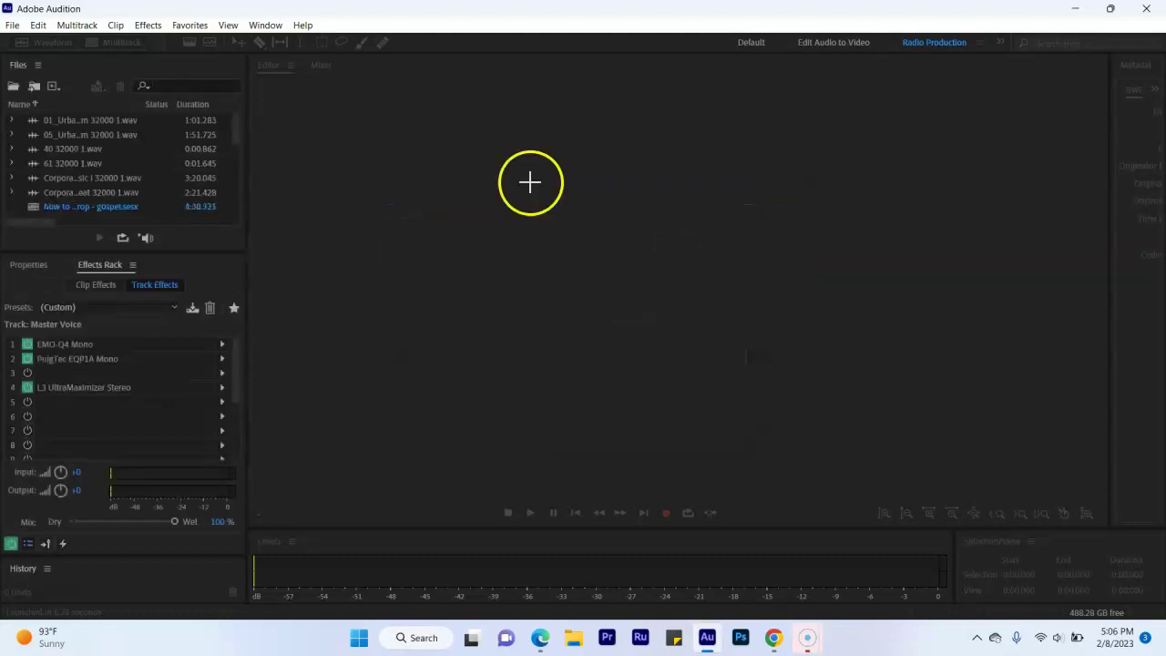
Select all the existing clips from the template across the tracks and delete them.
drag(504, 92, 781, 92)
click(948, 304)
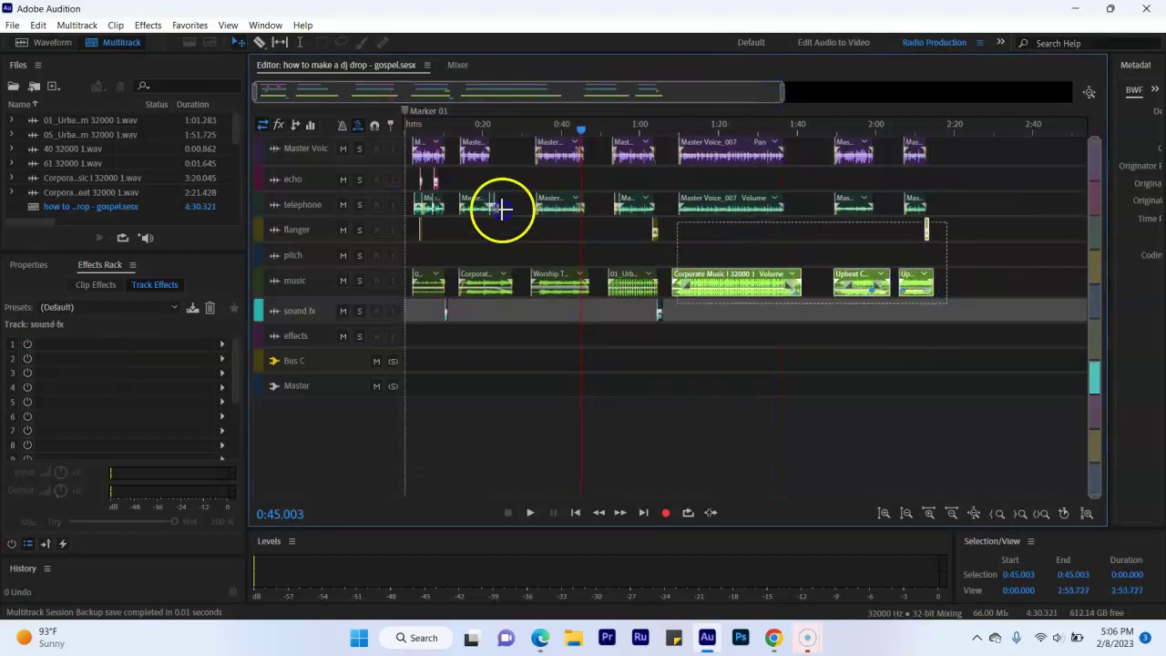
Enlarge the Master Voice track, set its input to mono [01M] System Default - Microphone (2- M-Track Plus) 1, and arm it for recording.
click(383, 149)
drag(316, 162, 334, 205)
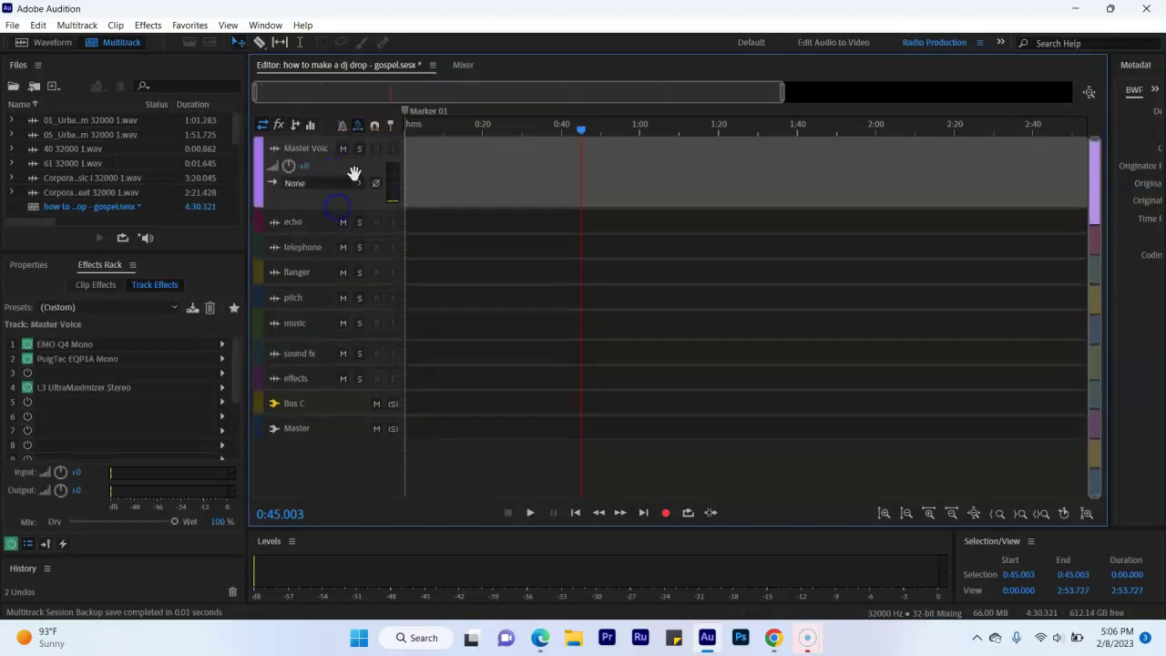
click(359, 184)
click(410, 208)
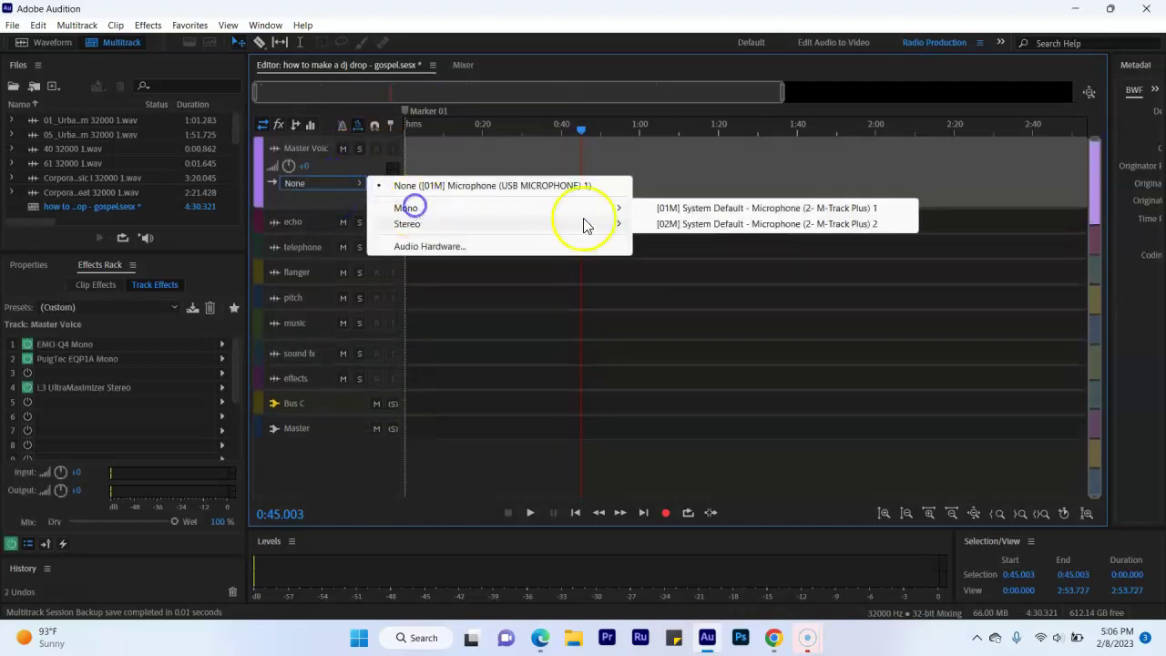
click(665, 208)
click(376, 148)
Record a voice take of about 7 seconds on the Master Voice track from 0:00.000 and save the session.
drag(443, 136, 405, 136)
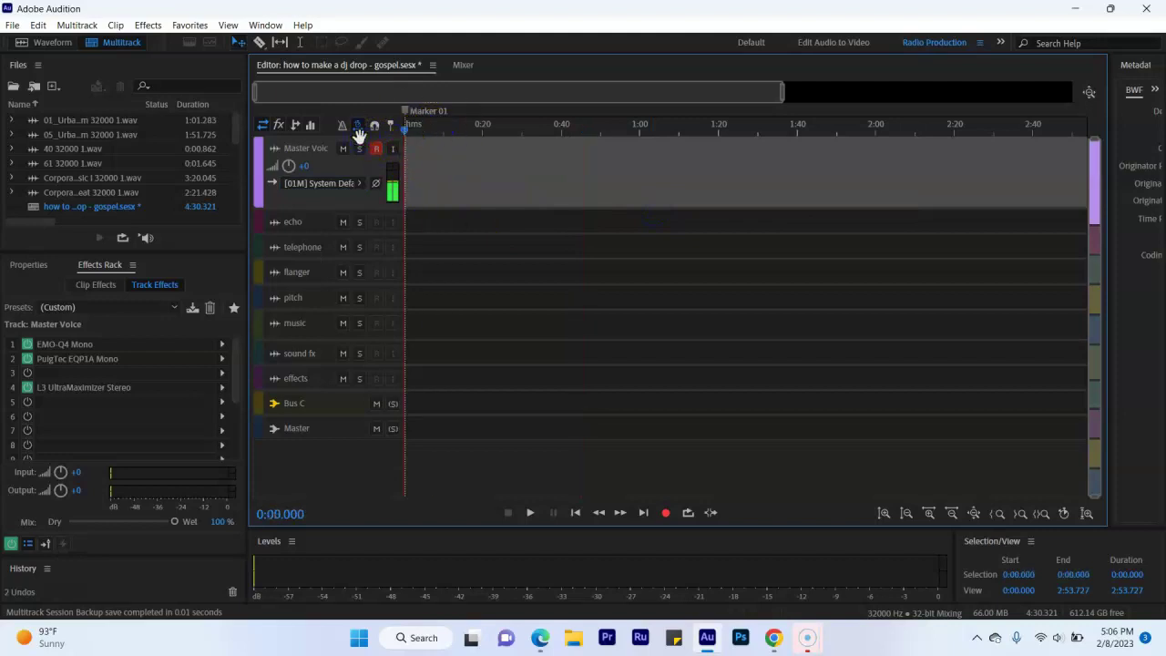
key(shift+space)
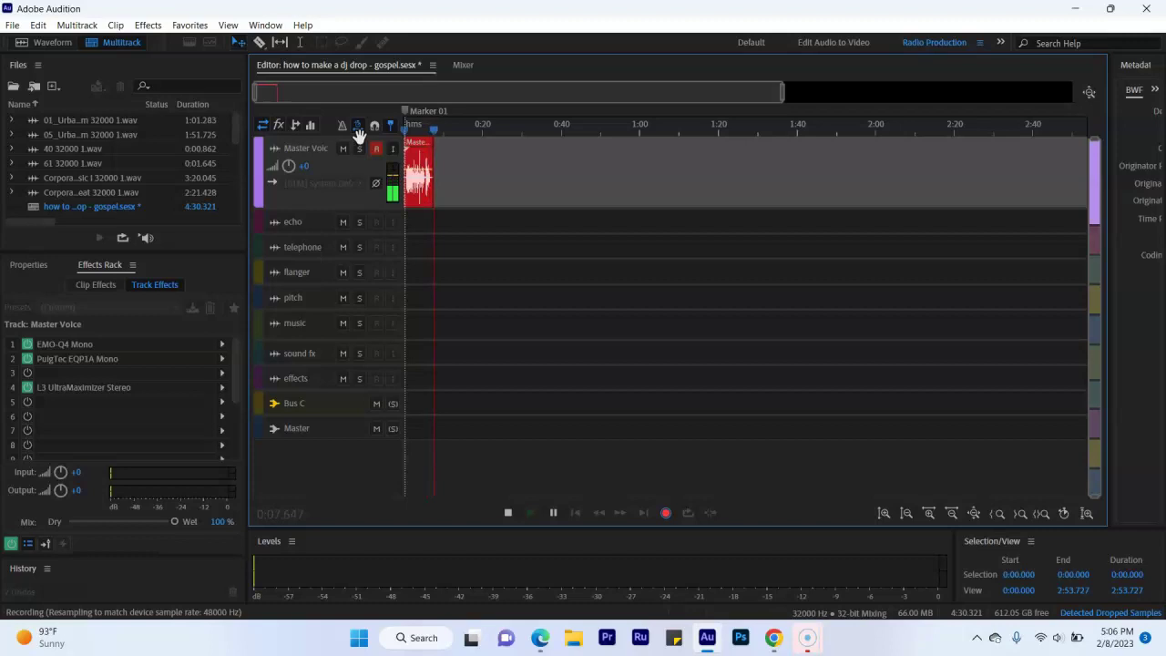
key(space)
scroll(793, 97, up, 5)
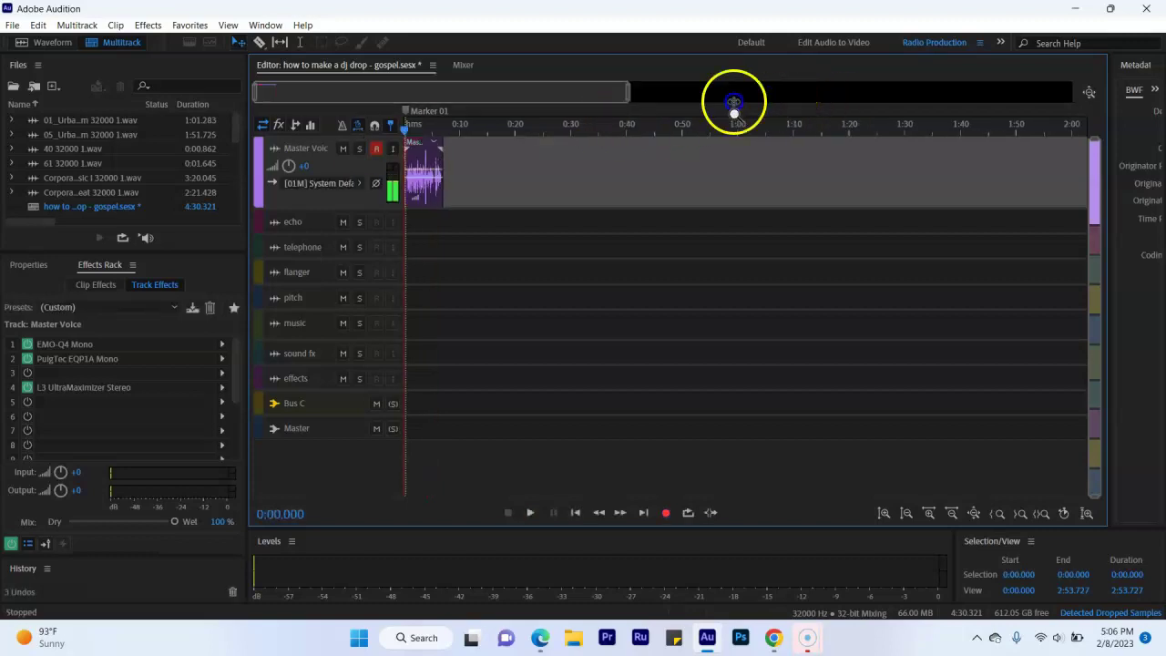
key(ctrl+s)
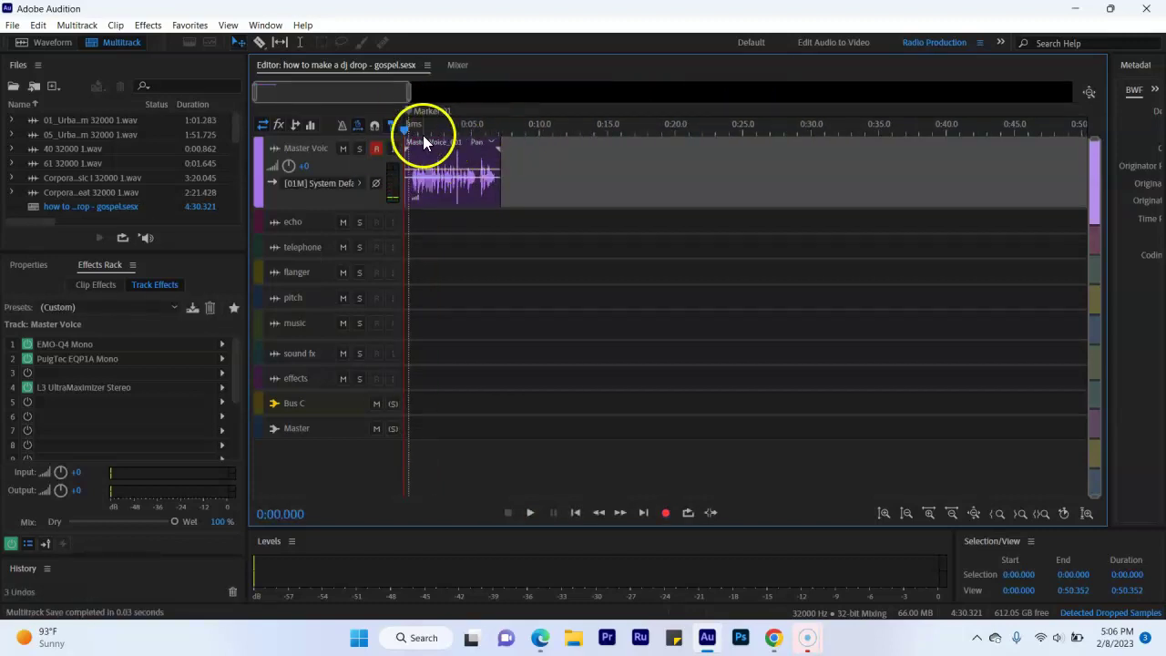
Play back the recorded voice clip and move it to start at about 0:10 on the Master Voice track.
key(space)
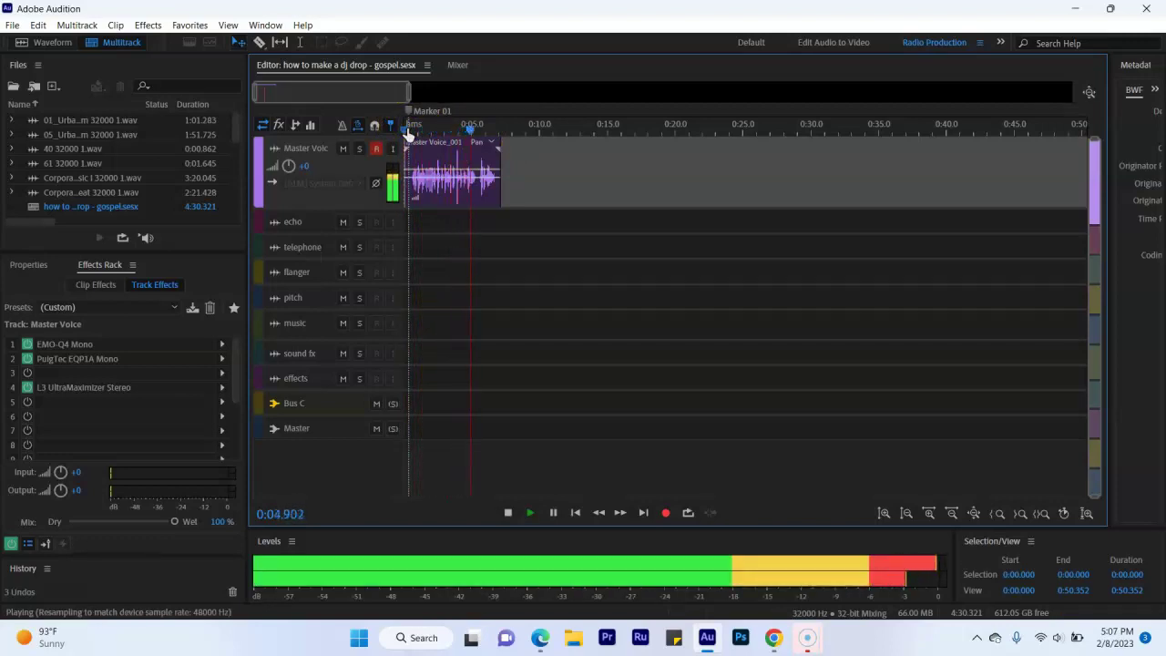
key(space)
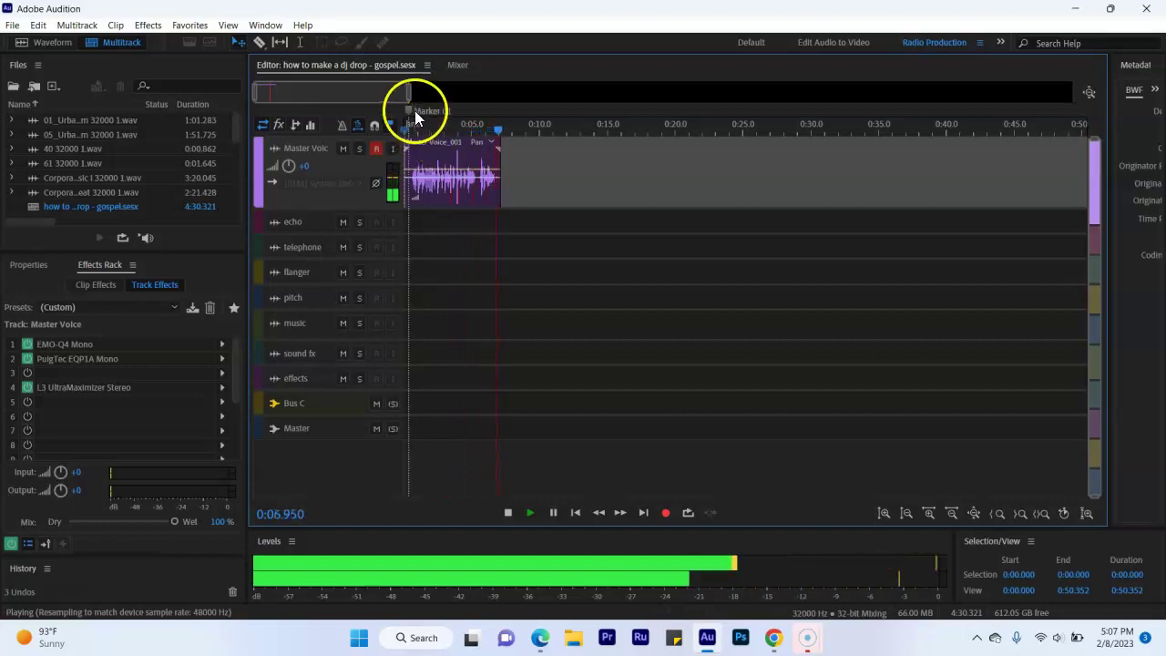
drag(432, 158, 552, 171)
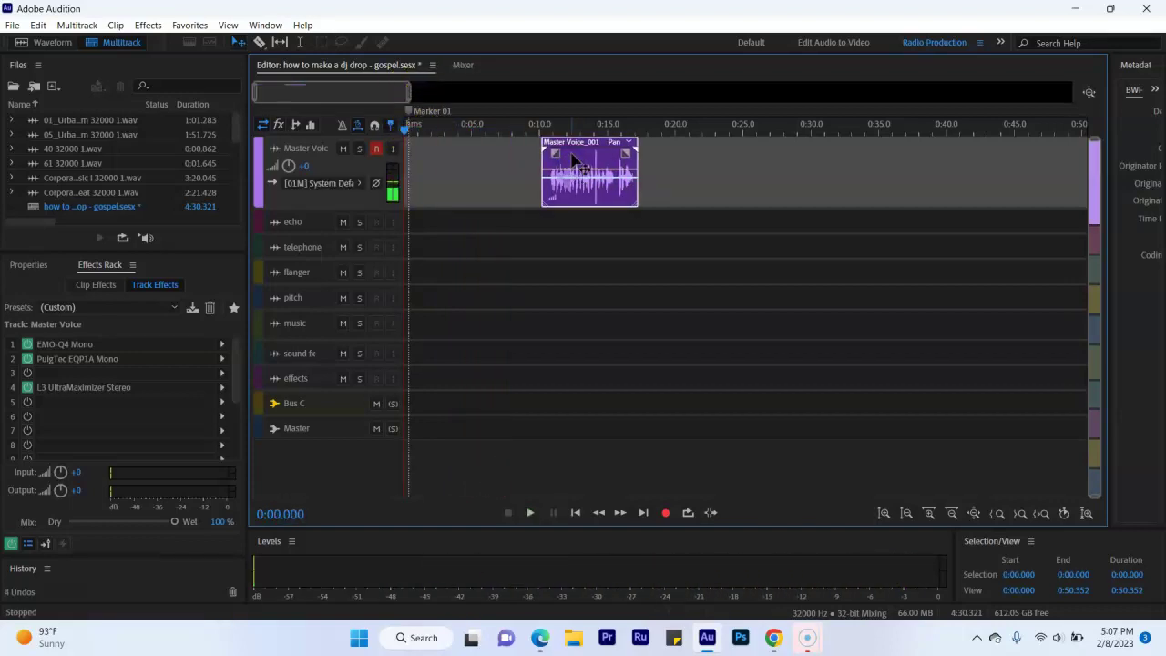
Open the voice clip's waveform and capture a noise print from the silence between about 0:10.244 and 0:10.601 for Noise Reduction.
double_click(572, 160)
drag(300, 291, 263, 286)
click(148, 26)
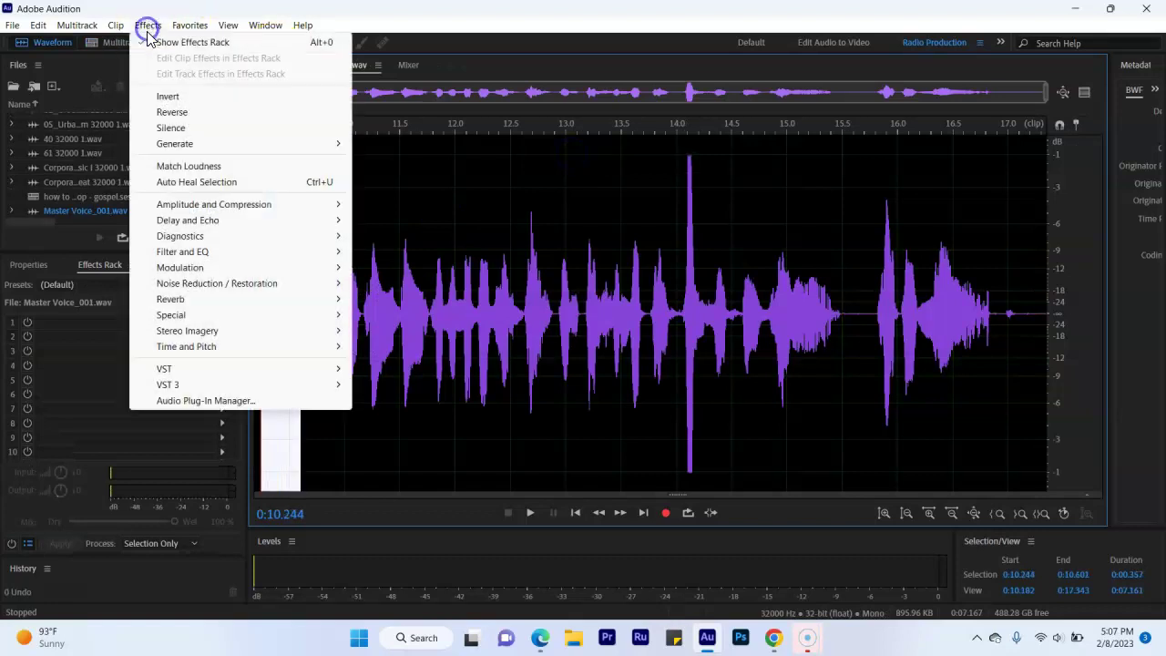
mouse_move(216, 288)
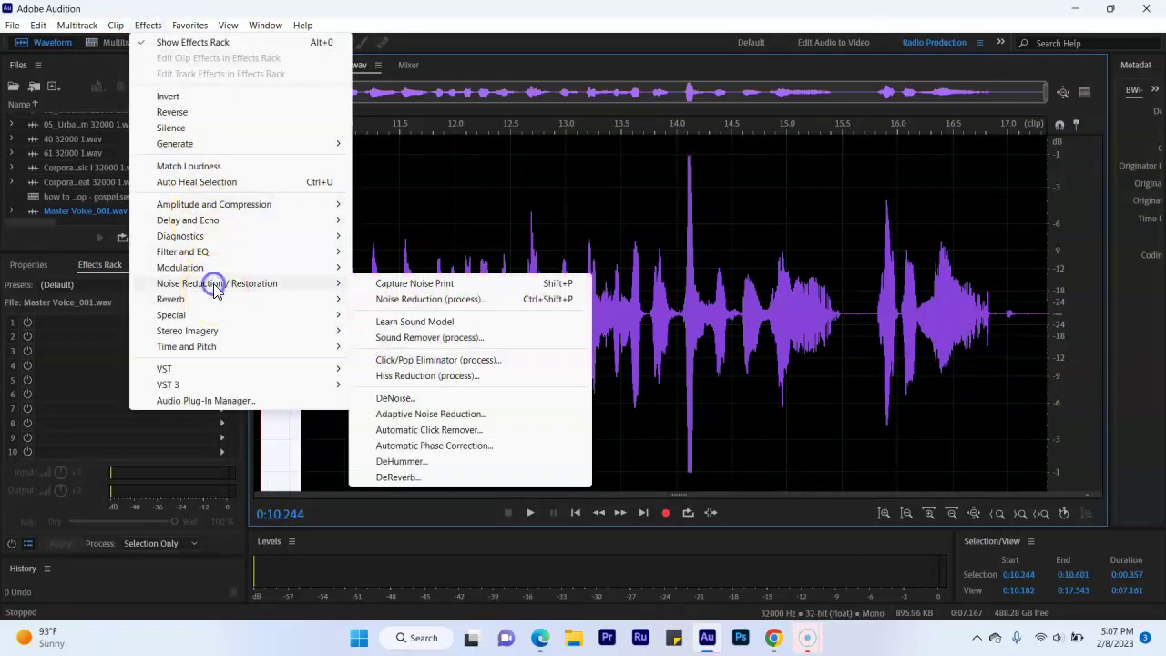
click(398, 300)
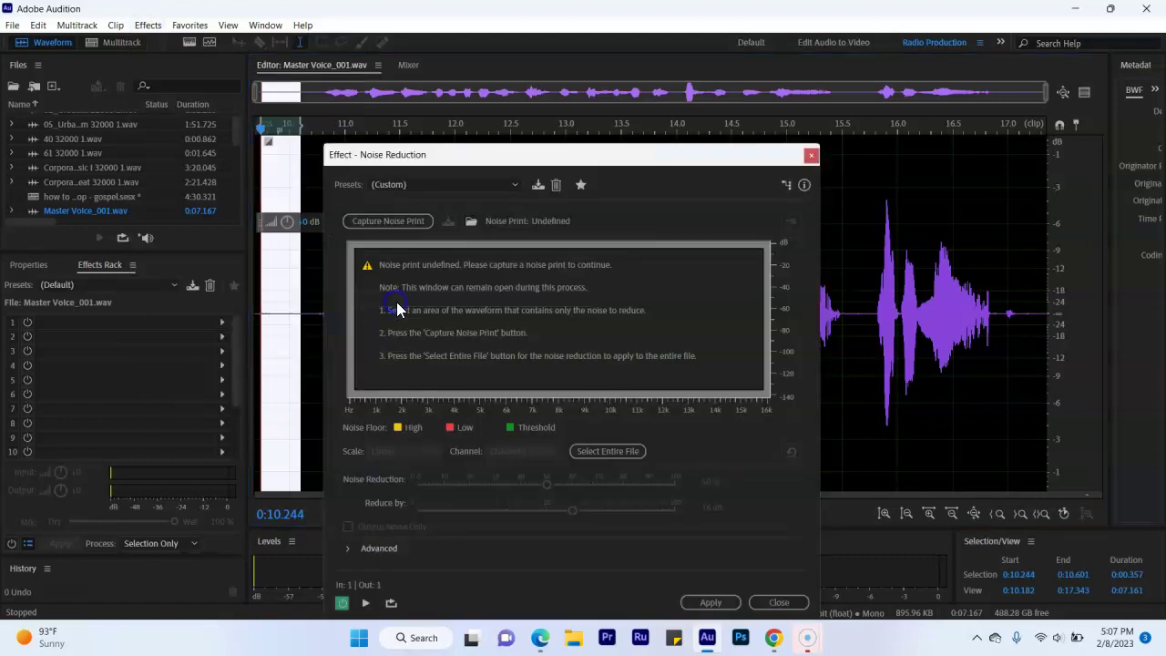
click(390, 220)
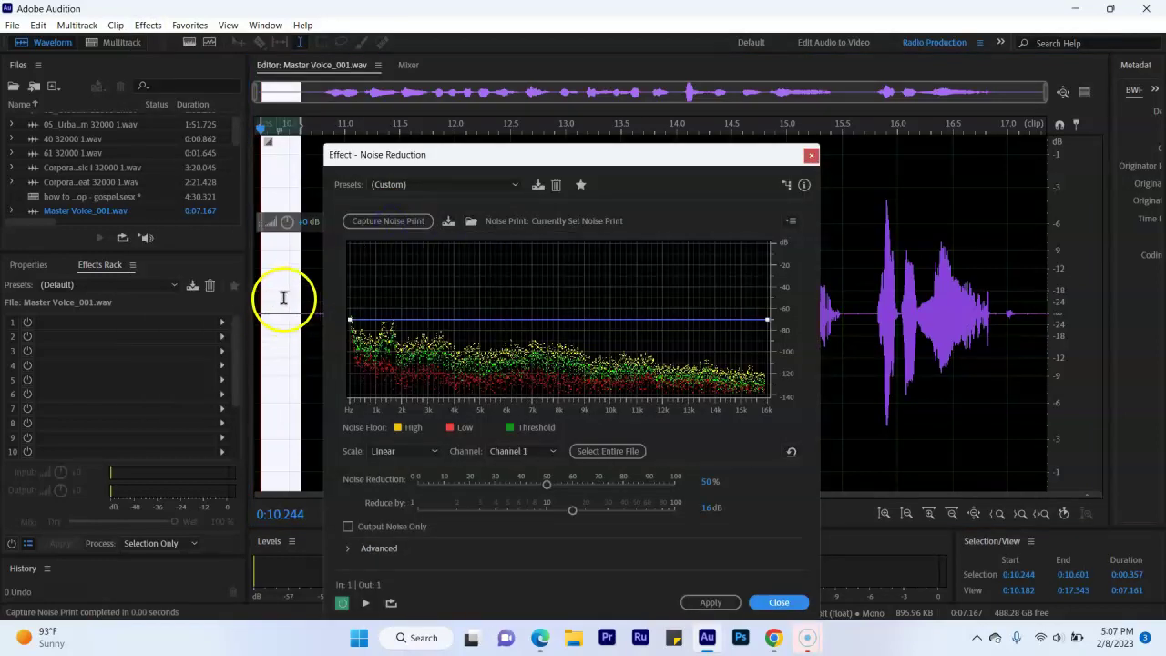
Apply Noise Reduction to the entire voice recording and return to the multitrack session.
double_click(937, 278)
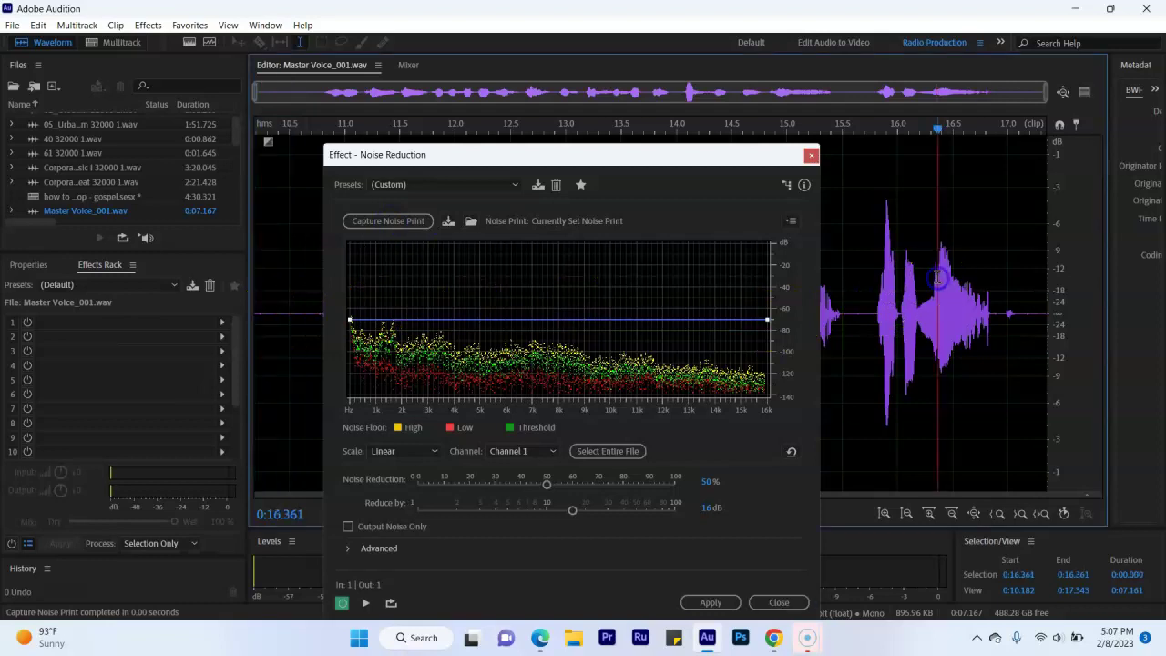
click(712, 604)
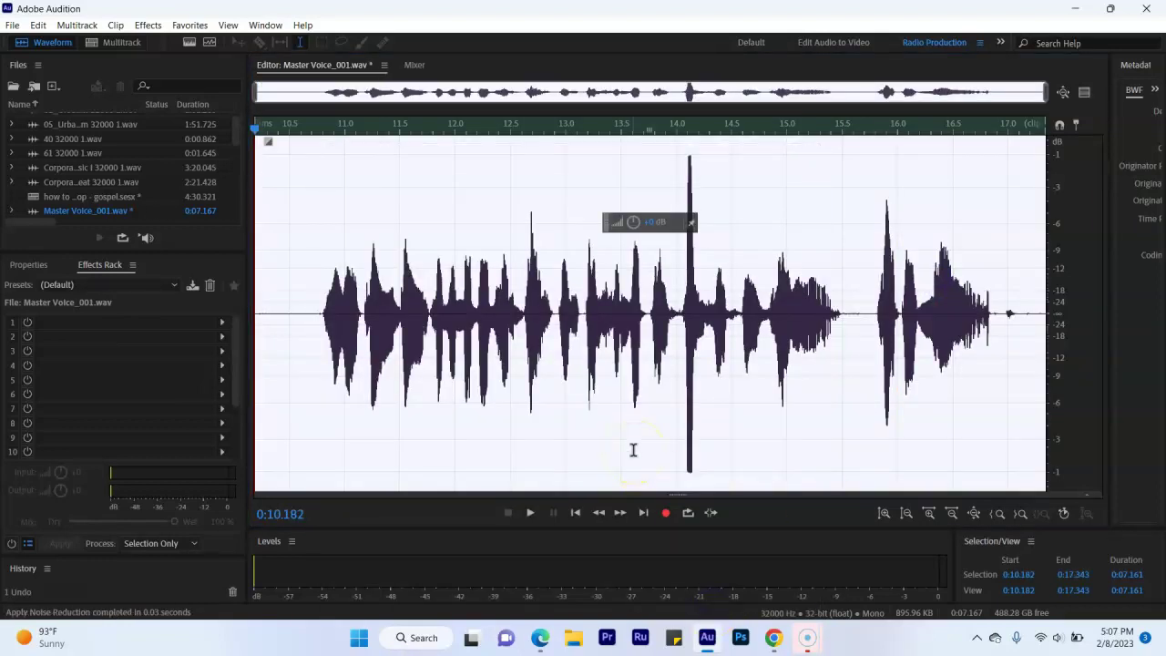
key(0)
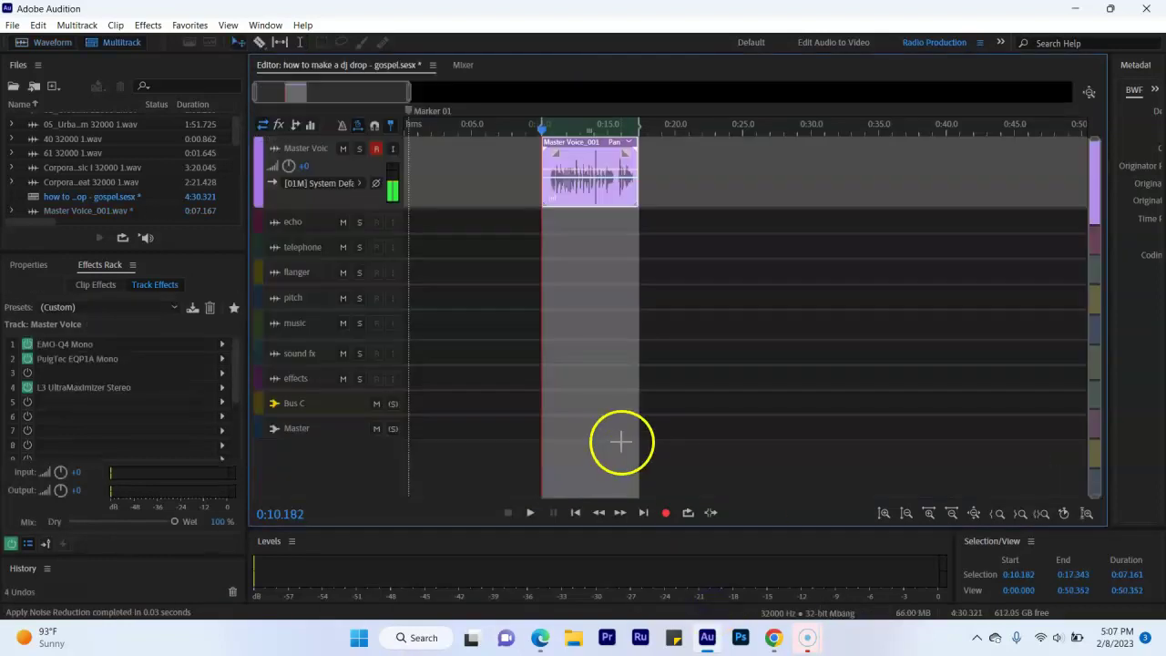
Clear the time selection and play back the noise-reduced voice clip.
right_click(587, 133)
click(604, 198)
key(space)
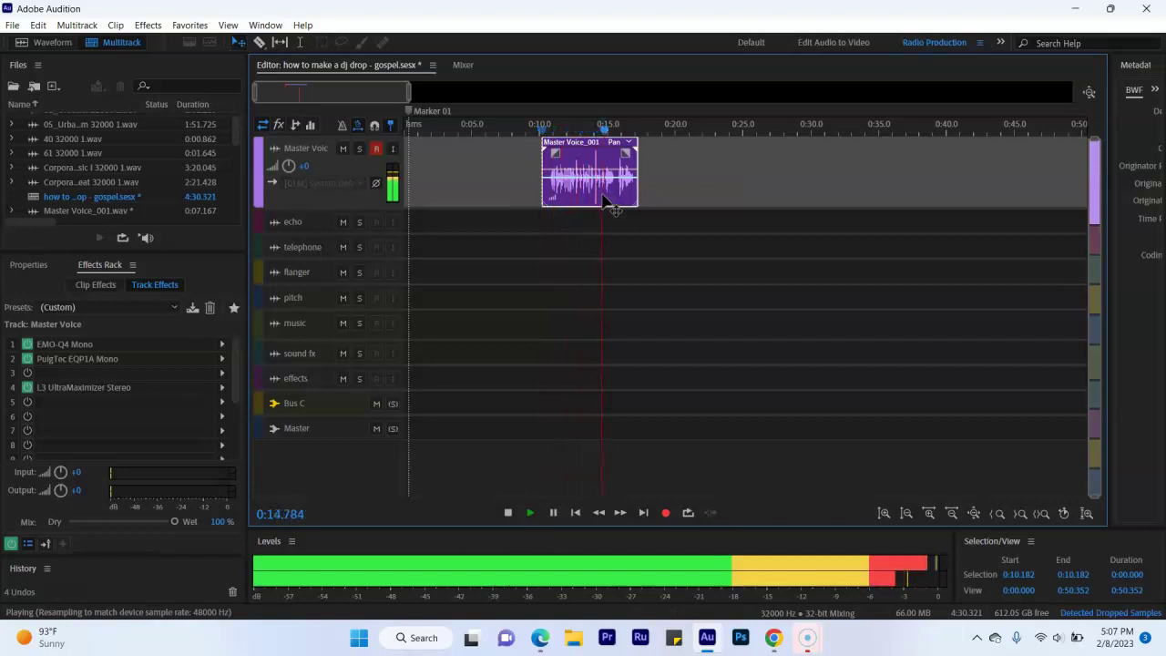
Trim the silent start of the voice clip to about 0:10.6, add short fades at both ends, and save the session.
drag(546, 157, 547, 160)
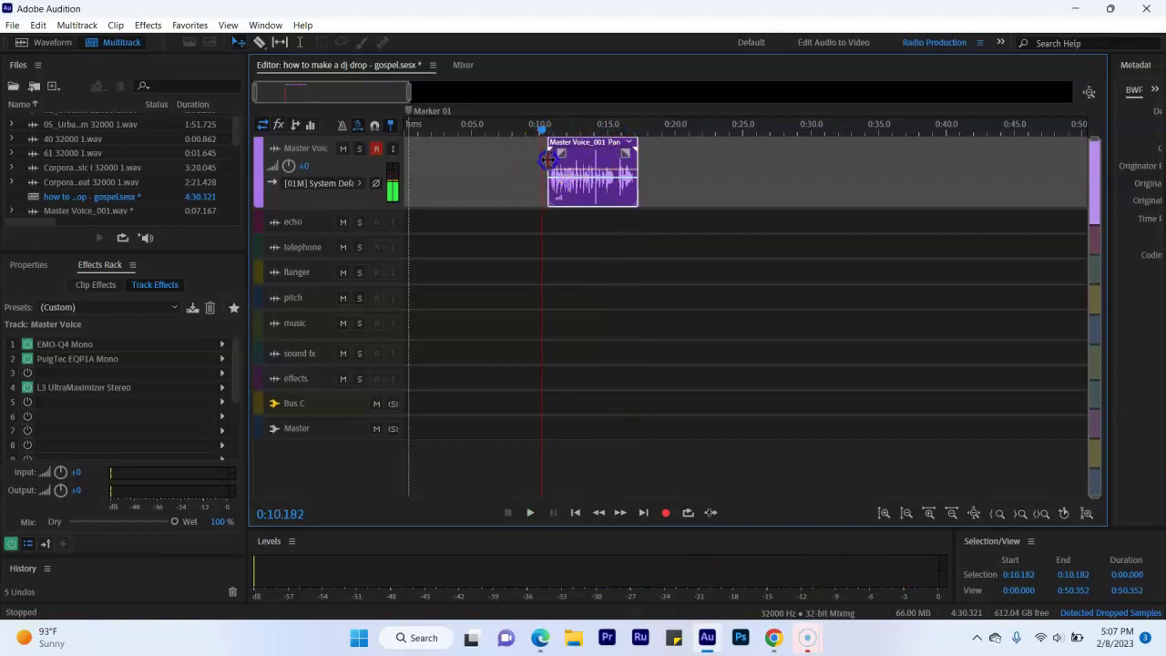
drag(646, 156, 616, 155)
click(548, 144)
key(space)
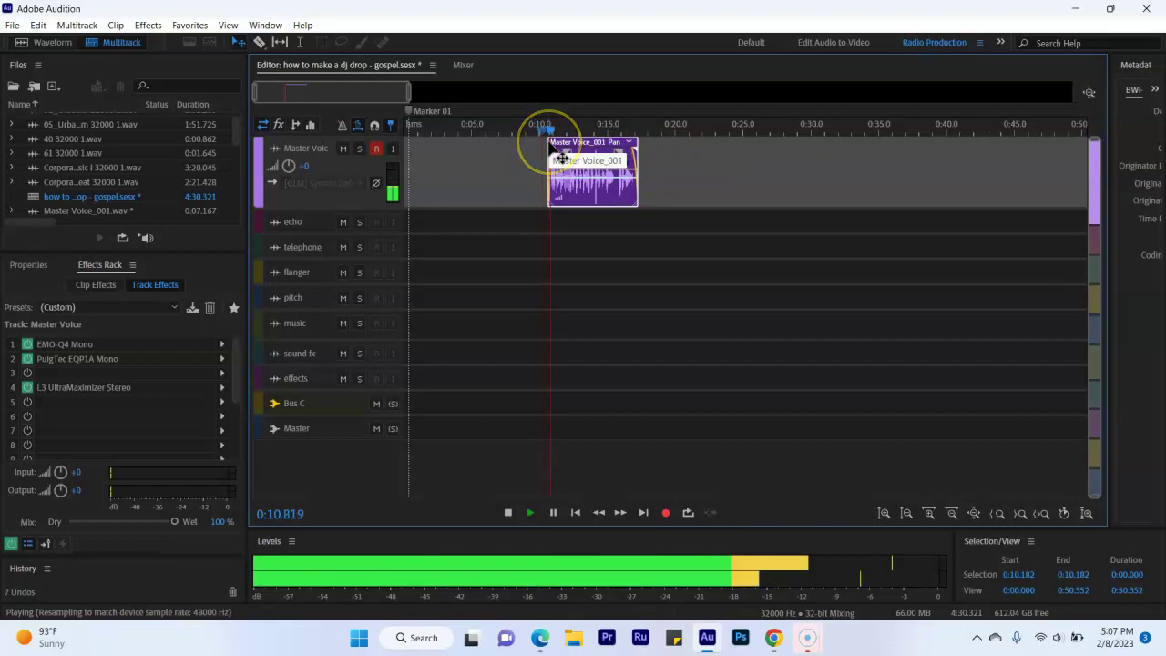
click(614, 164)
key(space)
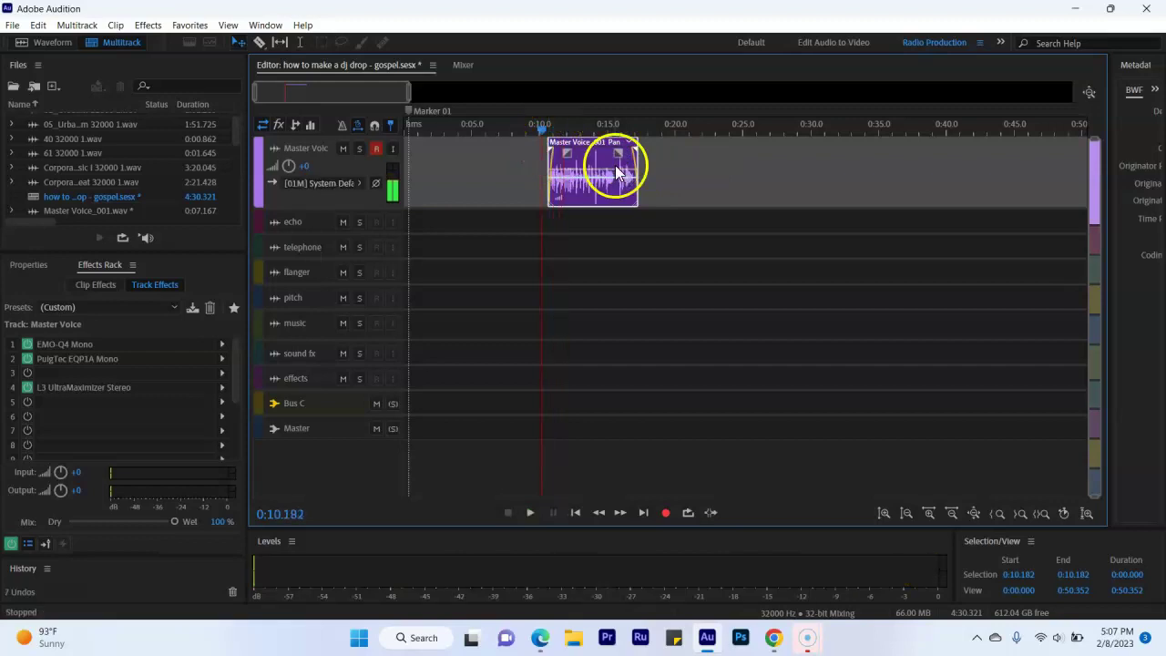
key(ctrl+s)
Play back the start of the trimmed and faded voice clip.
click(587, 336)
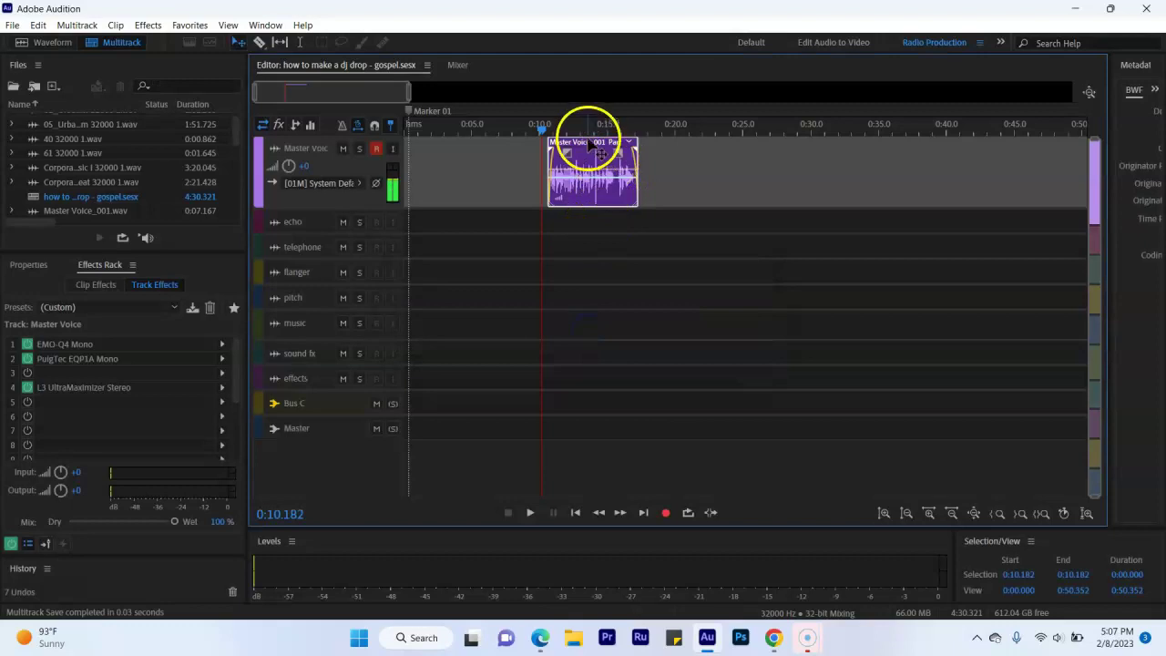
key(space)
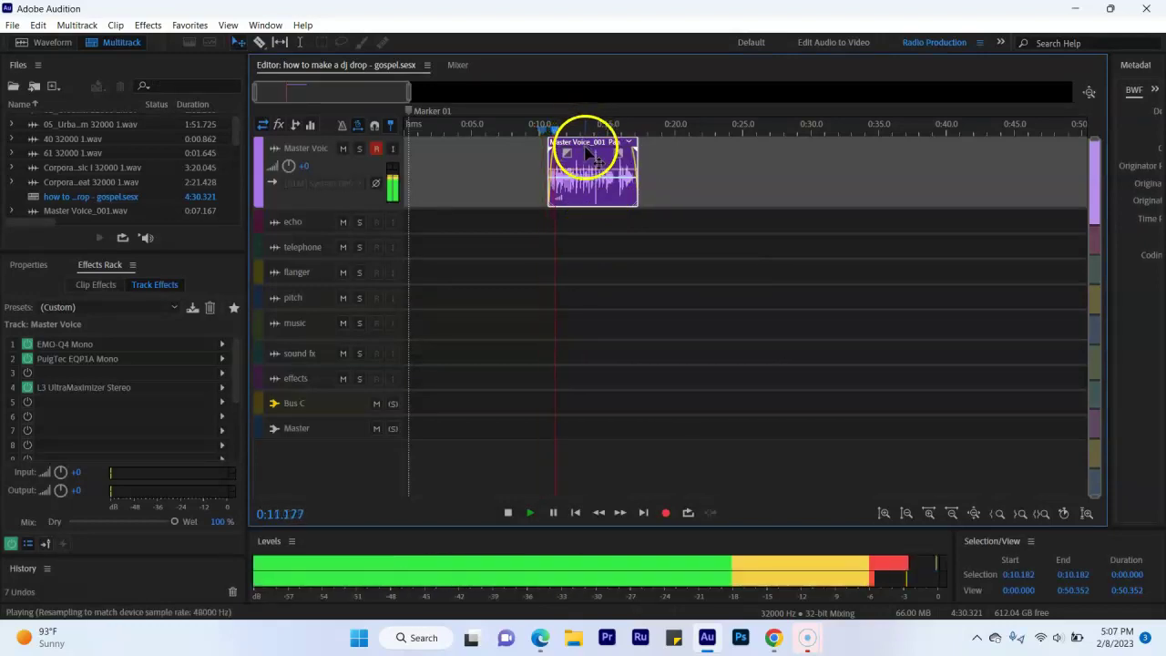
key(space)
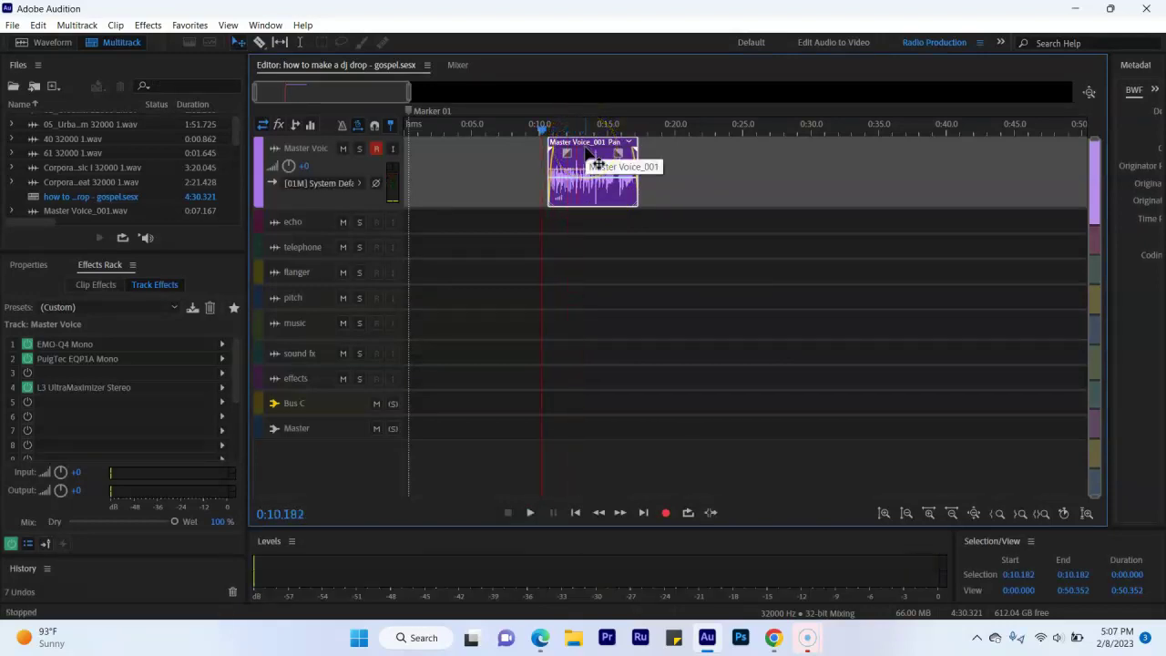
Open the voice clip's waveform and copy the first syllable, from about 0:10.805 to 0:10.947.
double_click(597, 162)
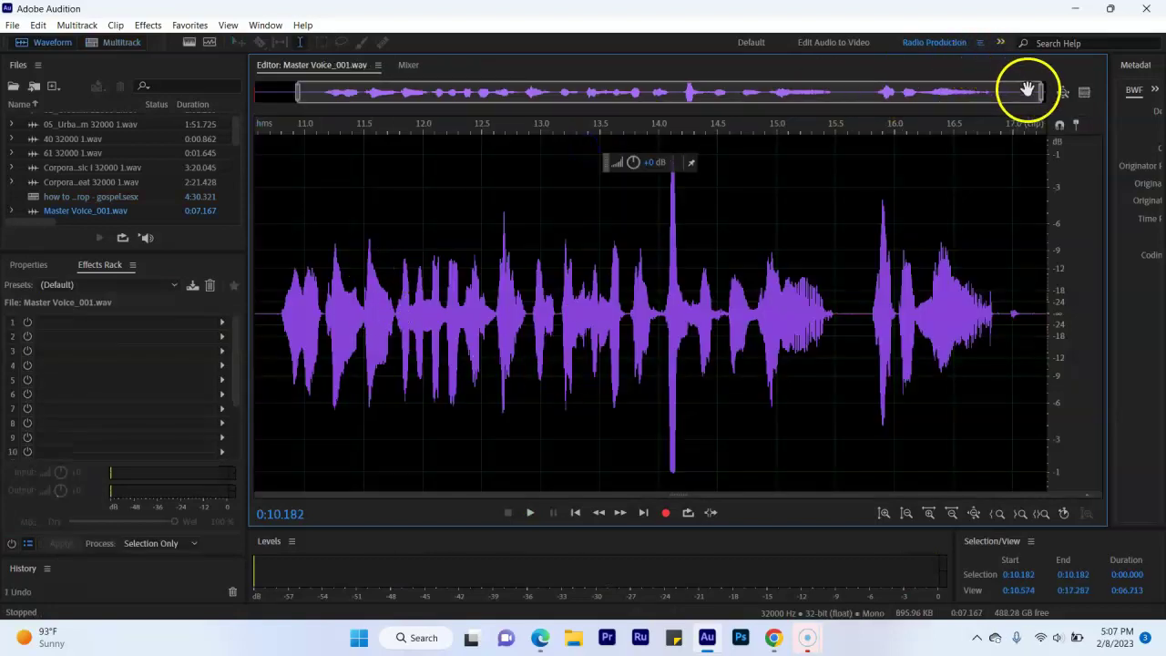
drag(1042, 96, 414, 108)
drag(433, 316, 540, 323)
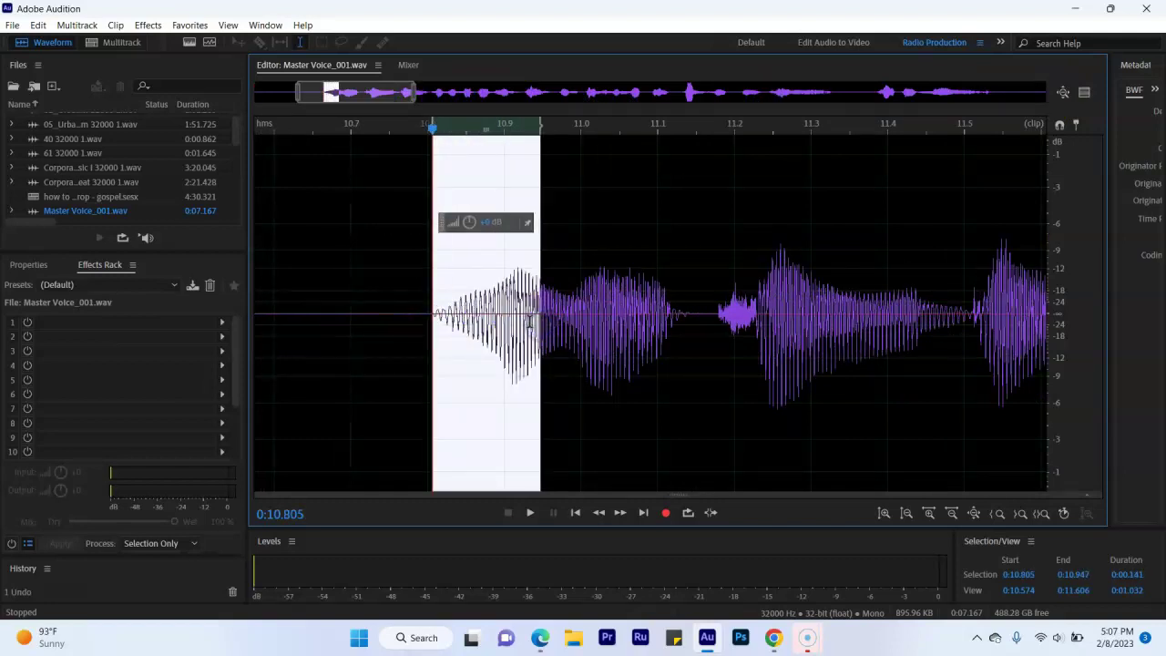
key(ctrl+c)
Paste the copied syllable twice at the start of the speech, around 0:10.806, for a stutter effect and play the result.
click(424, 341)
click(434, 308)
key(ctrl+v)
click(406, 314)
click(433, 314)
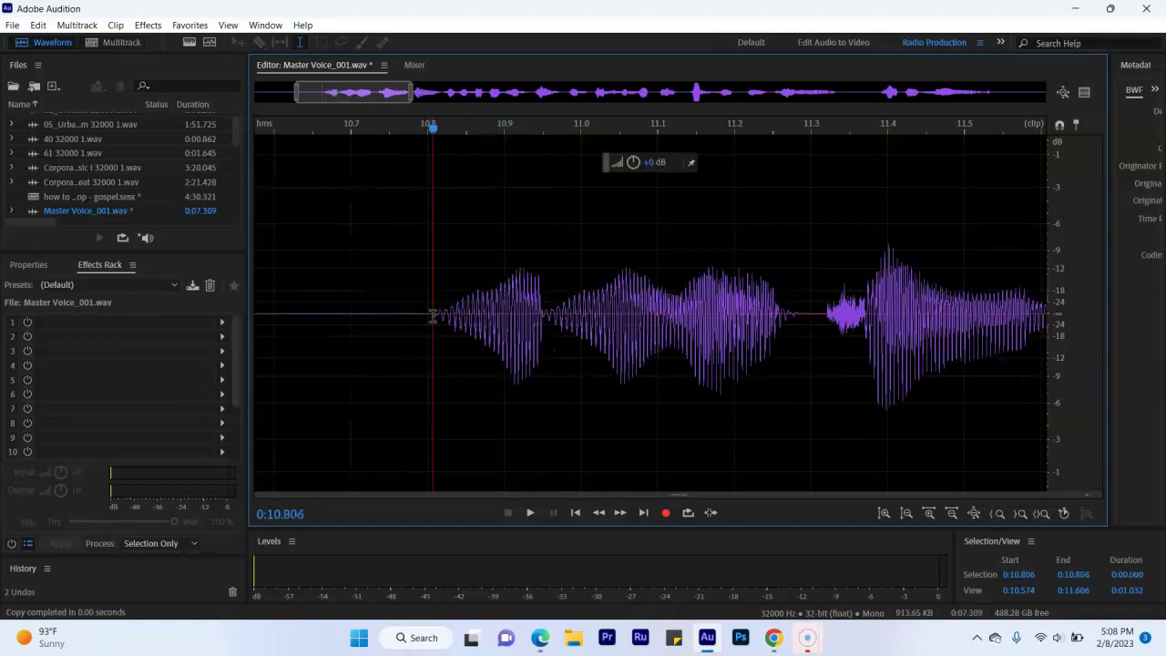
key(ctrl+v)
click(410, 310)
key(space)
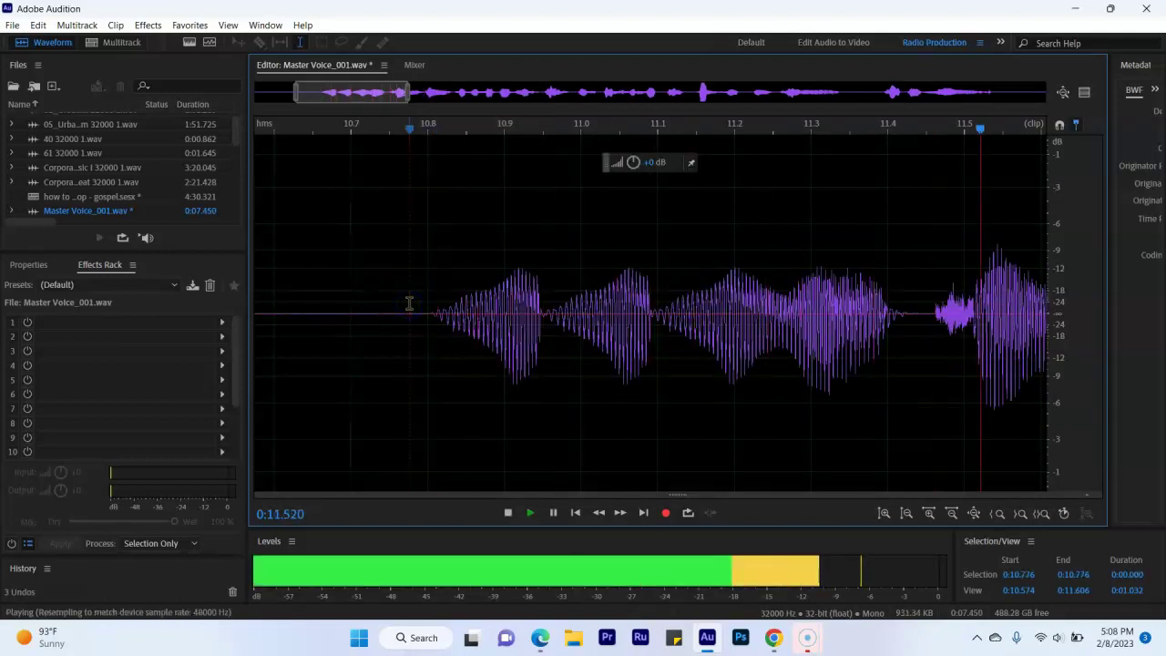
Paste the copied syllable once more at about 0:10.801 at the start of the speech, play the result, and return to the multitrack session.
key(space)
click(668, 313)
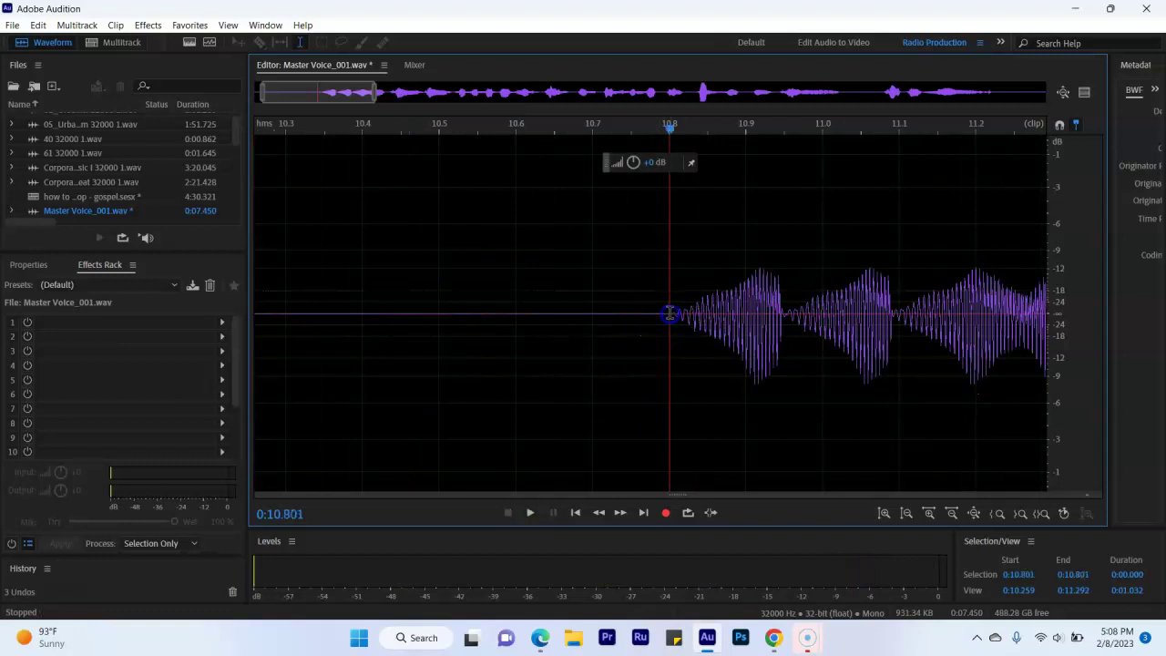
key(ctrl+v)
click(650, 300)
key(space)
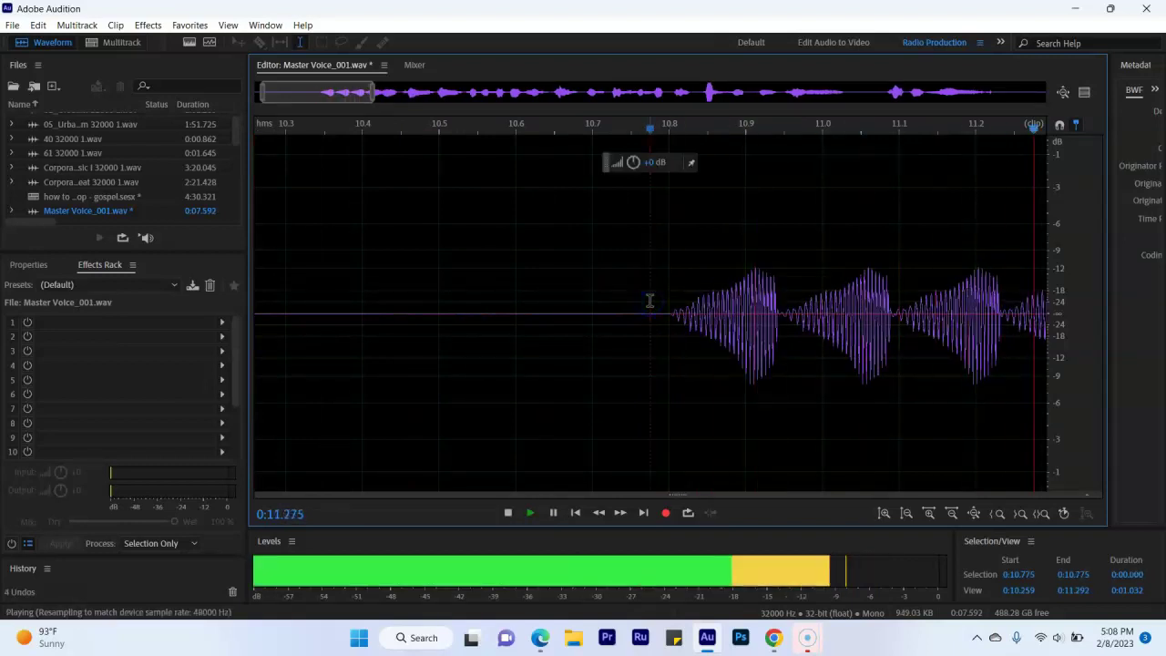
key(0)
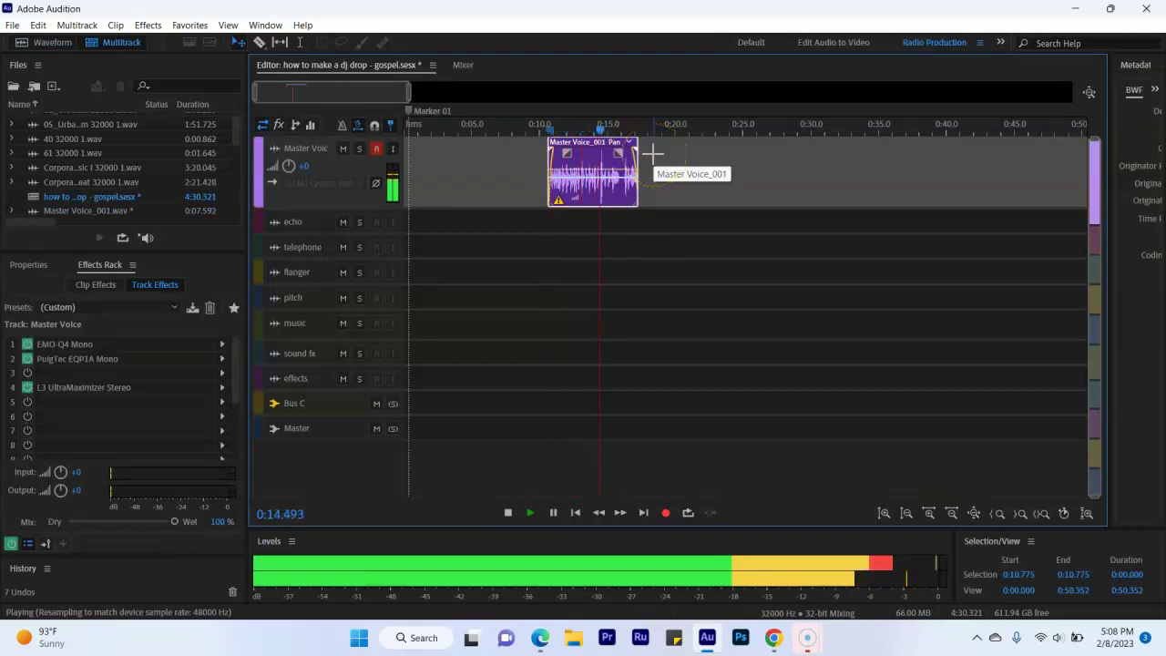
Reopen the voice clip's waveform and copy the opening sound of the last phrase, from about 0:16.244 to 0:16.321.
double_click(589, 155)
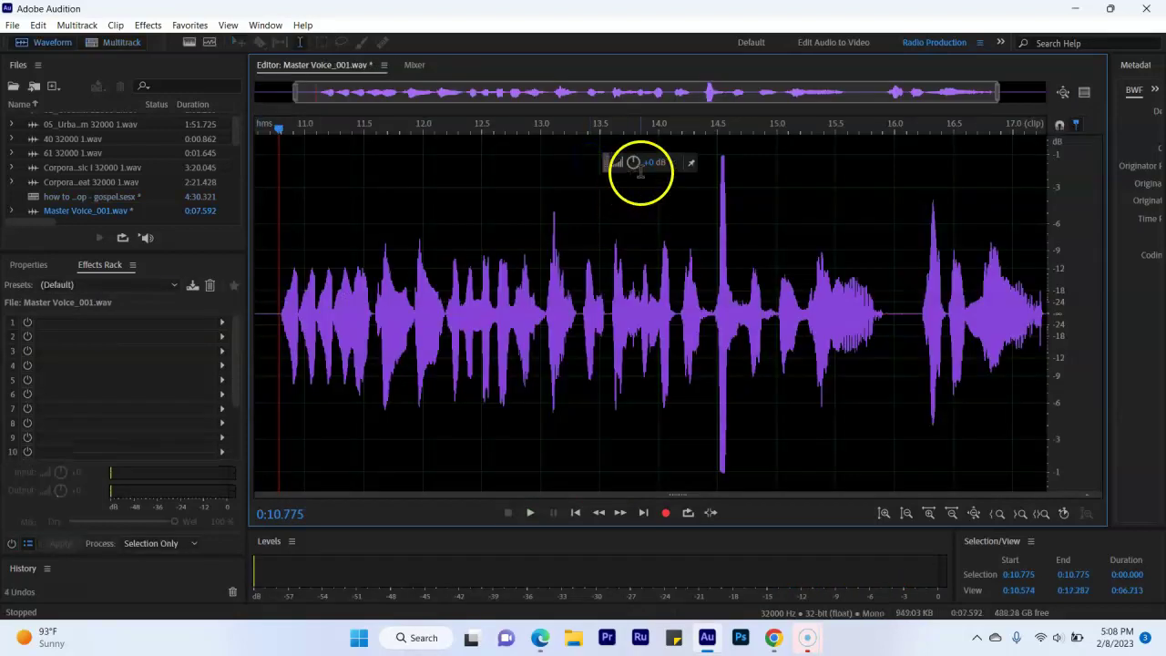
drag(297, 92, 845, 91)
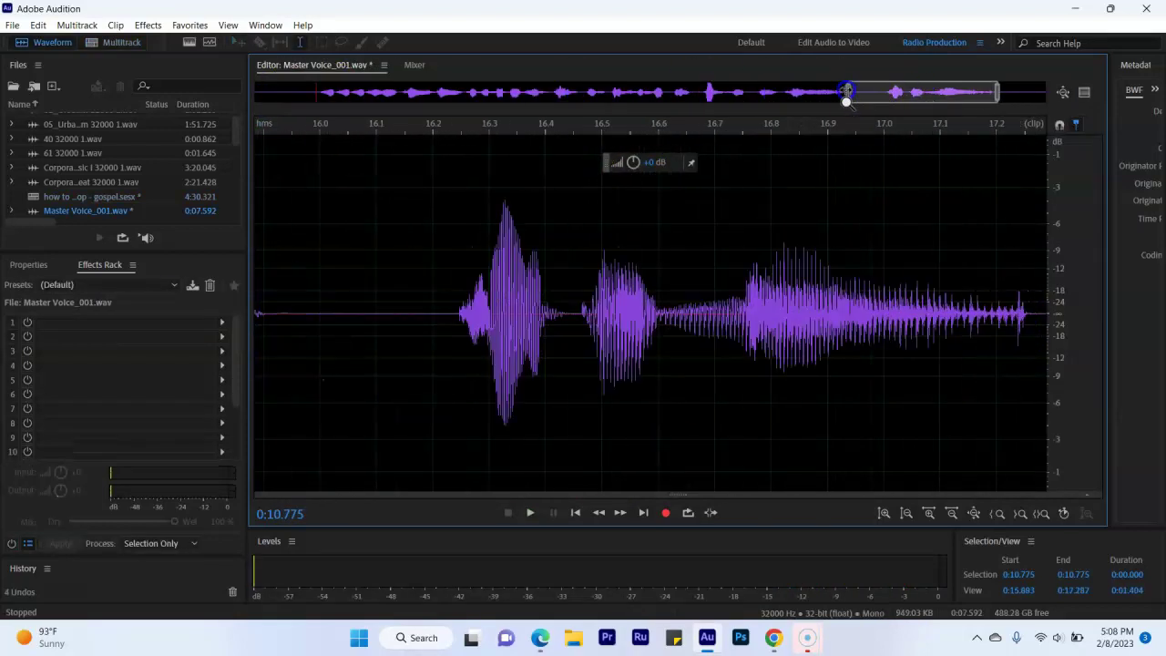
click(464, 315)
key(space)
drag(468, 308, 510, 309)
key(ctrl+c)
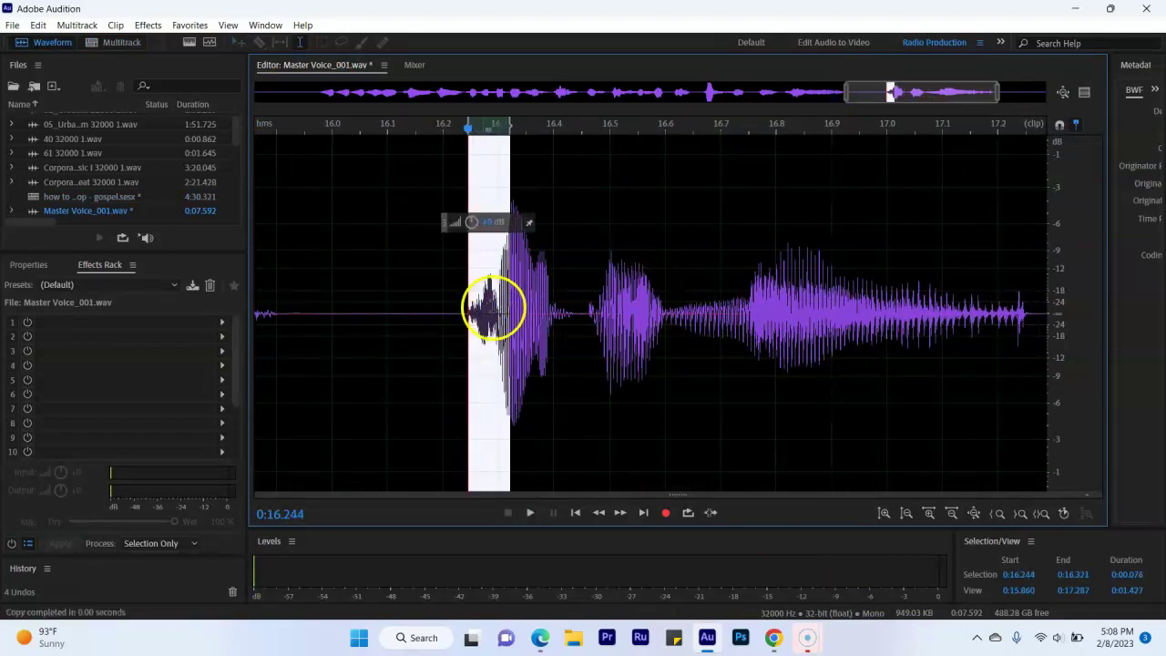
Paste the copied sound twice at about 0:16.24 to make the last phrase stutter, play it, and return to the multitrack session.
click(455, 287)
click(467, 306)
key(ctrl+v)
click(426, 288)
click(466, 304)
key(ctrl+v)
click(438, 293)
key(space)
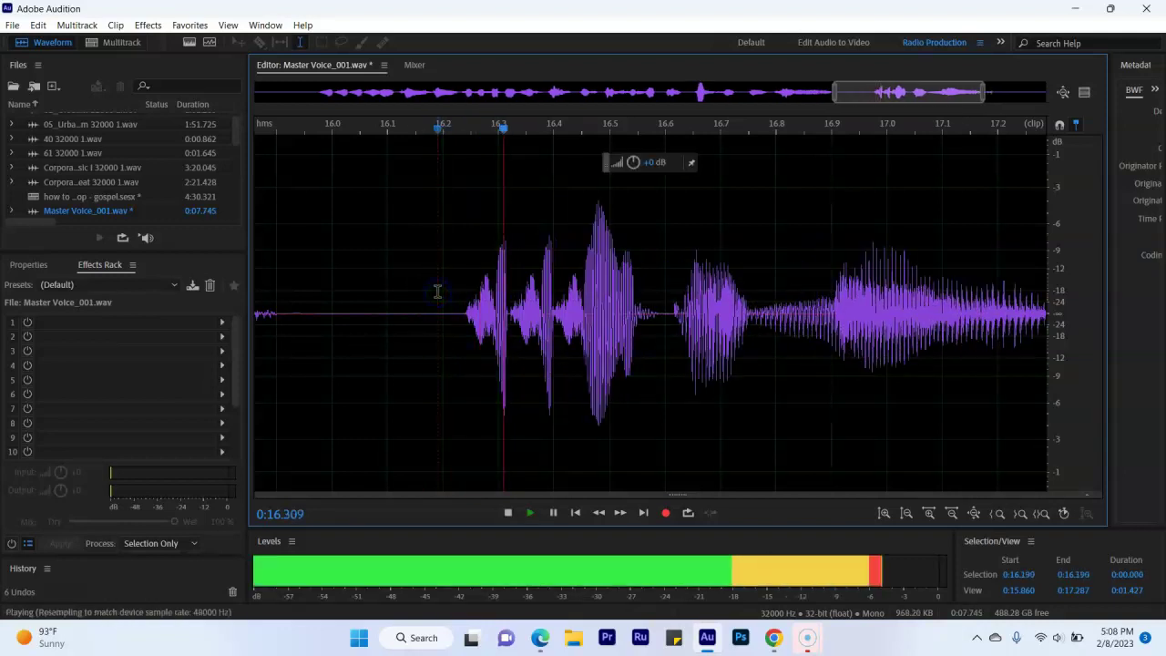
key(0)
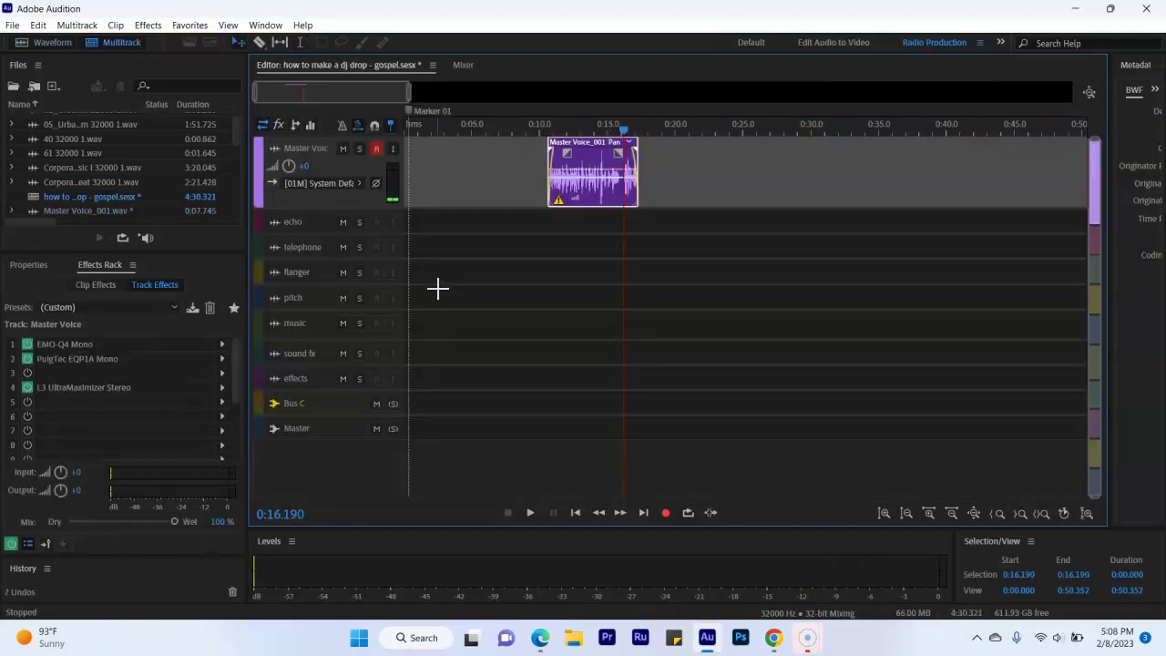
Play the edited voice clip and extend its end on the Master Voice track to about 0:17.9, checking the ending by playback.
key(space)
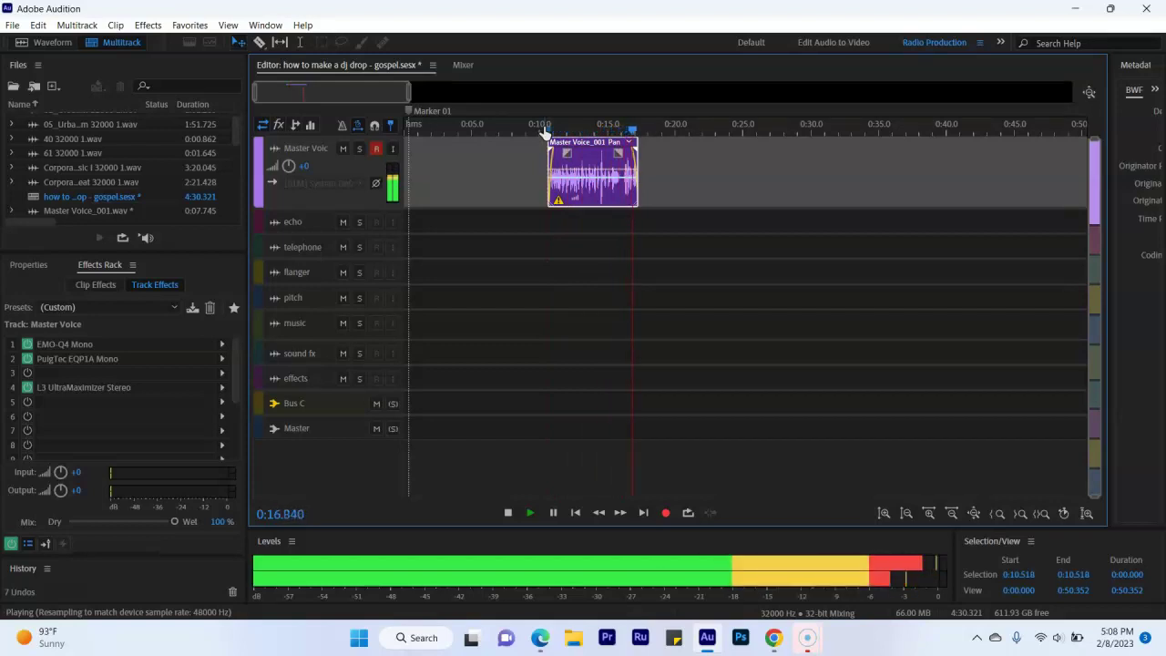
key(space)
drag(638, 161, 645, 162)
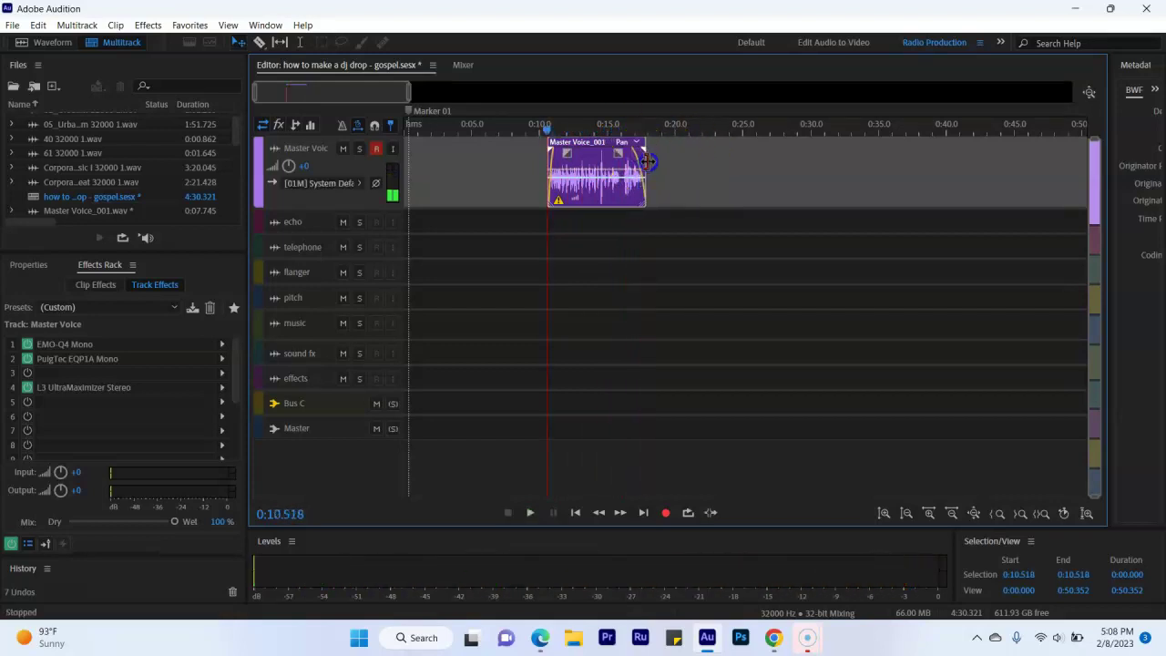
click(617, 138)
key(space)
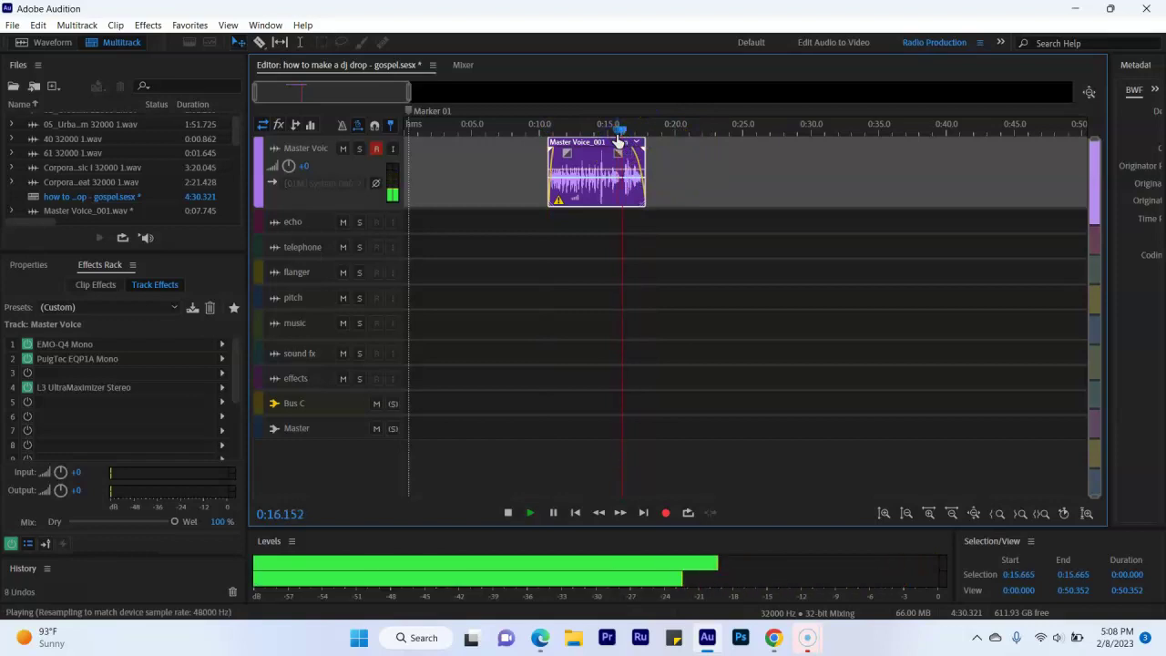
key(space)
Copy the voice clip onto the telephone track beneath the original and play that track soloed from 0:10.518.
click(593, 143)
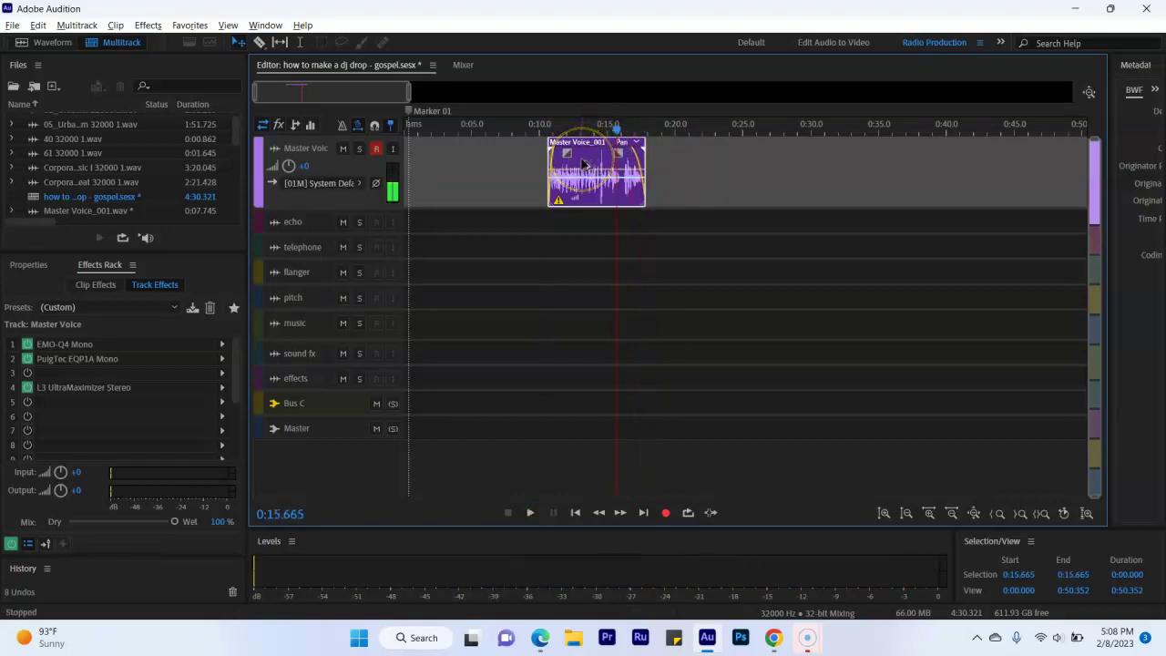
drag(583, 162, 587, 243)
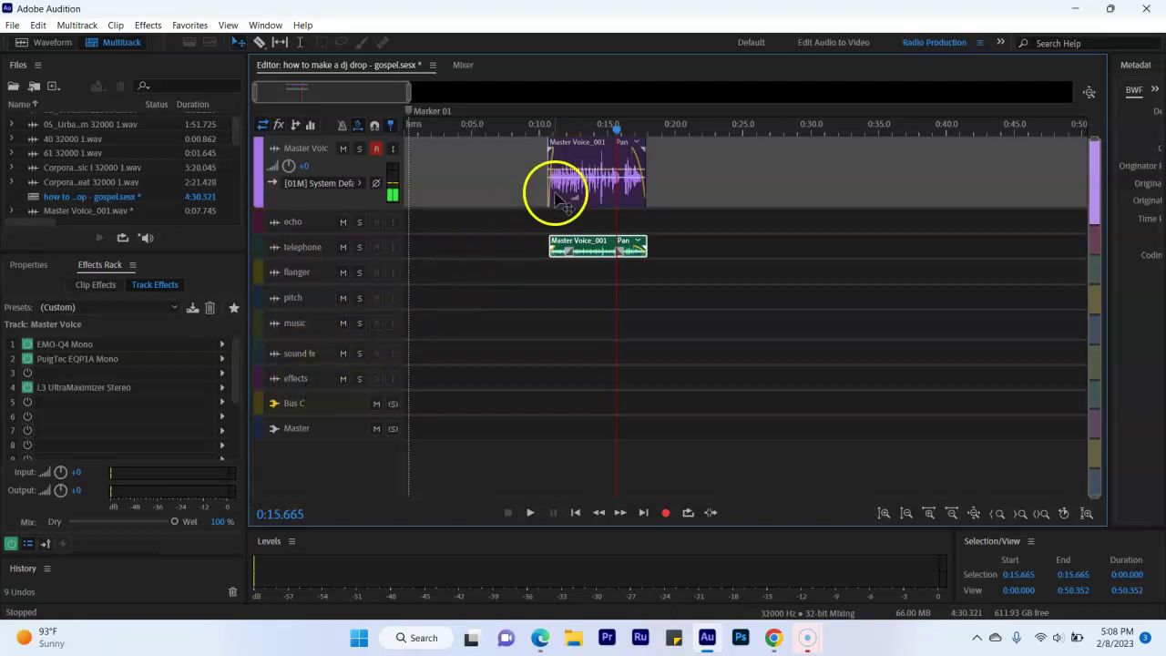
click(359, 247)
click(547, 128)
key(space)
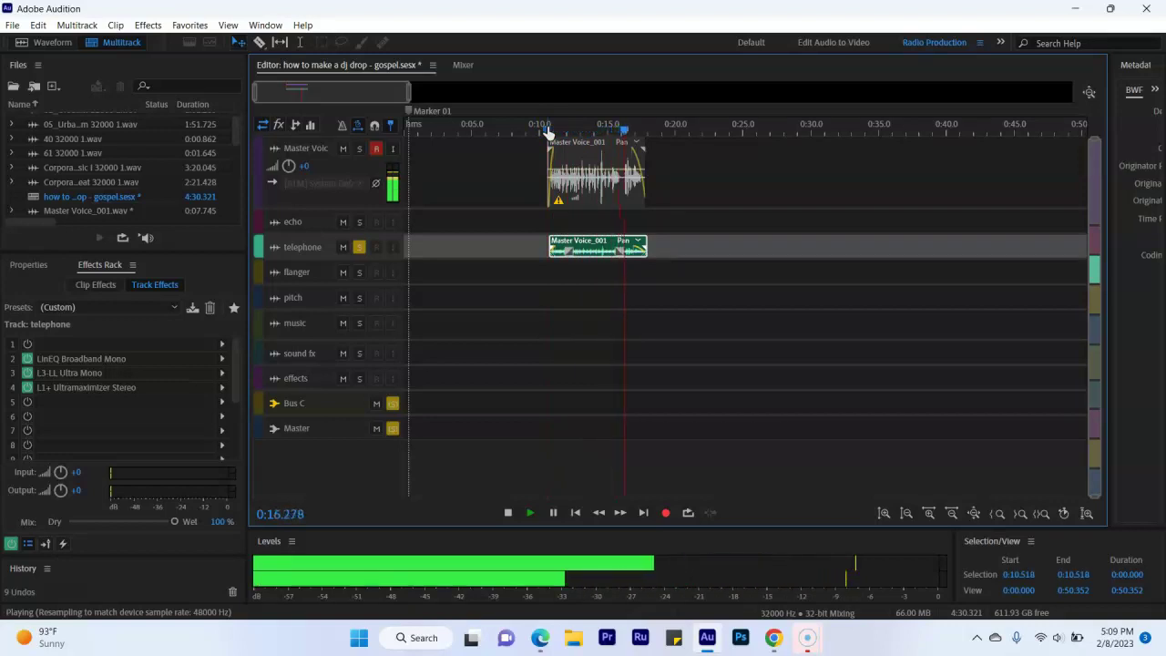
click(373, 261)
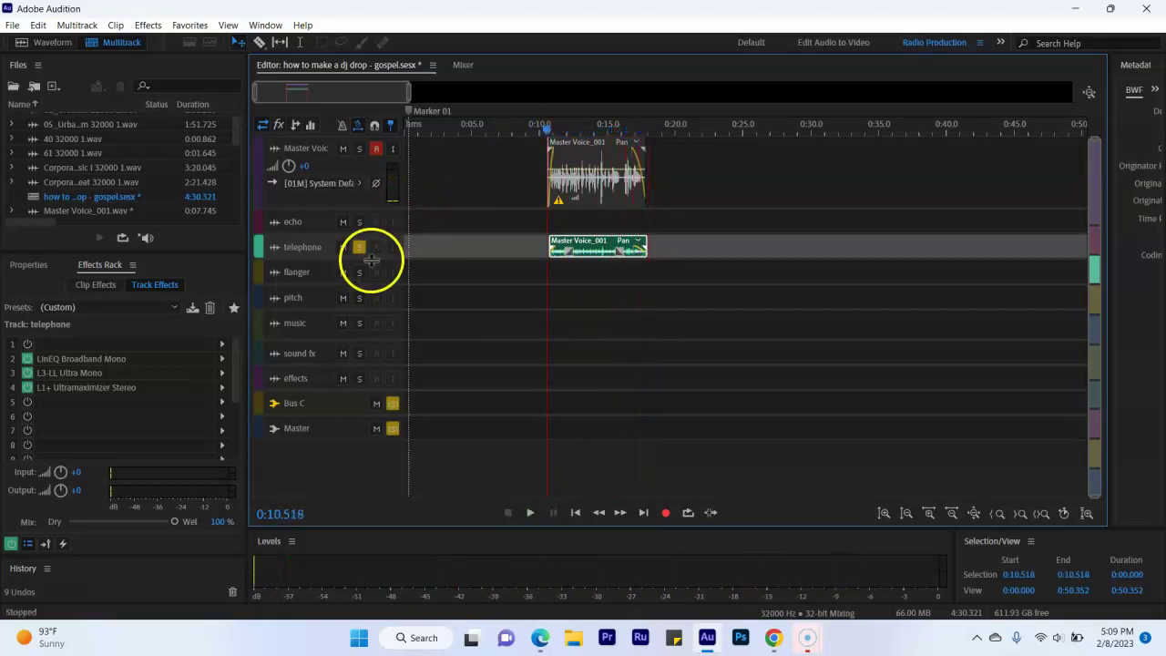
Unsolo the telephone track and nudge its clip slightly in time against the Master Voice clip, checking the blend by playback from 0:10.518.
click(361, 247)
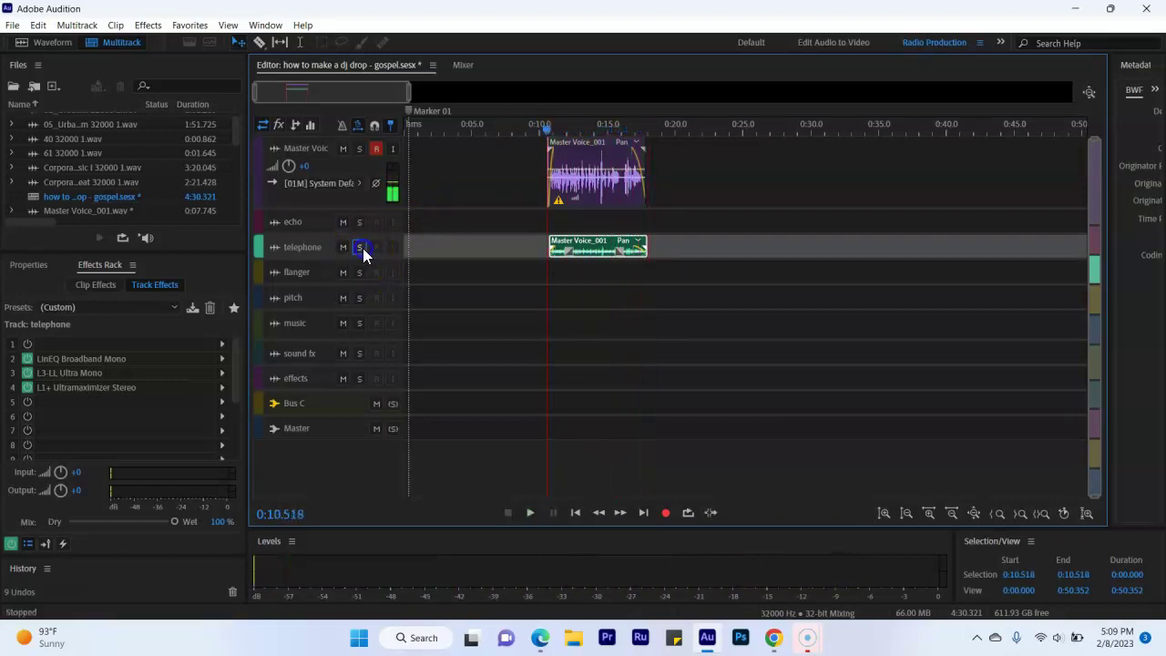
click(550, 145)
key(space)
click(606, 251)
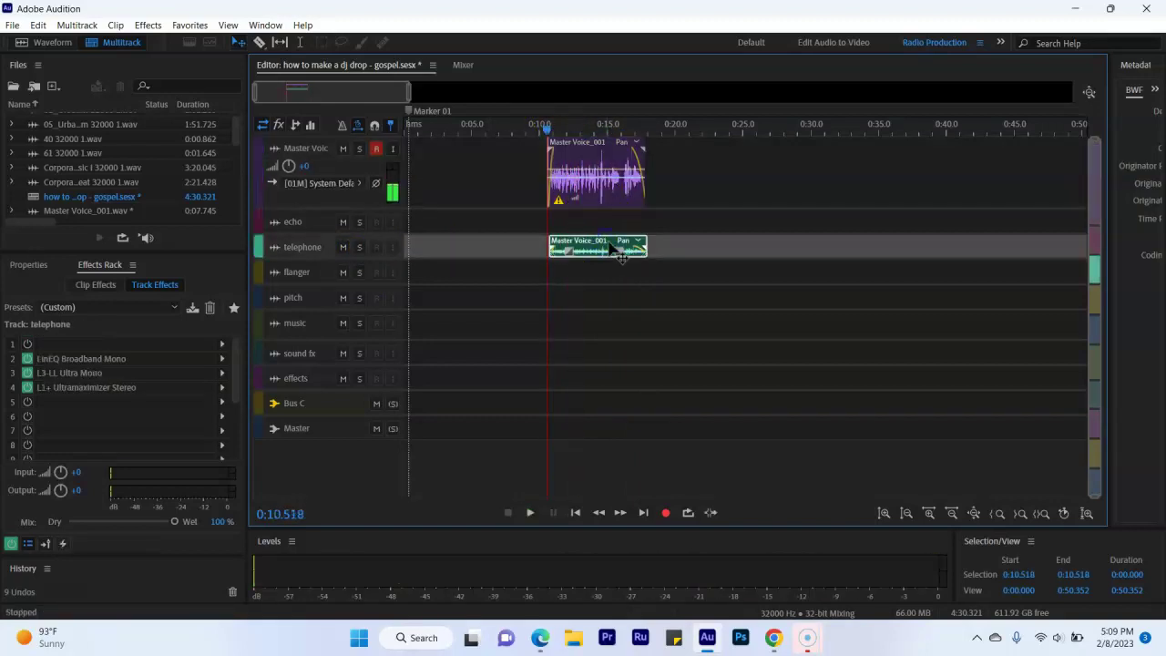
drag(611, 246, 612, 246)
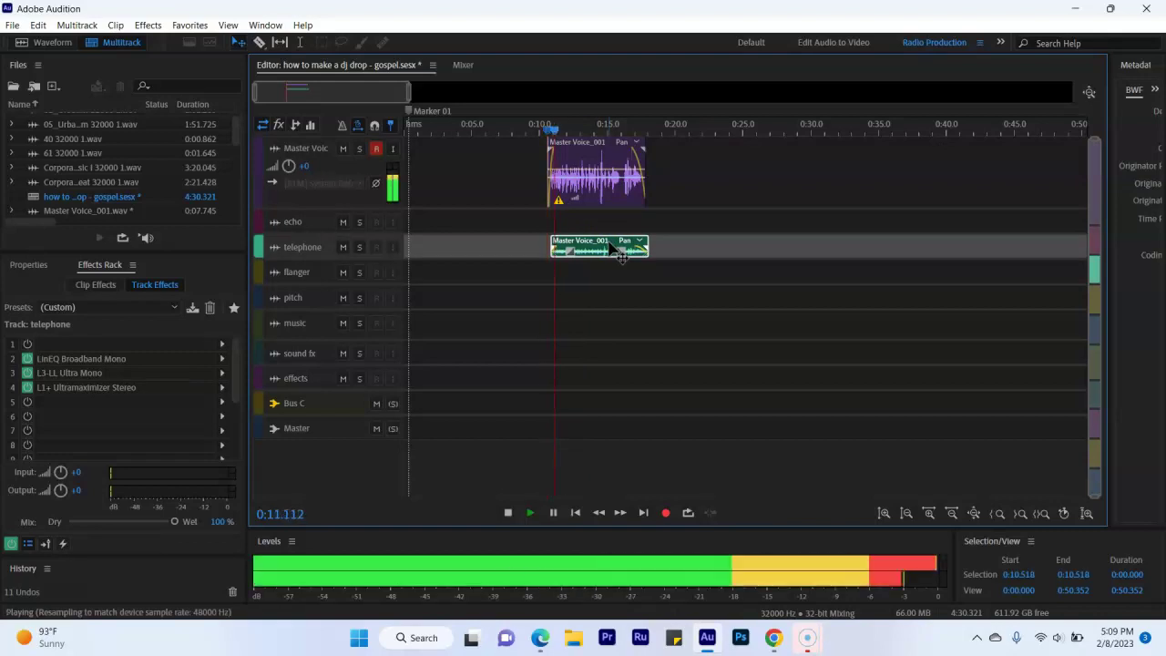
key(space)
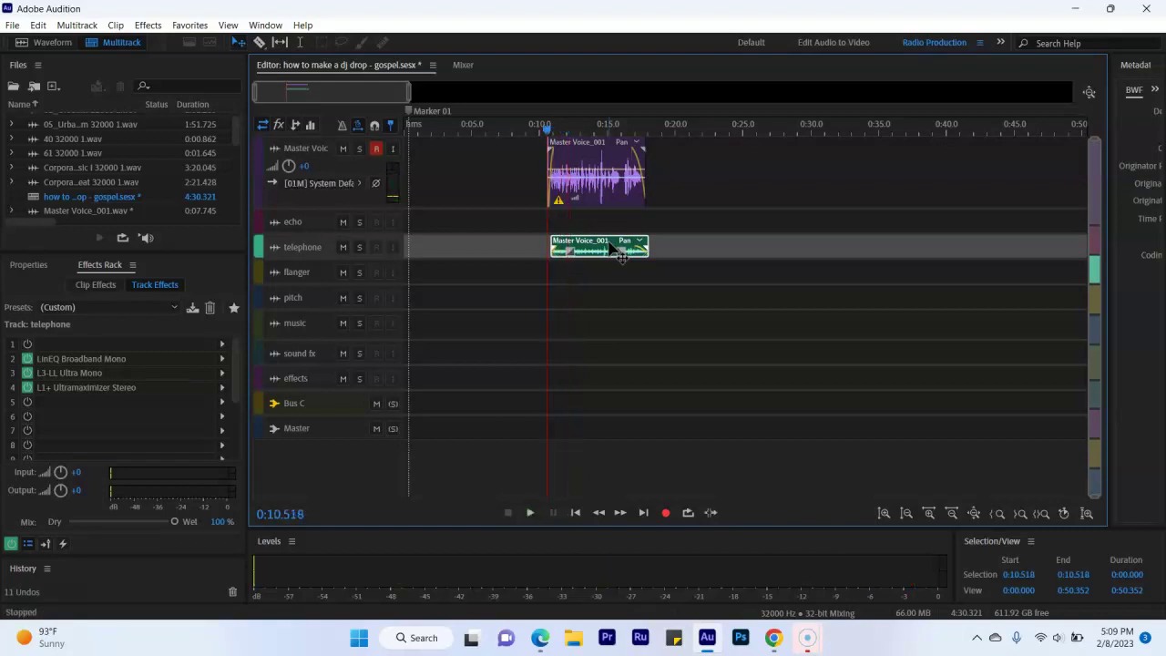
key(space)
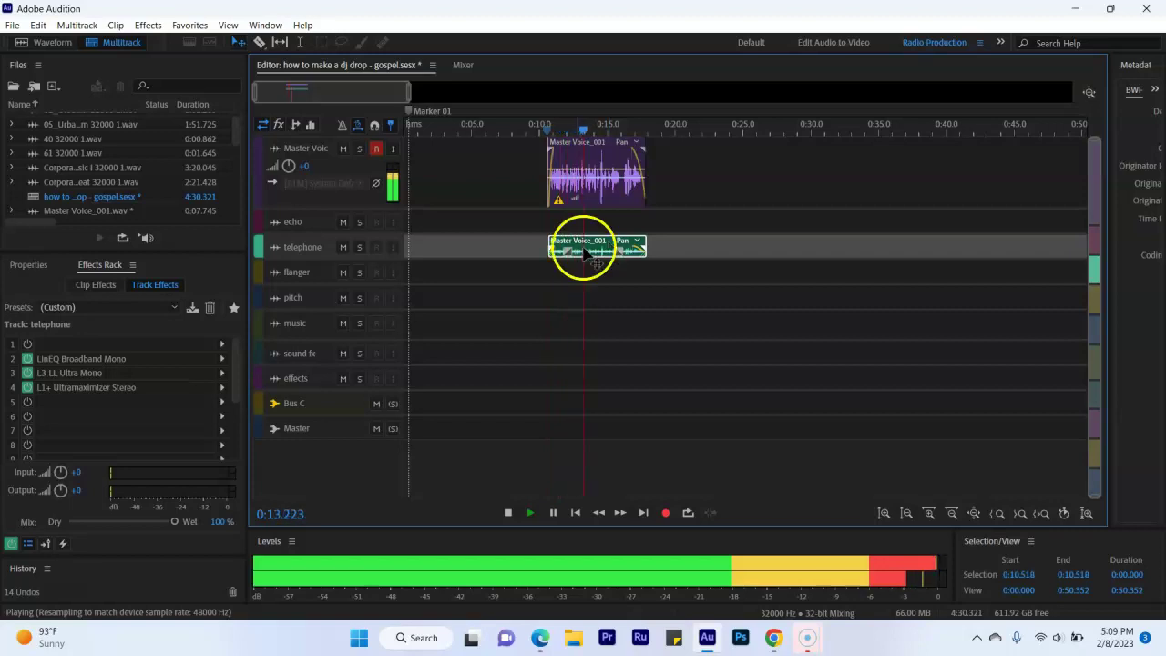
key(space)
Increase the telephone track's height and play both voice layers together.
drag(363, 261, 364, 288)
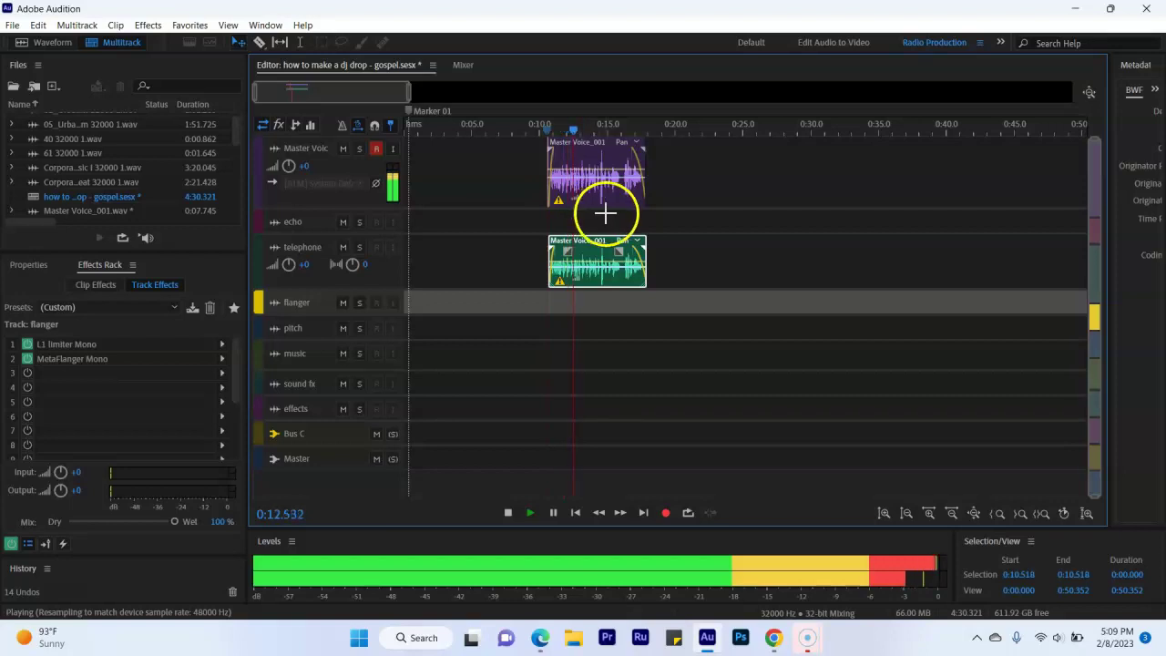
key(space)
click(225, 76)
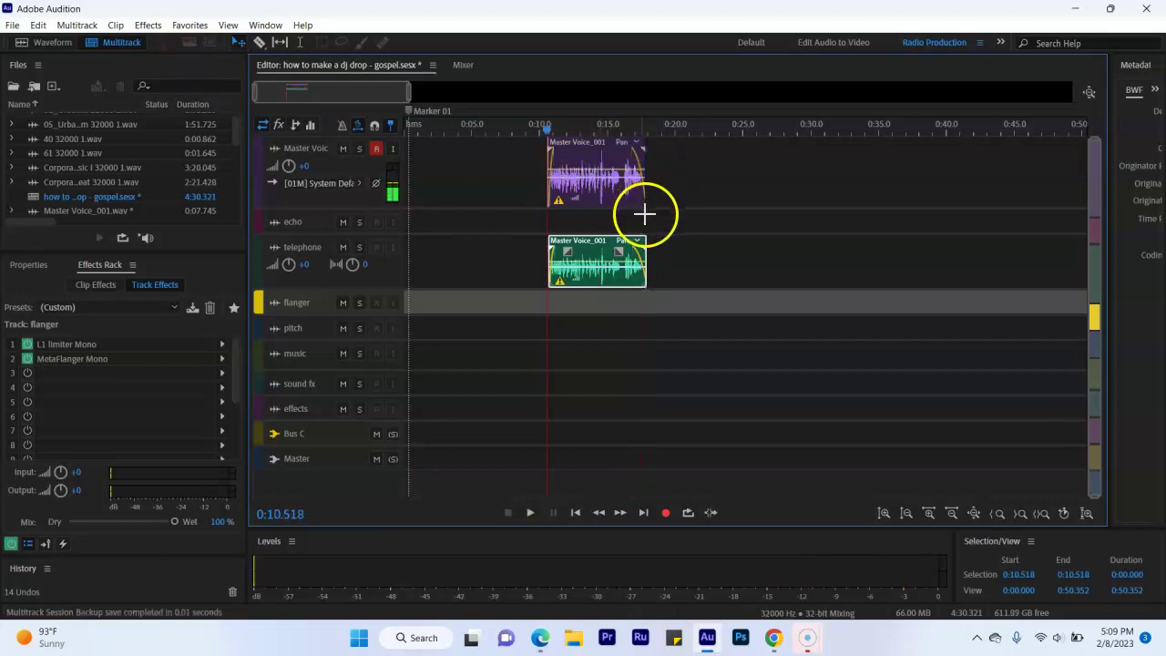
Copy the telephone clip onto the flanger track starting at about 0:11.5, make that track taller, and play the mix.
drag(598, 263, 608, 301)
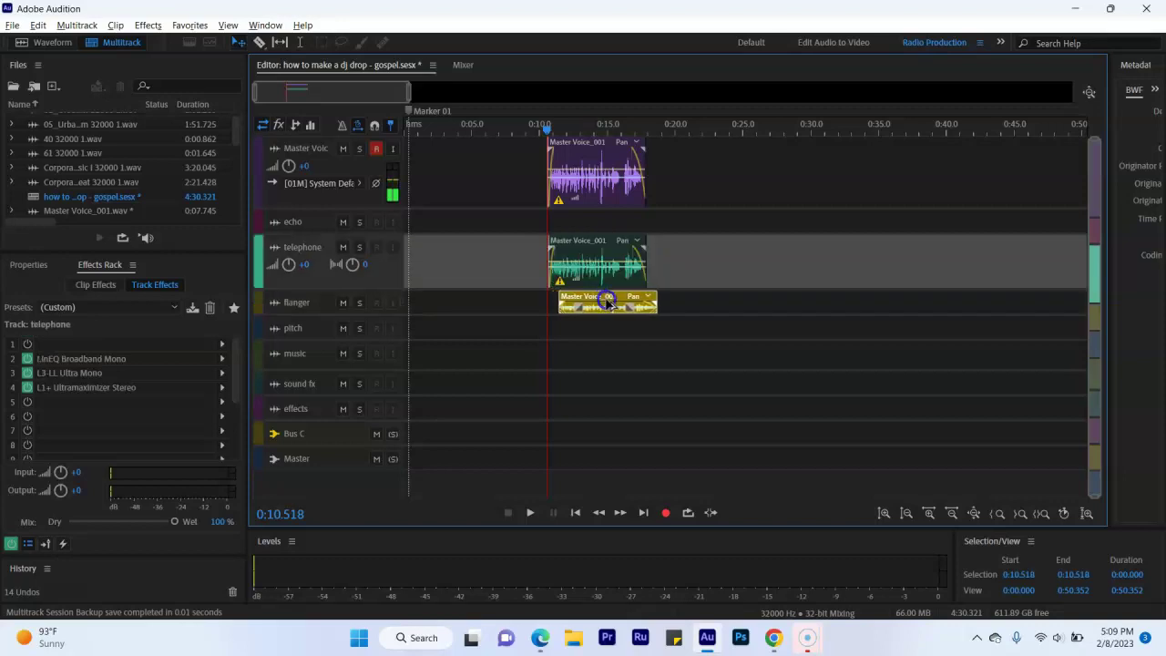
drag(321, 314, 331, 354)
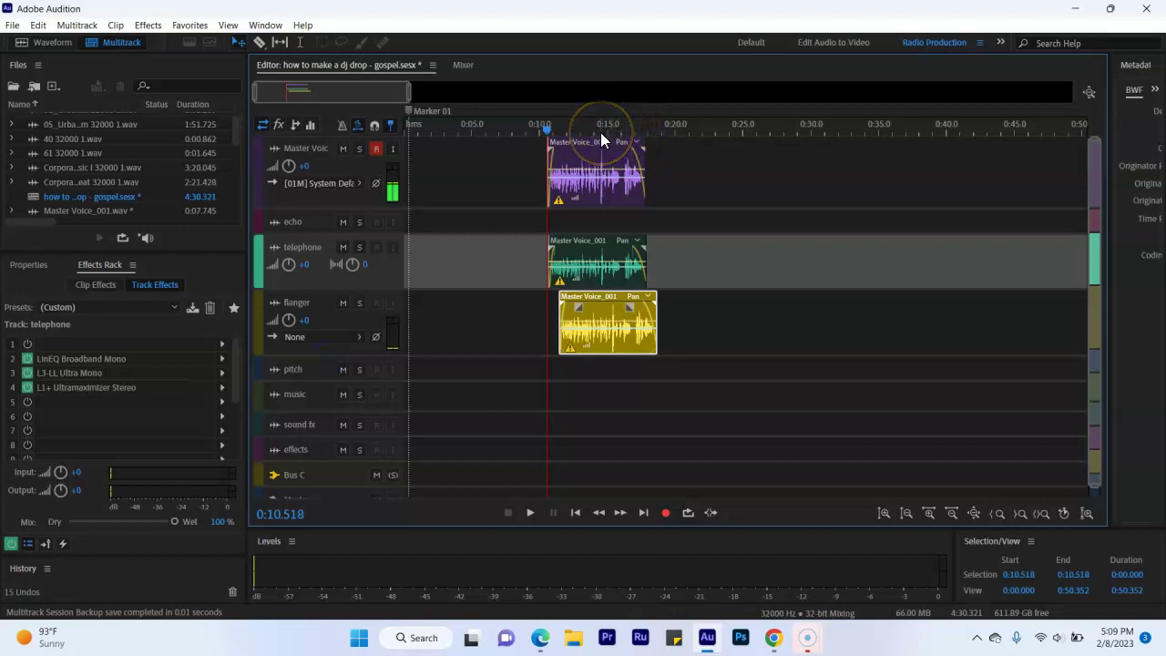
key(space)
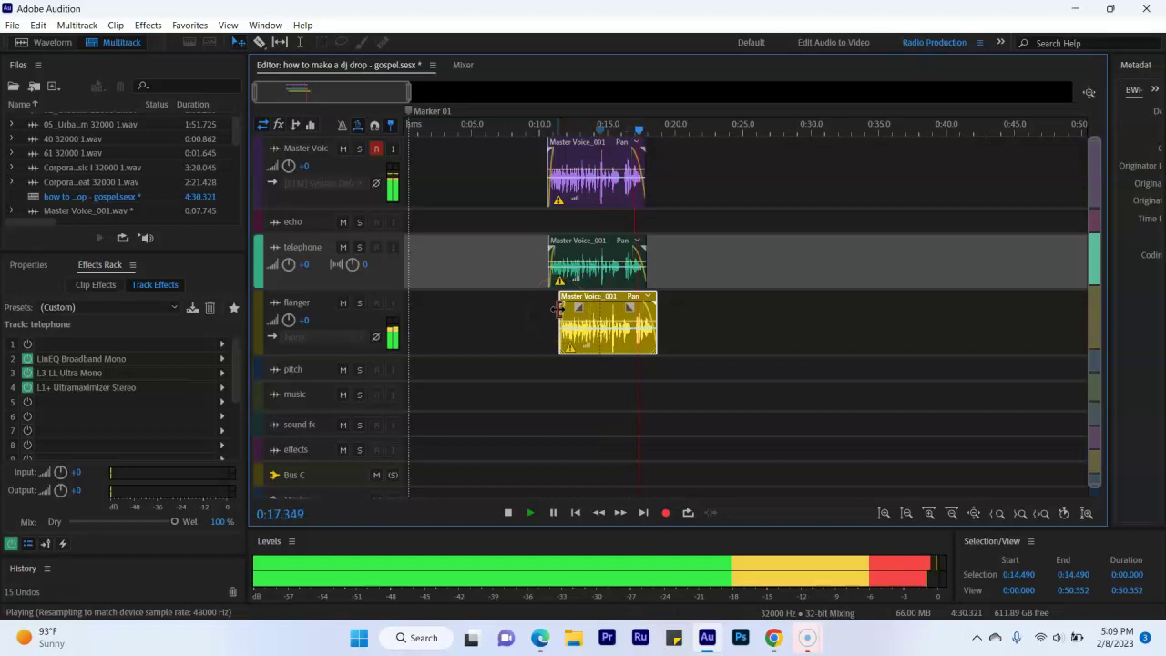
click(547, 130)
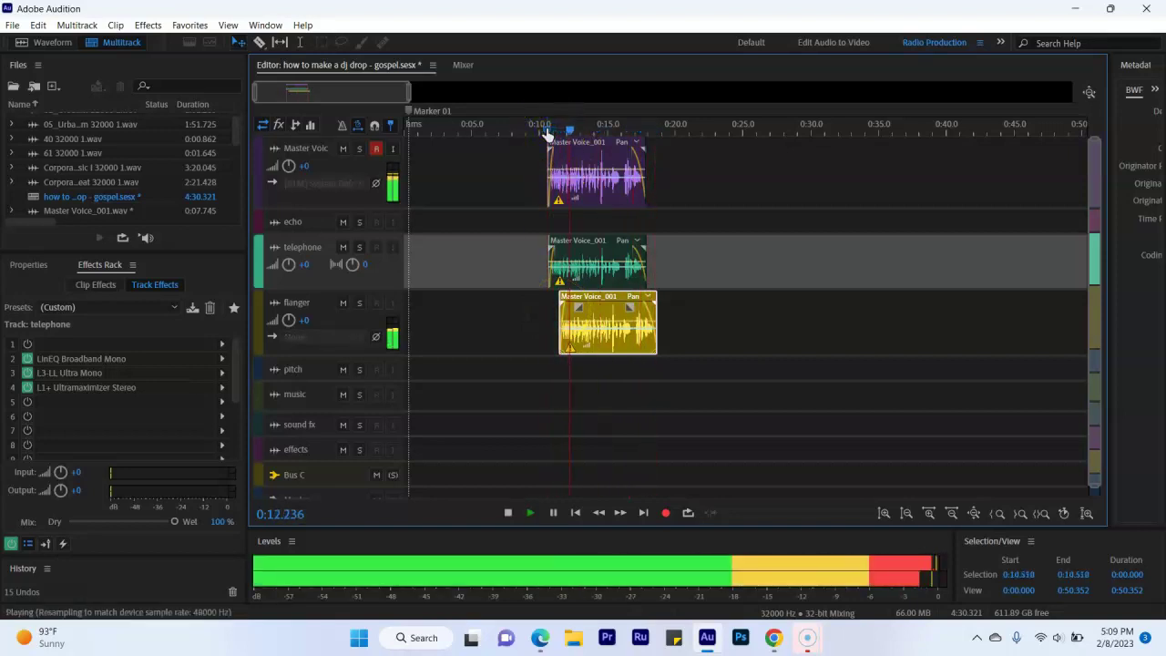
click(555, 261)
click(559, 321)
key(space)
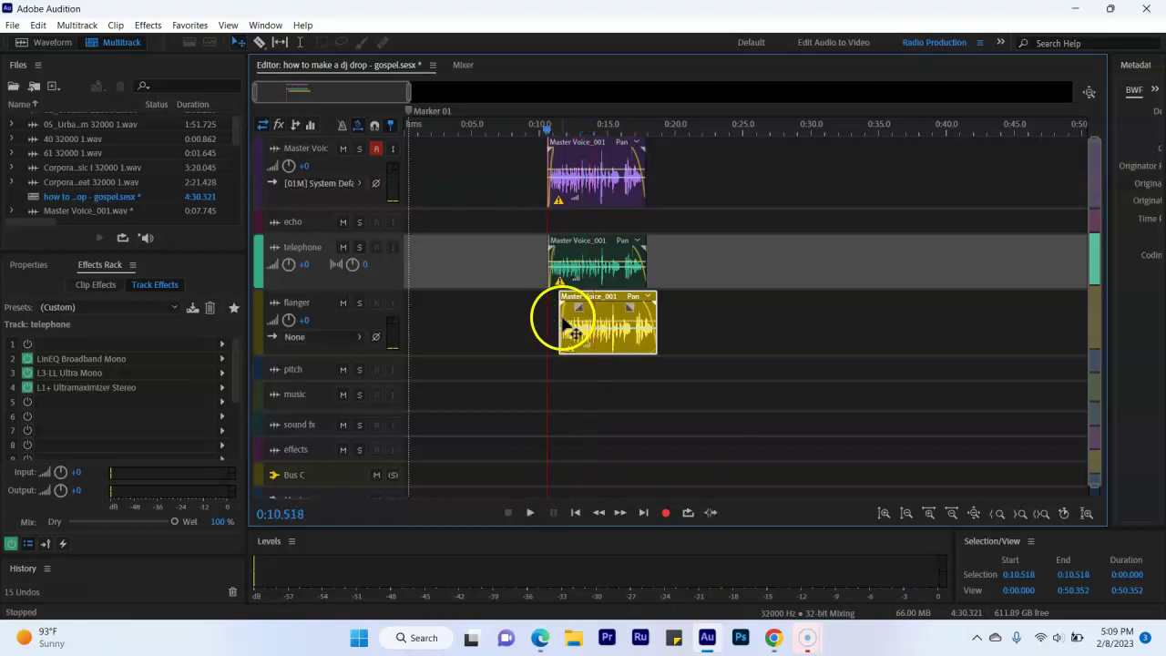
Try trimming the start of the flanger clip to about 0:16.9, play the mix, and undo the trim.
drag(561, 315, 643, 320)
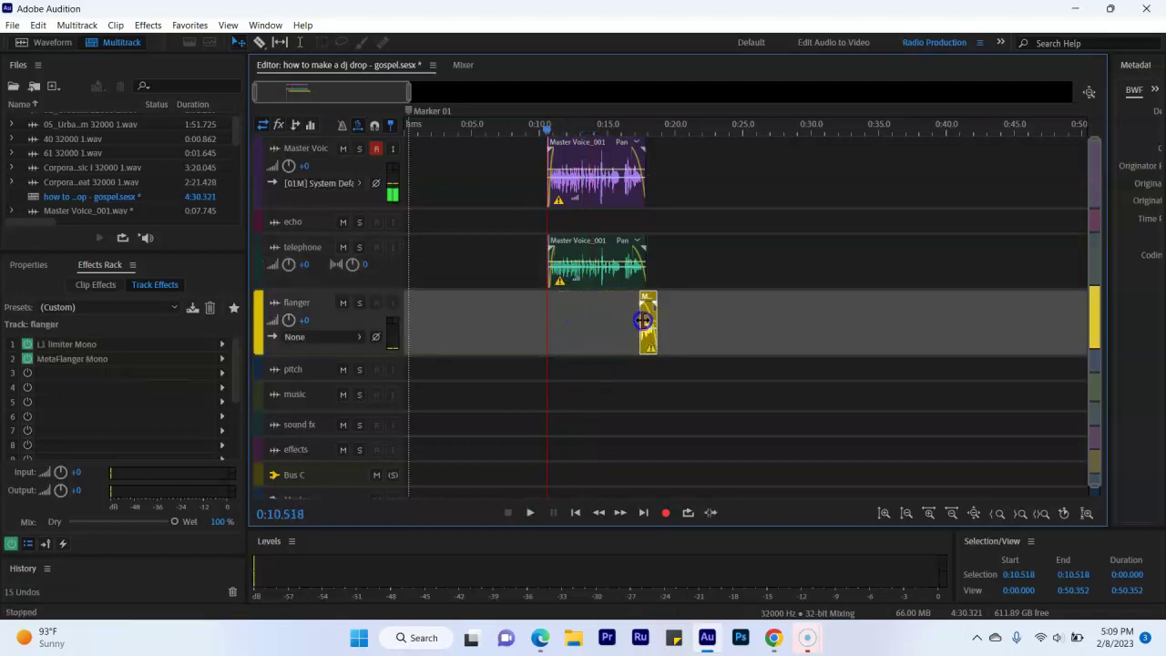
key(space)
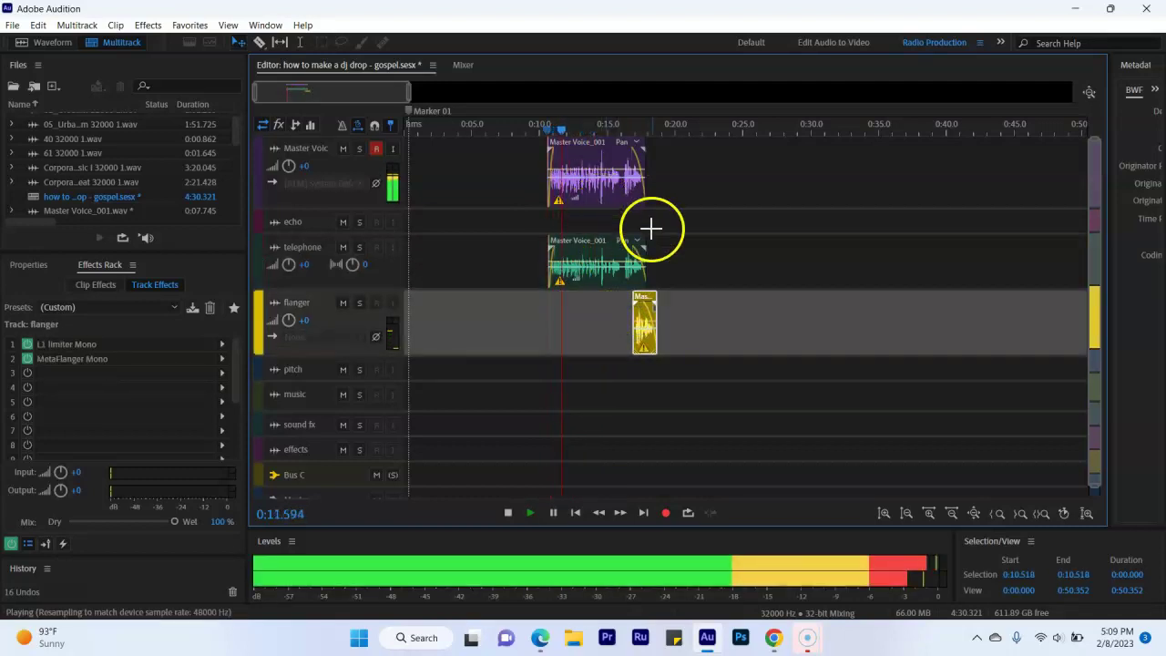
drag(534, 126, 693, 146)
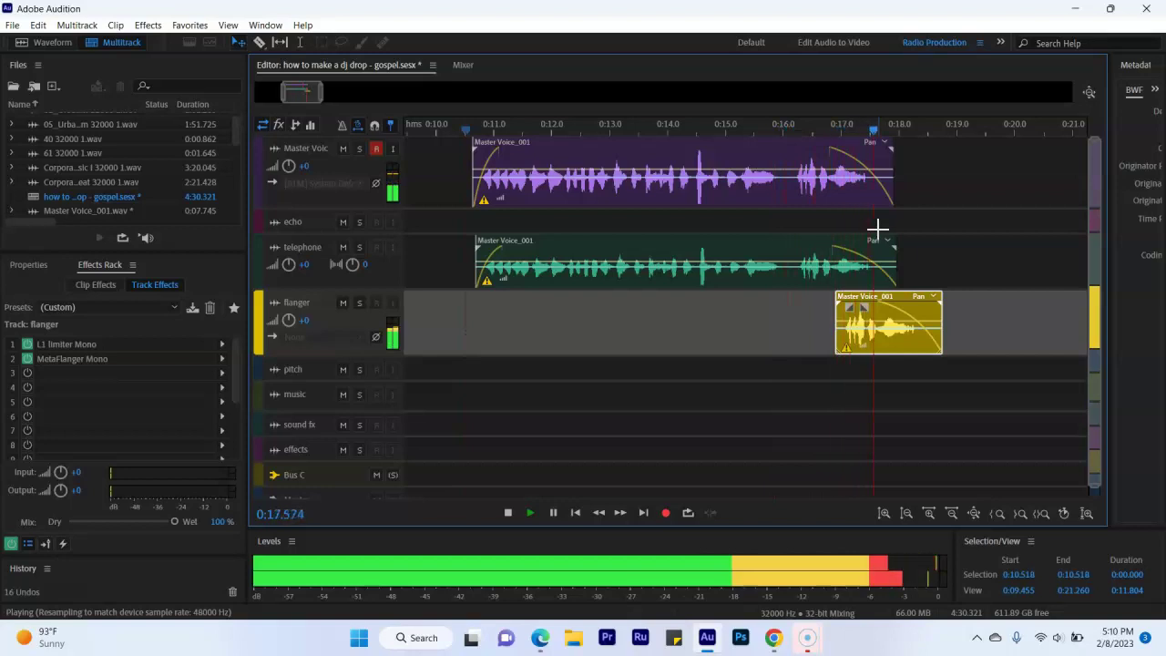
key(space)
key(ctrl+z)
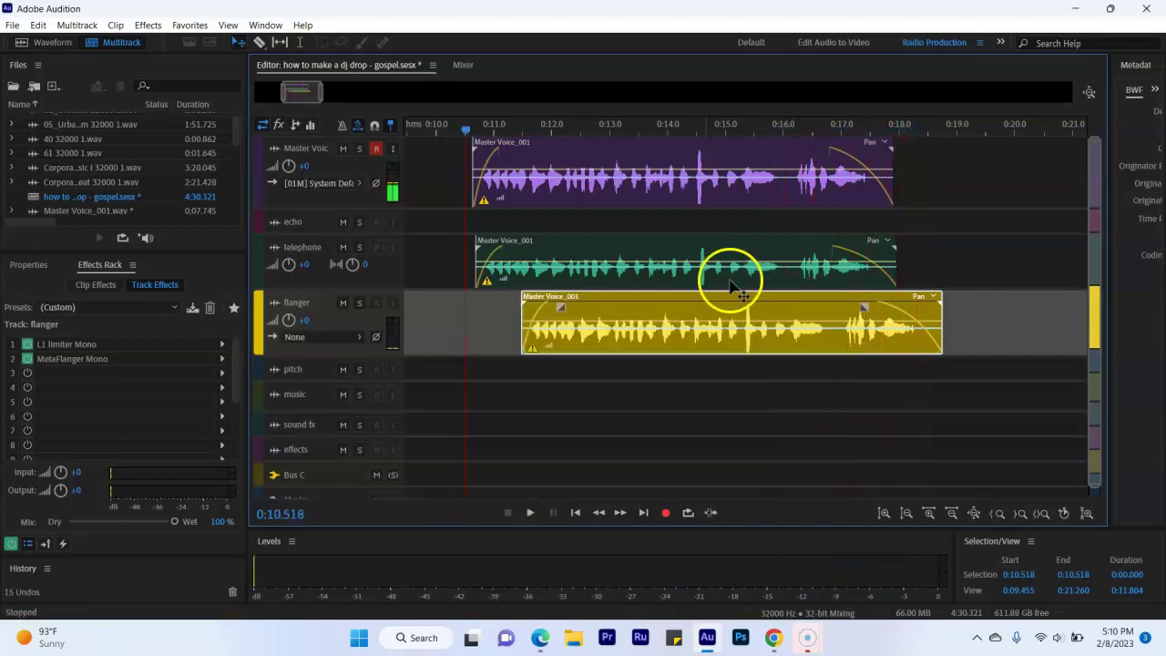
Split the flanger clip at about 0:16.9, trim the first part's start to about 0:15.3, and play from 0:14.255.
click(834, 312)
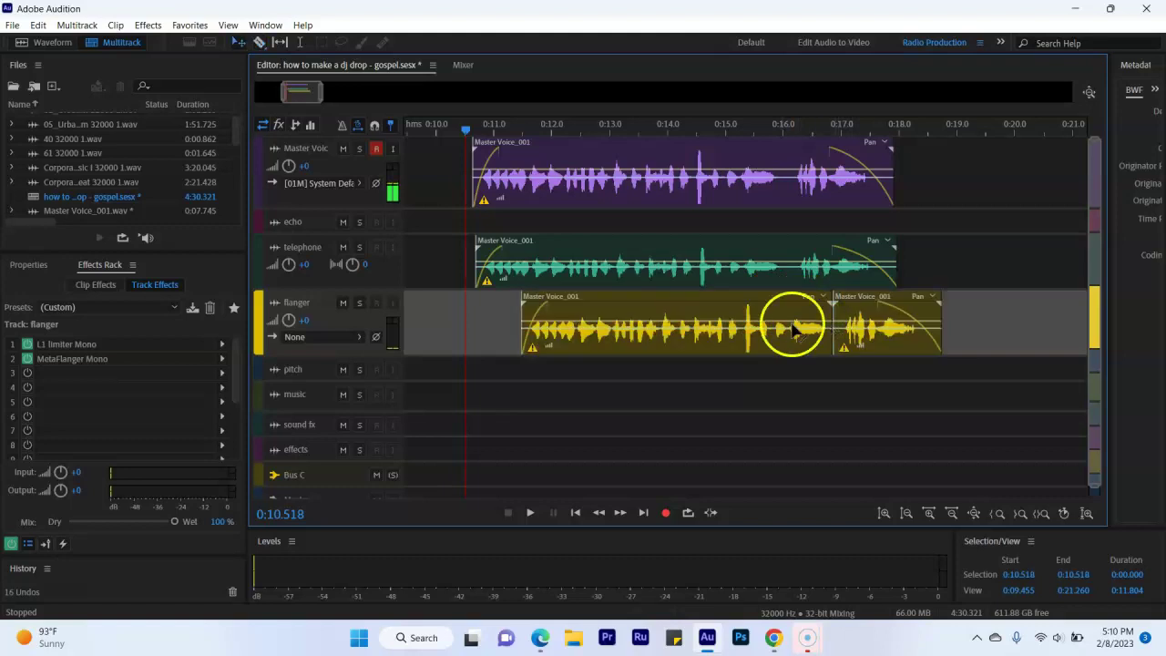
drag(525, 311, 743, 316)
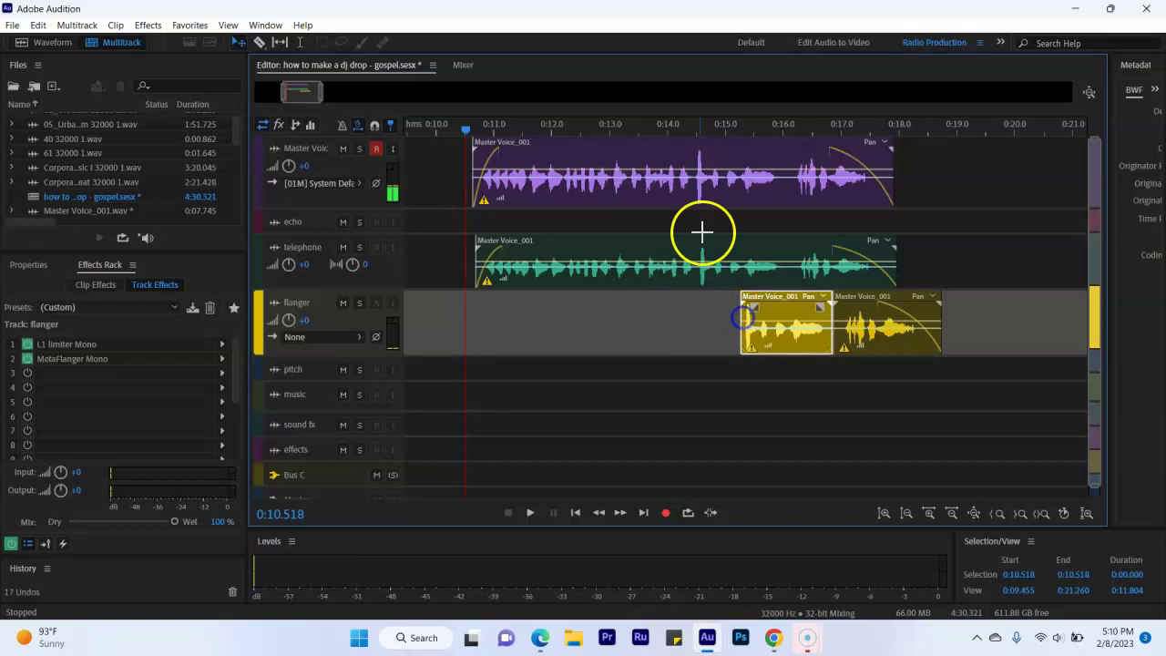
click(683, 131)
key(space)
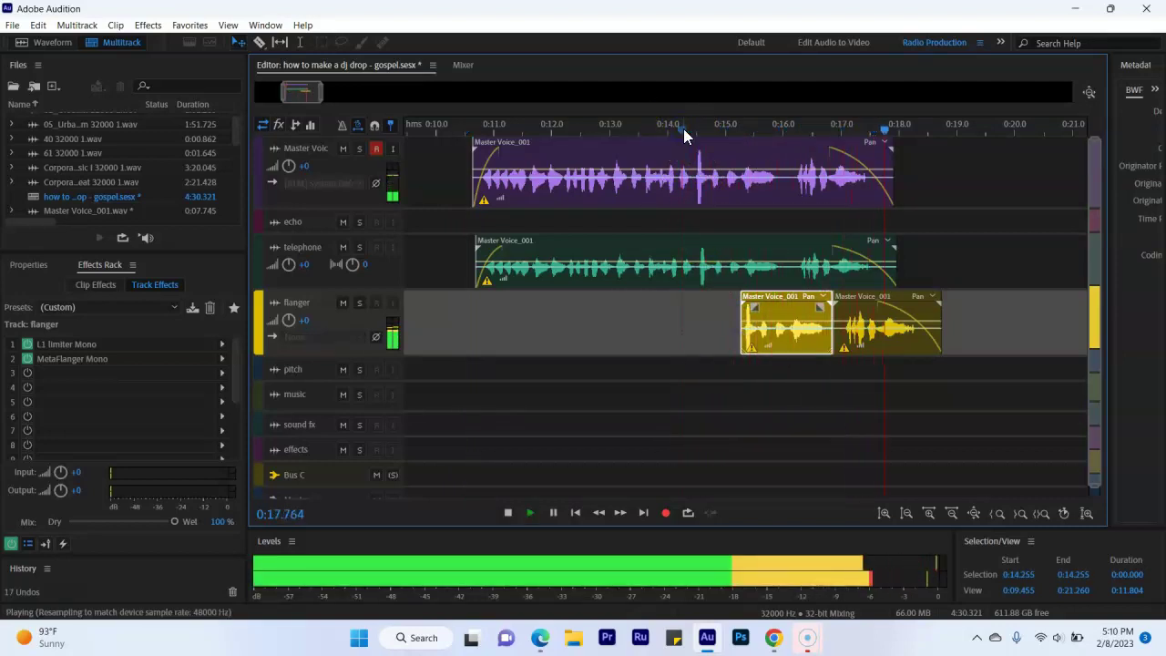
key(space)
Save the session along with the changes to Master Voice_001.wav, play the mix from 0:10.609, and save again.
key(ctrl+s)
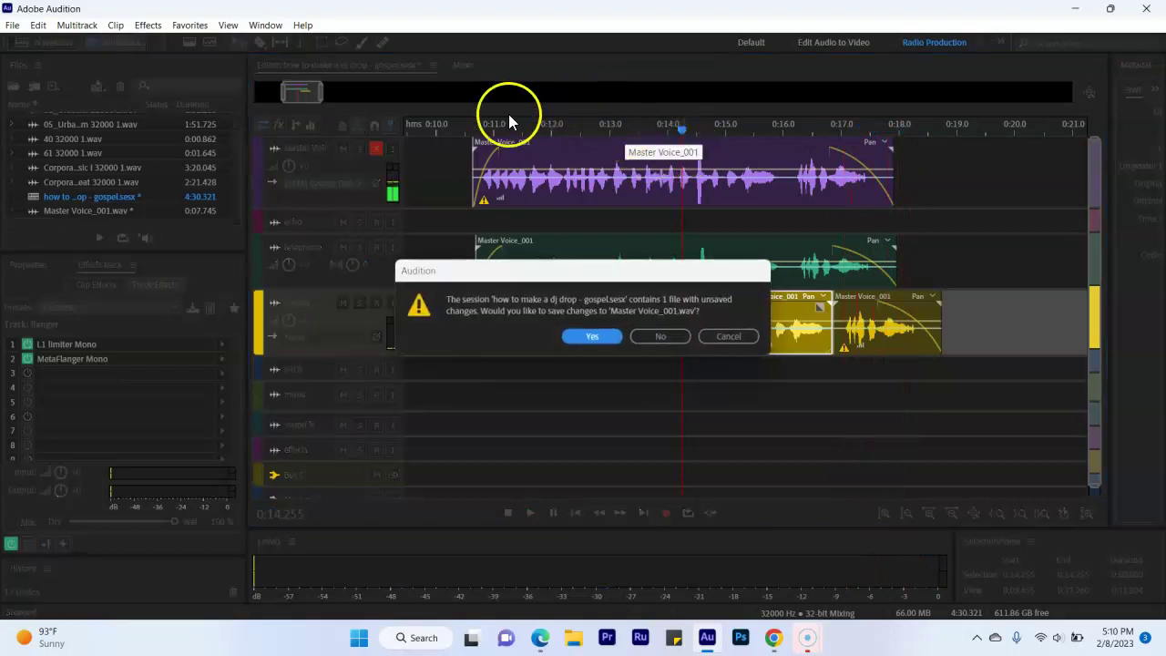
click(590, 335)
click(471, 132)
key(space)
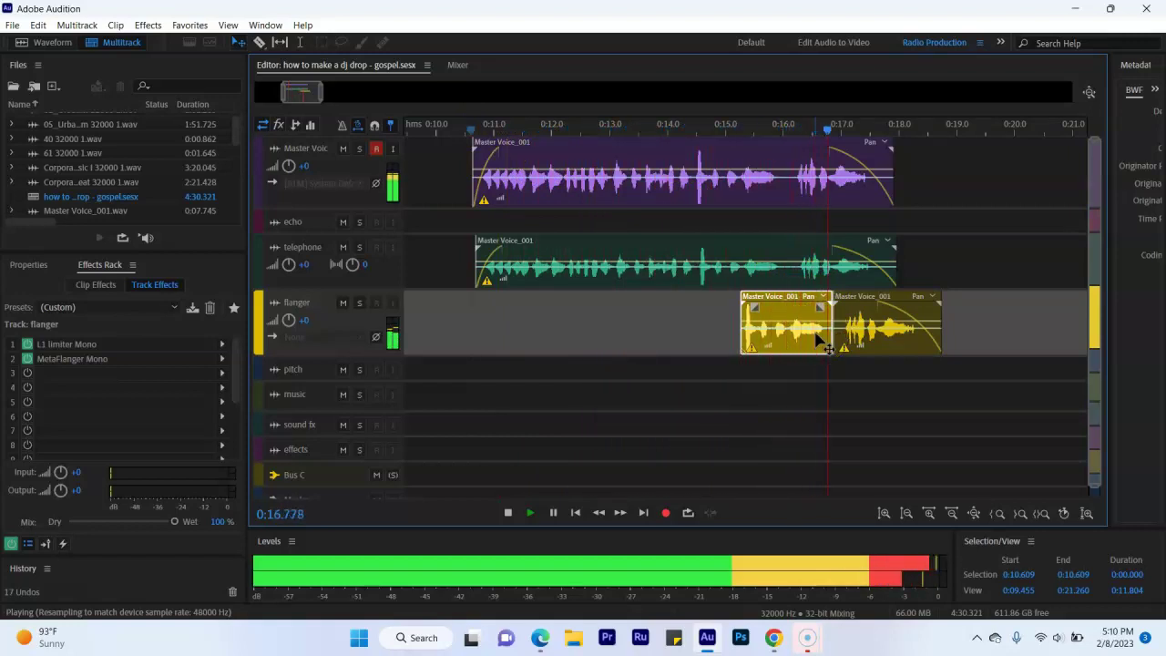
click(781, 341)
key(space)
key(ctrl+s)
Lower the volume envelope of the first flanger clip, play the mix from 0:10.609, and save the session.
click(773, 344)
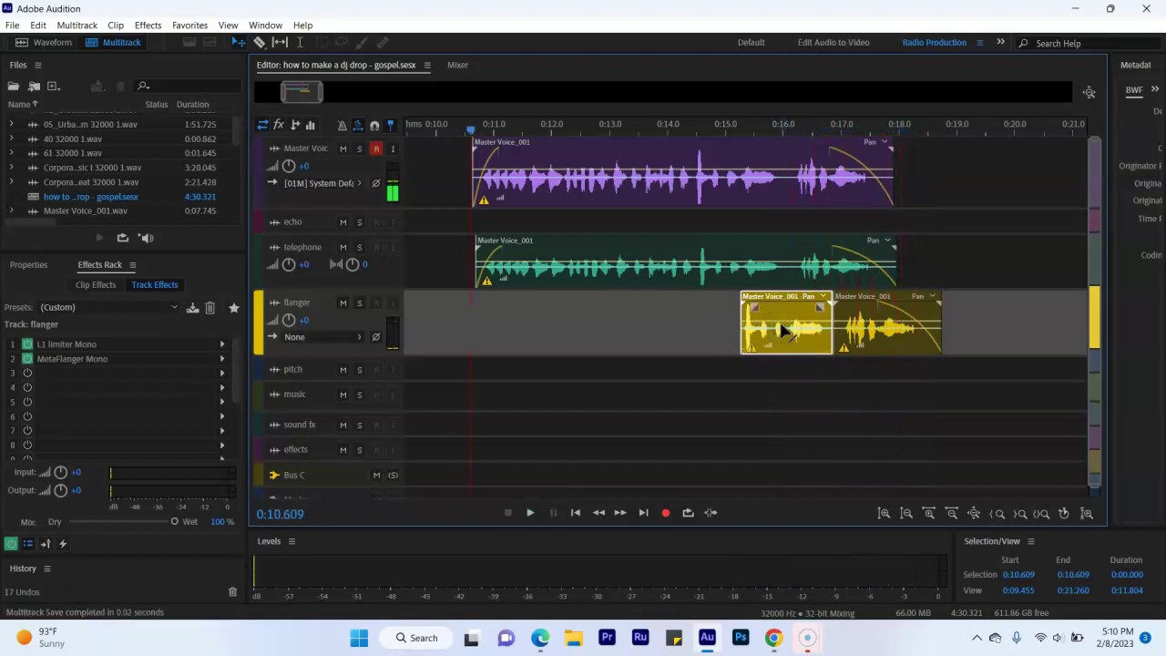
drag(783, 326, 782, 339)
key(space)
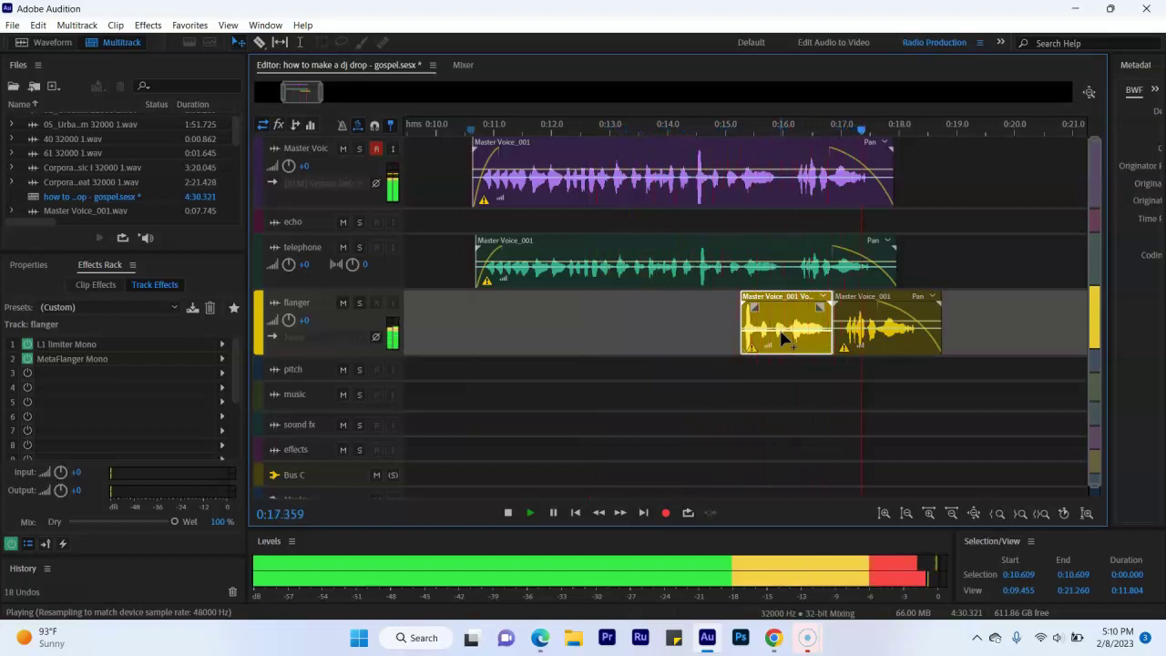
key(space)
key(ctrl+s)
Play the ending of the layered mix from 0:16.265 and again from 0:15.023.
drag(314, 84, 337, 93)
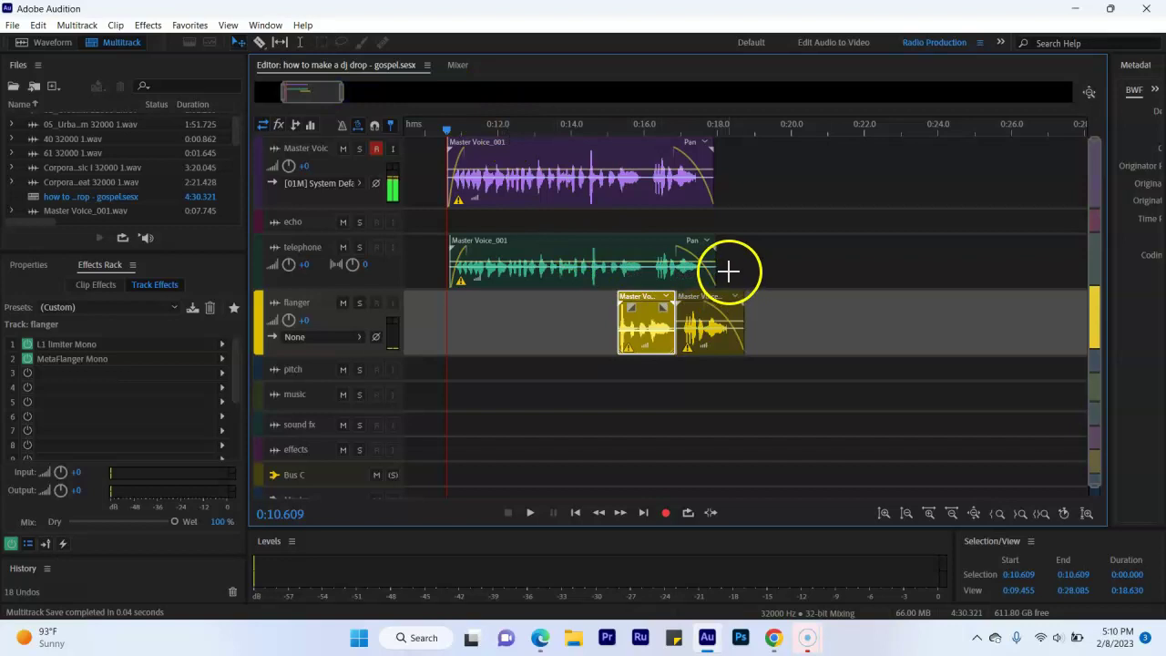
click(654, 132)
key(space)
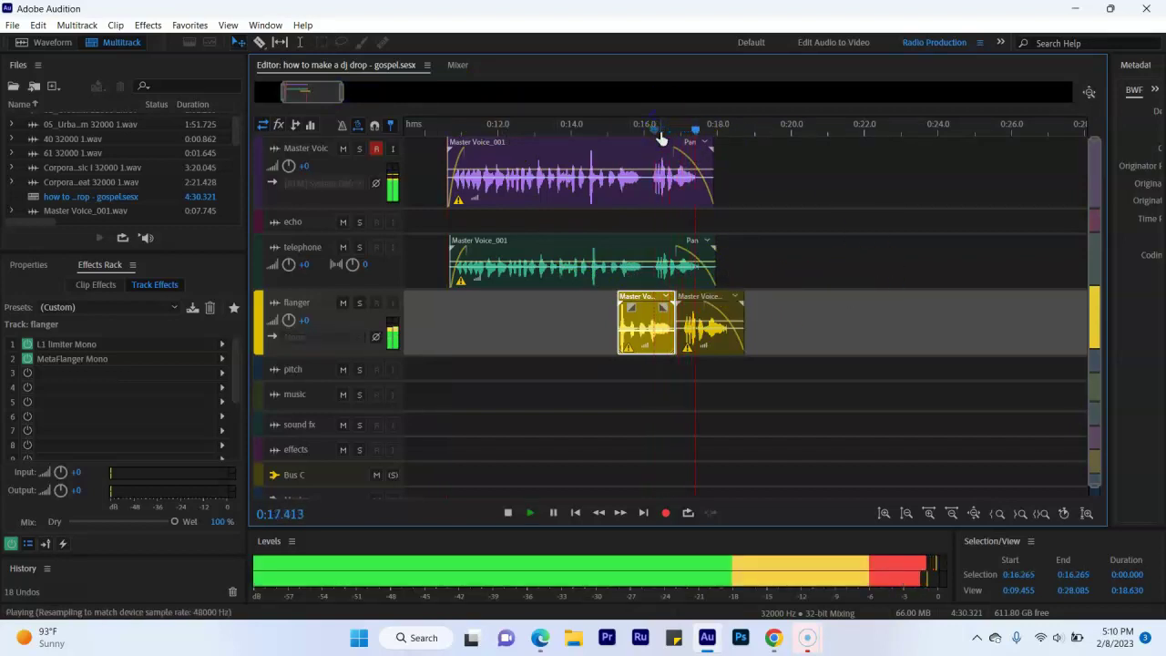
key(space)
click(608, 132)
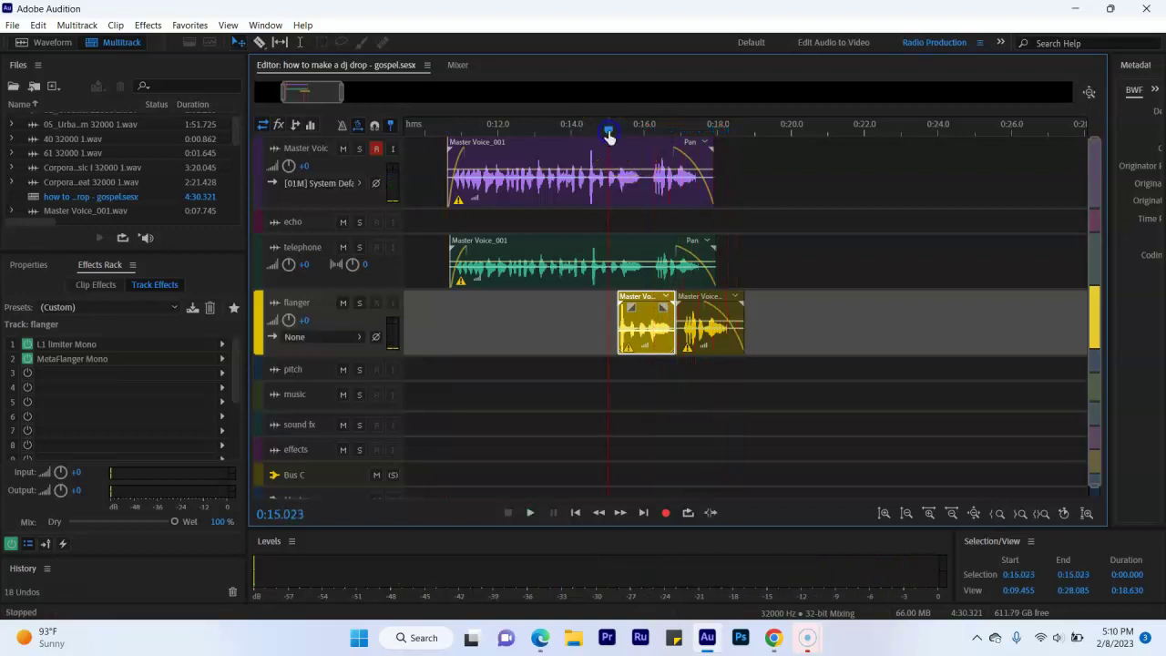
key(space)
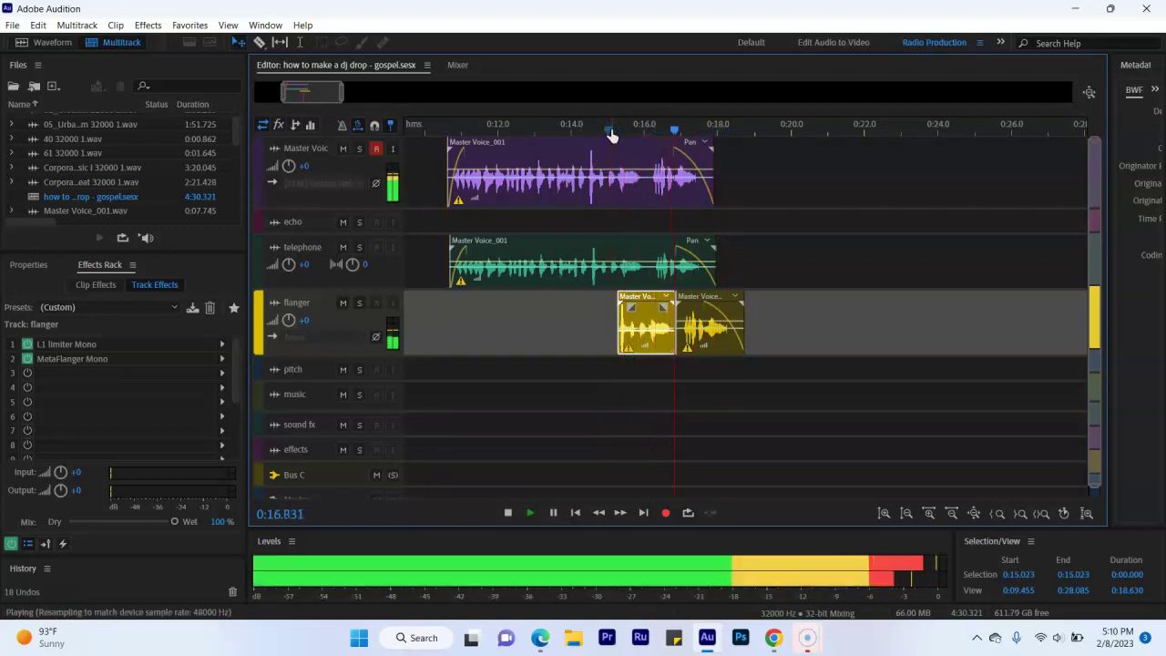
click(814, 359)
key(space)
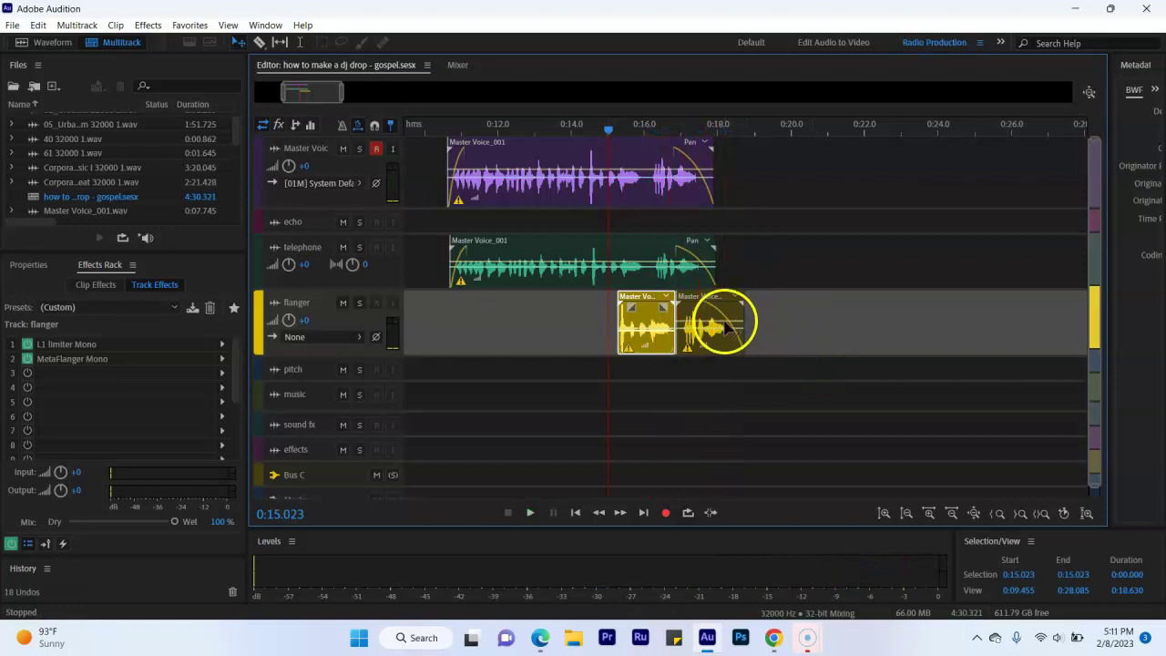
Convert the second flanger clip to a unique copy, open it in the waveform editor, and play it from 0:16.985.
click(712, 319)
right_click(711, 319)
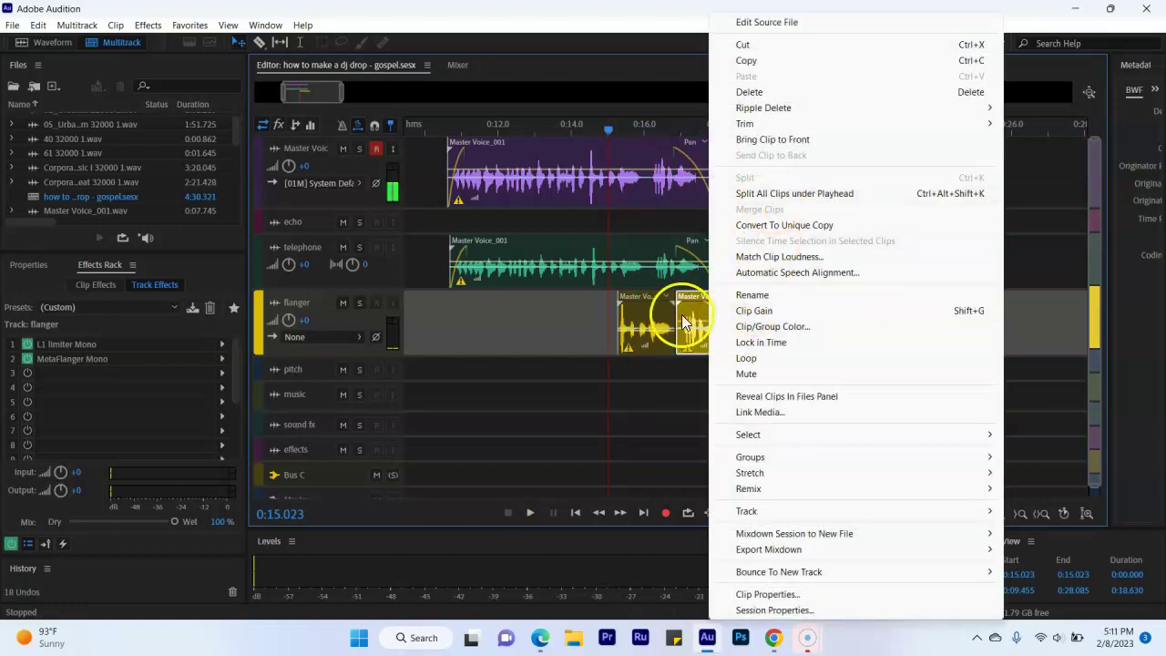
click(759, 233)
double_click(696, 315)
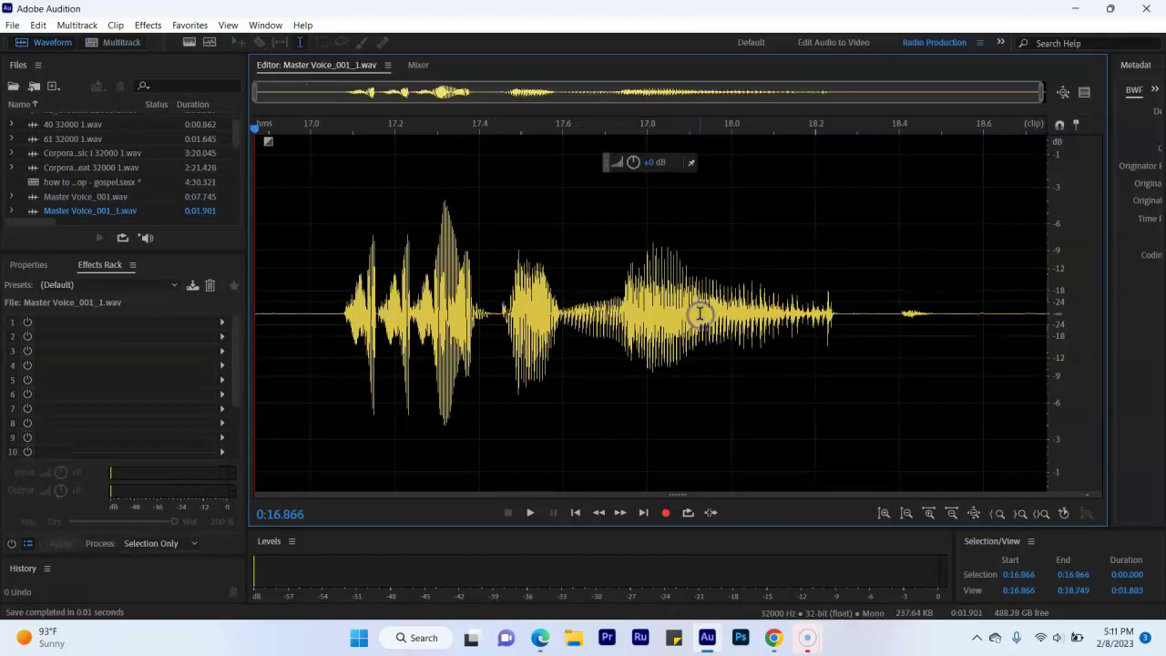
click(305, 300)
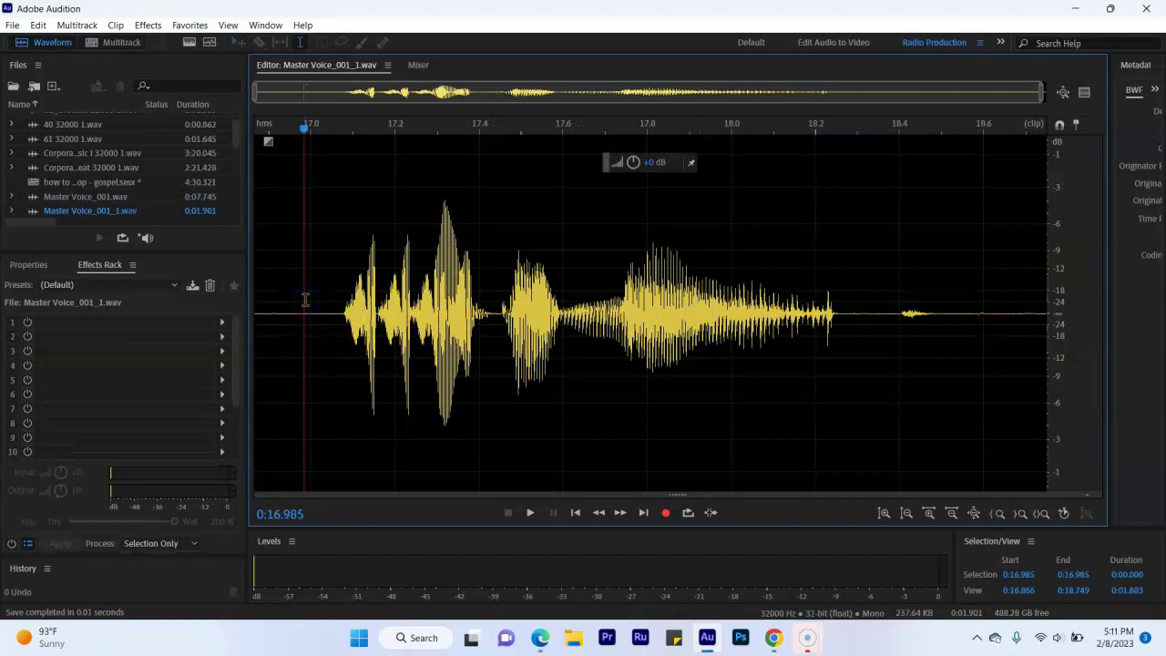
key(space)
Apply the Pitch Bender to the copied voice file with the falling pitch envelope and 48-semitone range, previewing it from 0:16.941.
drag(318, 299, 1025, 300)
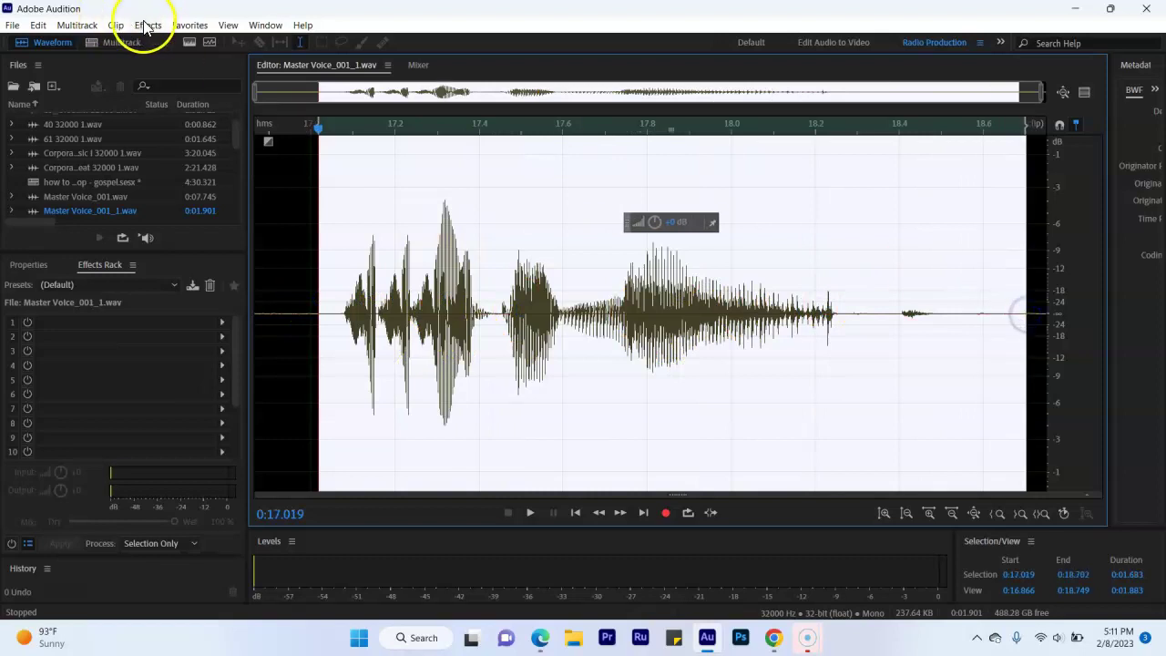
click(148, 25)
mouse_move(178, 348)
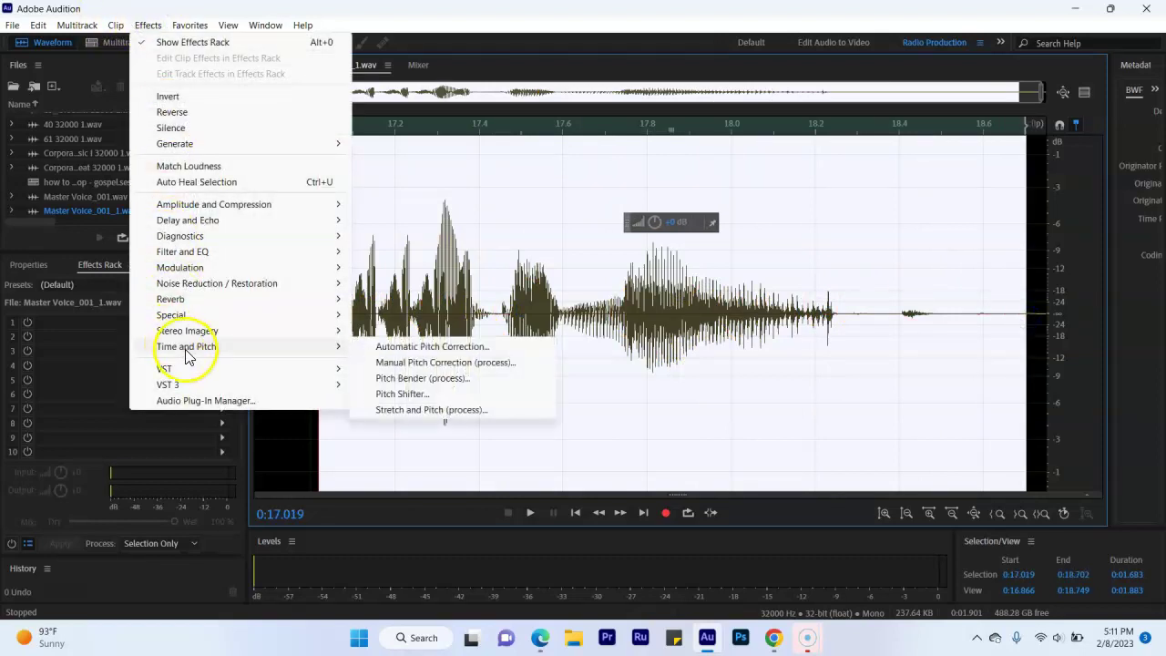
click(424, 386)
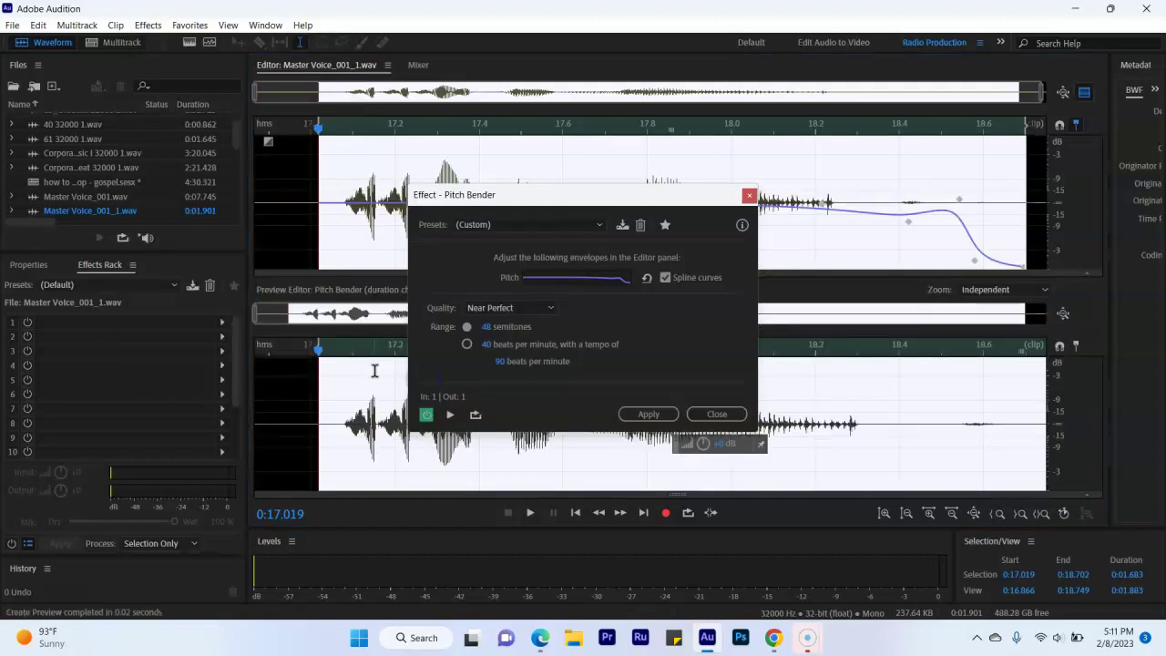
click(287, 184)
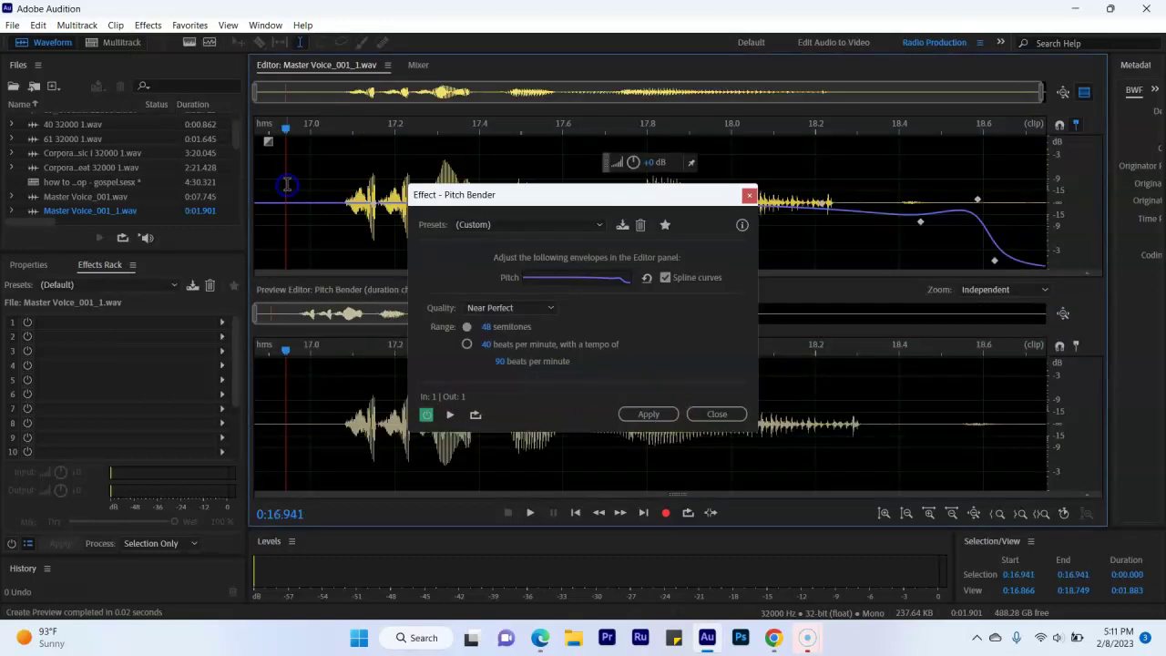
key(space)
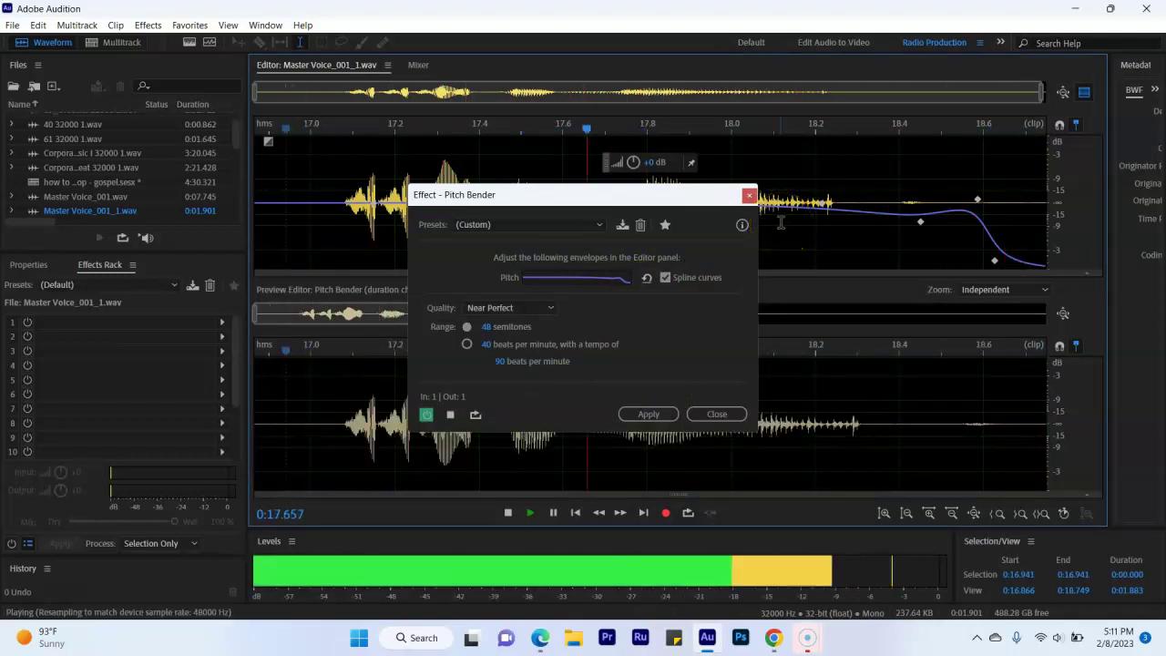
click(666, 411)
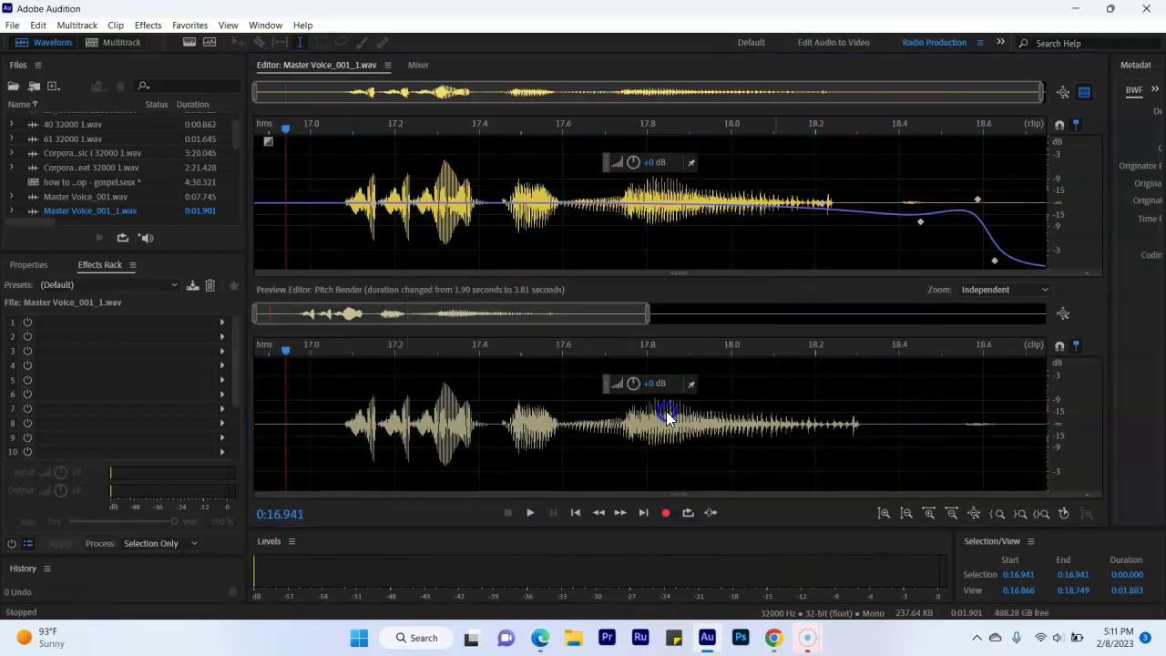
Return to the multitrack session and play the mix with the pitch-bent clip from 0:17.073 and from 0:10.945.
click(341, 246)
key(space)
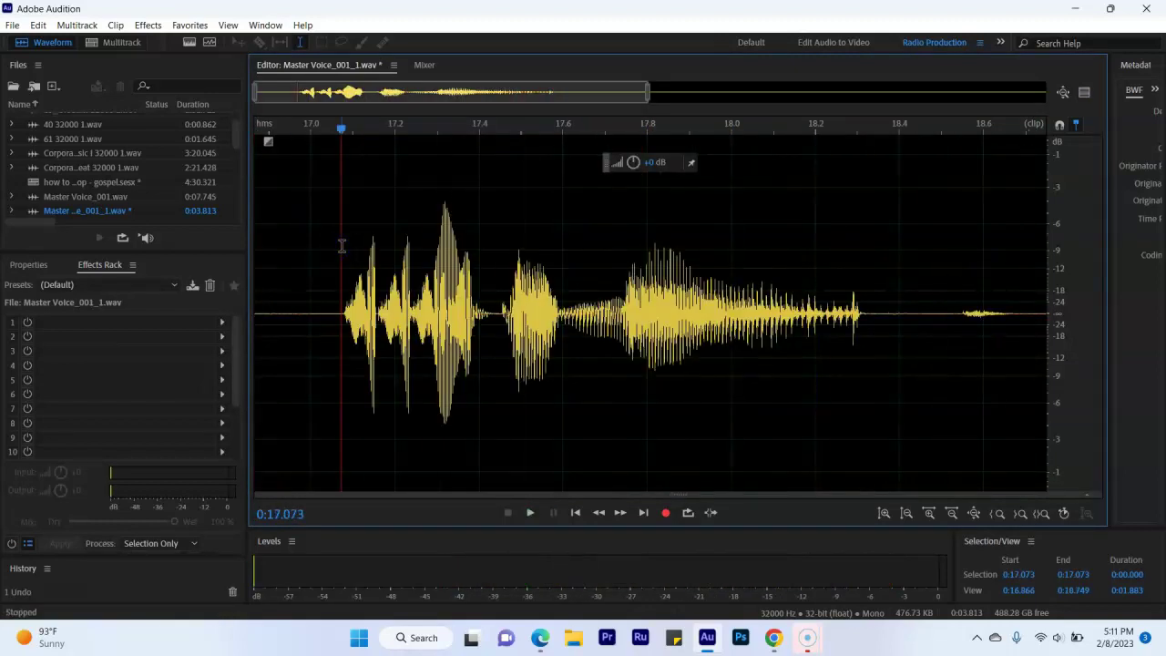
key(0)
key(space)
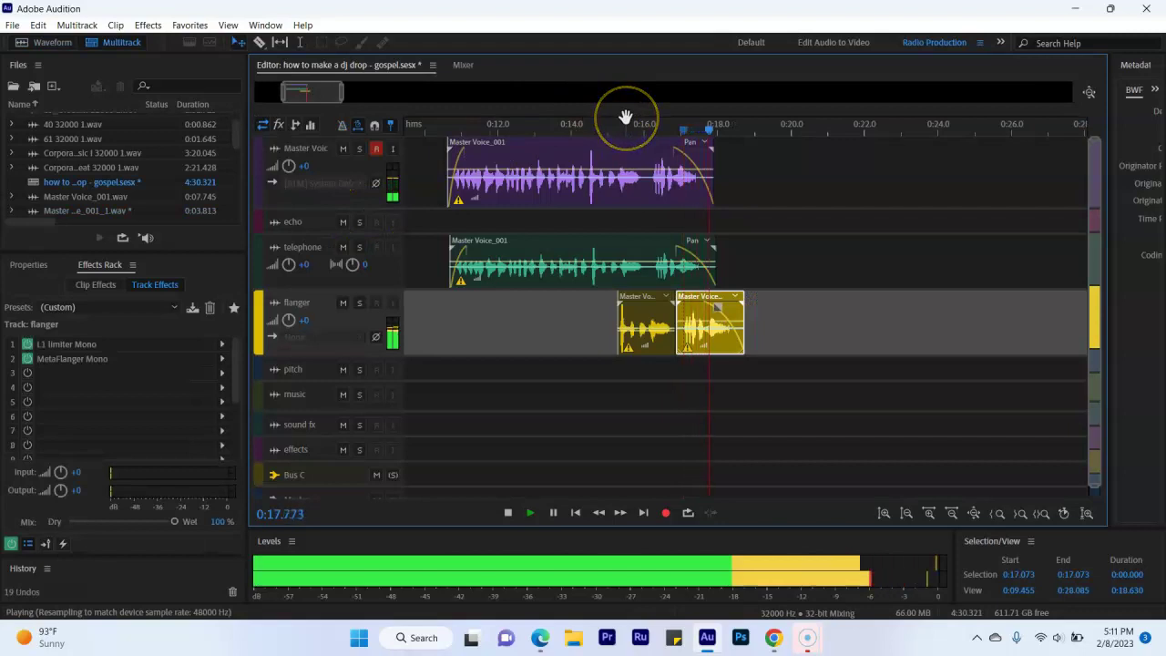
click(459, 126)
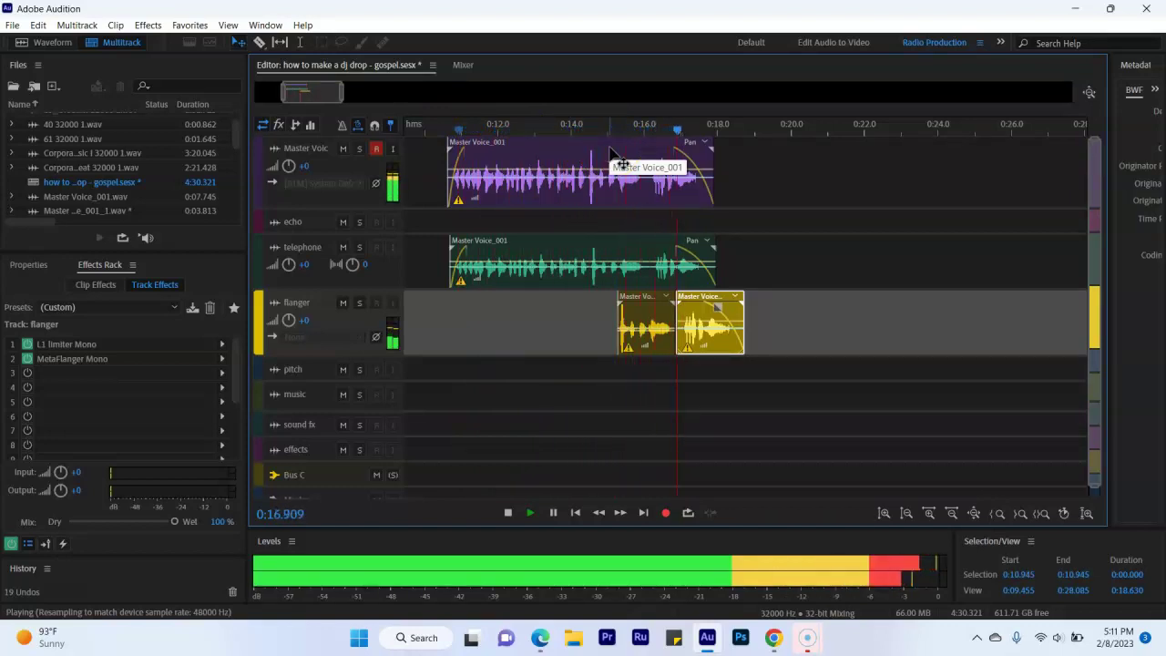
key(space)
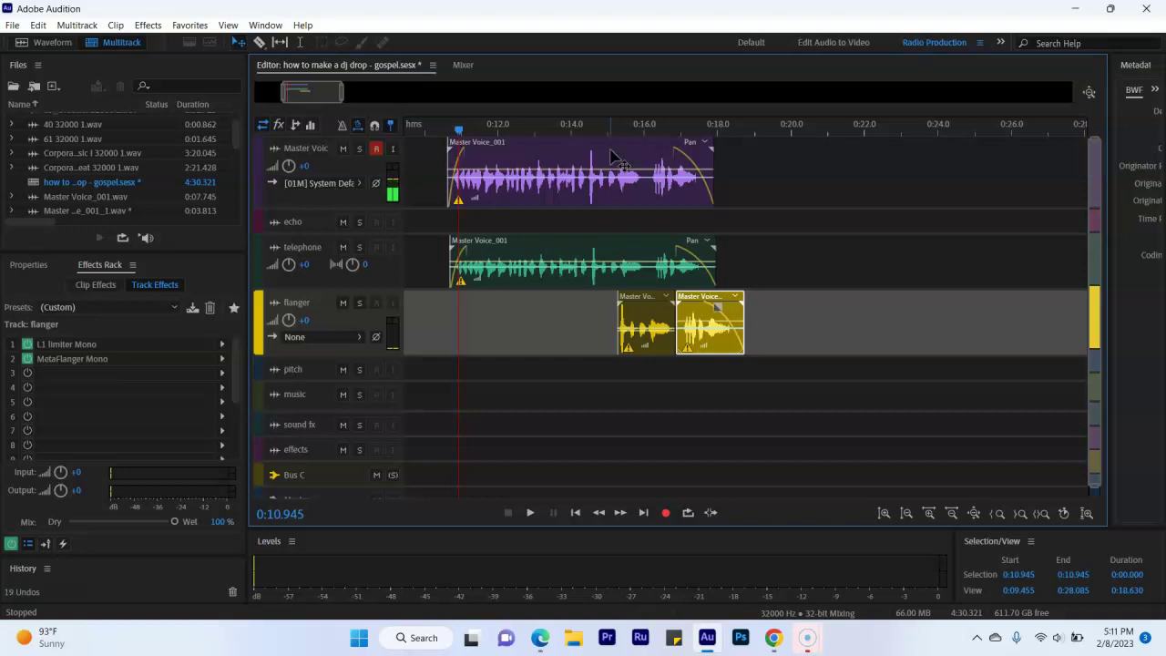
Select the first flanger clip, solo the flanger track, and play it from 0:14.940.
click(636, 326)
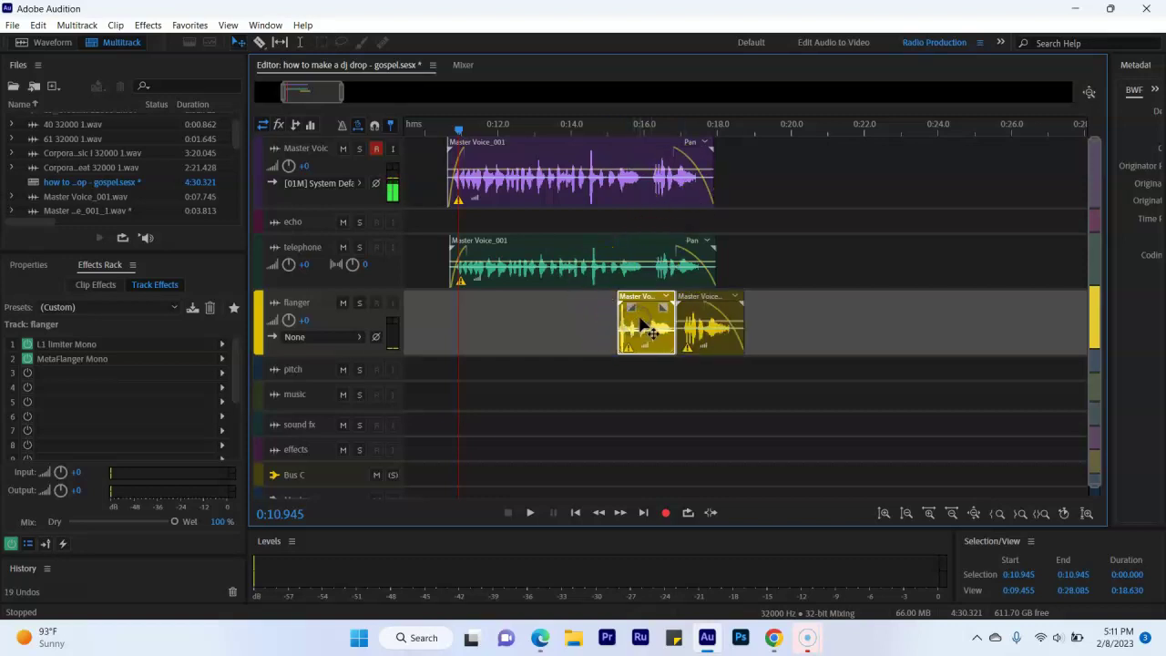
click(361, 303)
click(606, 125)
key(space)
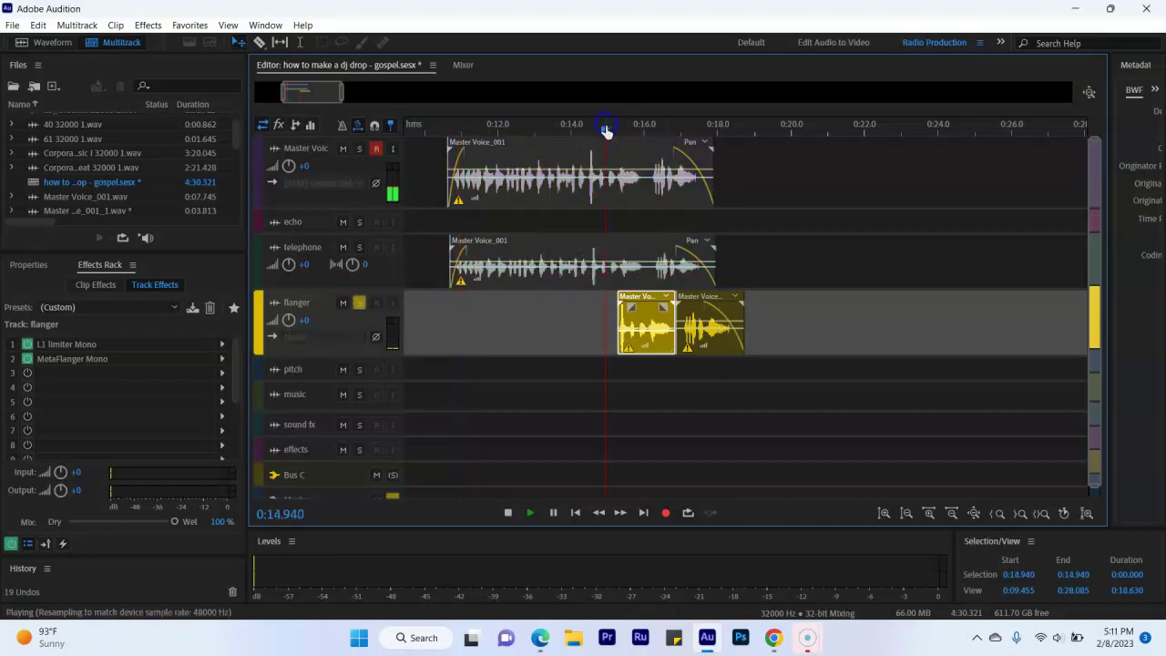
key(space)
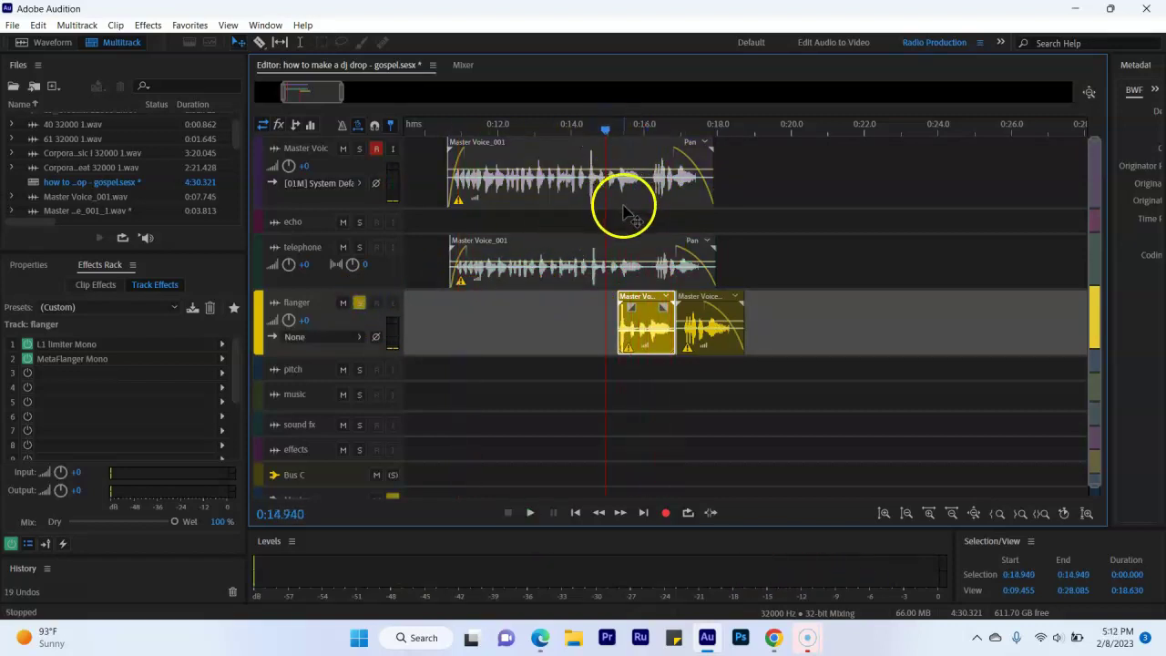
Mix down only the selected flanger clip to a new file and delete its silent tail after about 0:01.624.
right_click(647, 314)
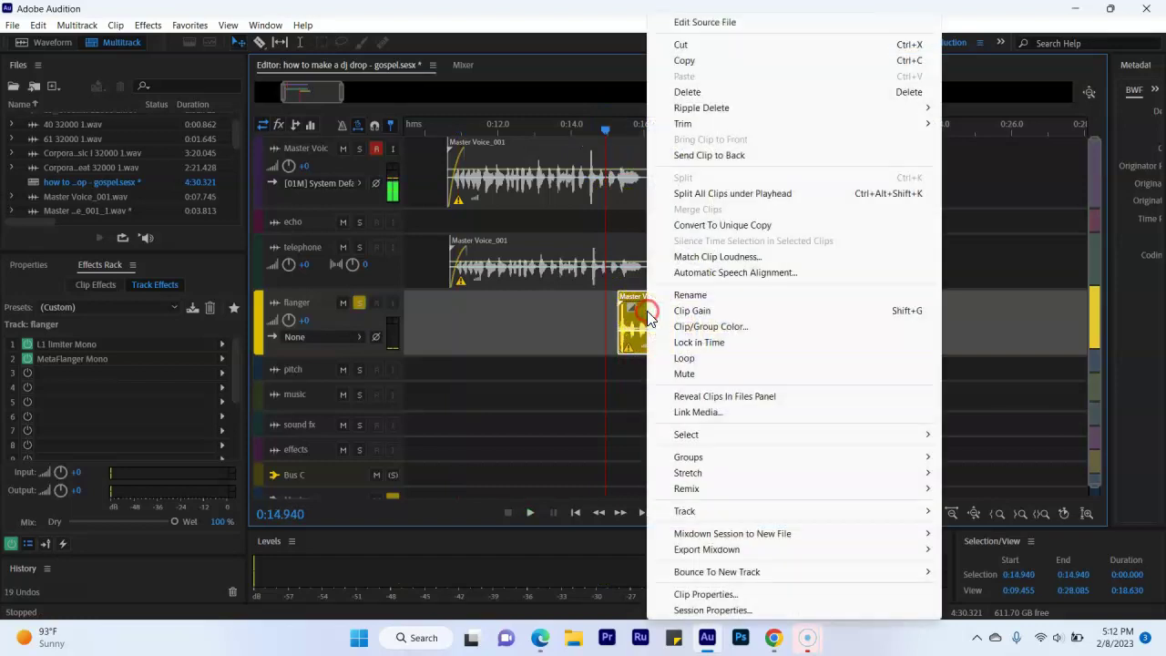
click(765, 536)
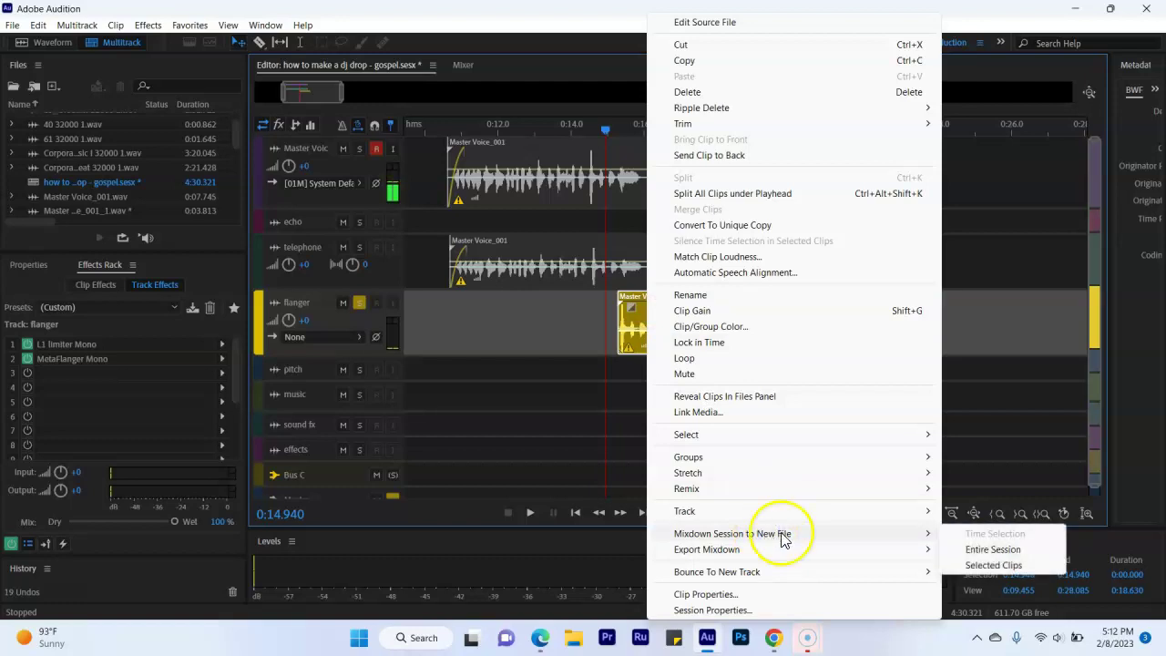
click(978, 565)
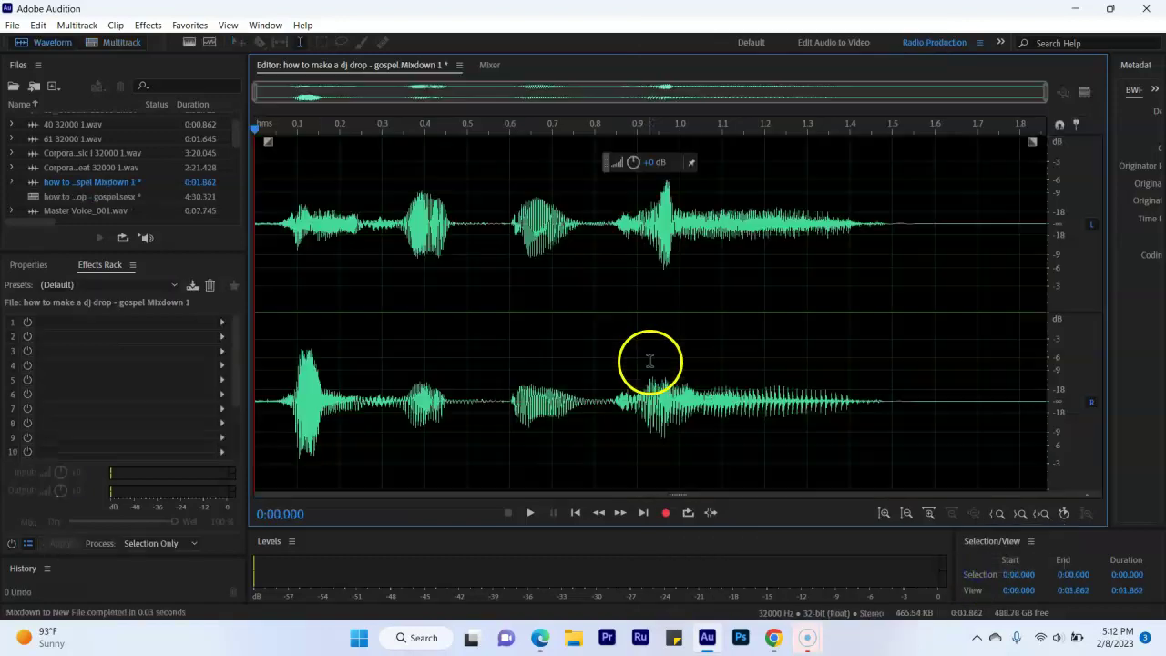
key(space)
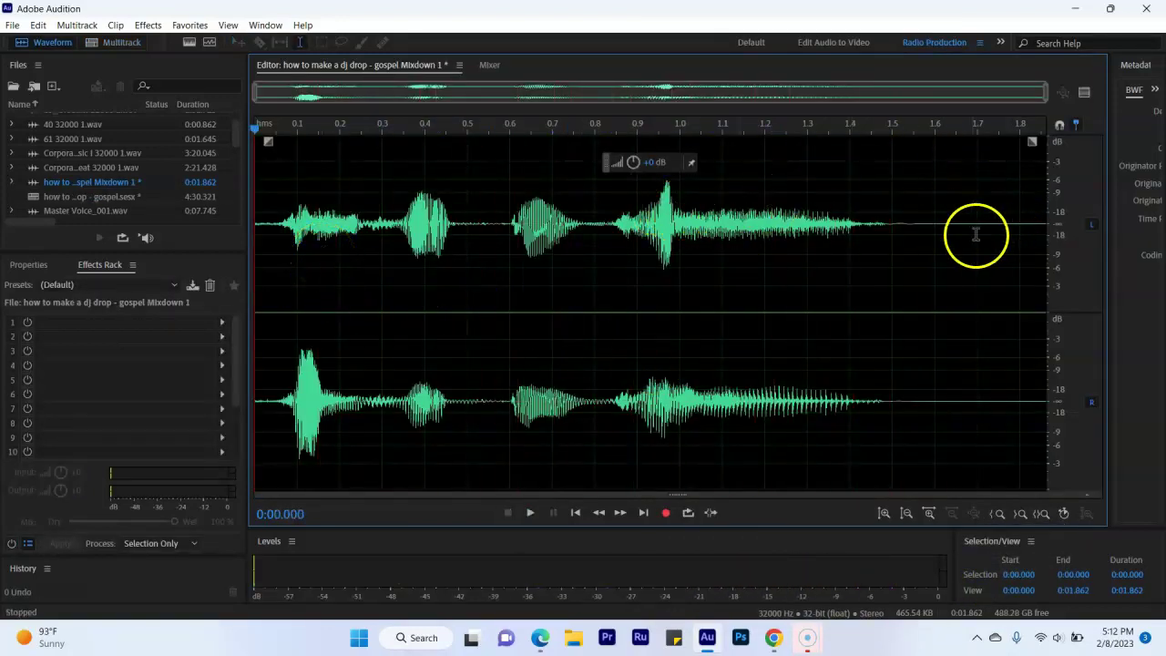
drag(945, 234, 1146, 239)
key(Delete)
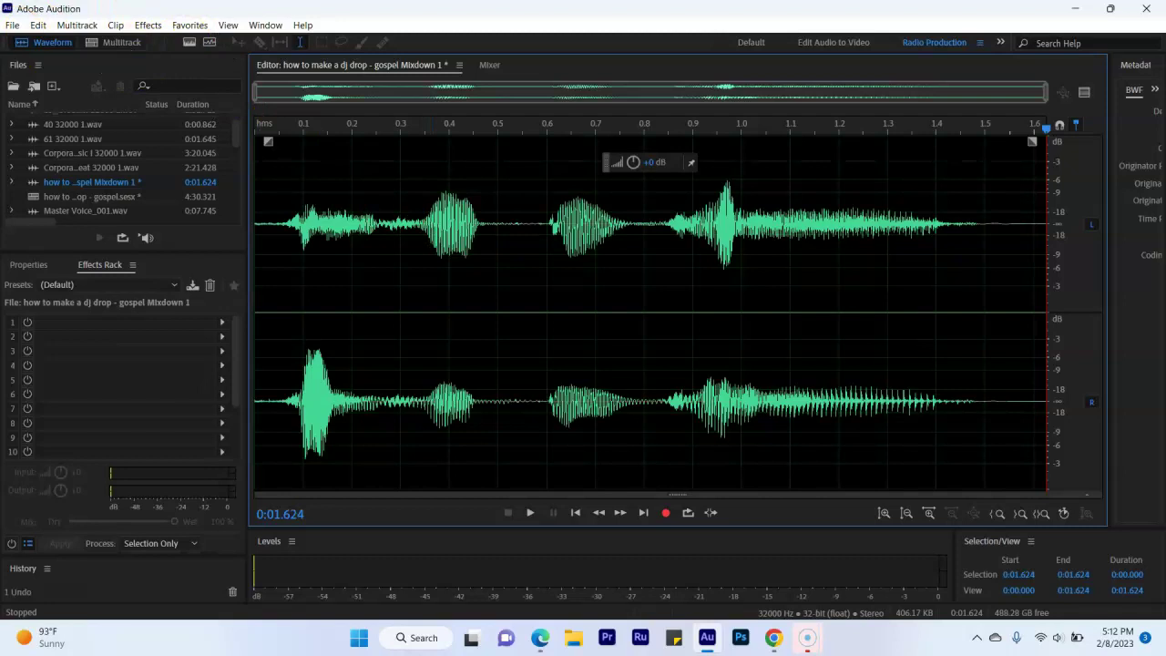
Save the mixdown as the wave file "favorite dj" in the tutorials folder "how to make a dj drop from scratch 2023".
click(11, 24)
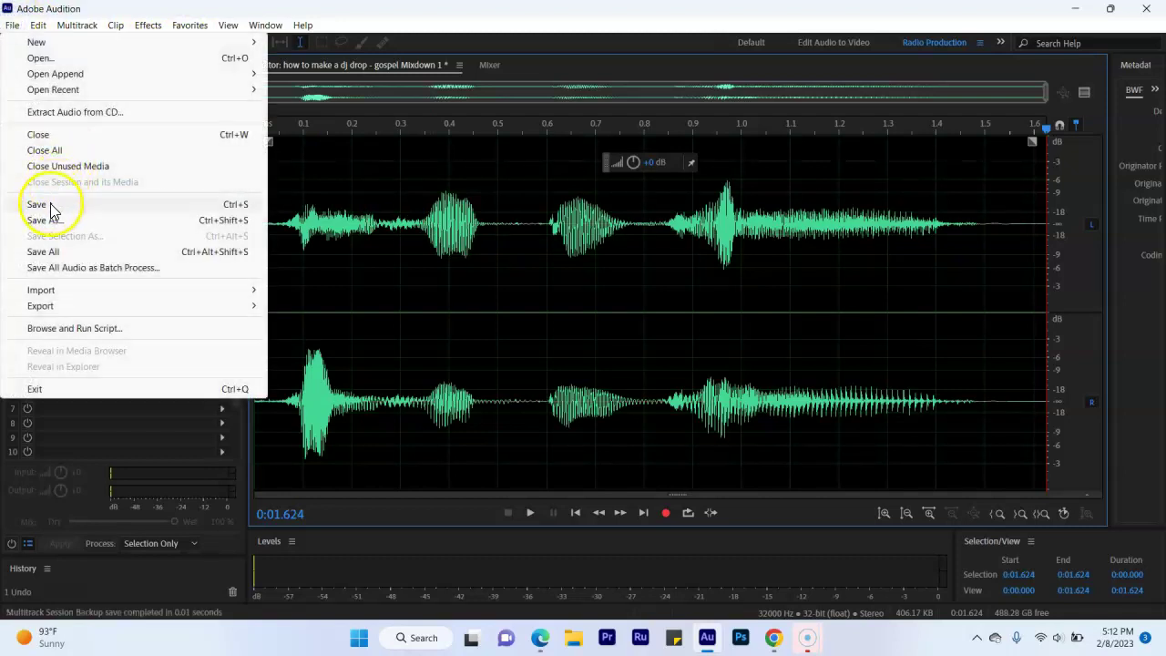
click(51, 210)
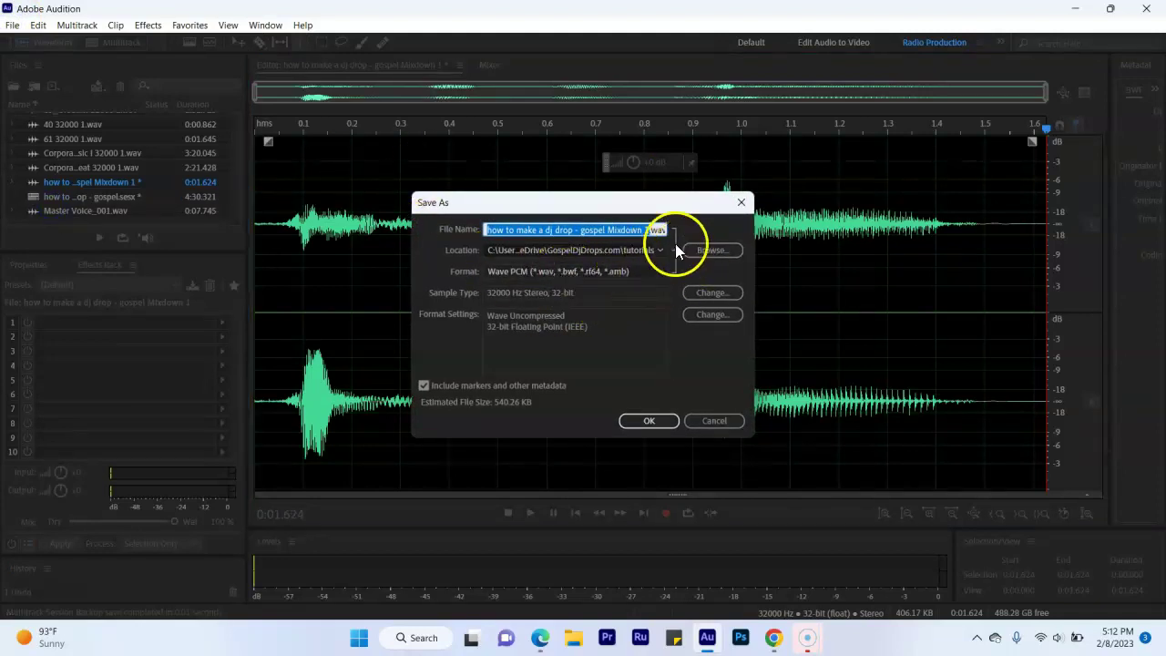
text(favorite dj)
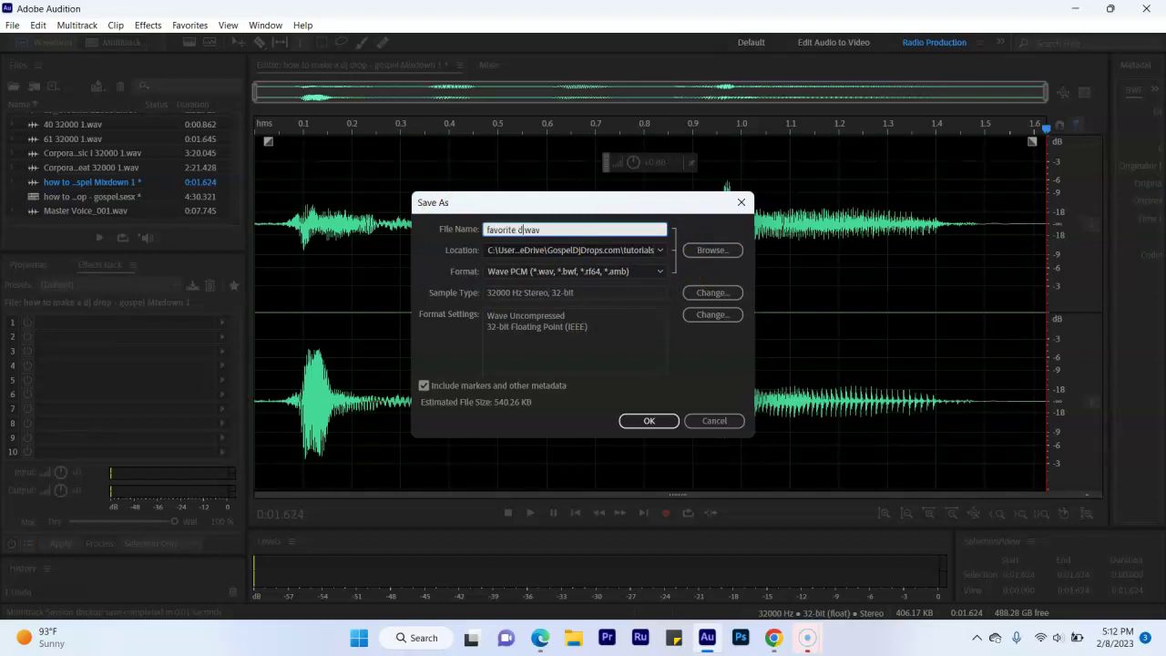
text(j)
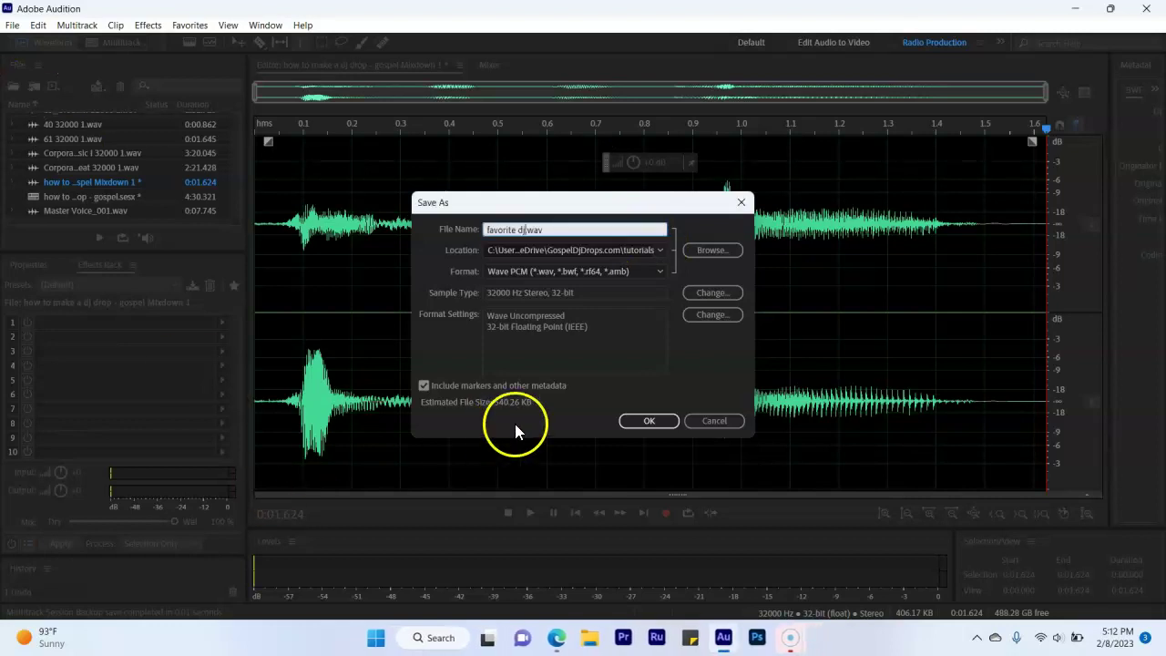
click(707, 246)
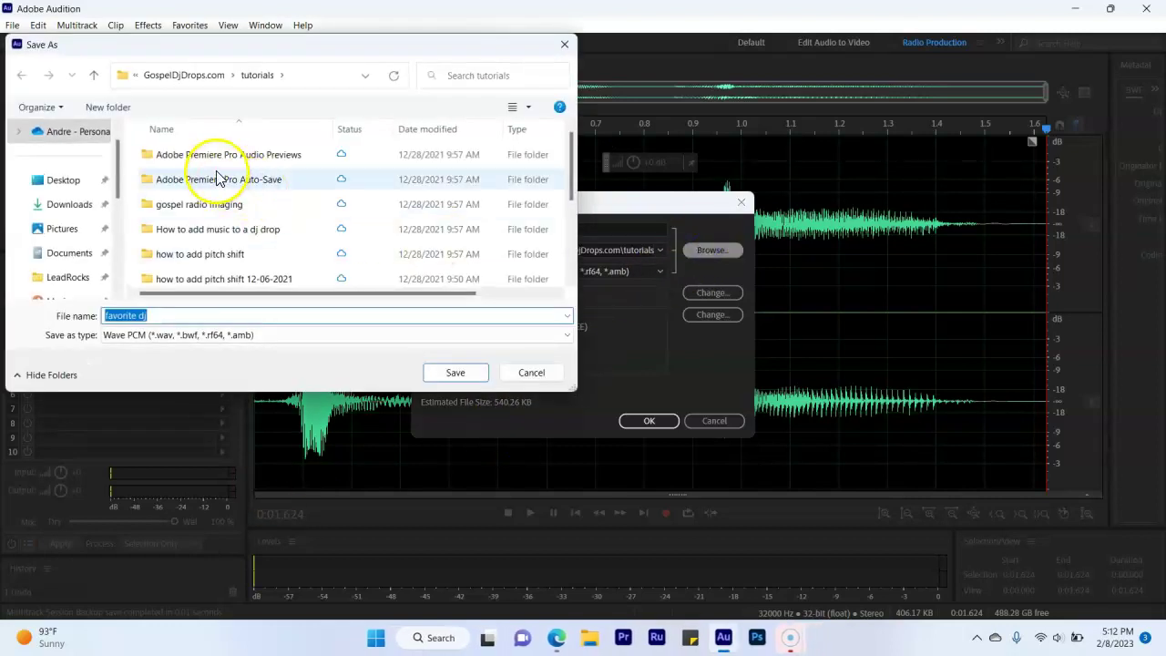
scroll(253, 213, down, 1)
scroll(253, 215, up, 1)
scroll(255, 210, down, 3)
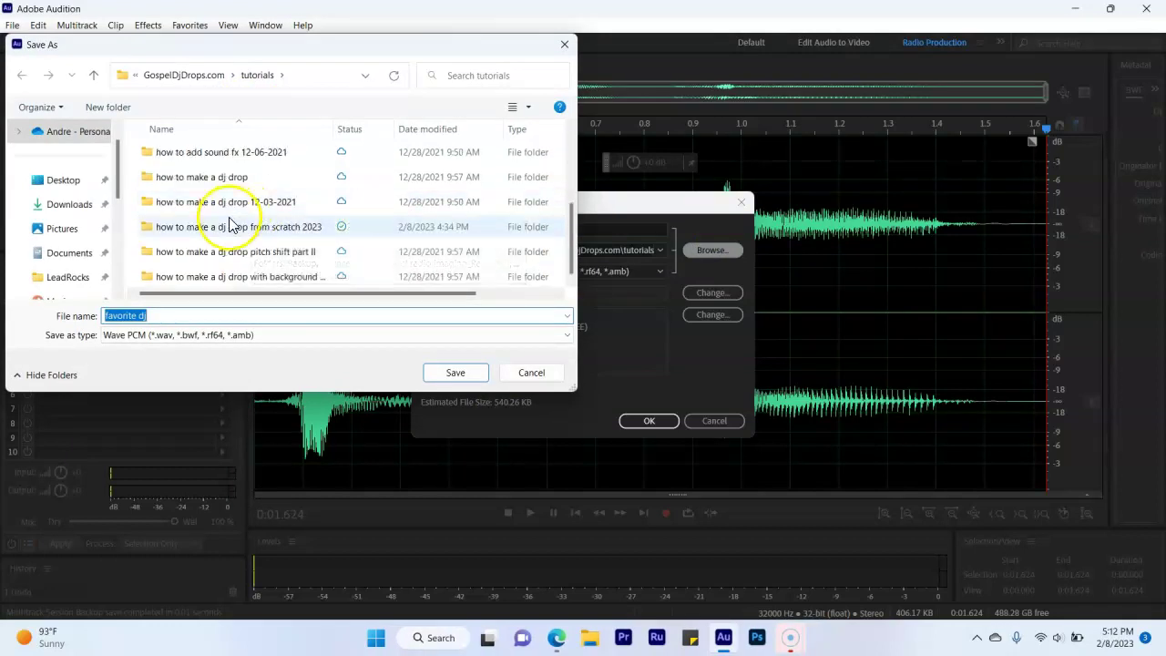
double_click(231, 228)
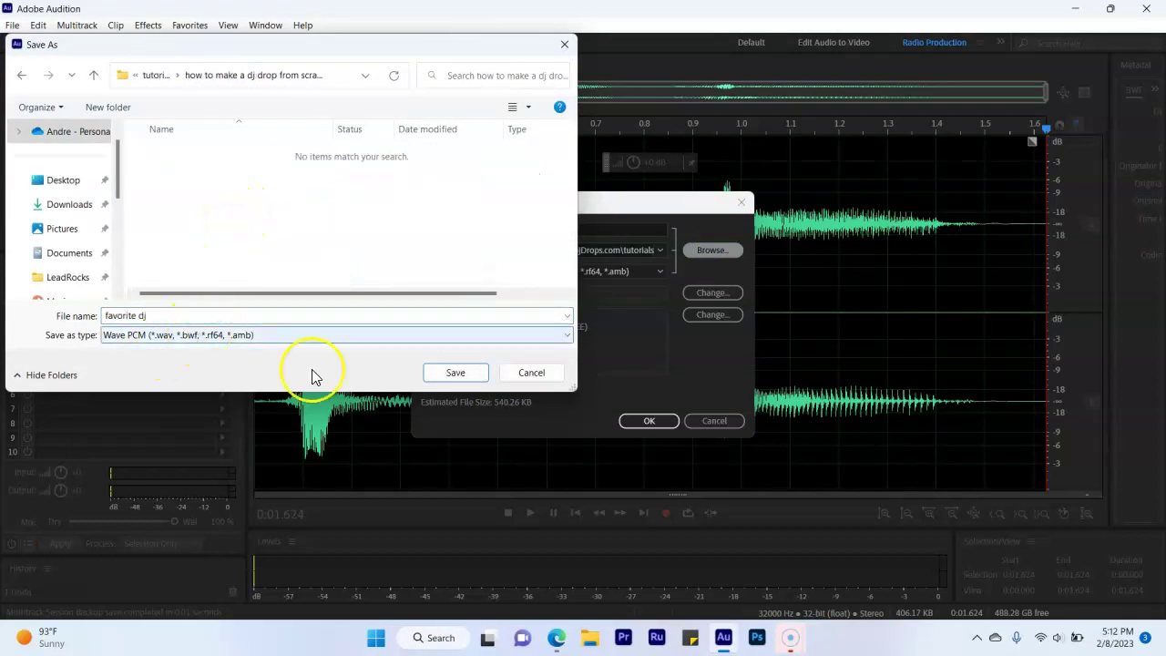
click(447, 373)
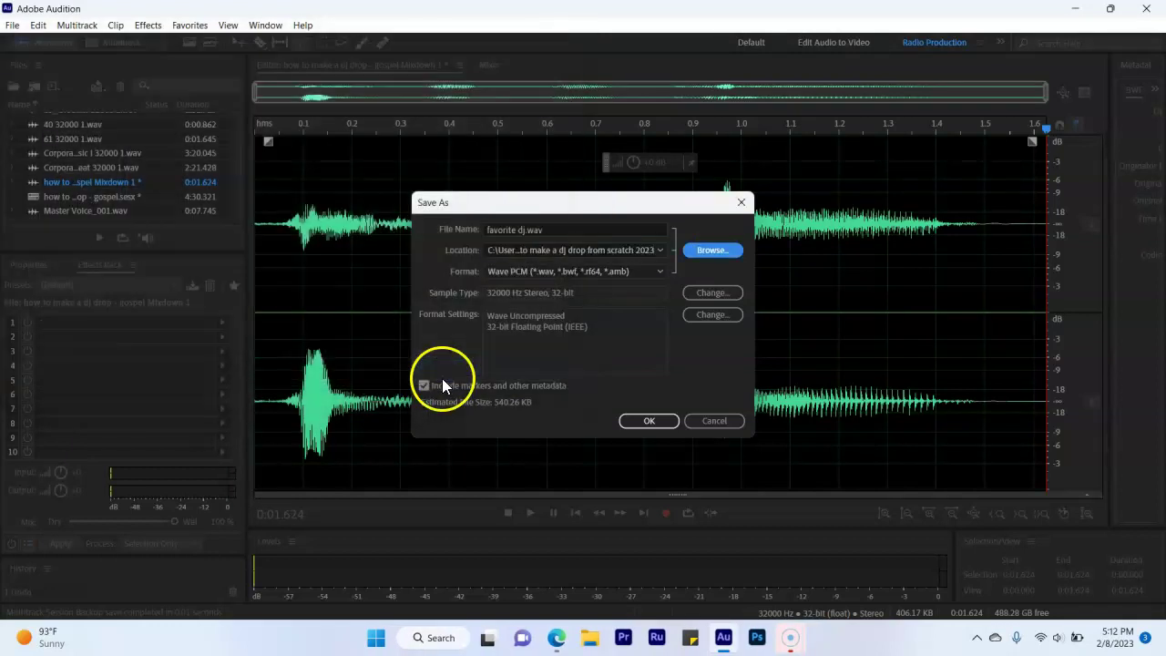
click(648, 421)
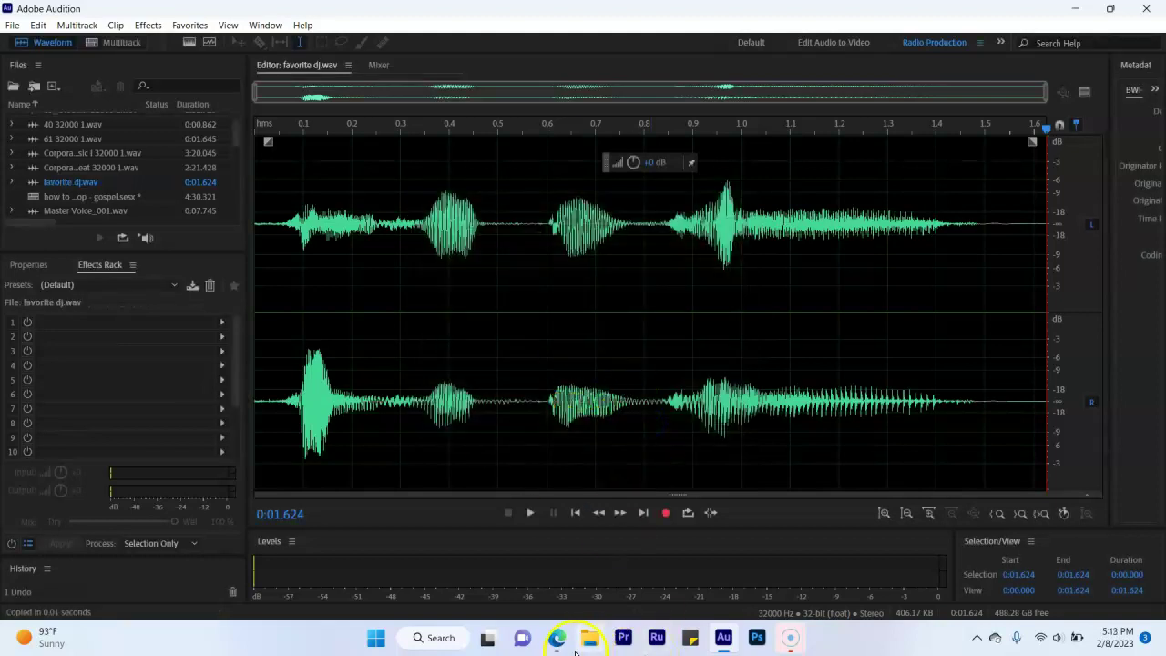
Switch to FL Studio and start a new project from the Basic 808 with limiter template.
click(1075, 9)
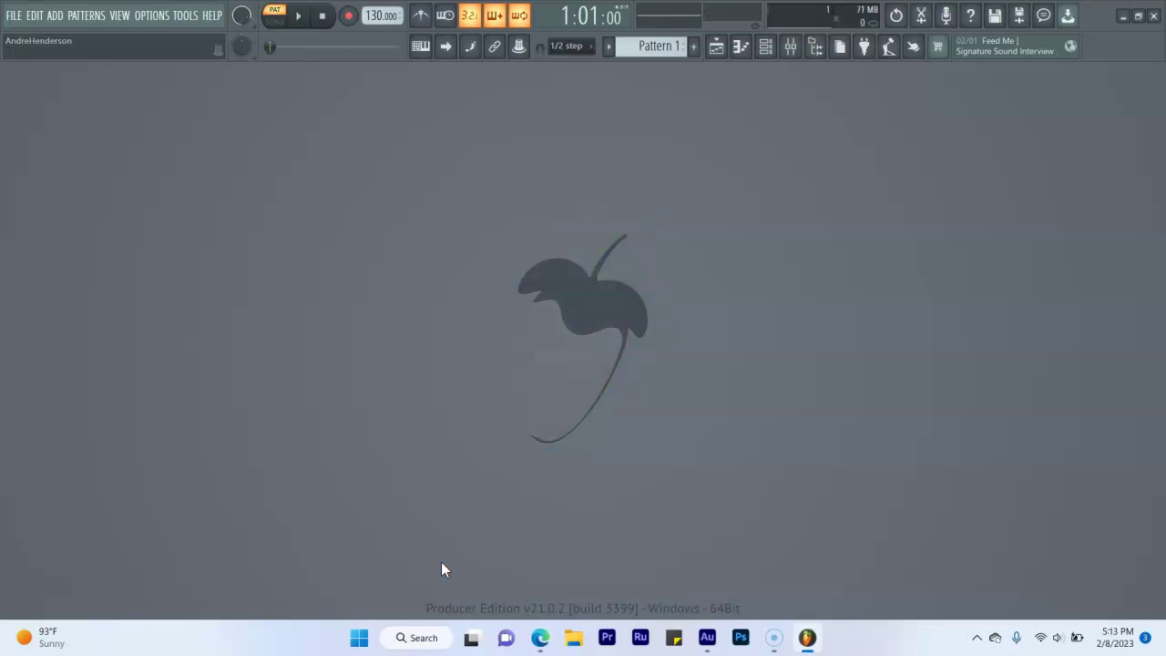
click(14, 16)
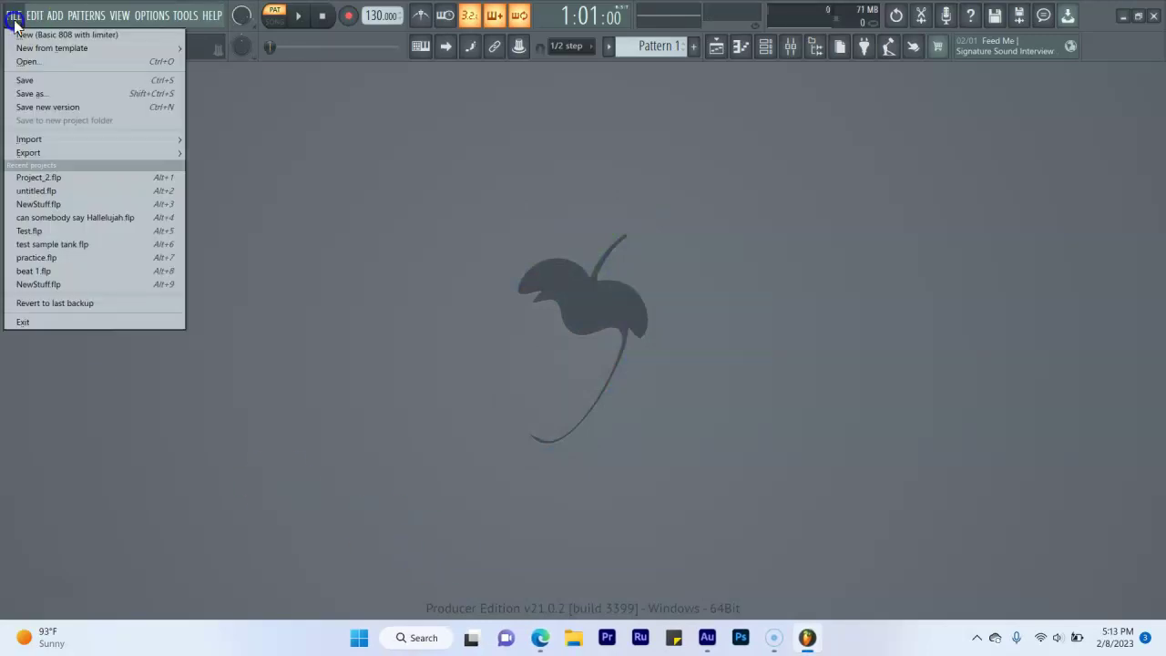
click(28, 34)
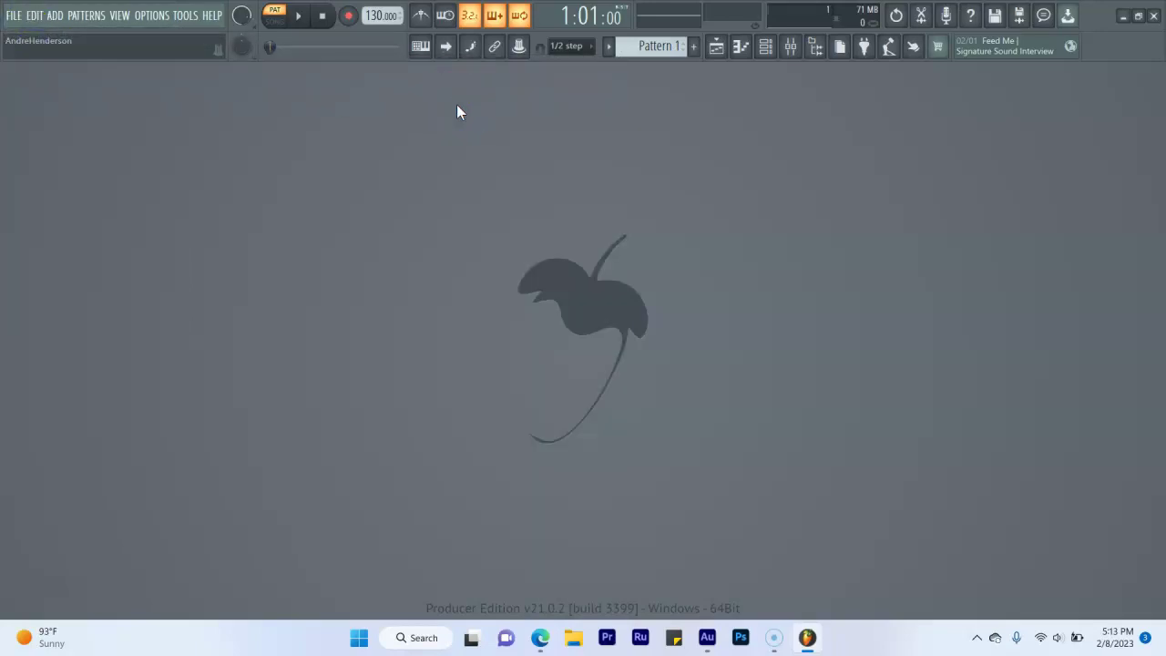
click(27, 16)
click(35, 38)
Show the Channel rack and add a CR8 Sampler Stereo channel to it.
click(740, 50)
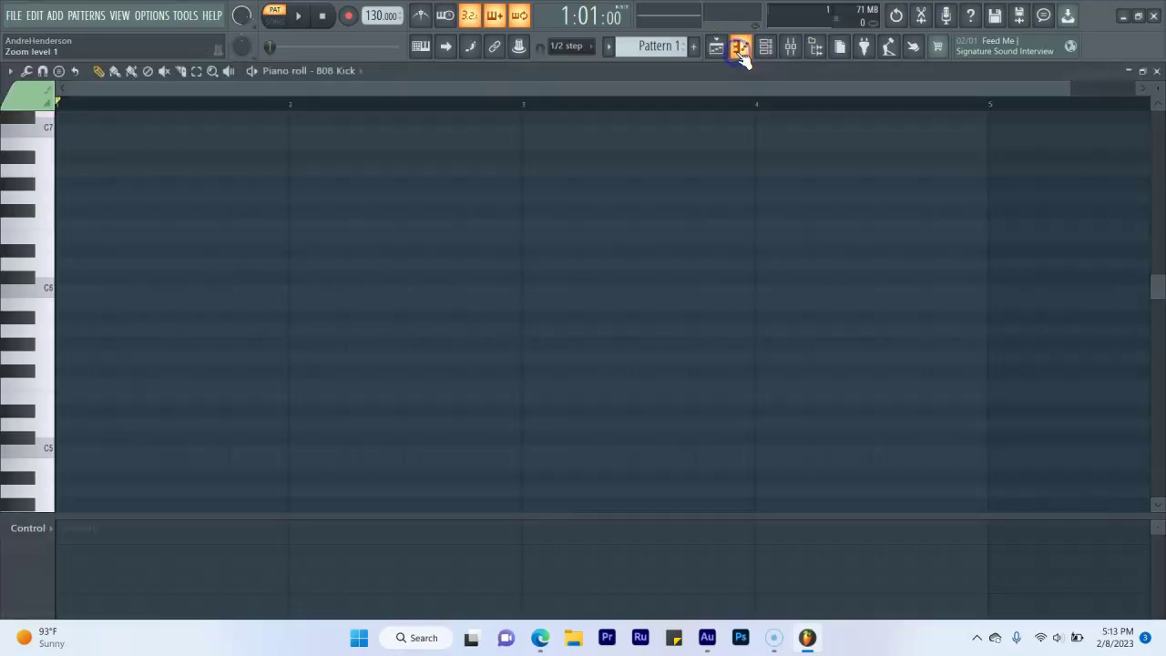
click(766, 46)
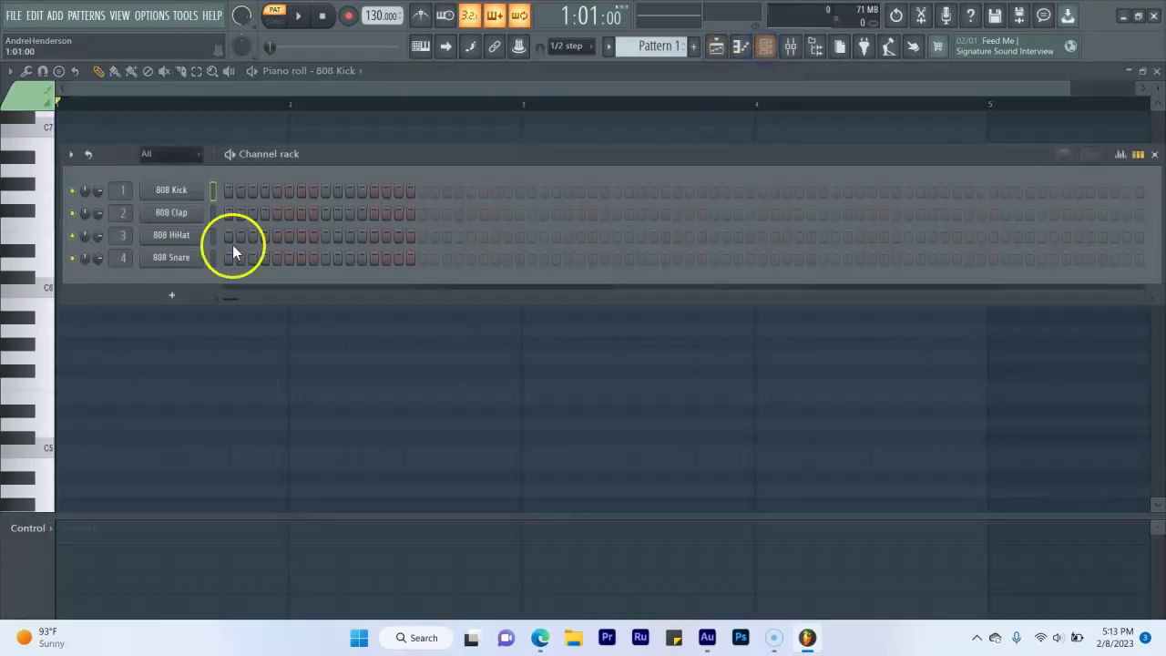
click(170, 295)
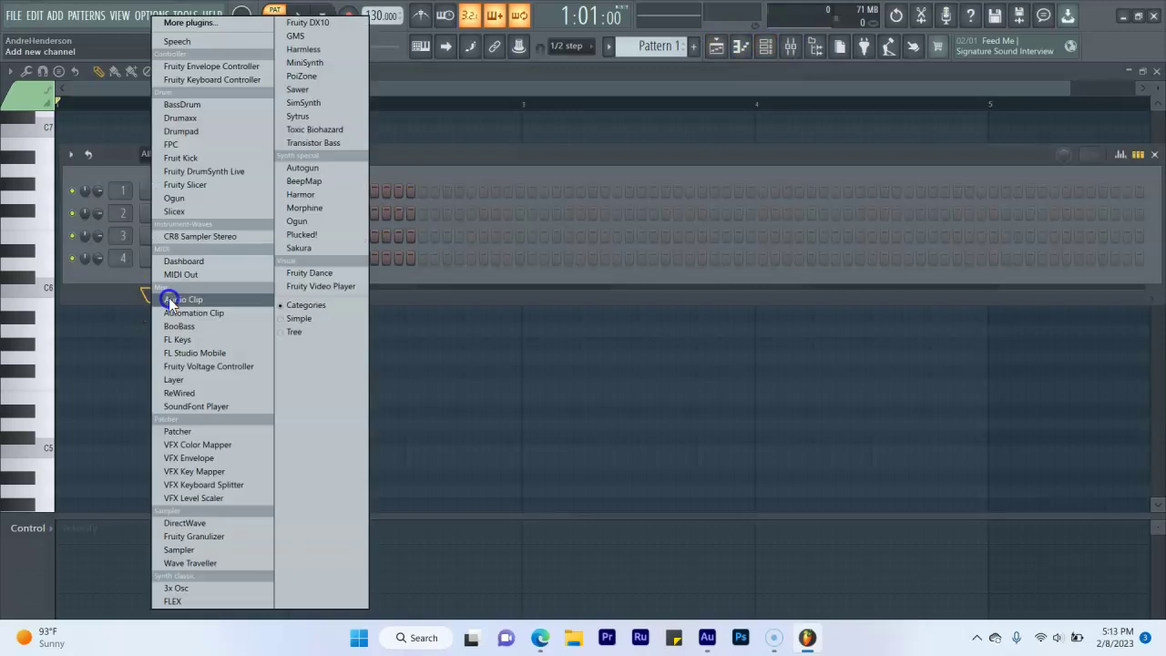
click(208, 237)
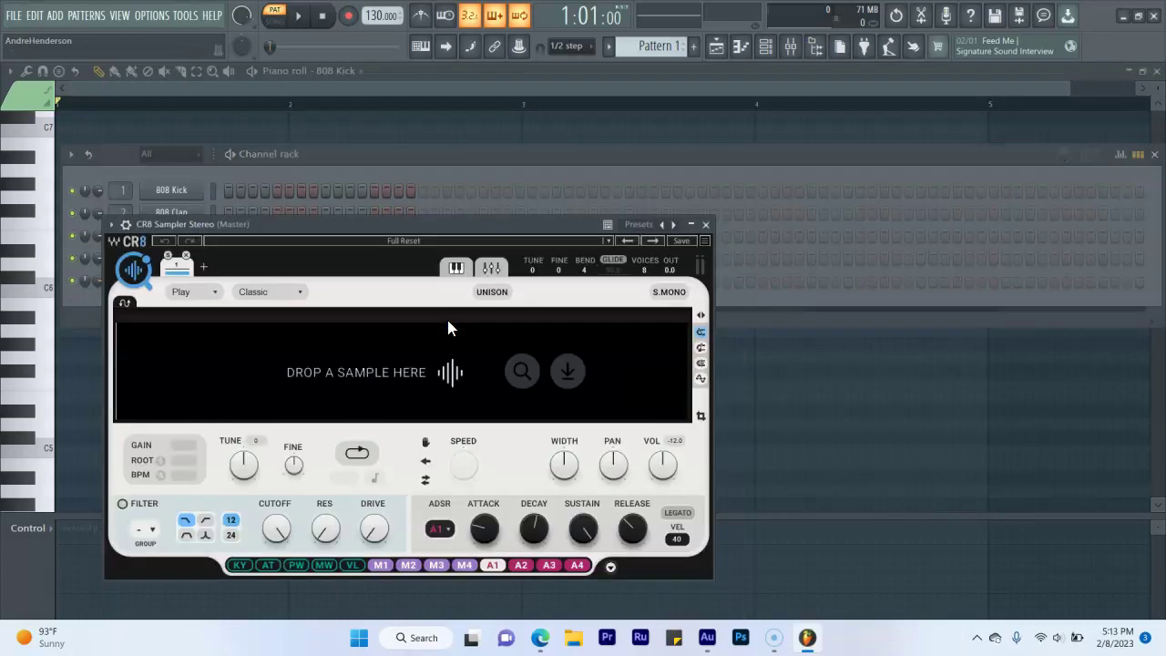
click(410, 357)
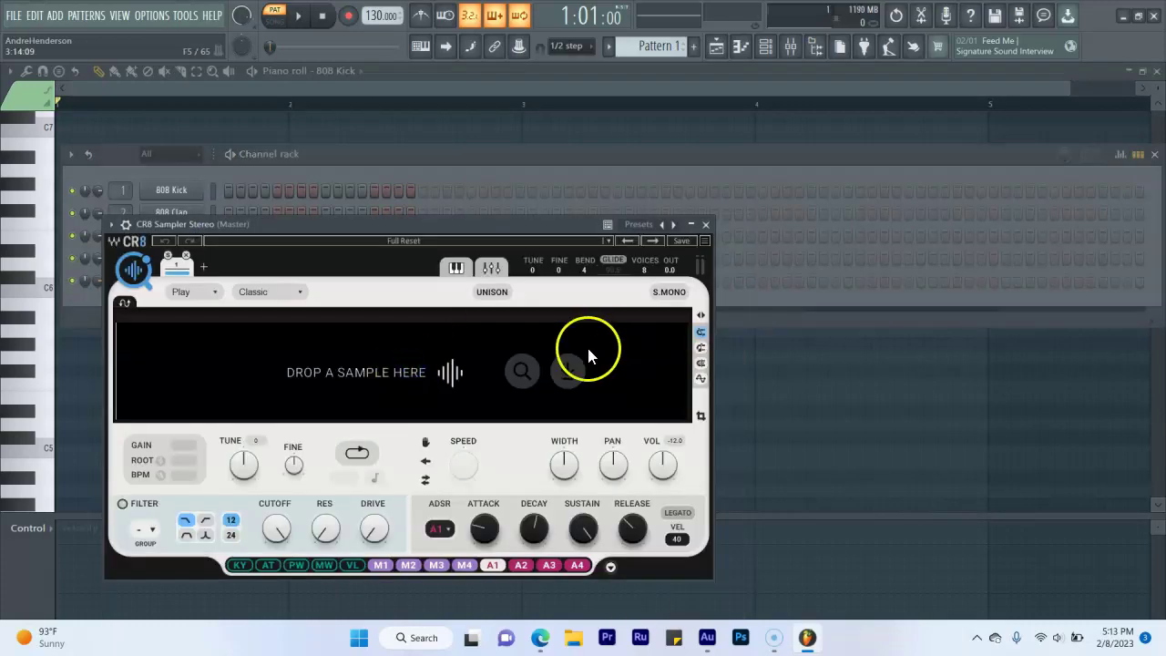
click(609, 556)
click(379, 390)
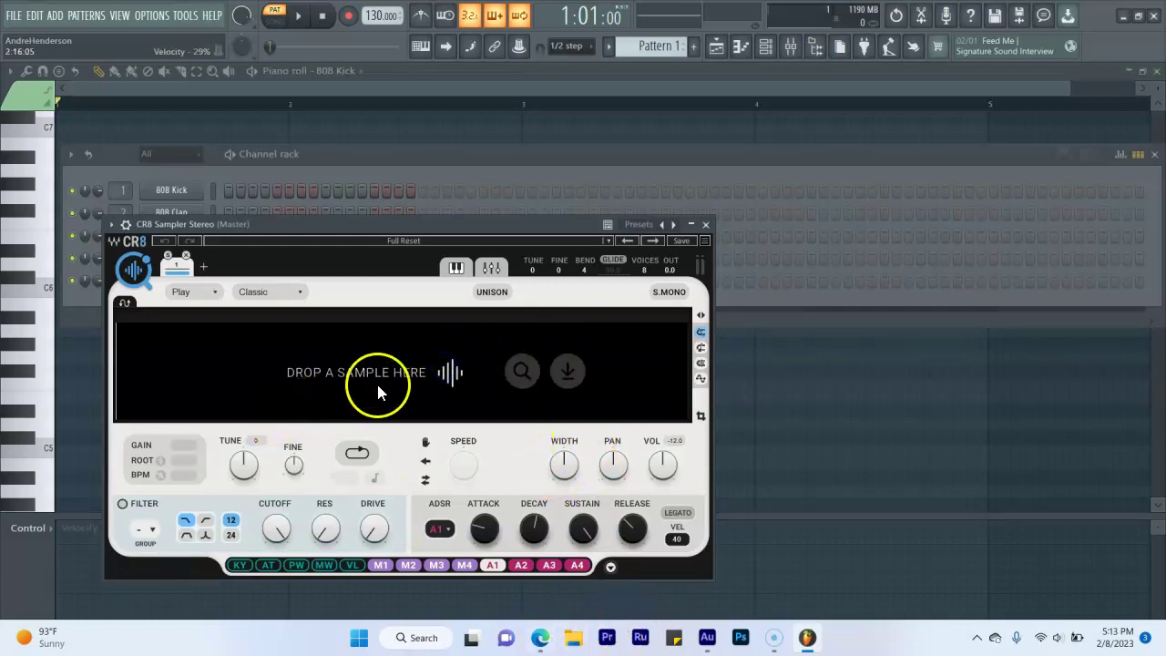
click(279, 346)
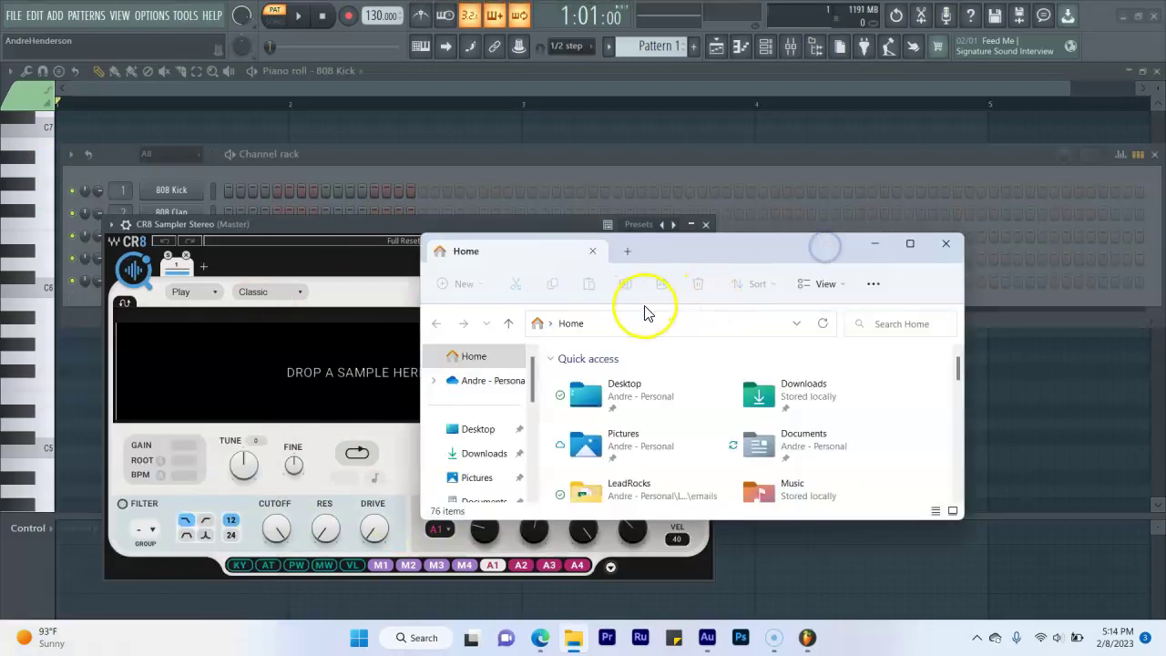
Load the "favorite dj" file from the "how to make a dj drop from scratch 2023" folder into the CR8 sampler.
click(907, 244)
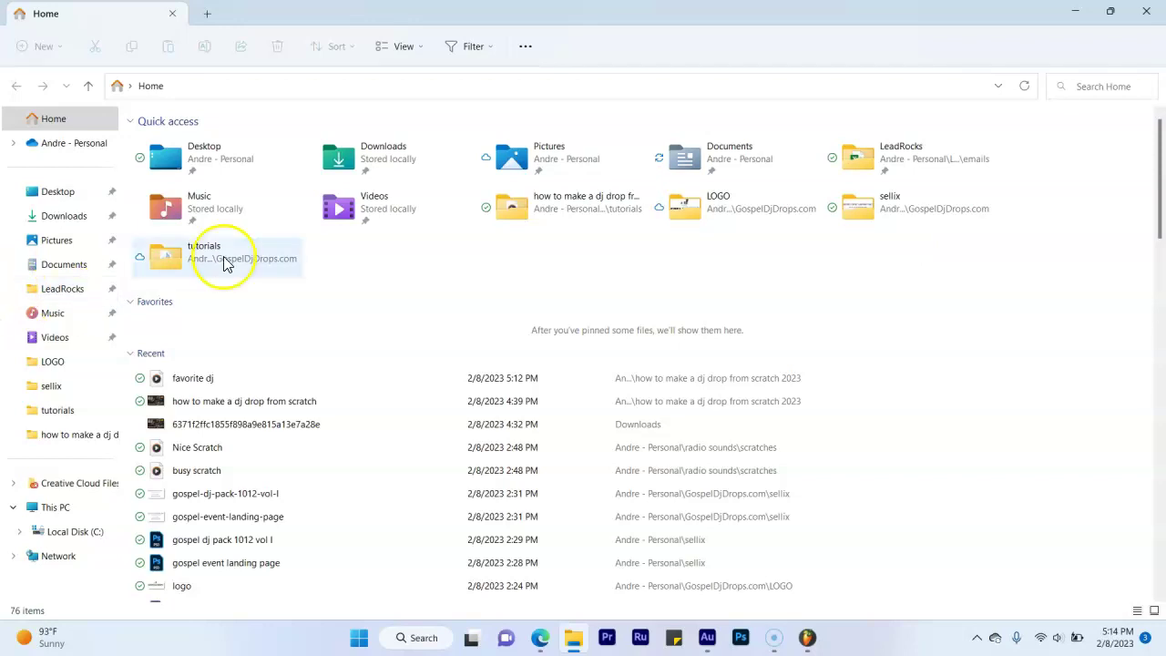
double_click(591, 210)
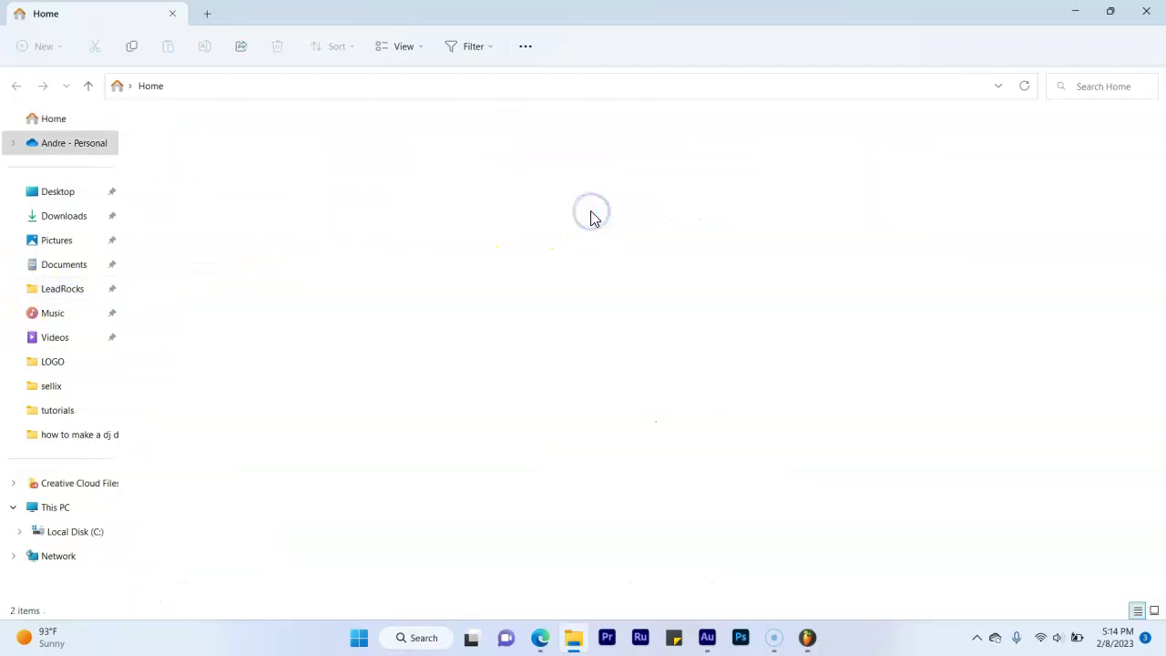
click(178, 148)
drag(179, 148, 449, 415)
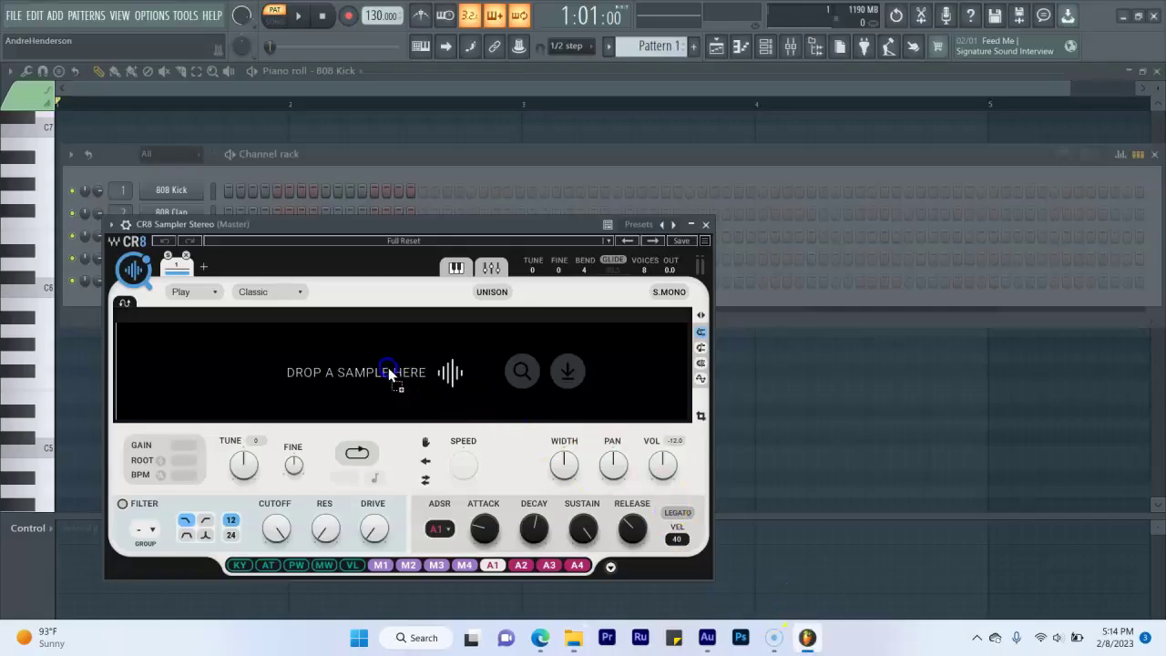
drag(394, 373, 176, 266)
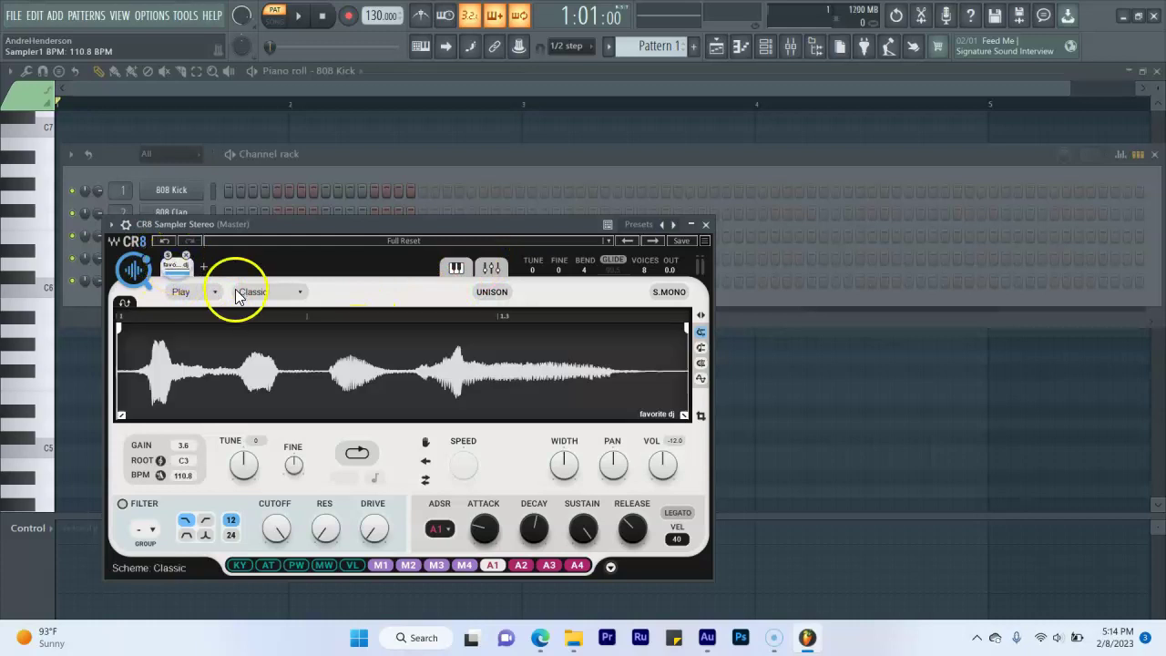
Hide the sampler window, switch on the first step of the CR8 Sampler channel, and play the pattern.
key(space)
key(space)
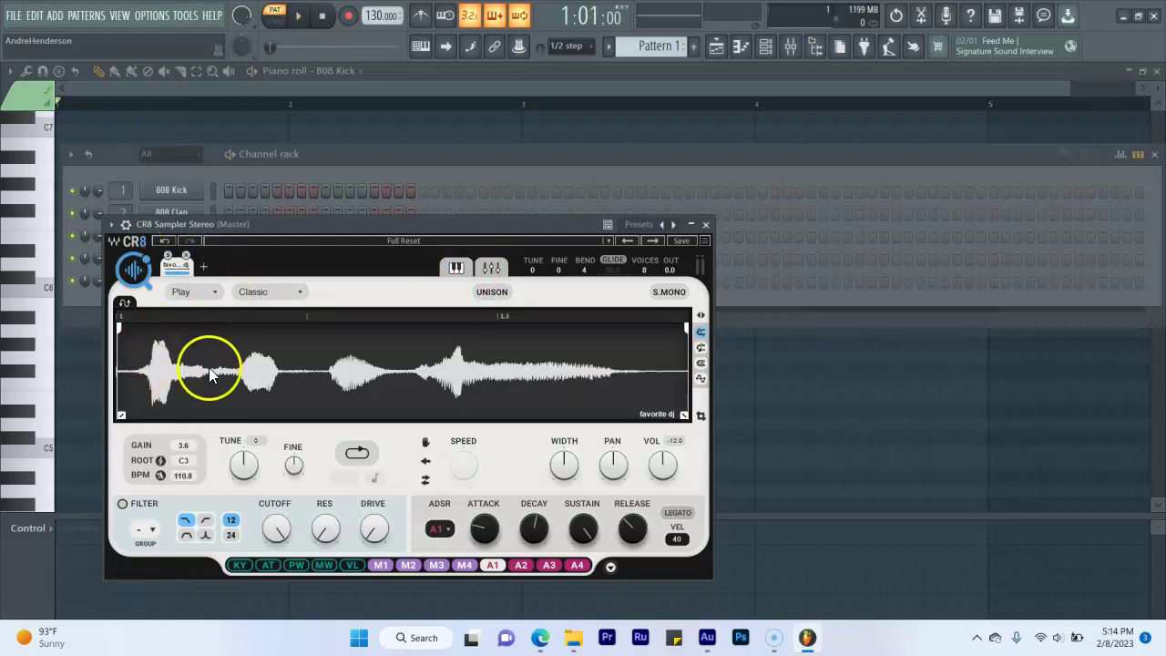
click(691, 224)
click(191, 284)
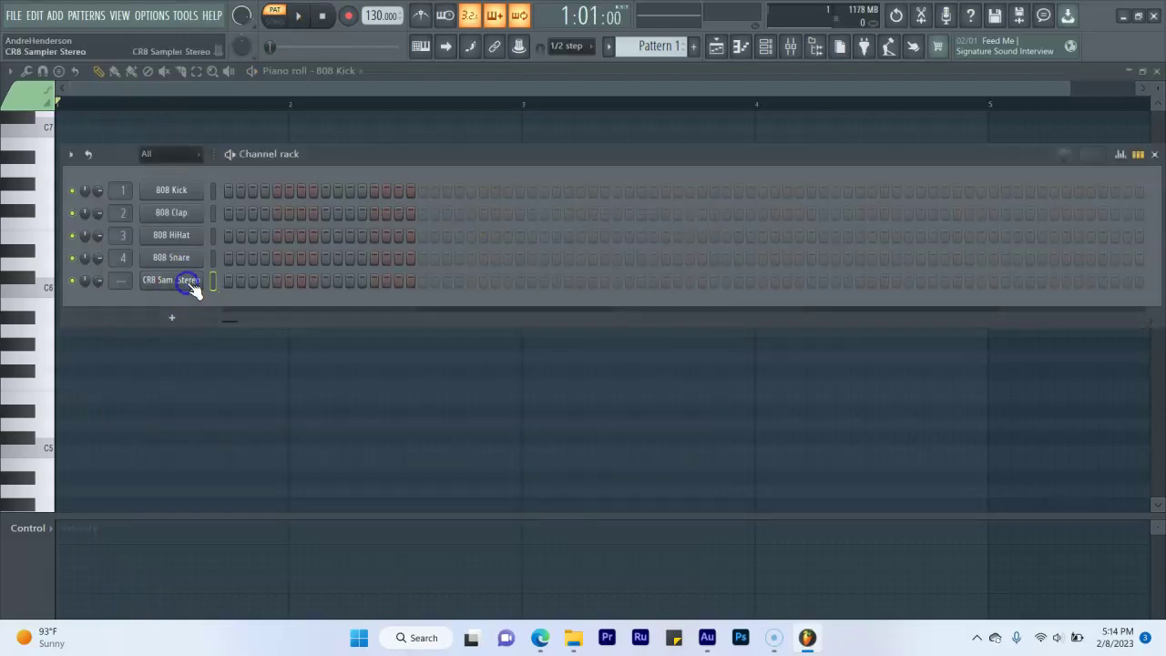
key(space)
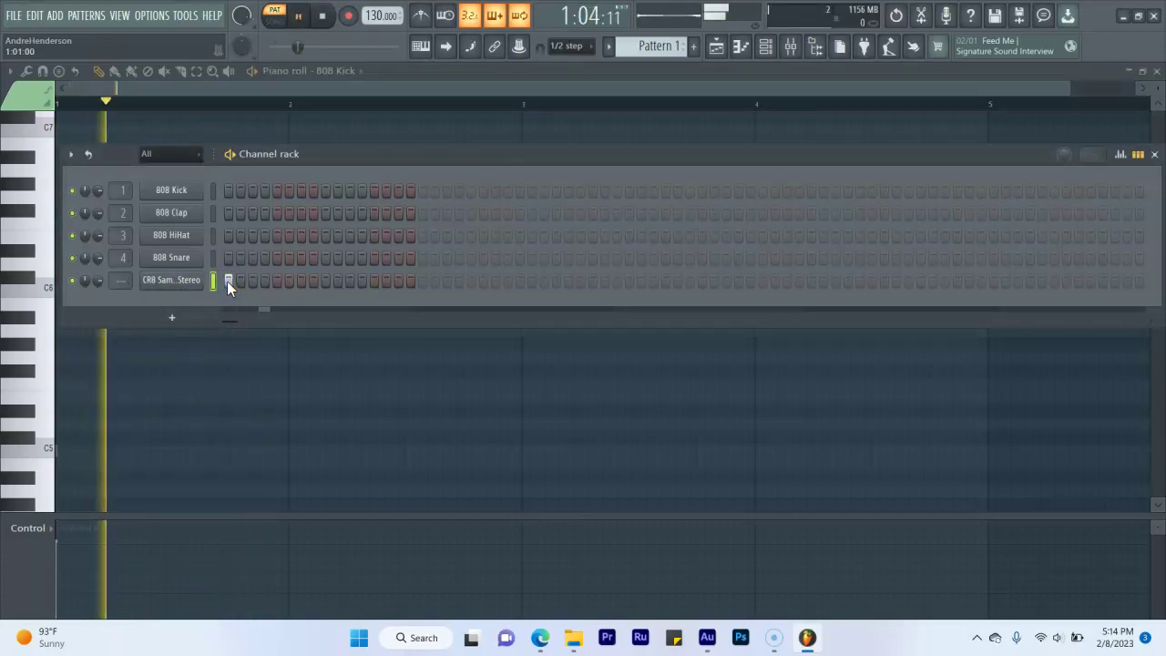
key(space)
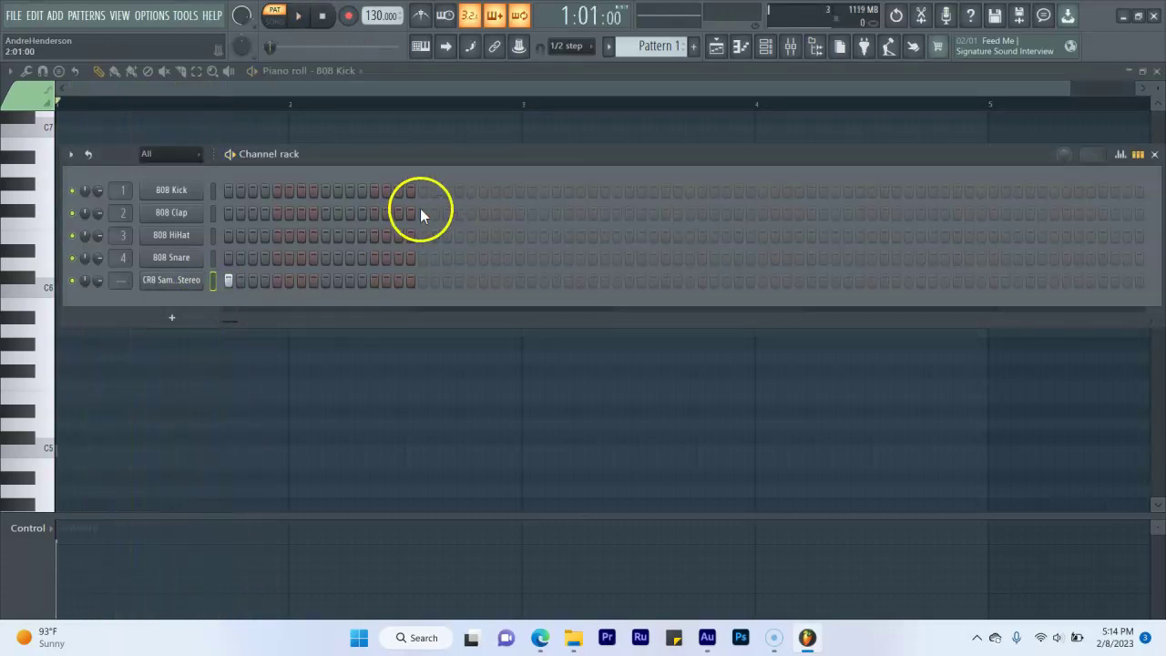
Open the piano roll of the CR8 Sampler channel and audition the voice sample on the keys C6, A5 and G5.
right_click(173, 280)
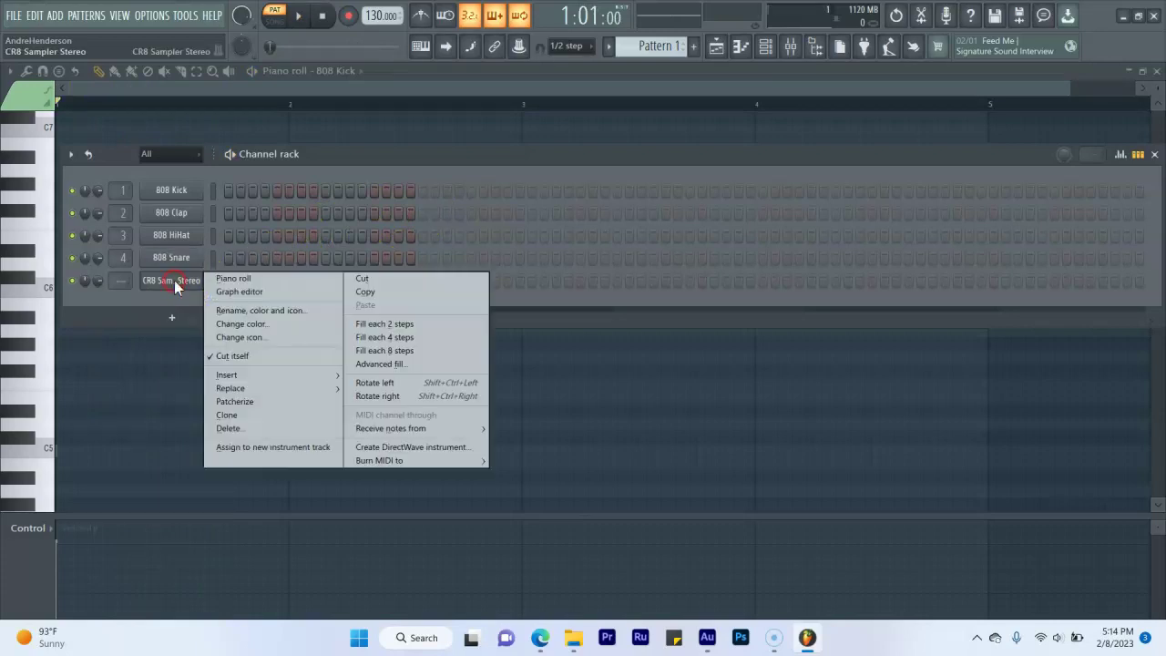
click(230, 279)
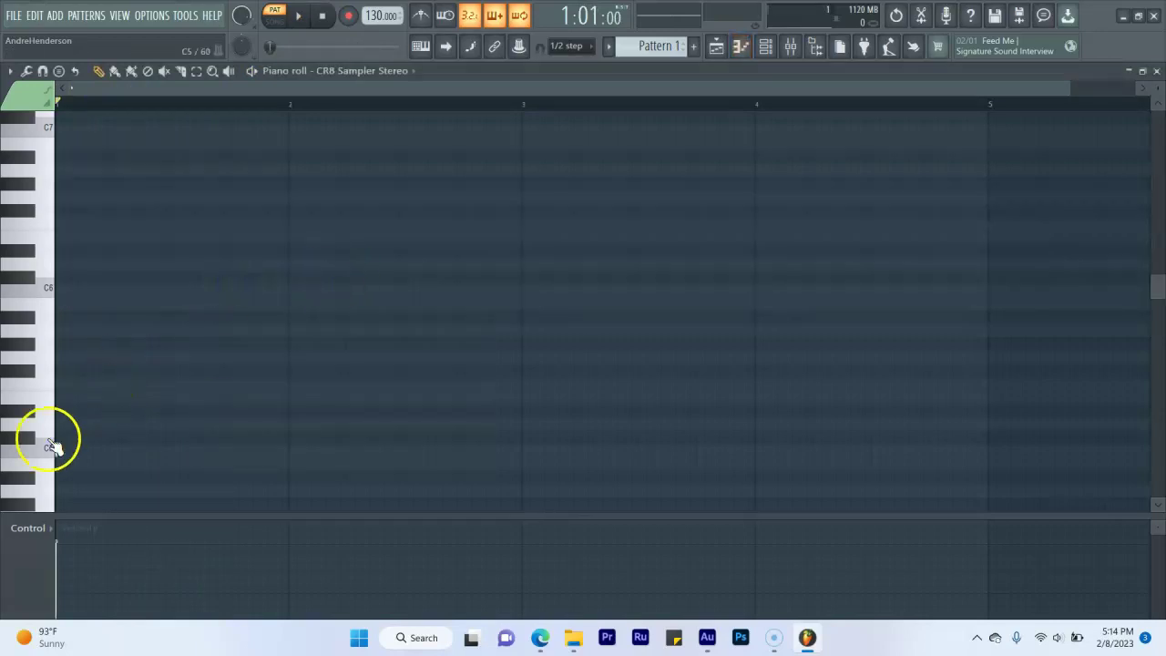
click(47, 287)
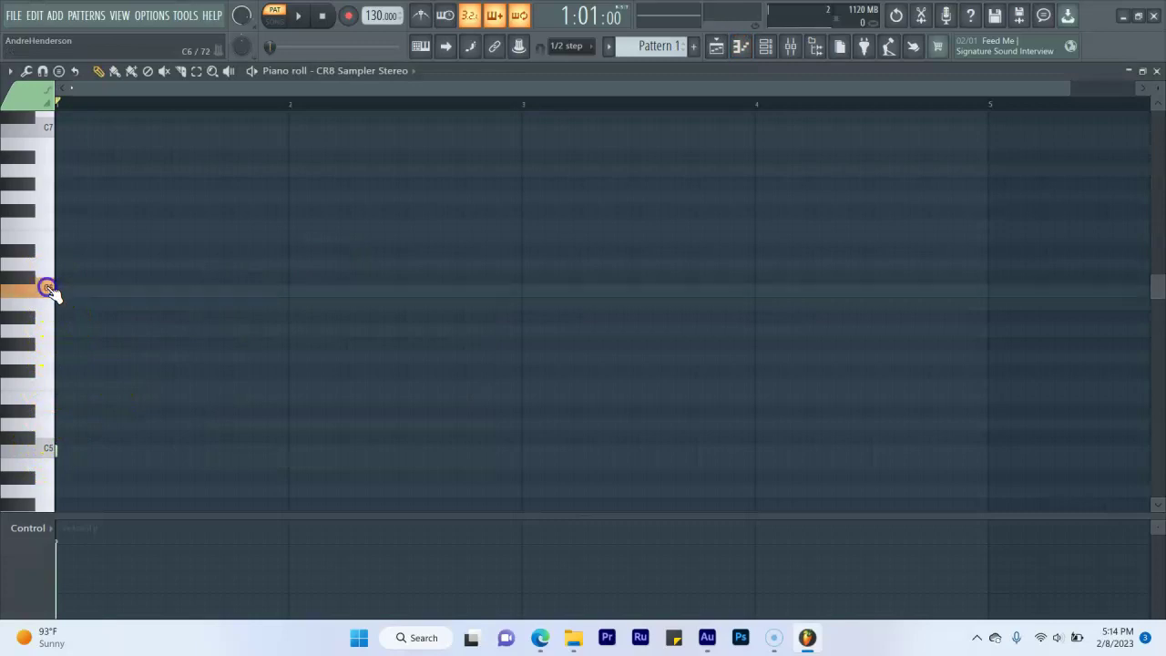
click(43, 330)
click(45, 369)
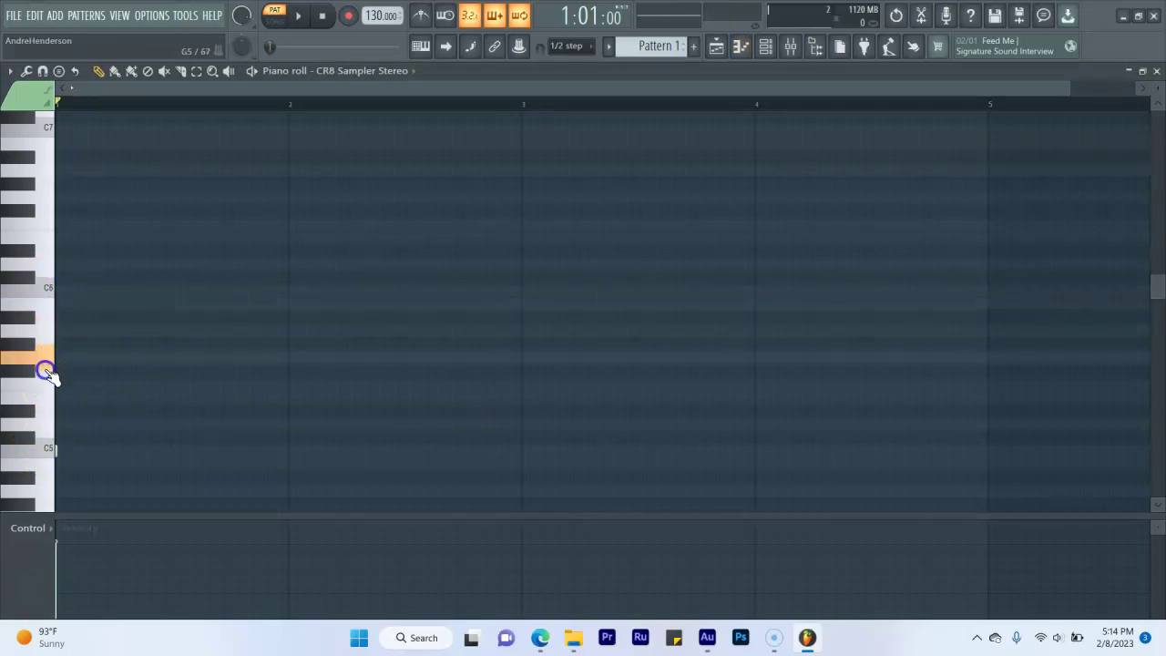
Draw a C5 note from the start of bar 1 lasting about 0:14:12 and play it back.
click(60, 451)
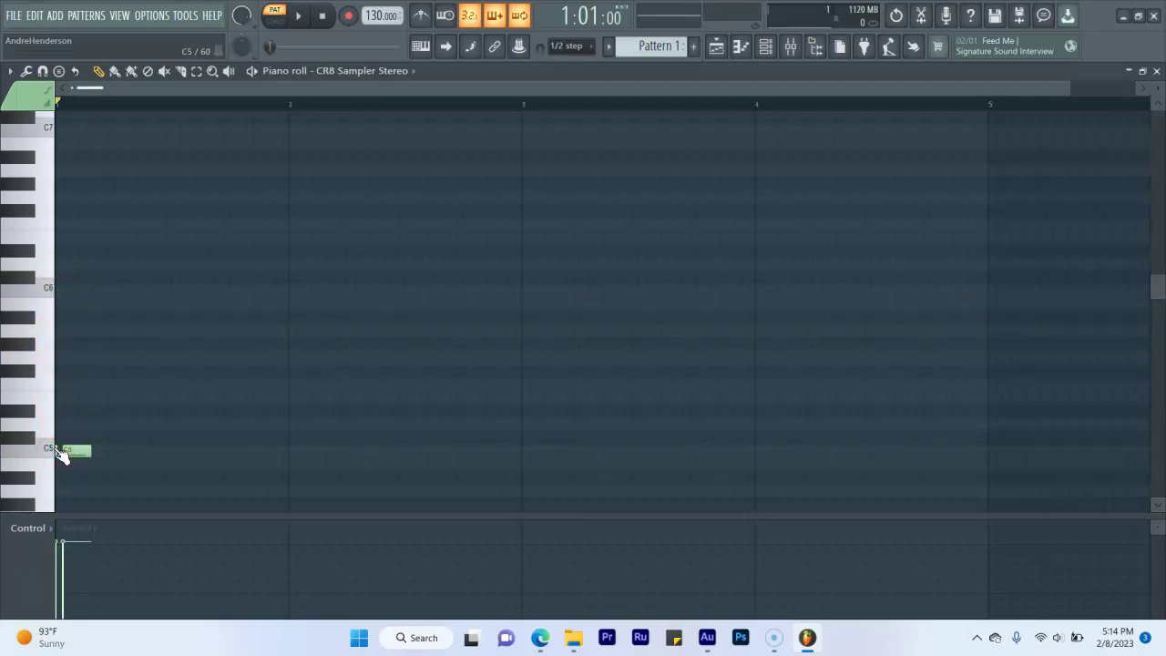
drag(91, 452, 265, 460)
key(space)
key(space)
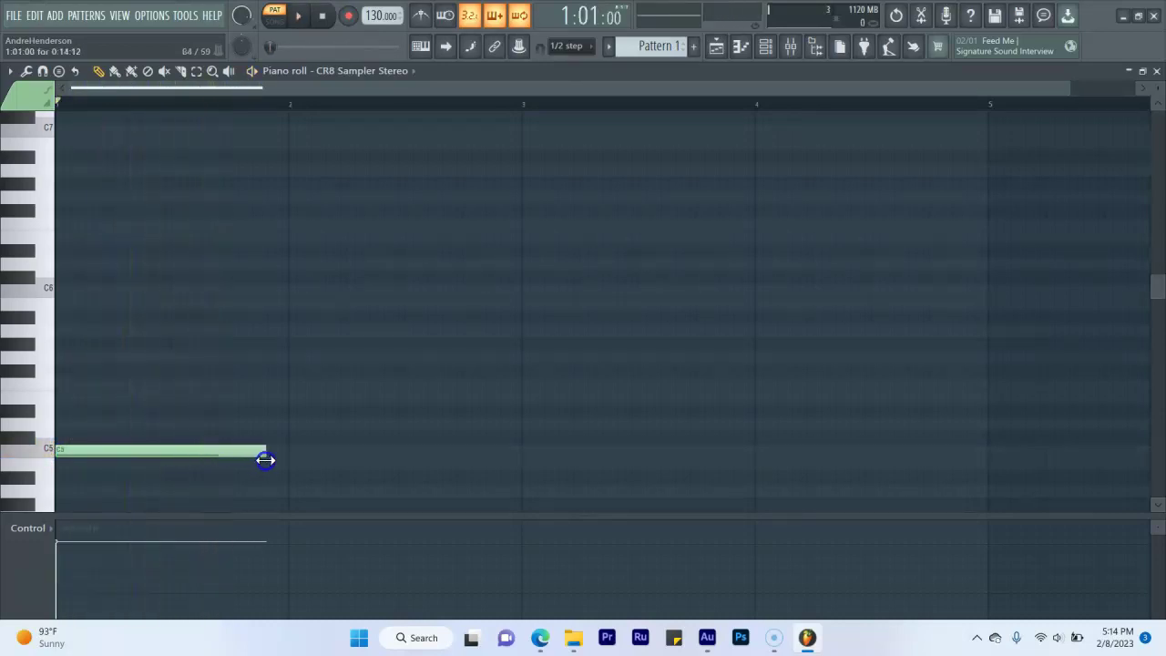
Raise the system volume and replay the pattern to check the long C5 voice note.
key(space)
key(space)
key(XF86AudioRaiseVolume)
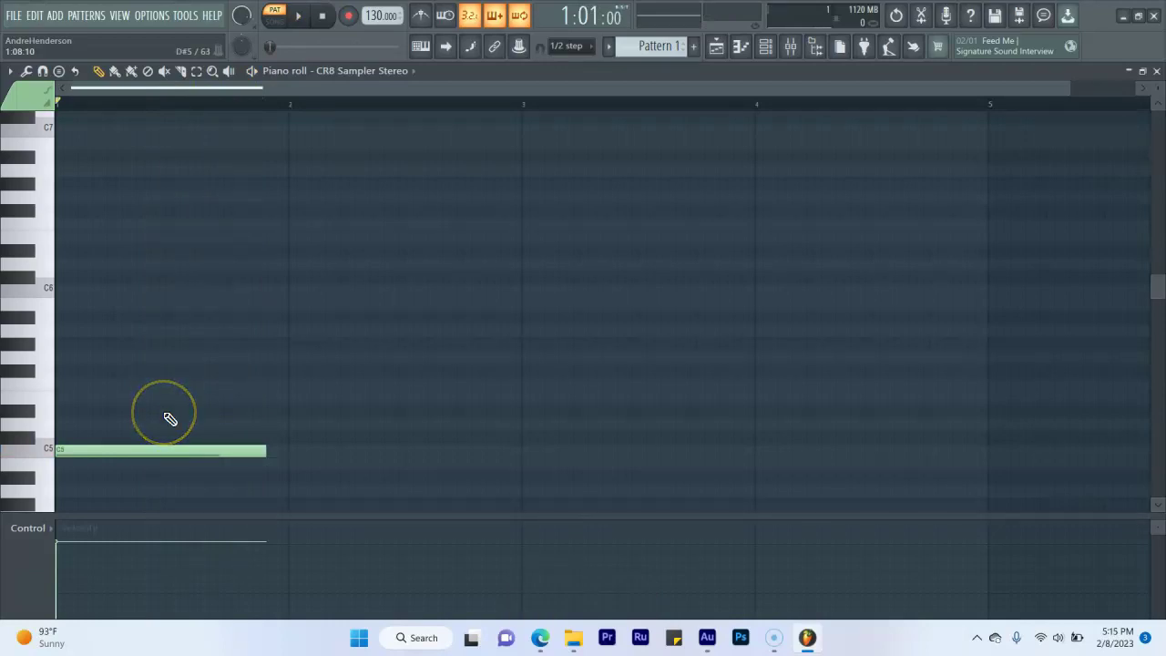
key(space)
key(space)
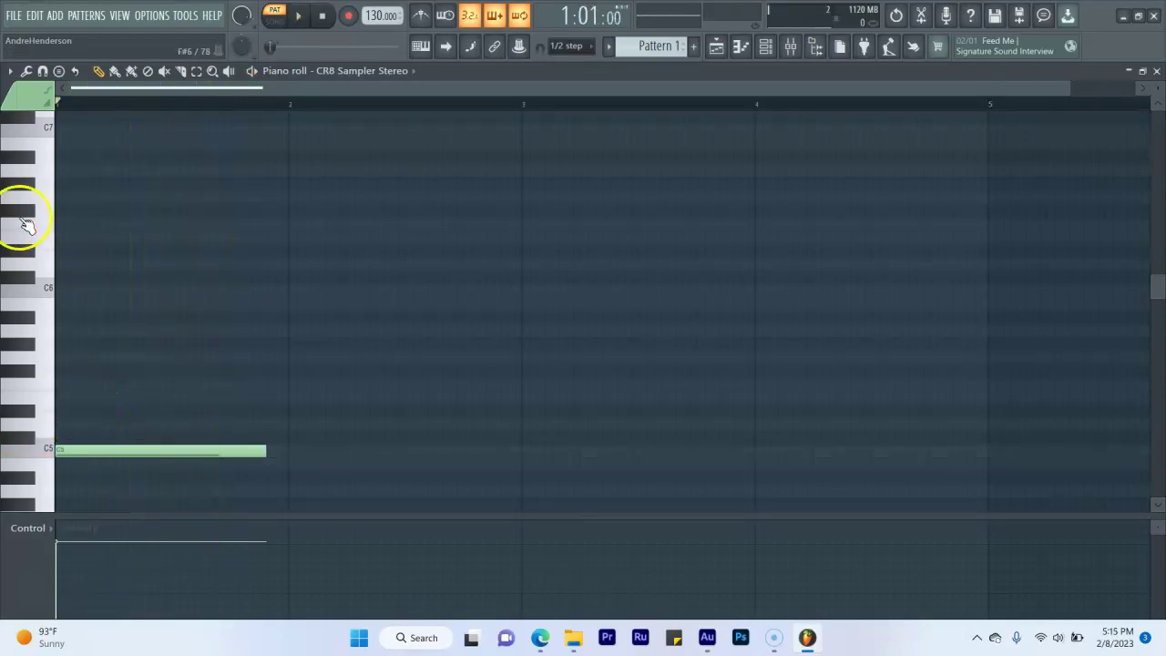
Draw a one-step C6 note at the start of bar 1 and move the long C5 note to about 1:08:12.
click(47, 289)
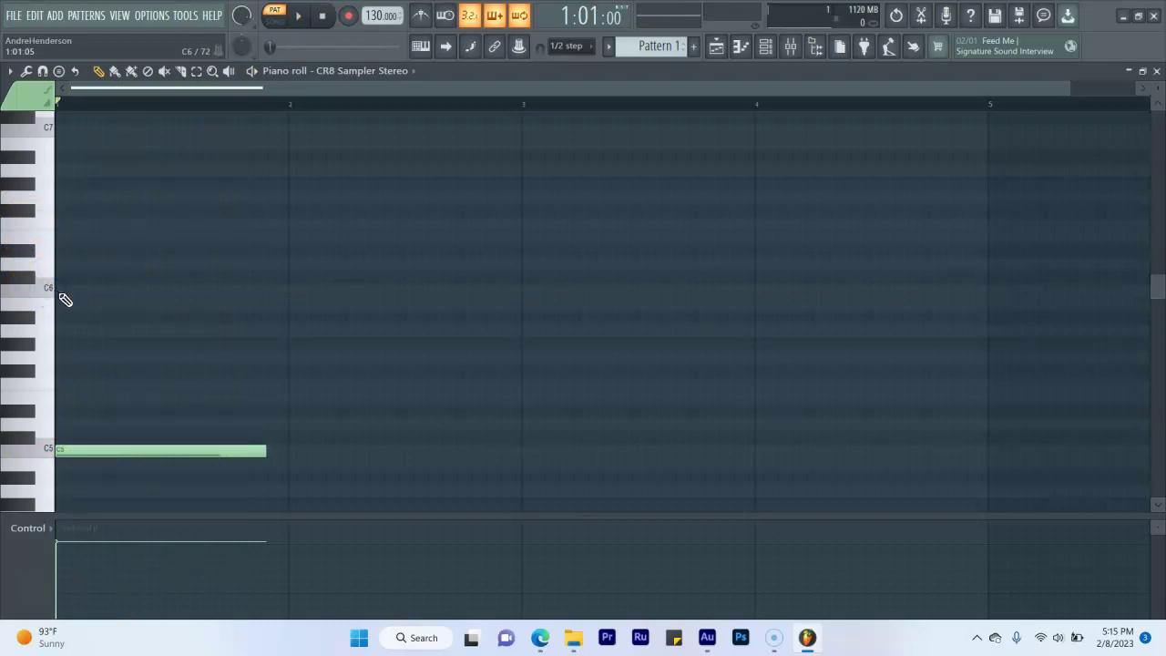
click(62, 294)
drag(269, 289, 71, 292)
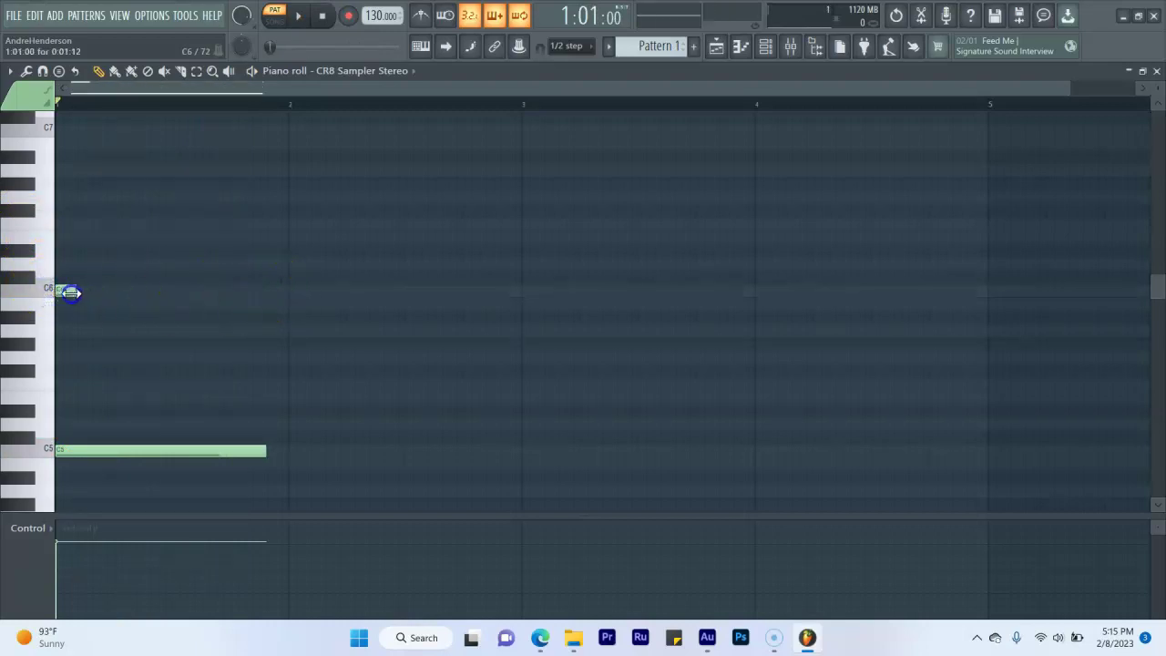
drag(70, 450, 179, 447)
key(space)
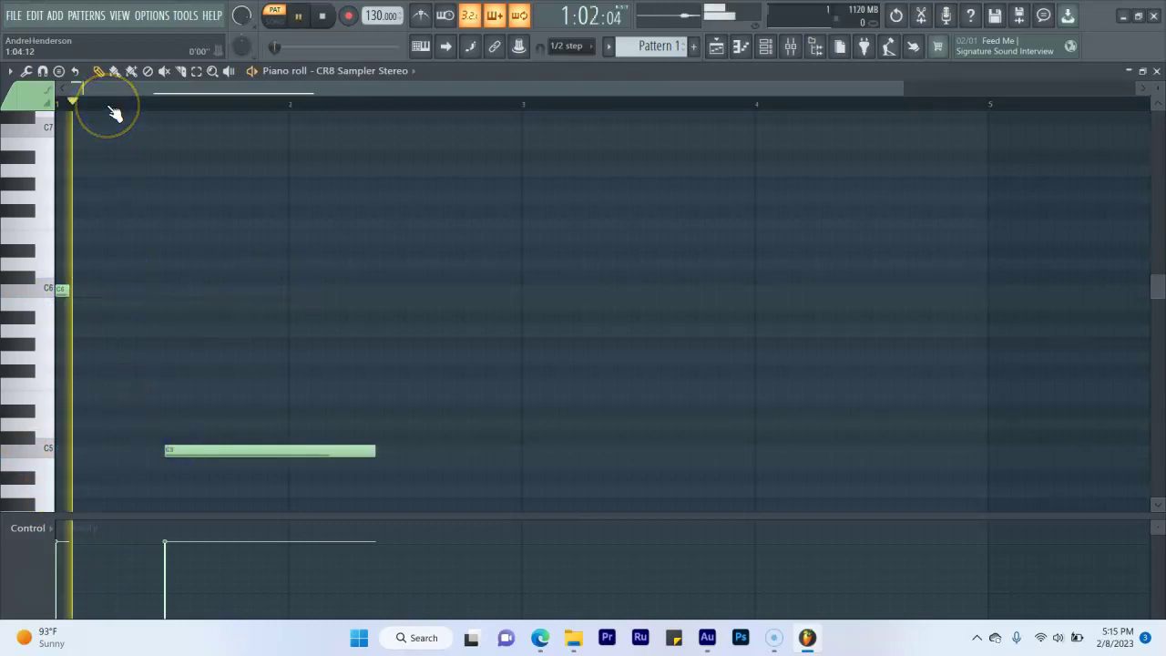
key(space)
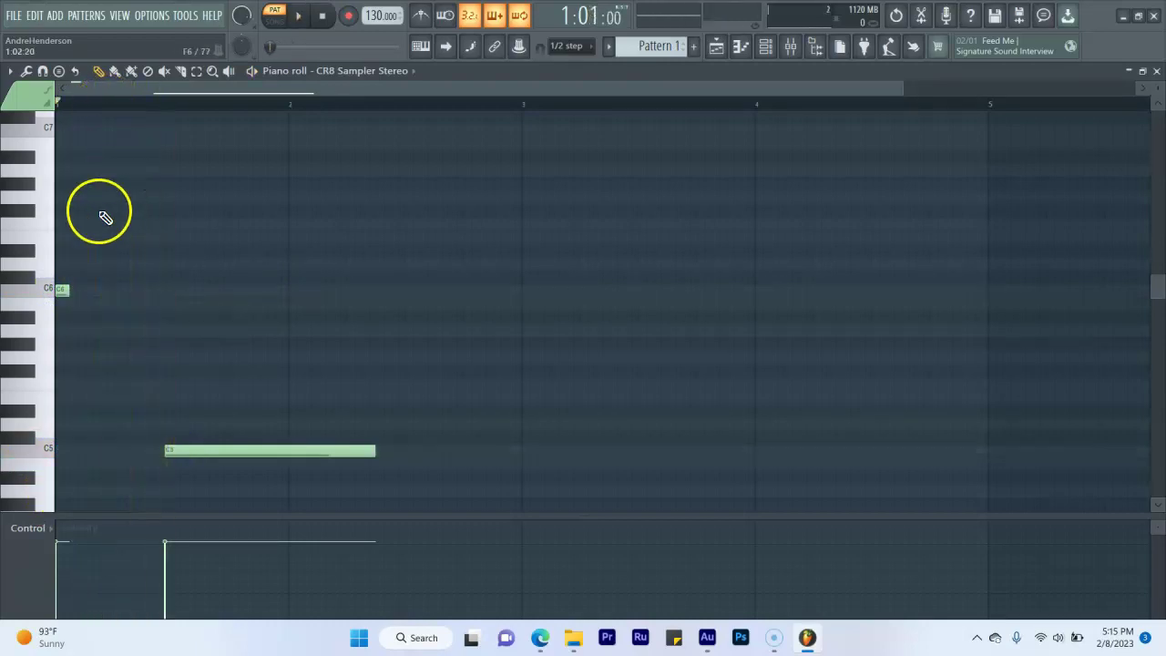
Draw a one-step B5 note directly after the C6 note and play the pattern.
click(73, 303)
drag(276, 305, 69, 316)
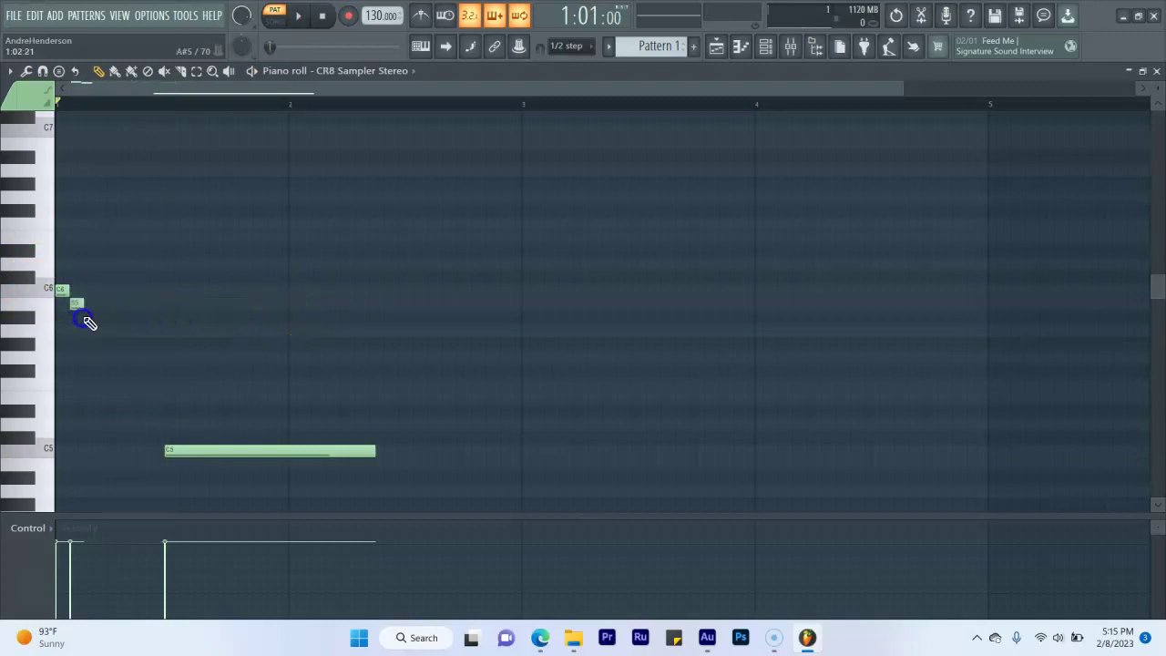
key(space)
key(space)
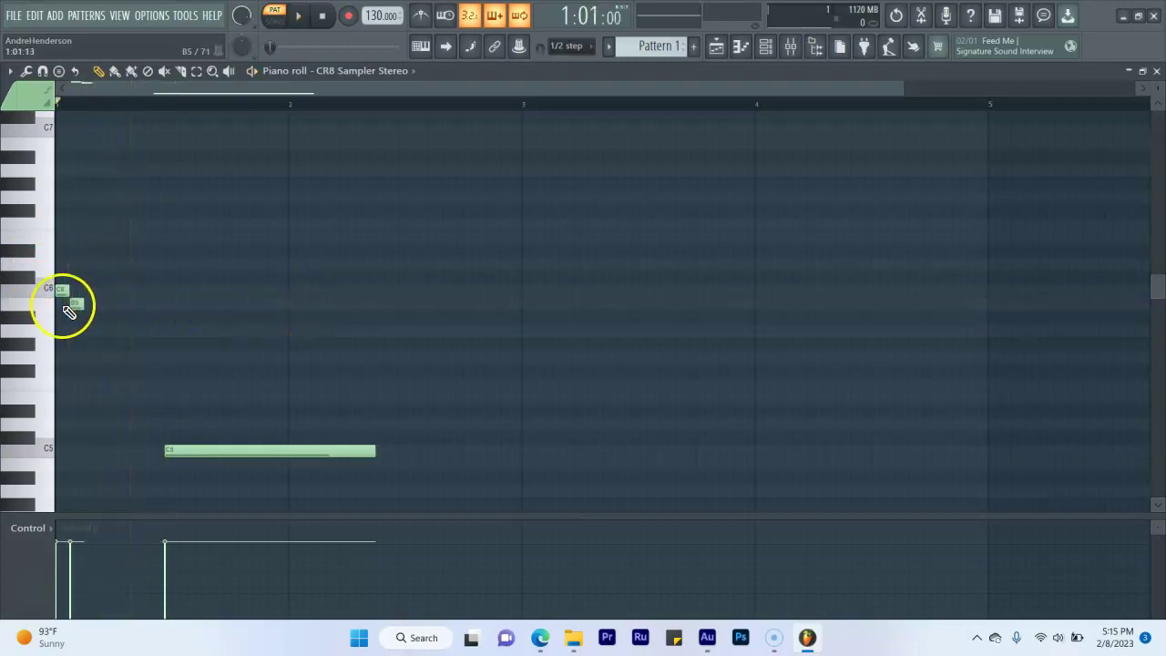
Continue the descending run with consecutive one-step notes on A#5, A5, G#5, G5, F#5 and F5.
click(87, 318)
click(92, 317)
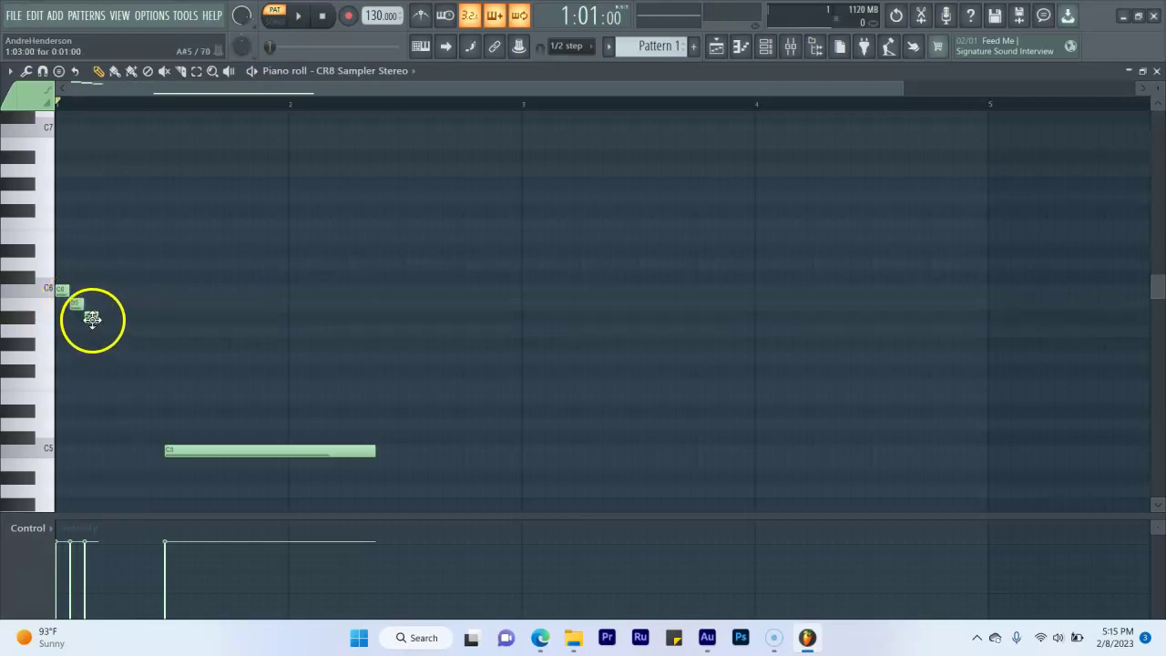
click(101, 329)
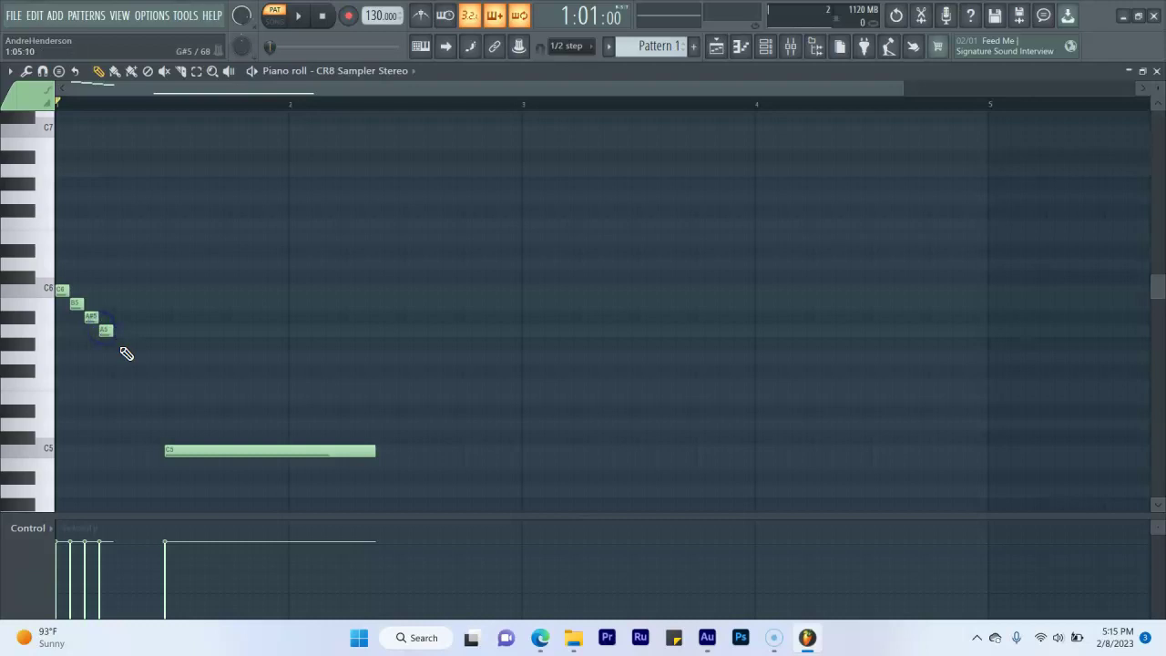
right_click(122, 345)
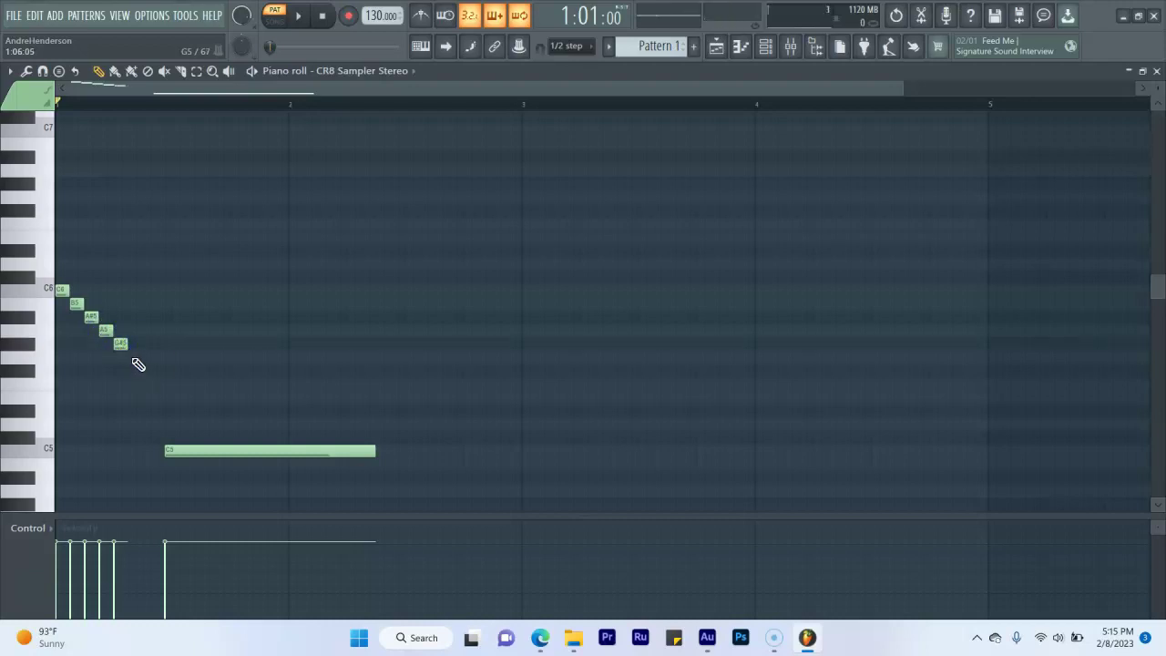
click(148, 371)
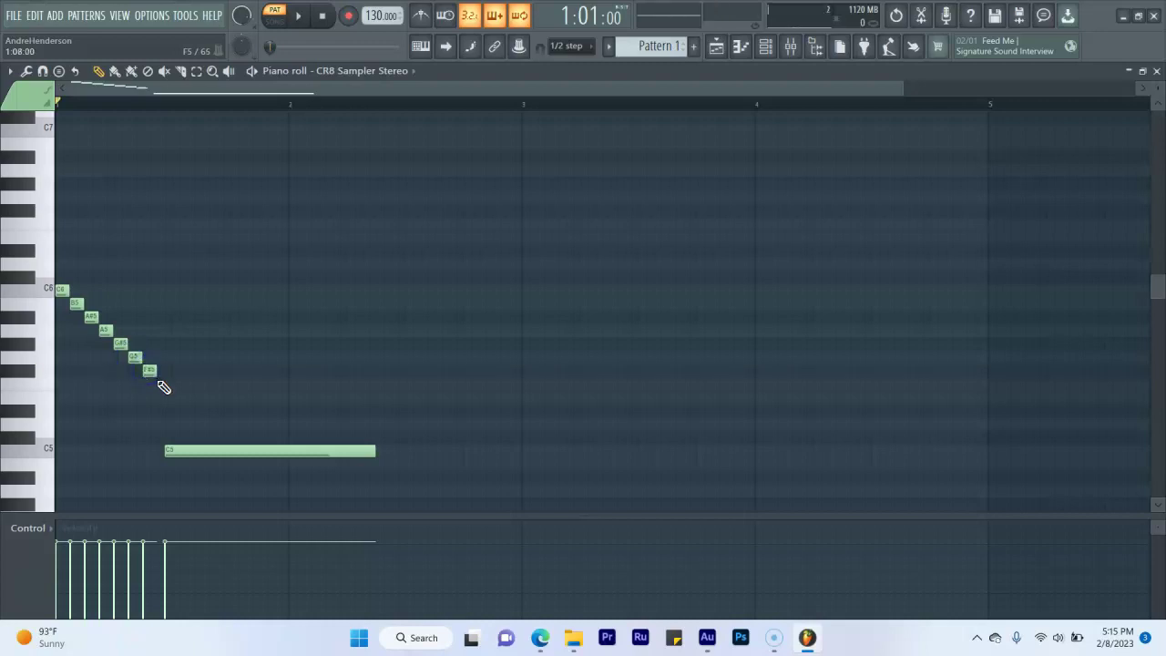
click(164, 383)
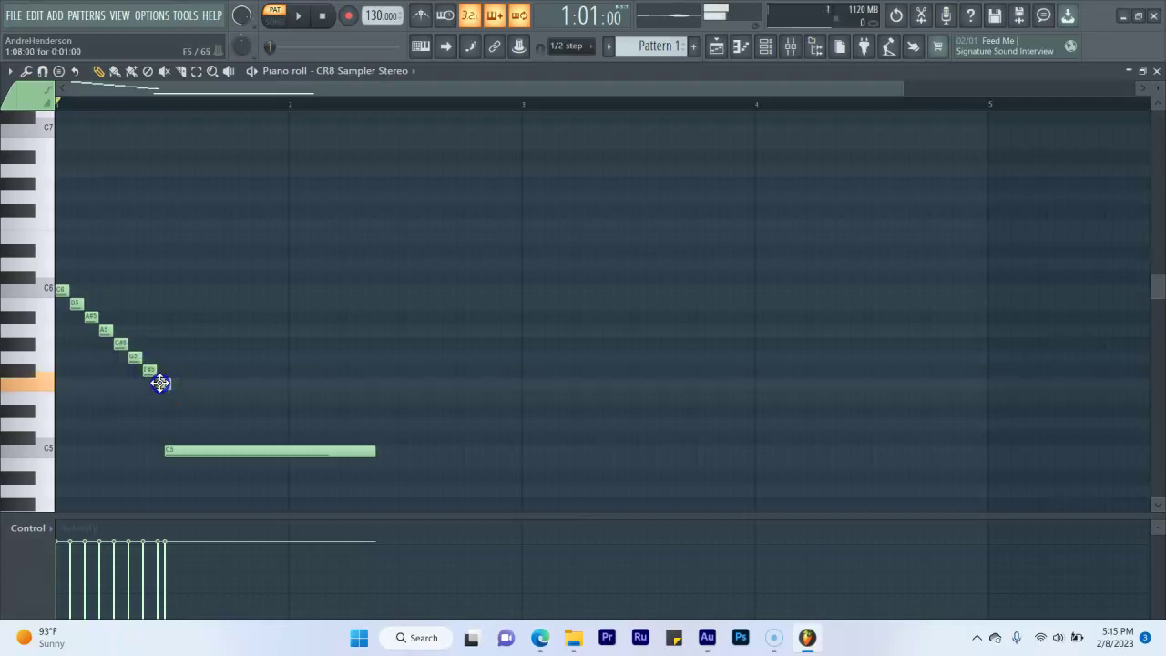
Extend the run with one-step E5, D#5 and D5 notes and move the long note to C#5 at 1:11:00.
click(44, 449)
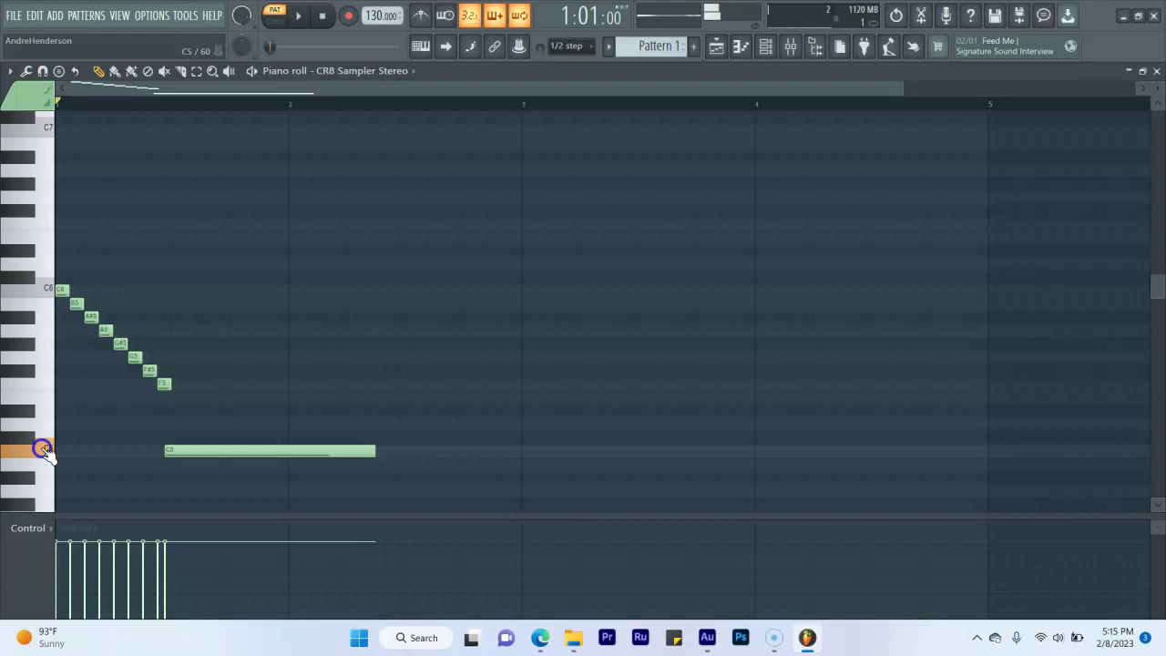
drag(156, 396, 338, 457)
right_click(338, 455)
drag(210, 428, 215, 444)
click(206, 424)
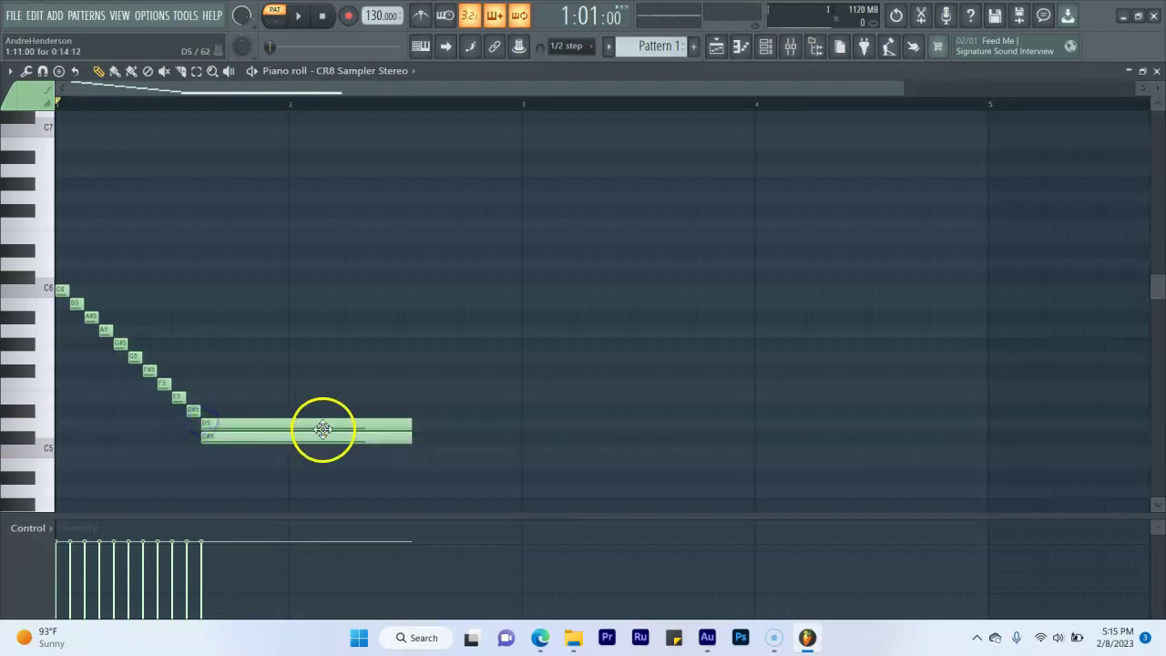
drag(411, 425, 211, 430)
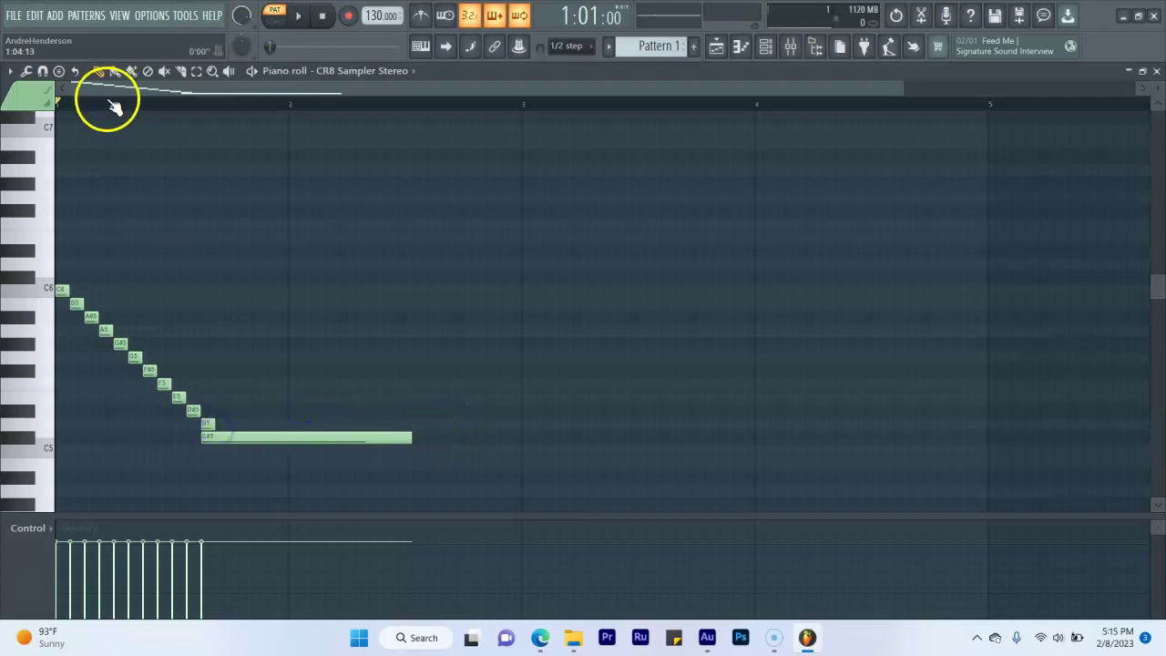
Play the pattern twice to check the descending run into the long C#5 note.
key(space)
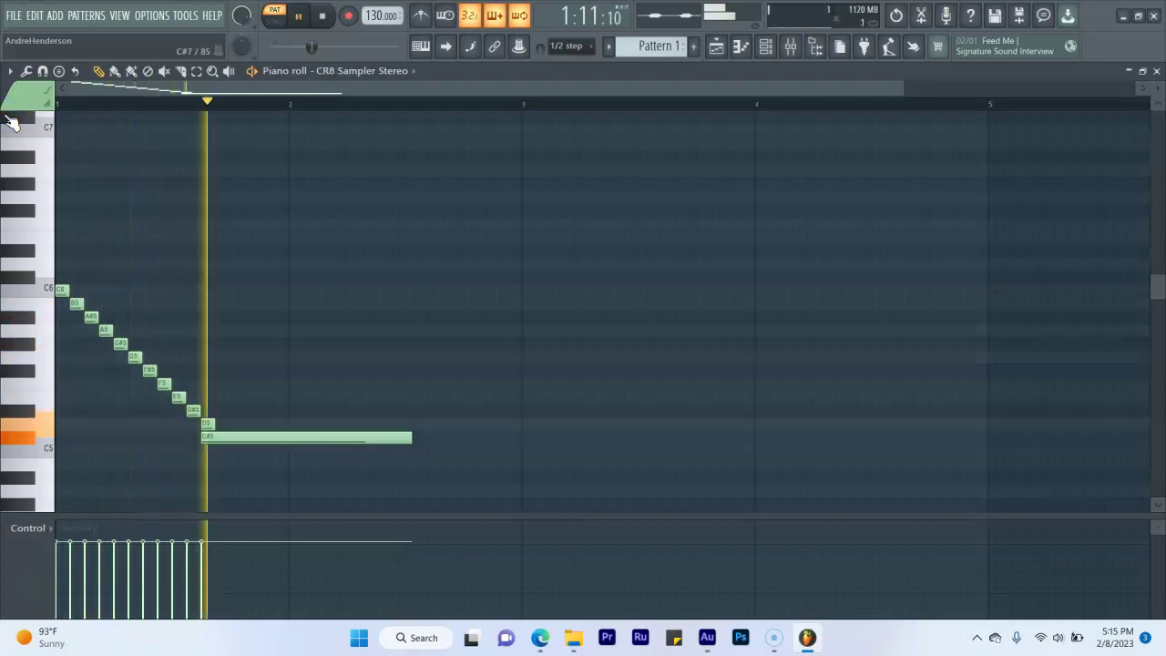
key(space)
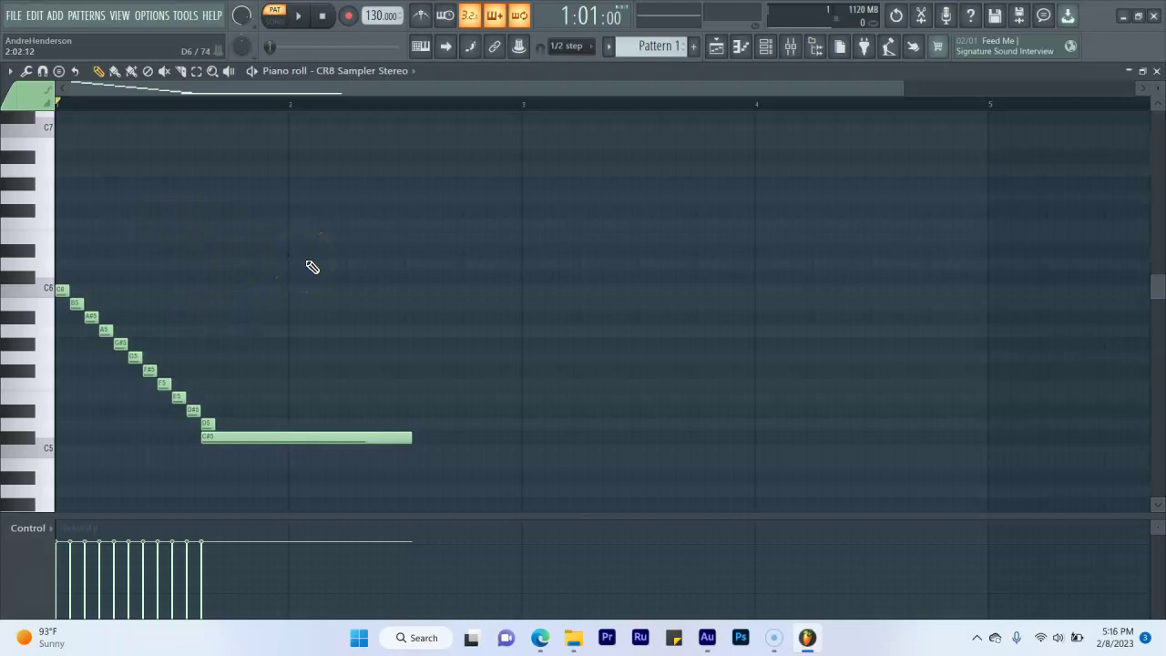
click(50, 111)
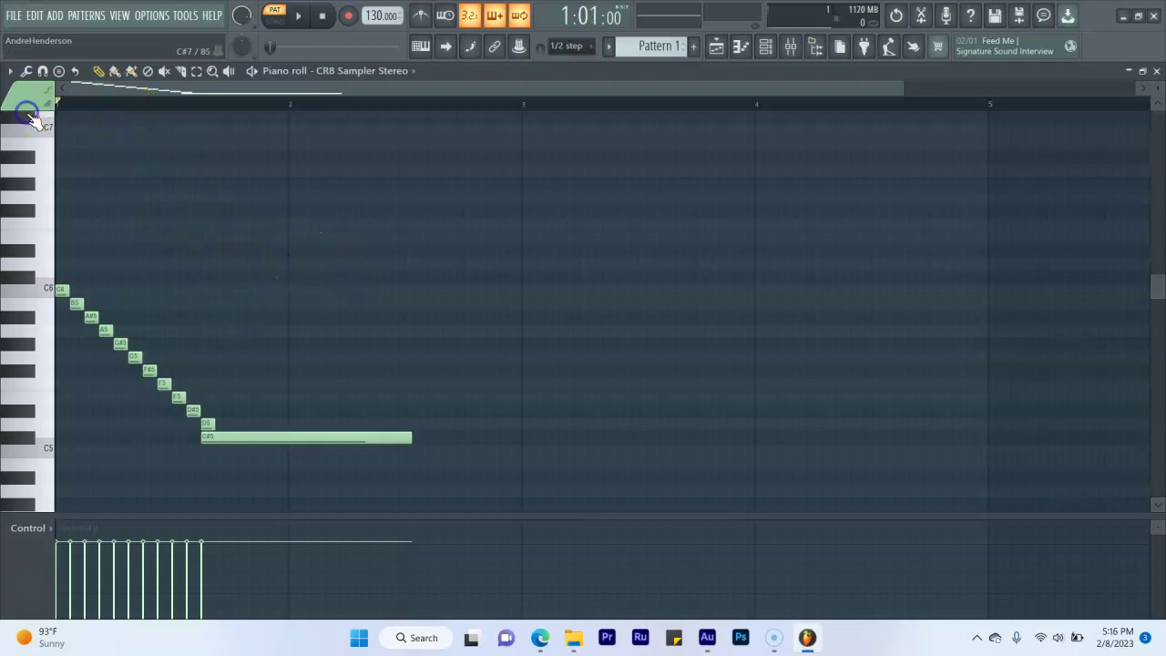
key(space)
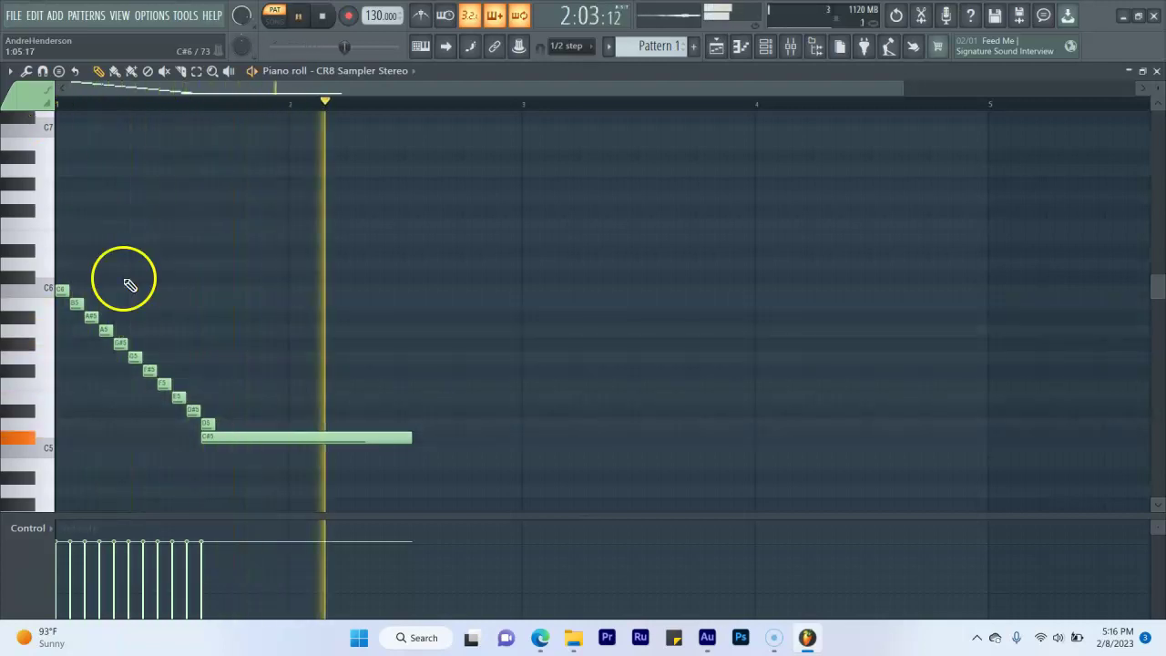
key(space)
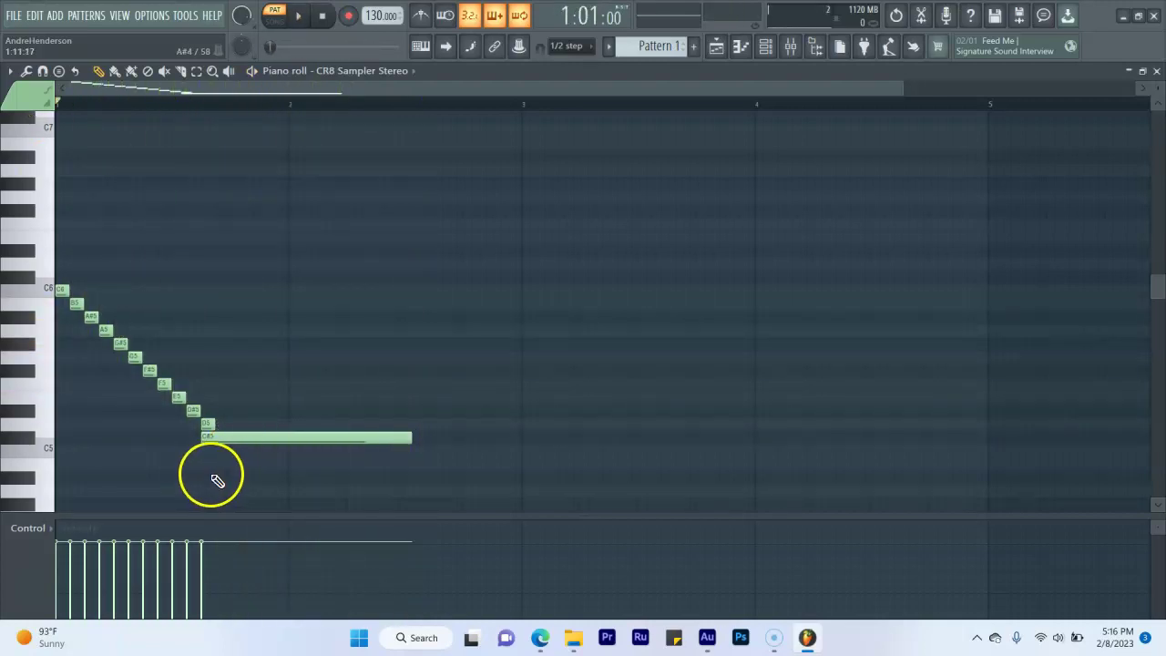
Try a two-step A#4 note at 1:11:12 with the long C#5 note shifted to 1:13:00, playing the pattern.
click(210, 474)
key(space)
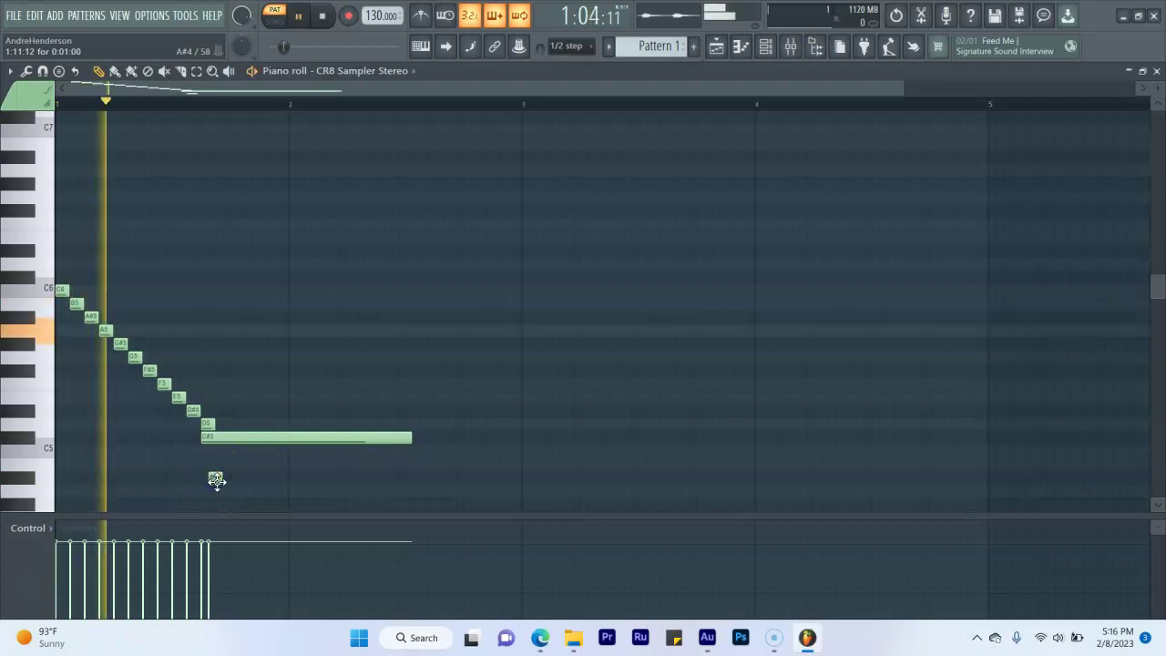
drag(226, 477, 235, 481)
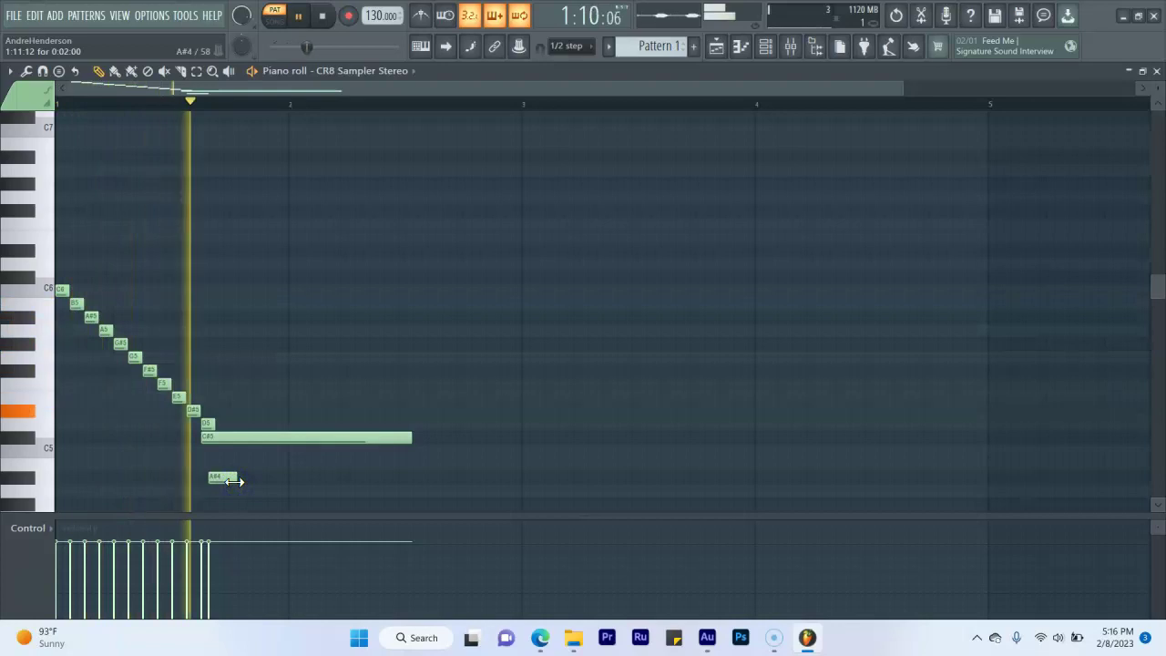
click(229, 478)
key(space)
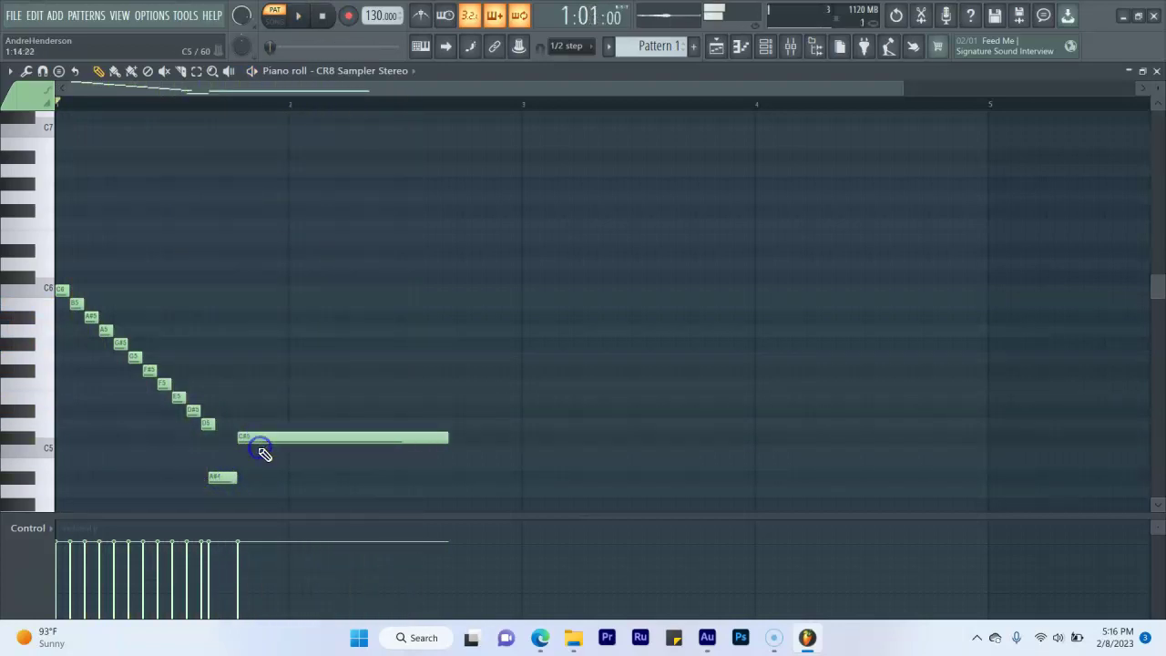
key(space)
key(space)
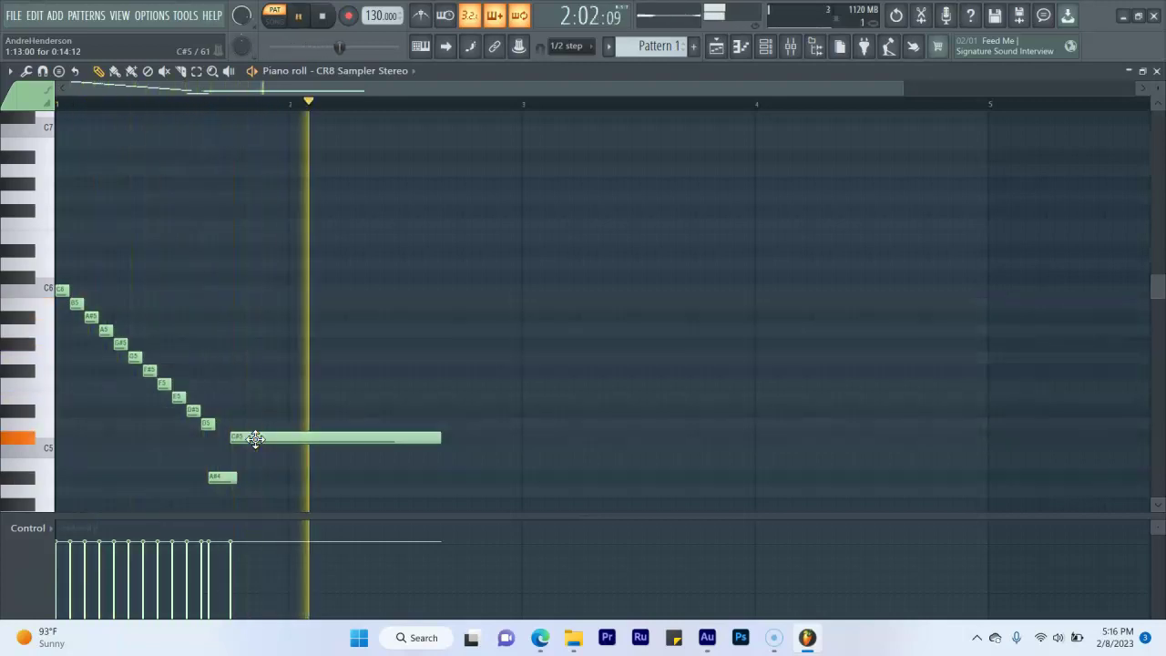
key(space)
Delete the A#4 note and play the pattern with the long C#5 note moved to 1:12:00, directly after D5.
click(234, 475)
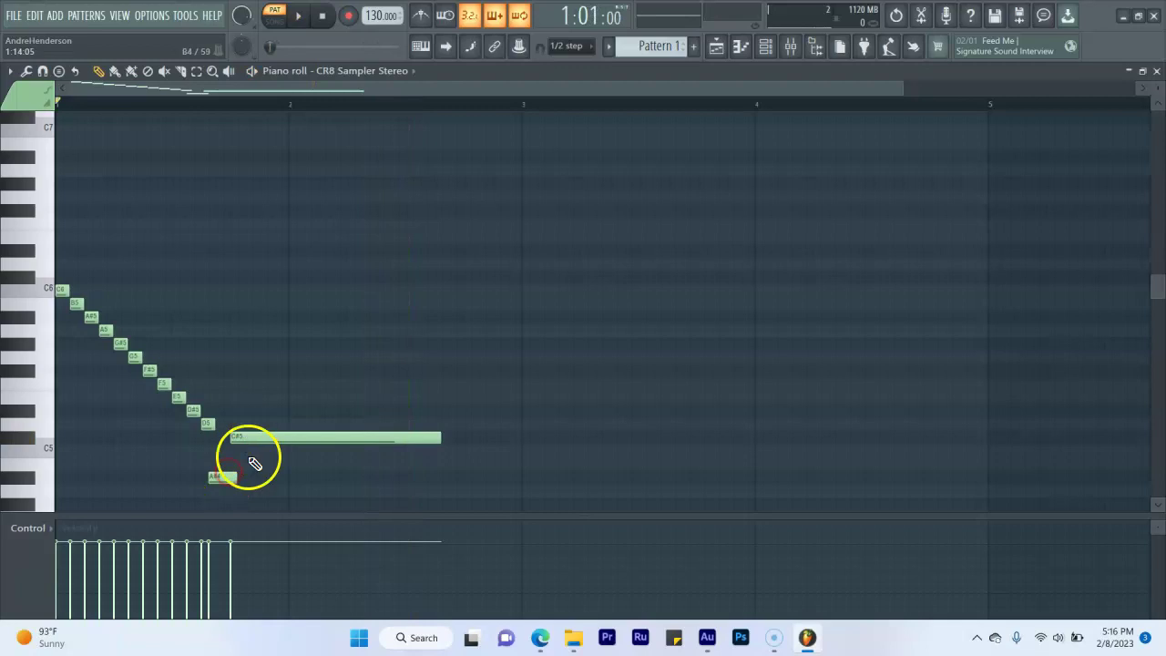
click(234, 478)
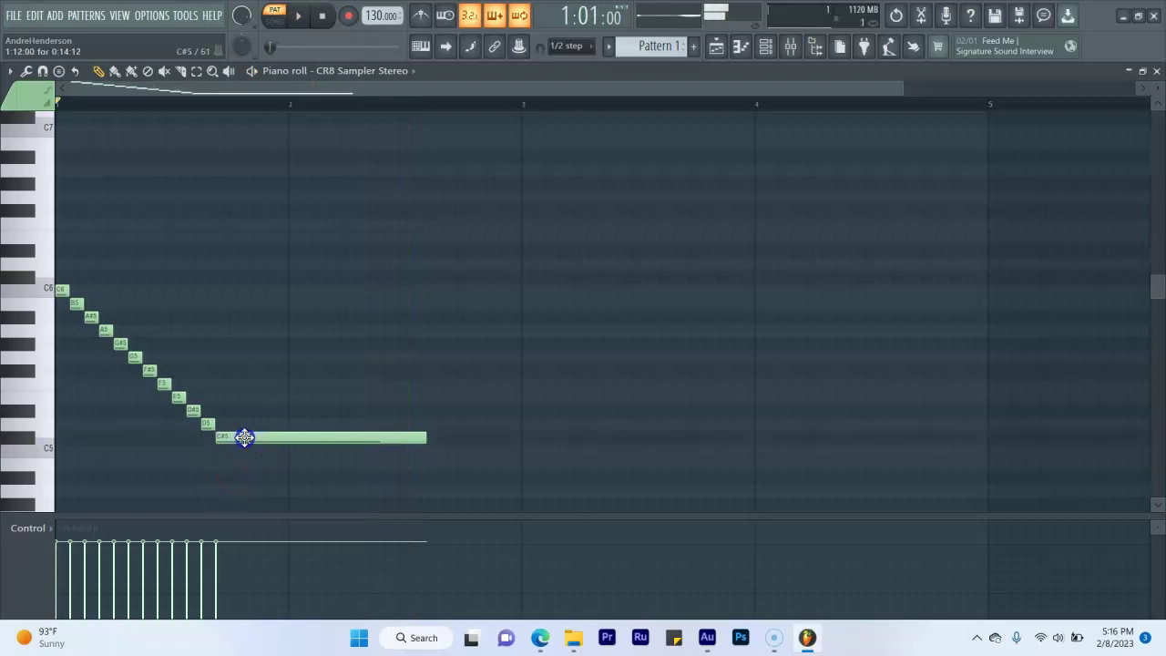
key(space)
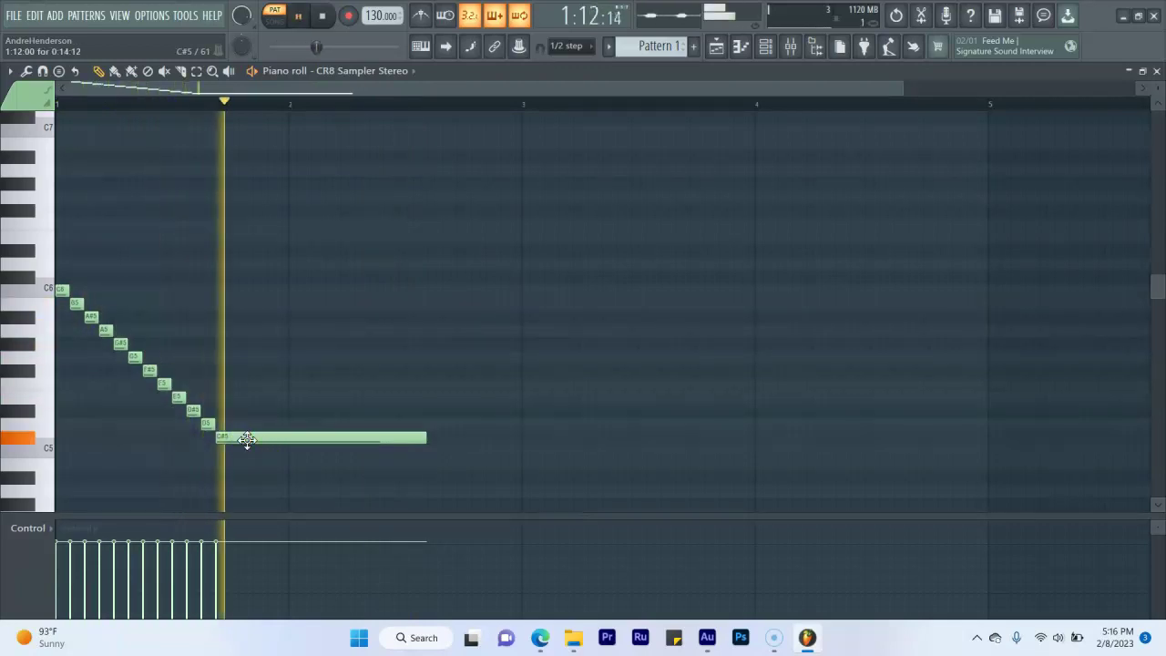
click(226, 435)
key(space)
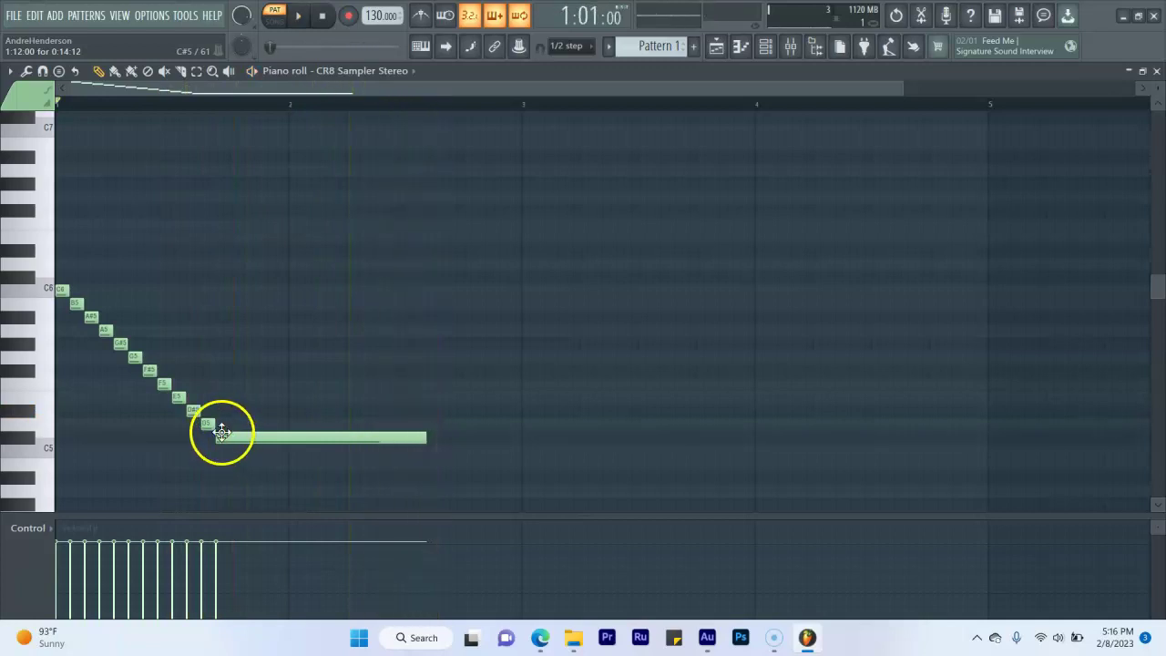
Delete the D5 note, move the long C#5 note to 1:11:00 directly after D#5, and play the pattern.
right_click(207, 424)
key(space)
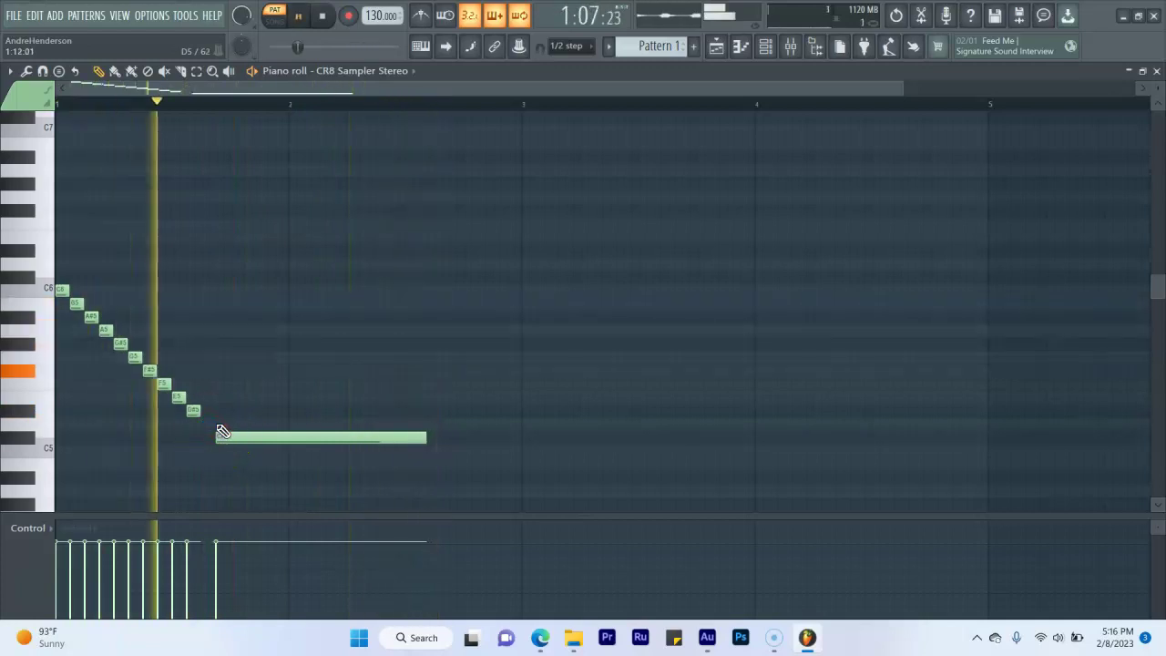
drag(223, 435, 215, 438)
key(space)
key(space)
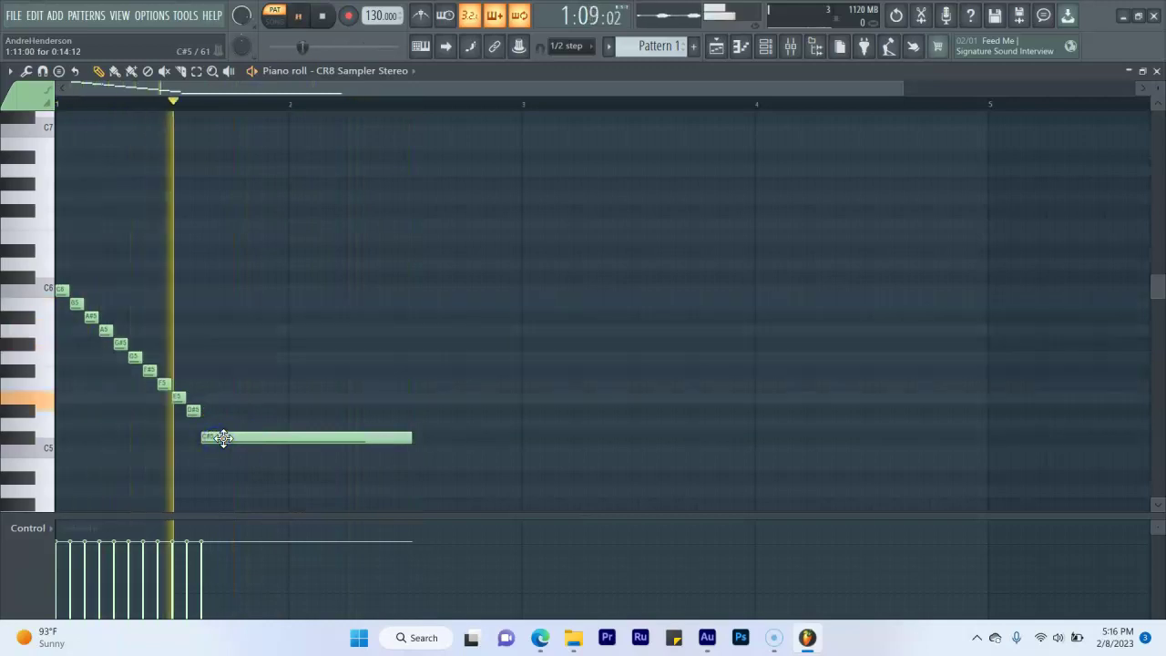
key(space)
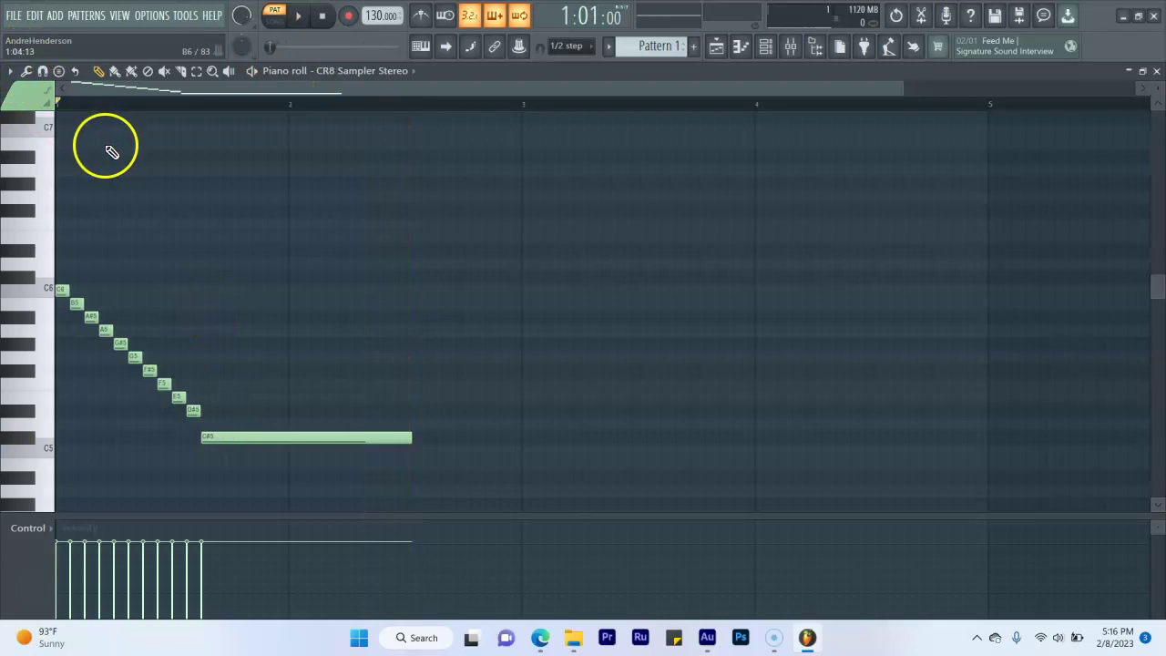
Start a WAV export of the pattern and browse to GospelDjDrops.com > tutorials > how to make a dj drop from scratch 2023.
click(16, 16)
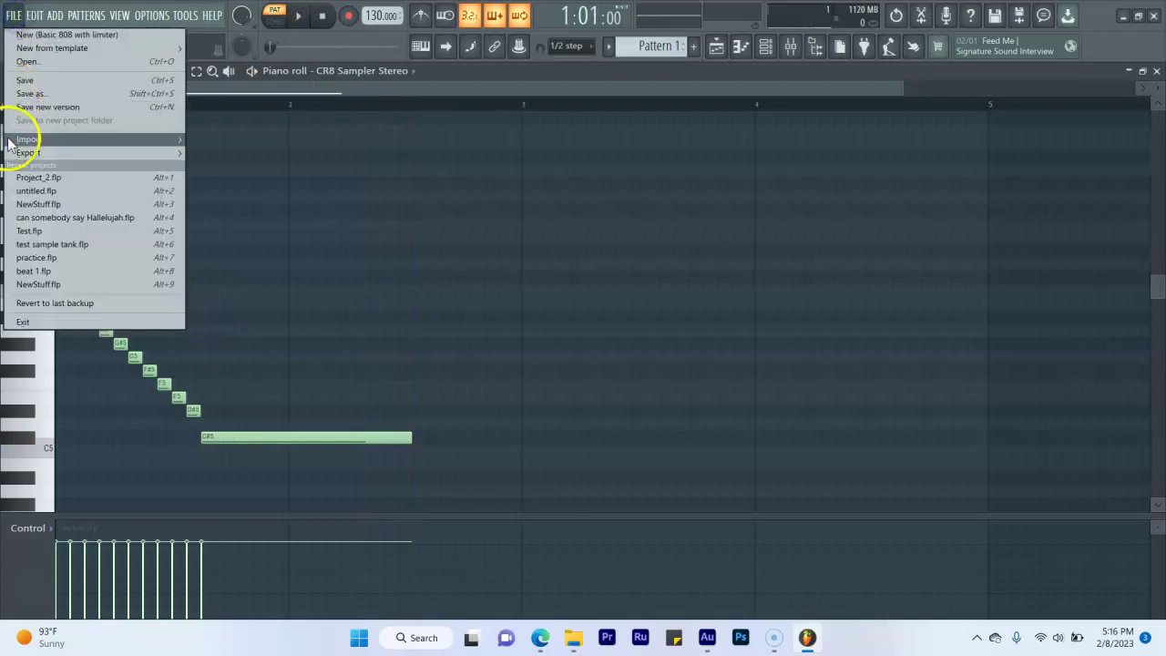
mouse_move(10, 151)
click(207, 165)
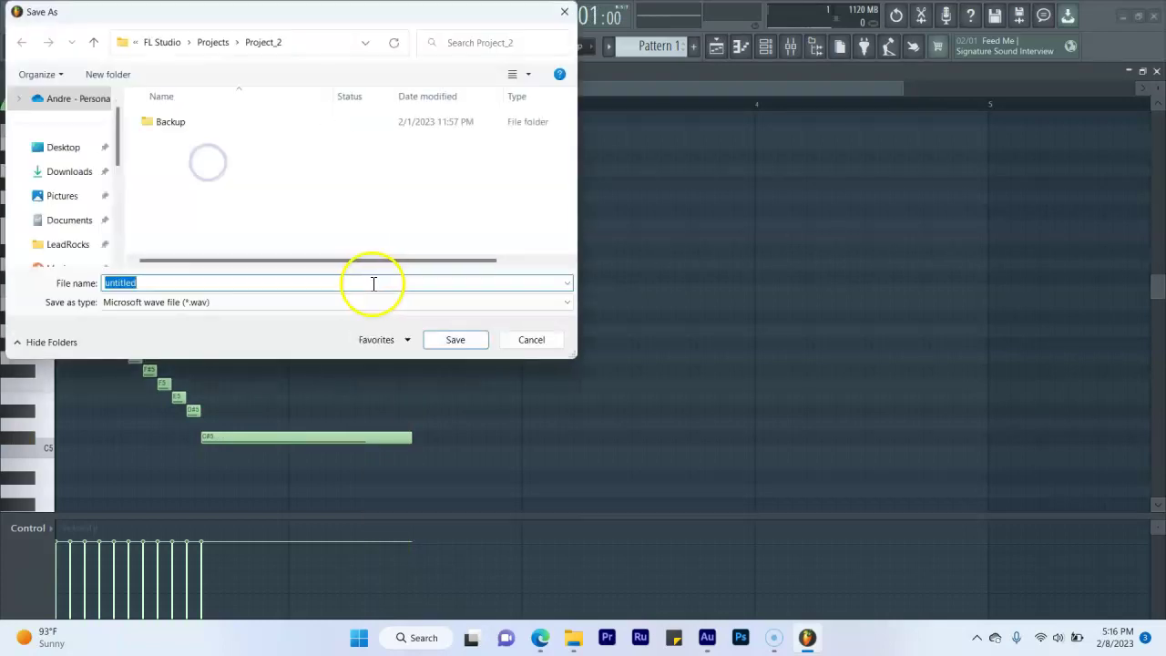
click(75, 100)
scroll(219, 185, down, 1)
scroll(219, 185, down, 6)
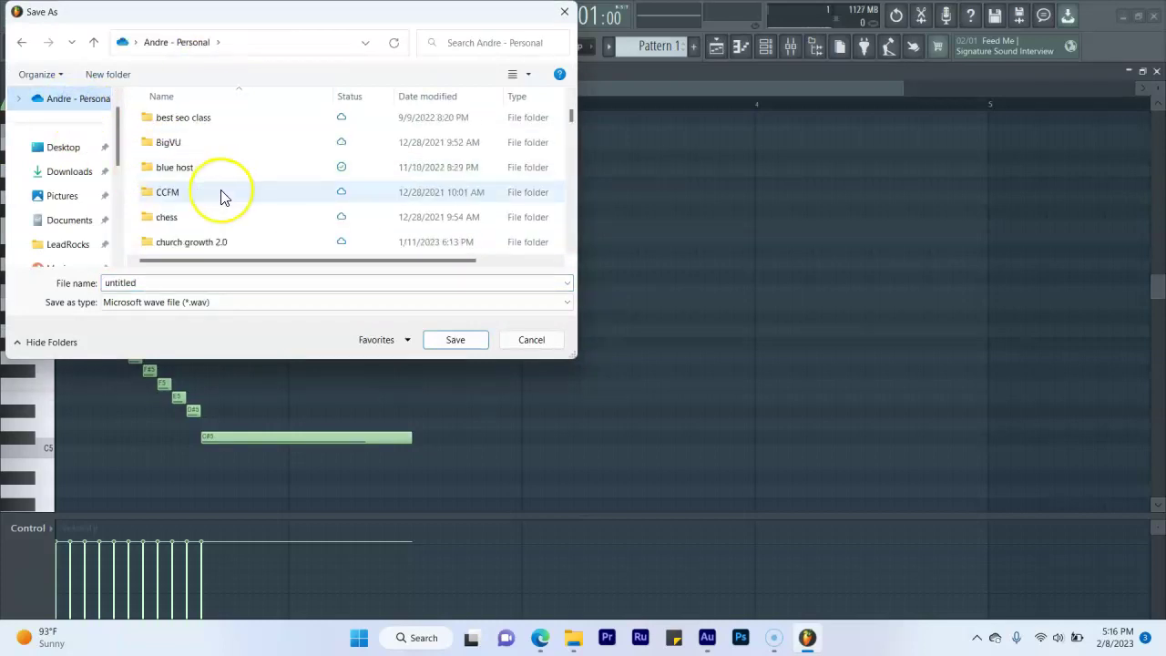
scroll(221, 196, down, 8)
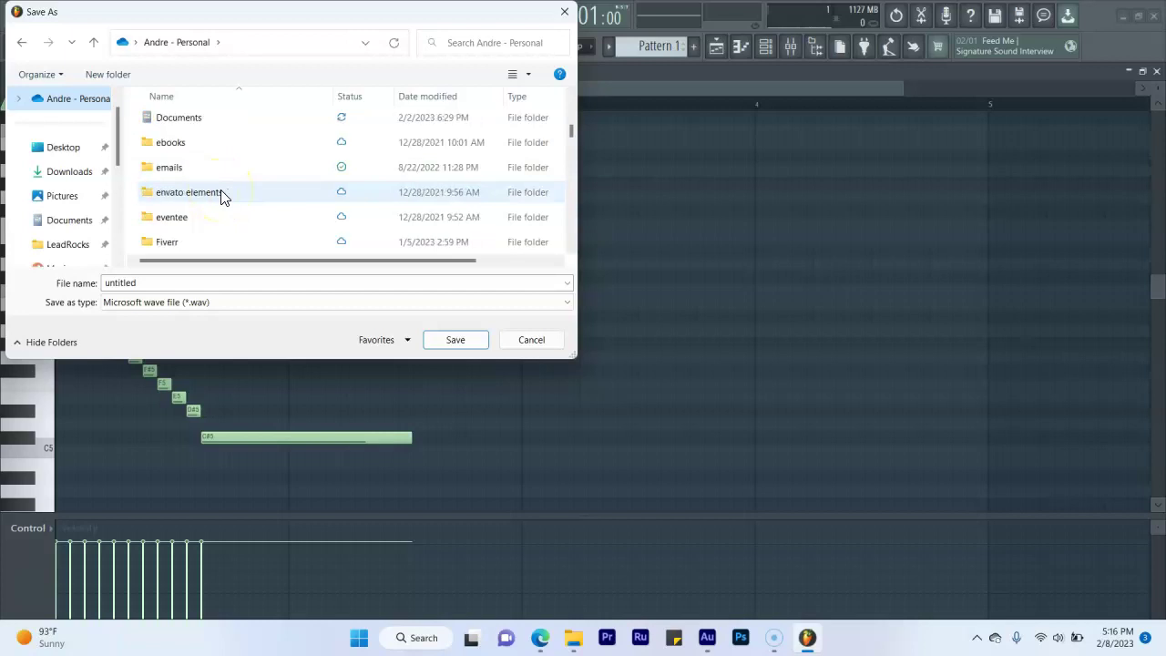
double_click(219, 148)
scroll(228, 169, down, 3)
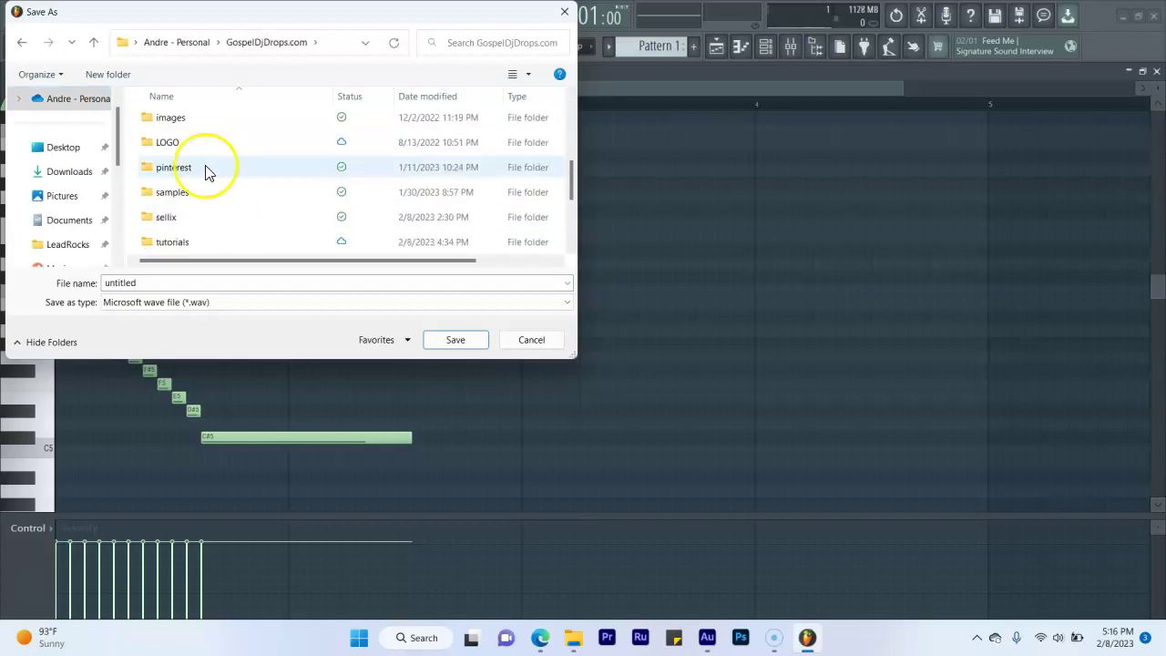
double_click(188, 242)
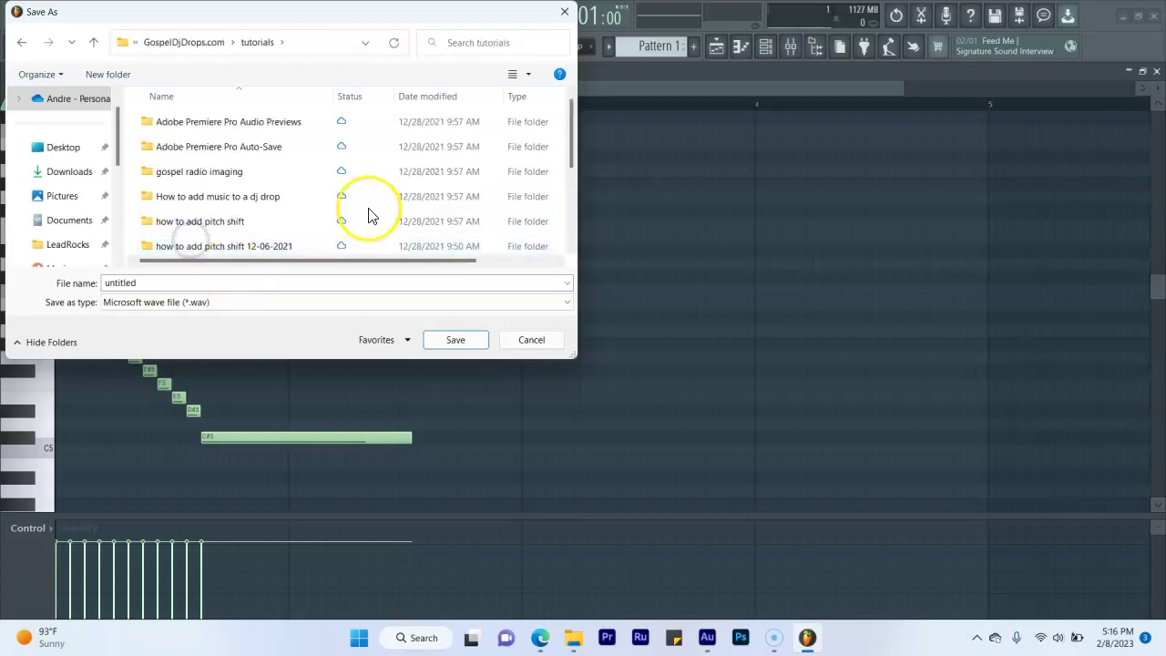
scroll(369, 215, down, 2)
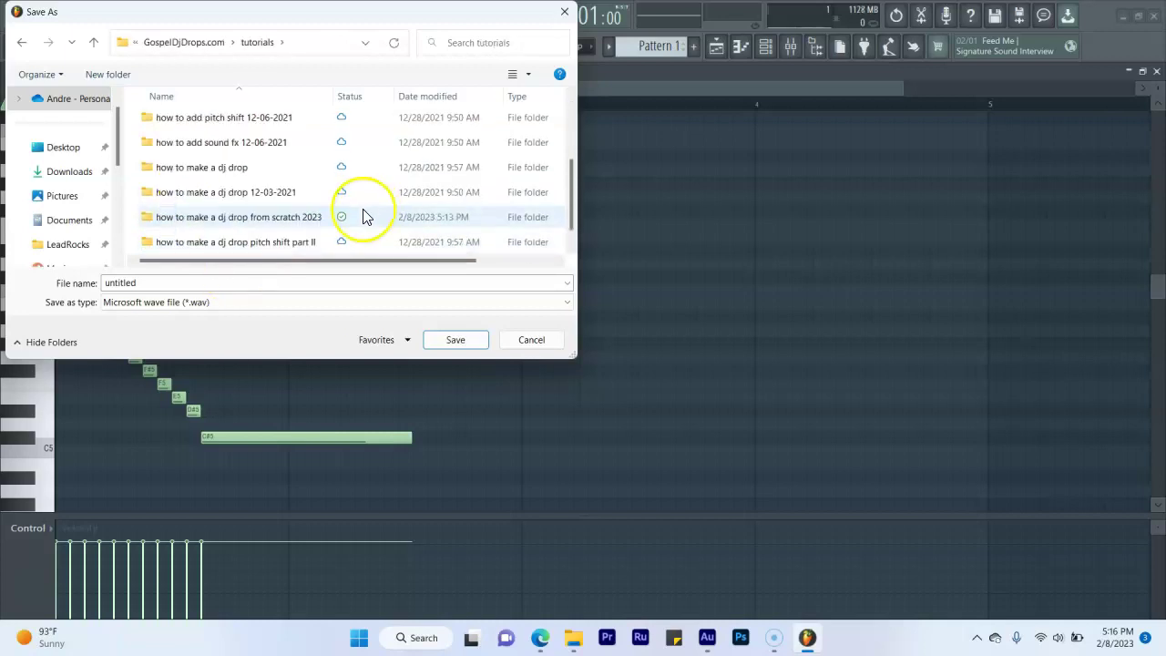
double_click(264, 218)
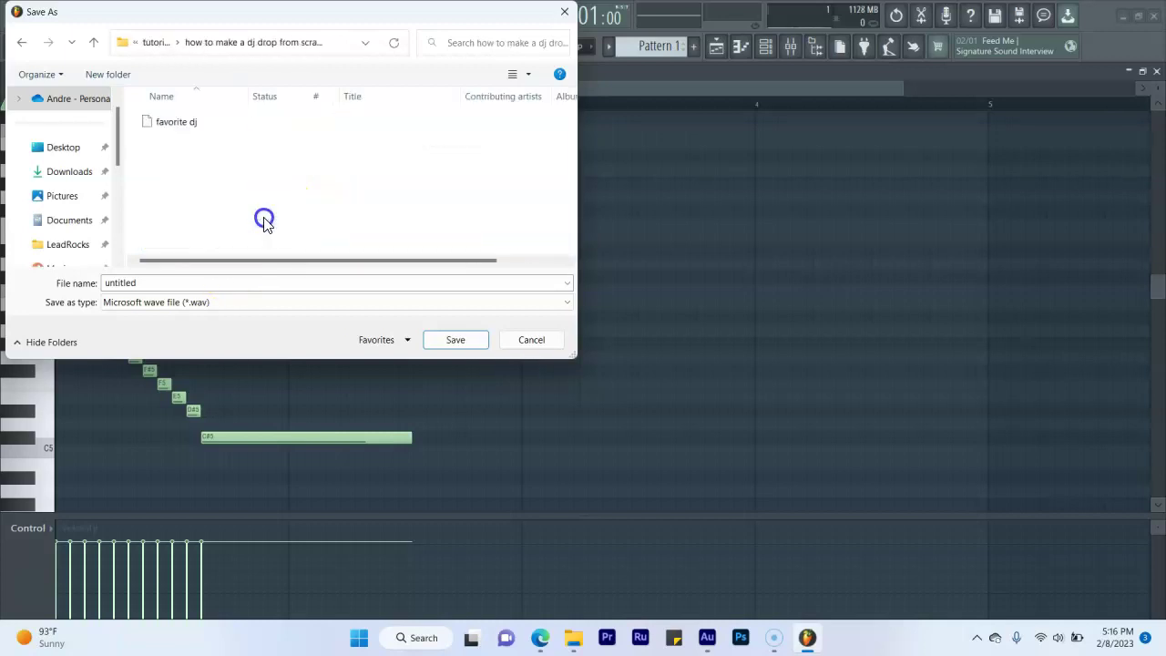
Name the export "favorite dj chopped" and render it as a WAV file.
double_click(283, 279)
text(fav)
key(BackSpace)
text(orite dj c)
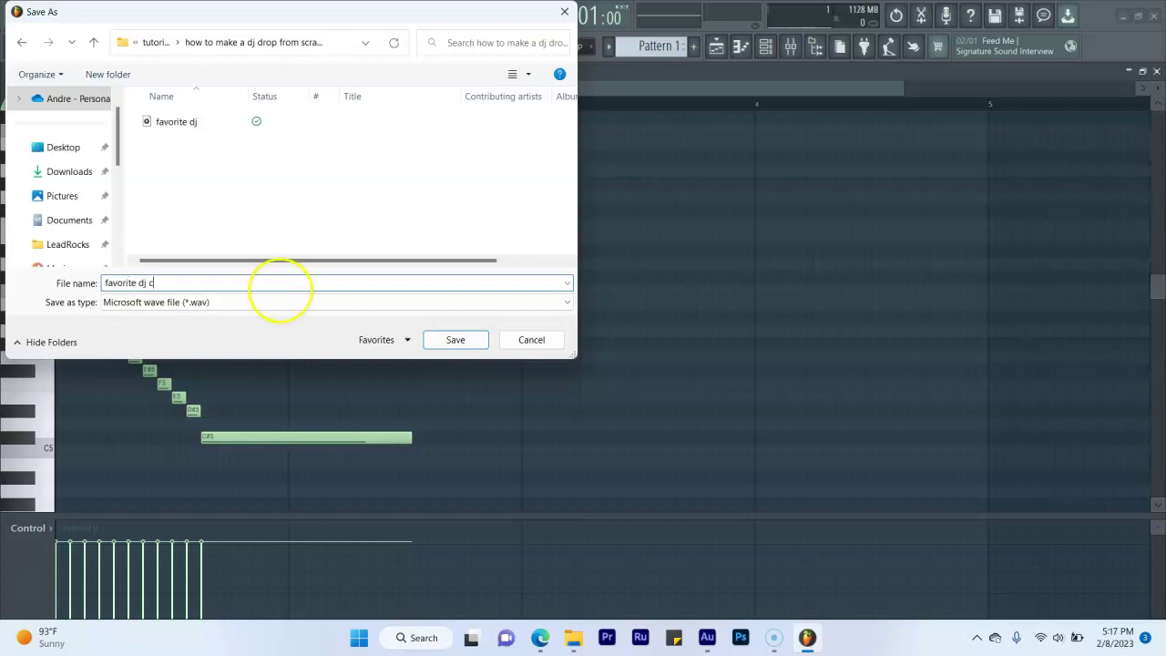
key(Return)
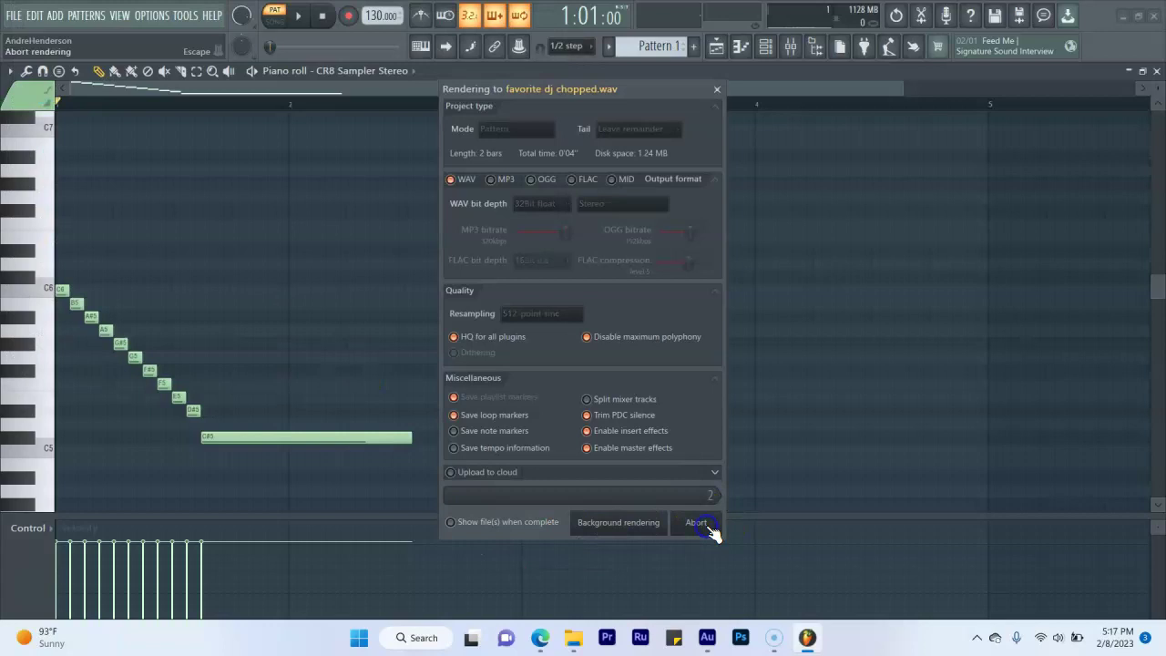
click(703, 527)
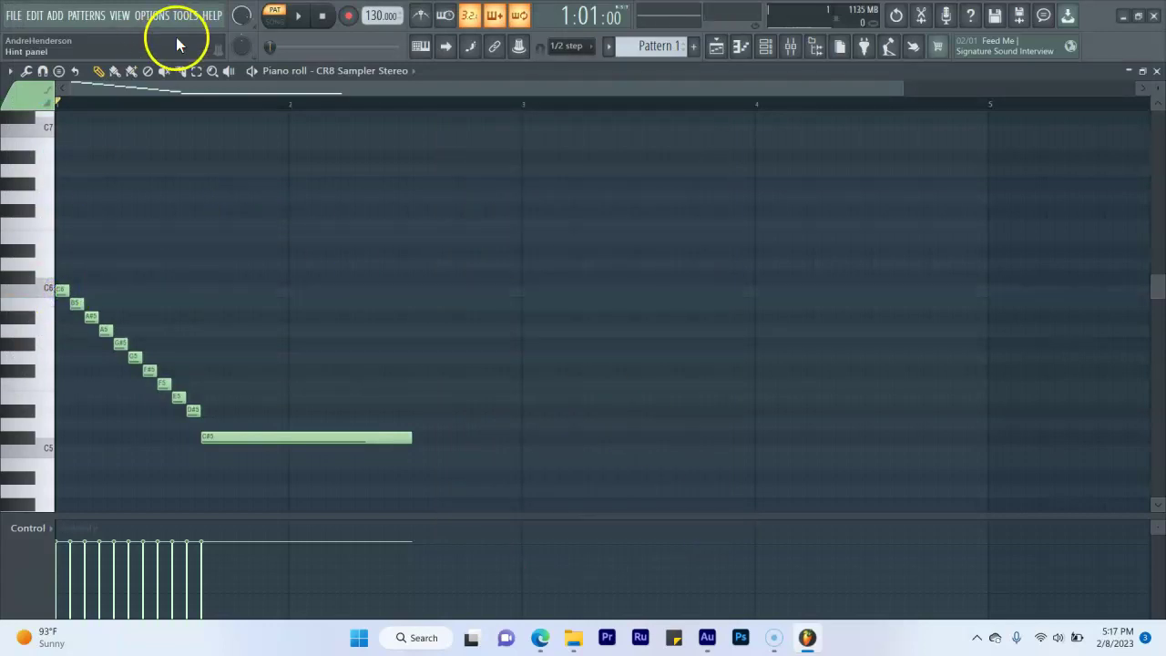
Select the first C6 note, try chopping it into four slices with the chopper's time multiplier, and play the pattern.
click(72, 266)
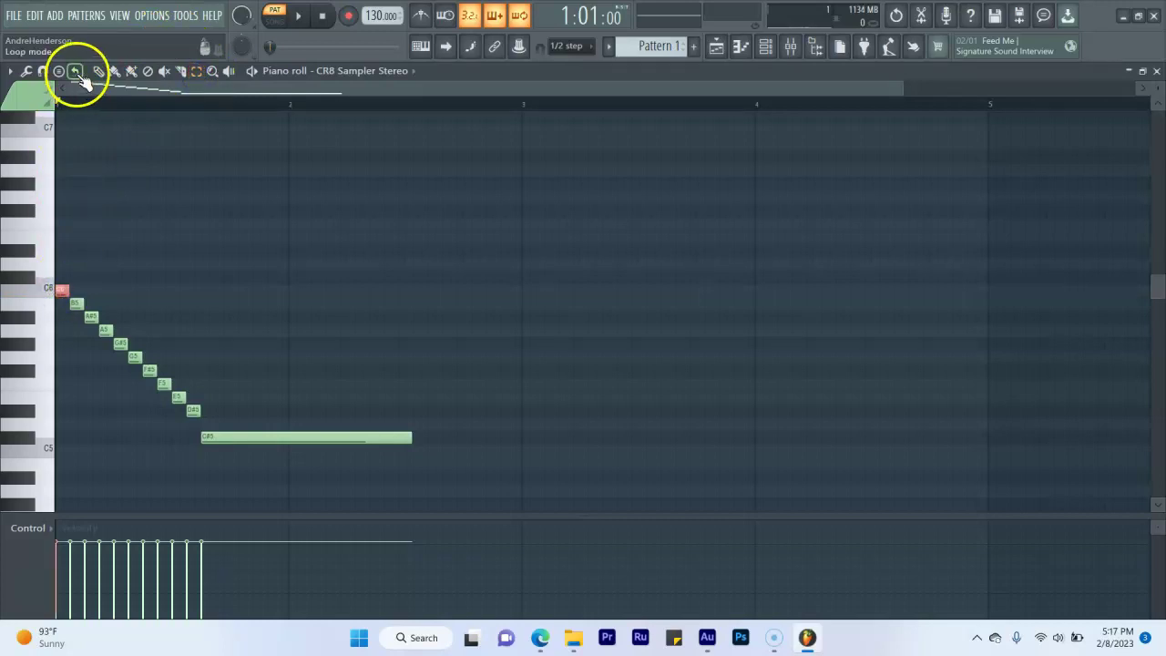
click(34, 72)
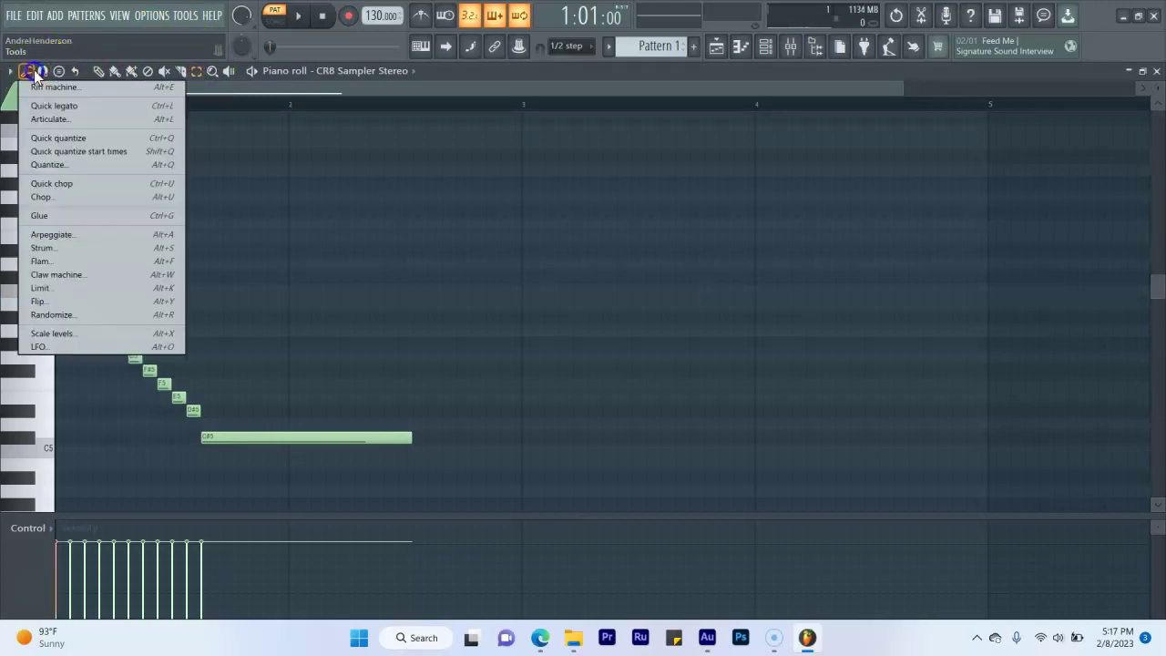
click(43, 197)
key(space)
key(space)
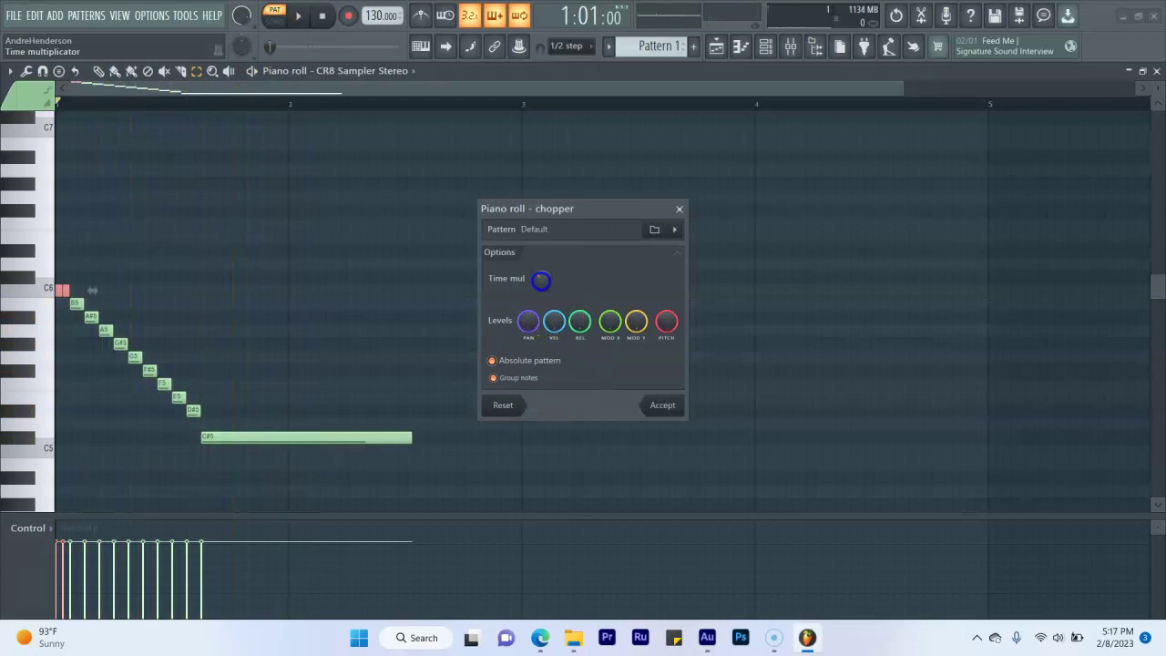
key(space)
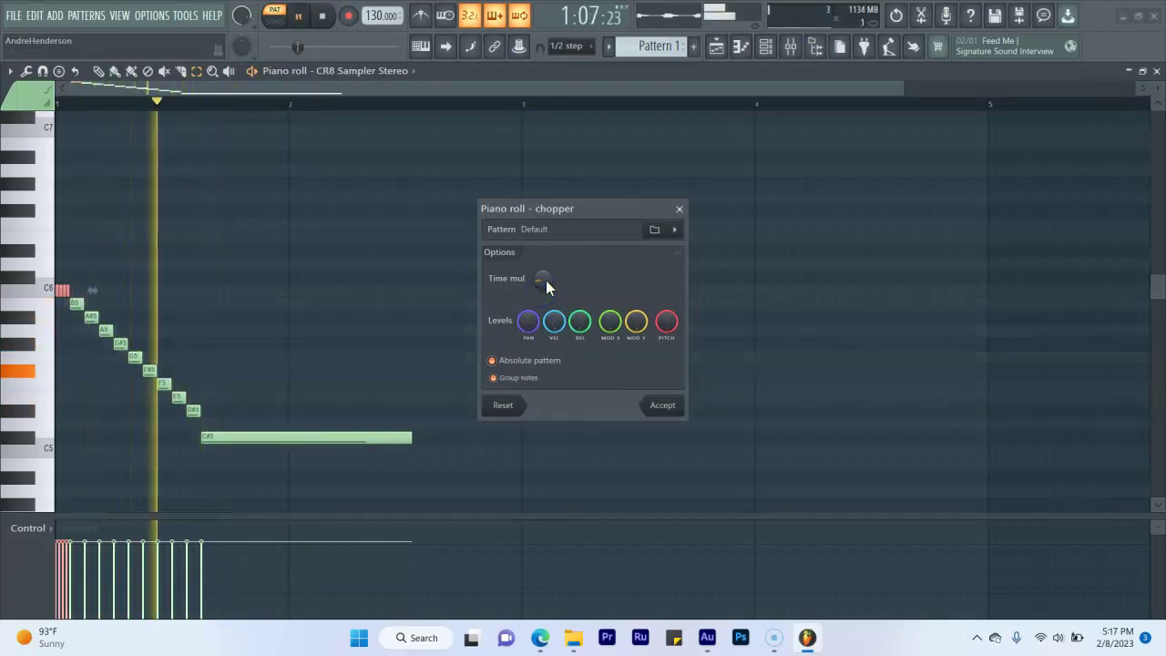
key(space)
Adjust the chopper's time multiplier so the C6 note splits into two slices, play the pattern, and accept the chop.
click(506, 283)
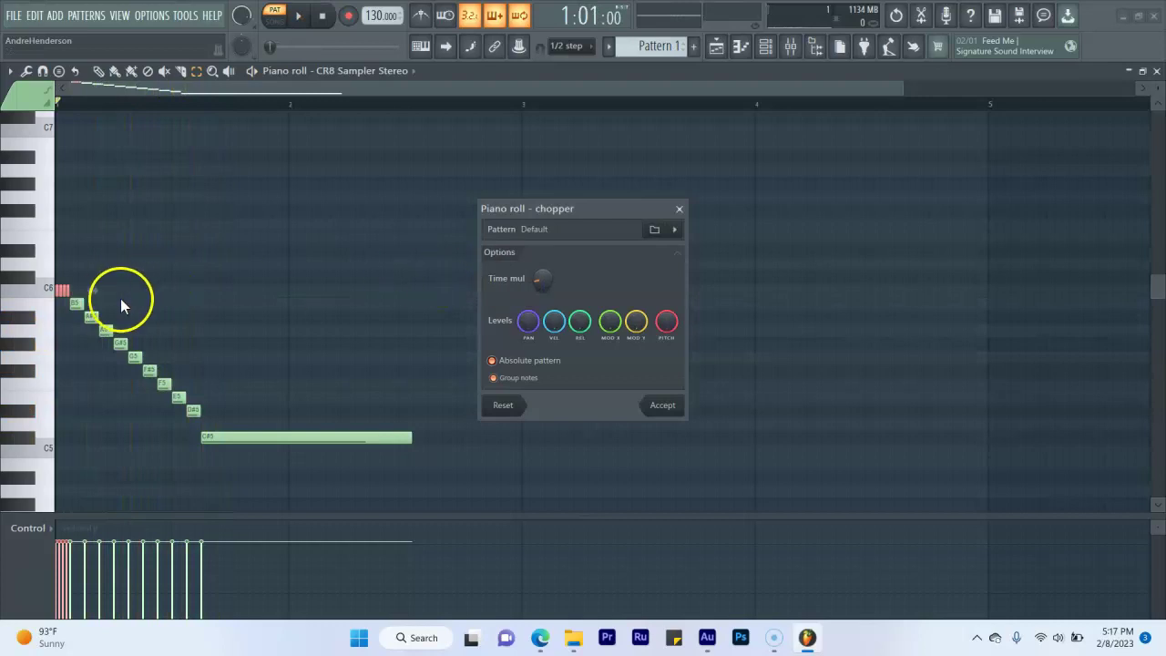
drag(540, 280, 542, 282)
key(space)
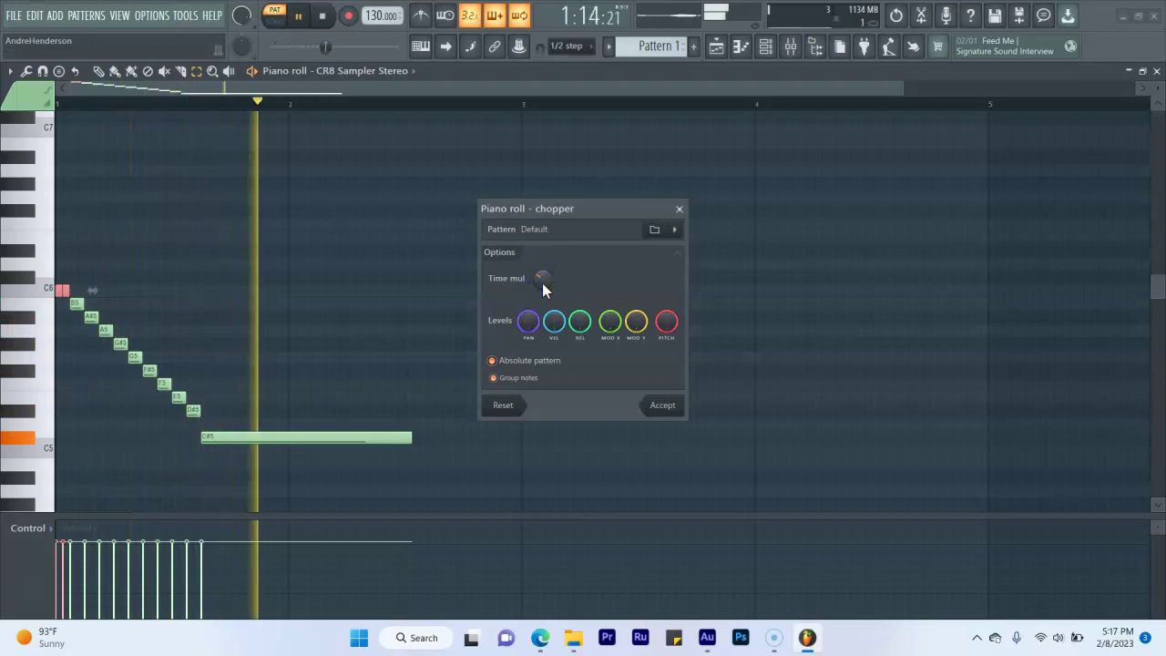
click(672, 405)
key(space)
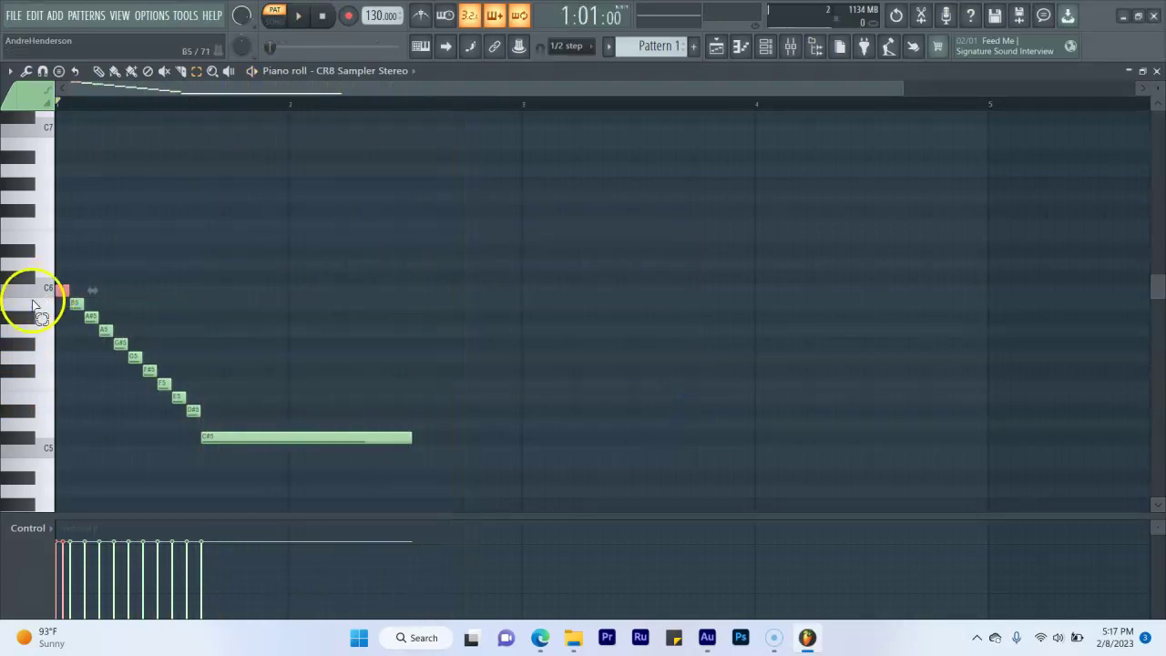
Chop the B5 note into two slices with the default chopper pattern, play the result, and accept it.
drag(91, 288, 77, 304)
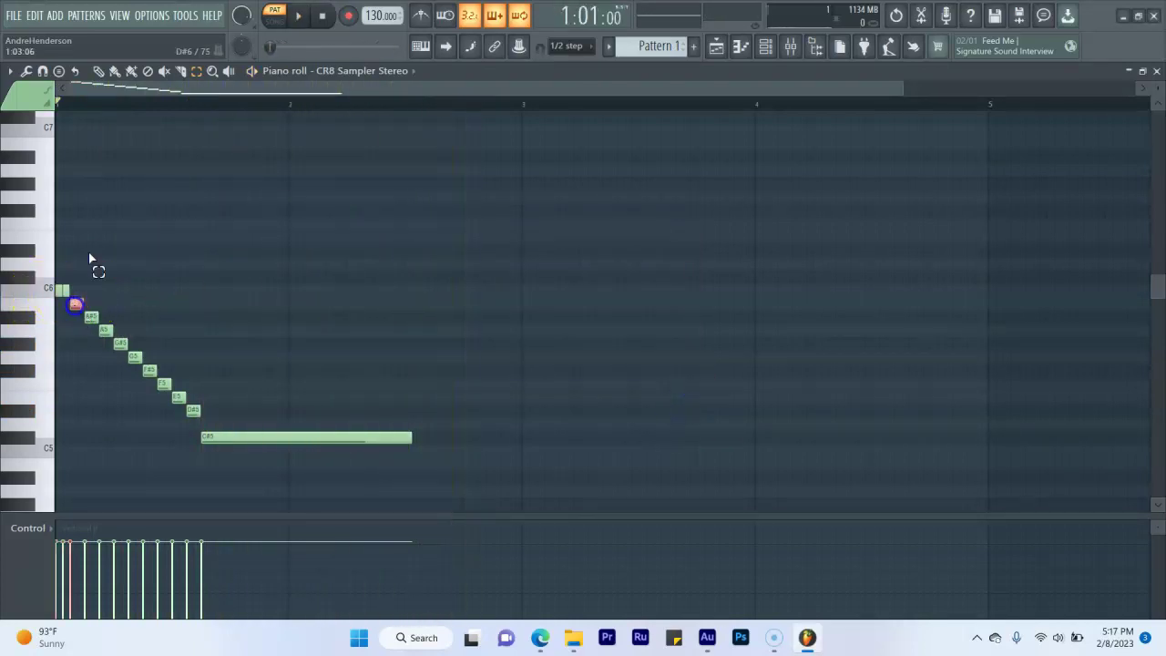
click(27, 72)
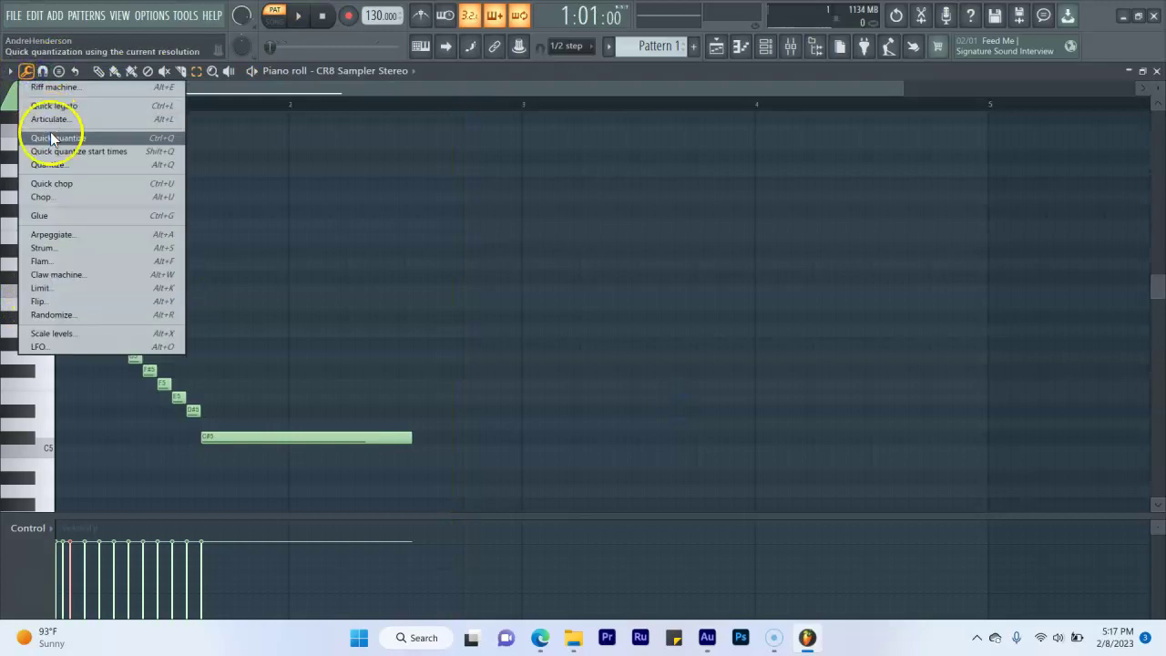
click(46, 196)
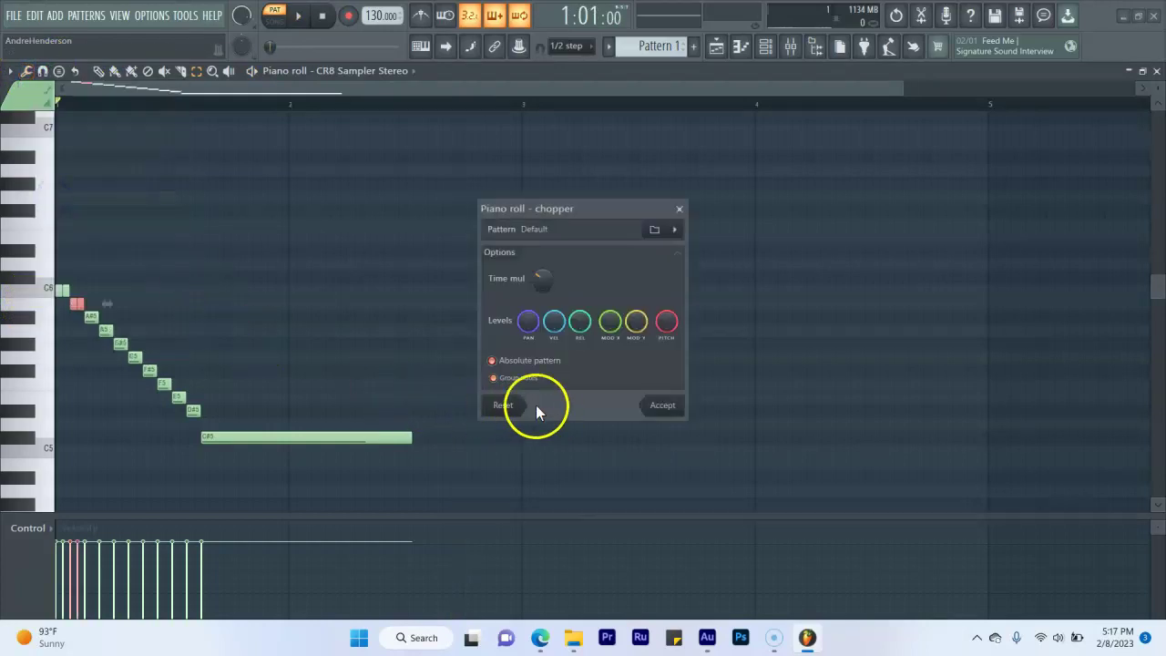
key(space)
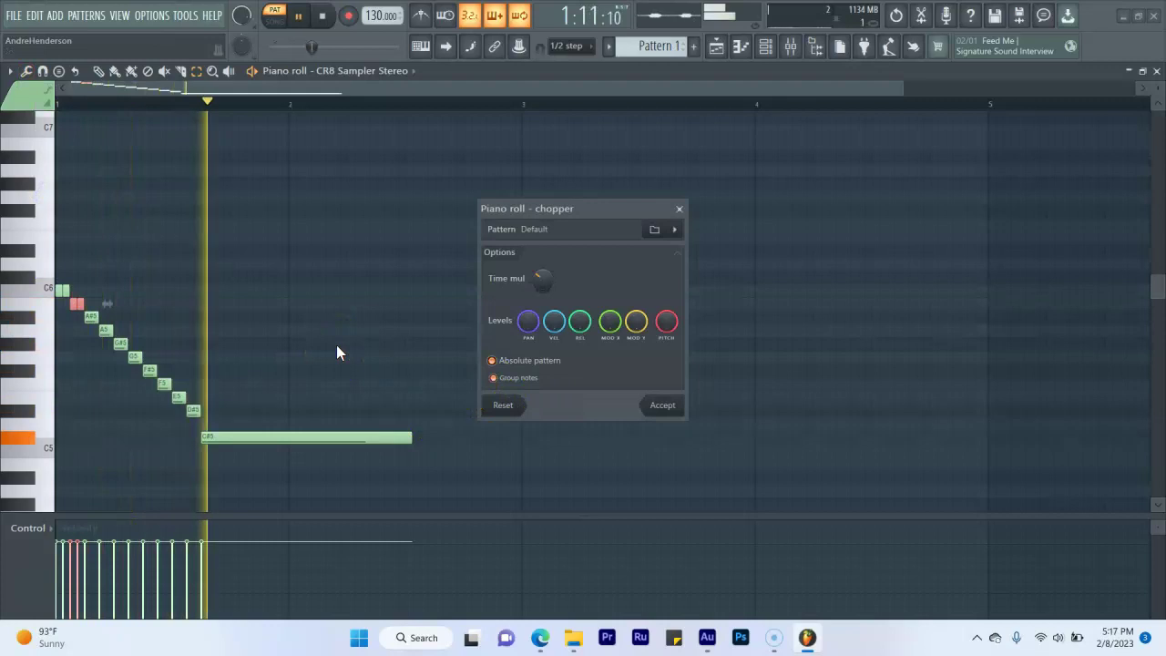
key(space)
click(664, 405)
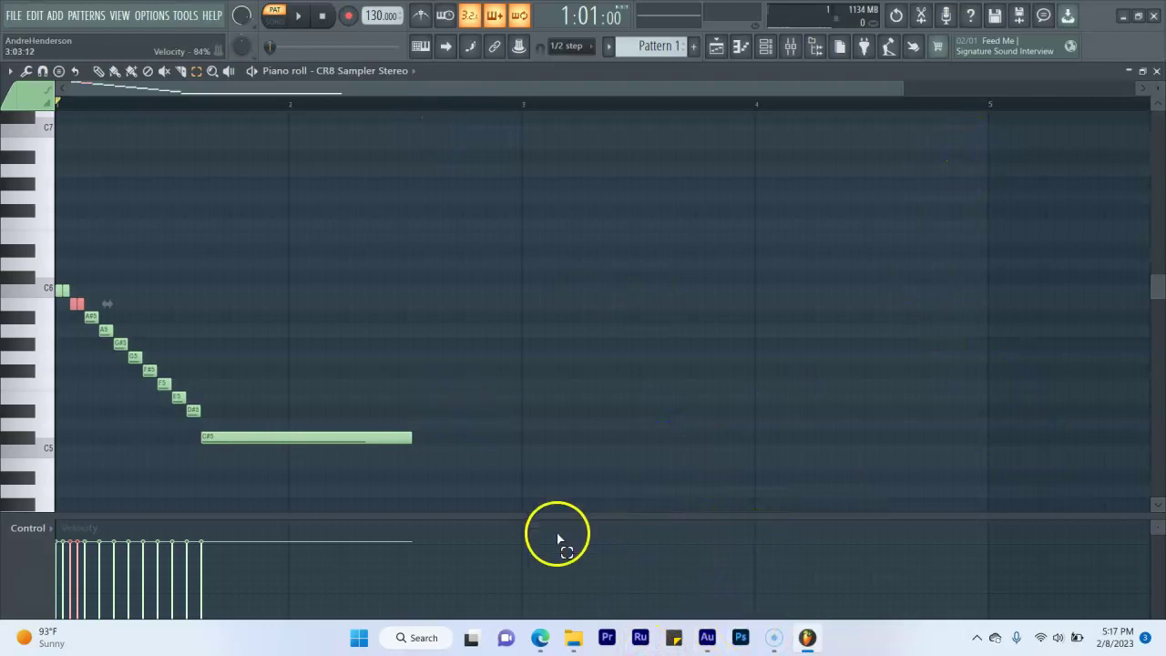
click(718, 638)
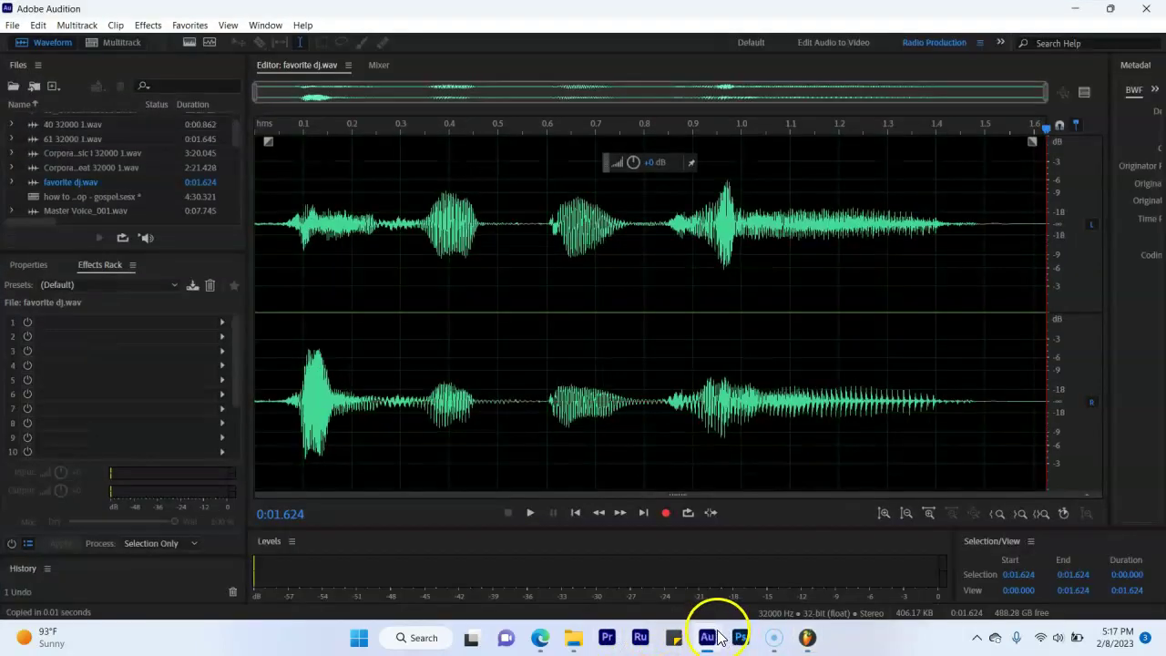
click(807, 638)
click(1154, 16)
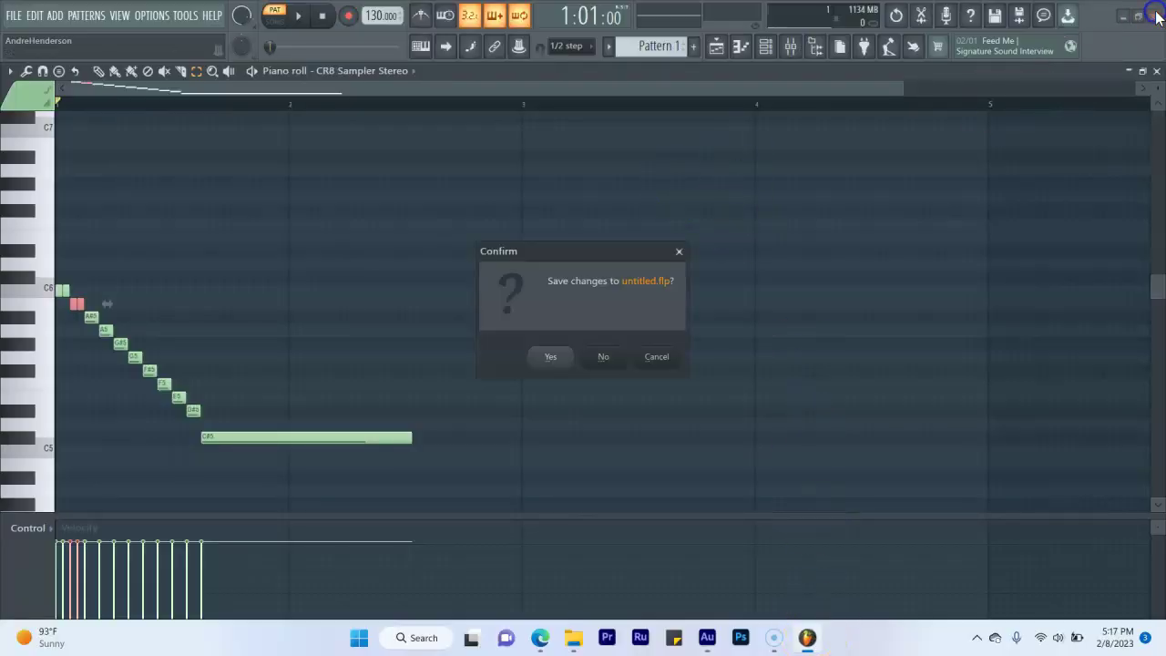
click(551, 357)
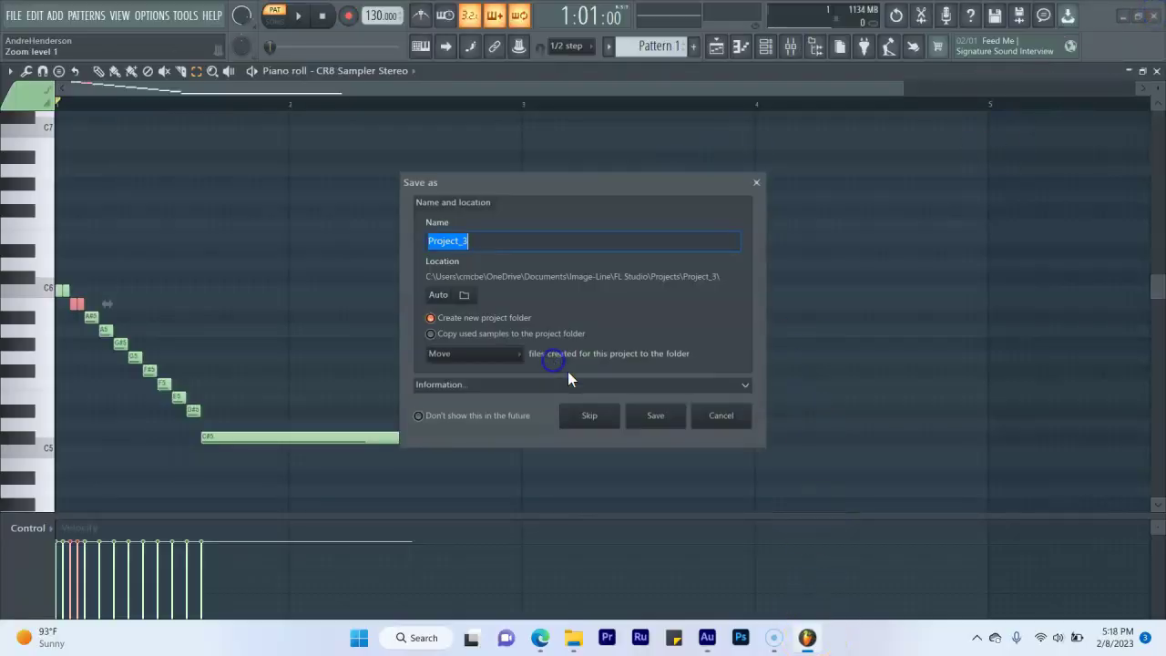
click(613, 417)
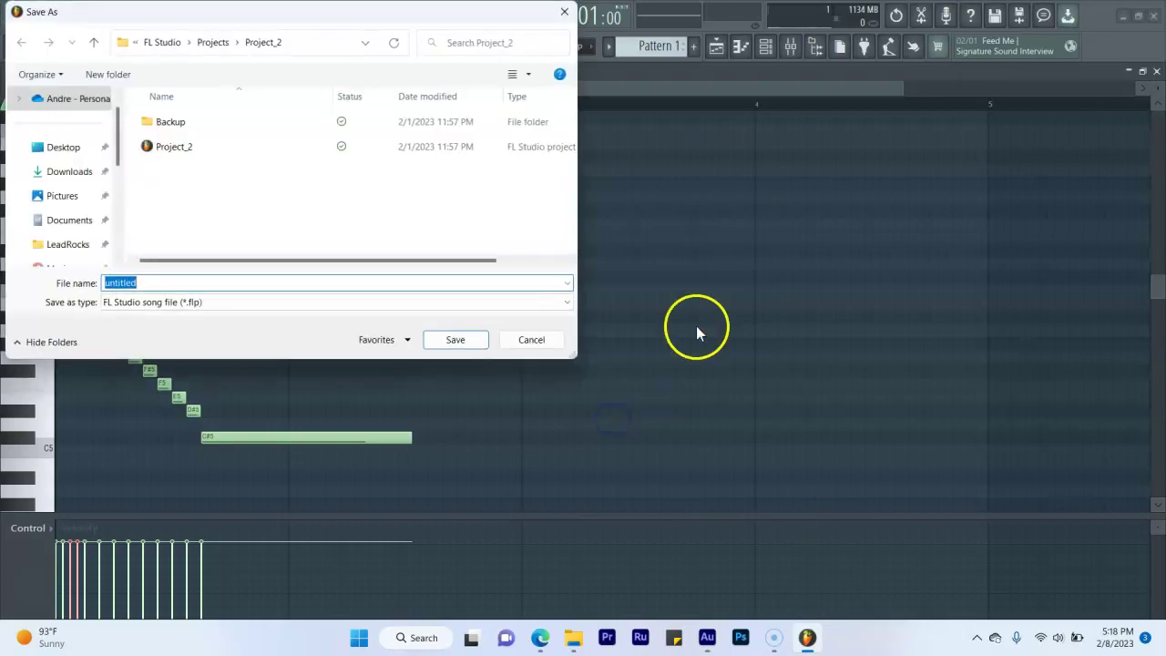
click(564, 12)
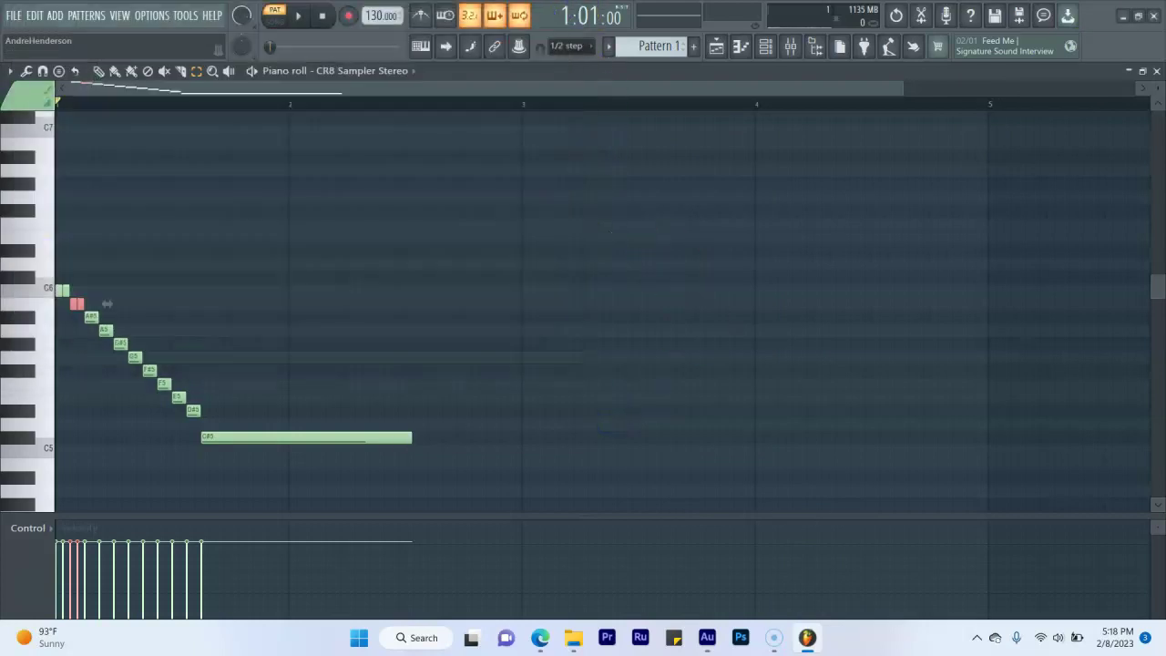
Close FL Studio without saving the untitled project and return to Adobe Audition.
click(1155, 16)
click(604, 357)
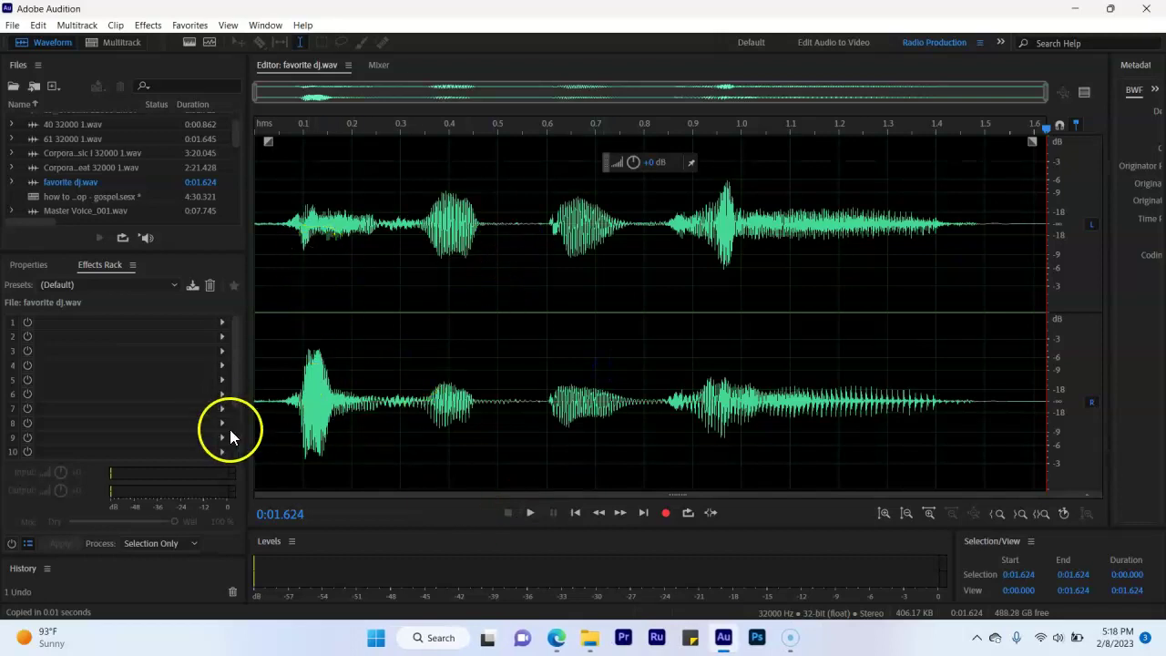
Show the gospel multitrack session and play it from about 0:10.55, just before the Master Voice_001 clip.
key(0)
drag(437, 170, 443, 137)
click(445, 141)
key(space)
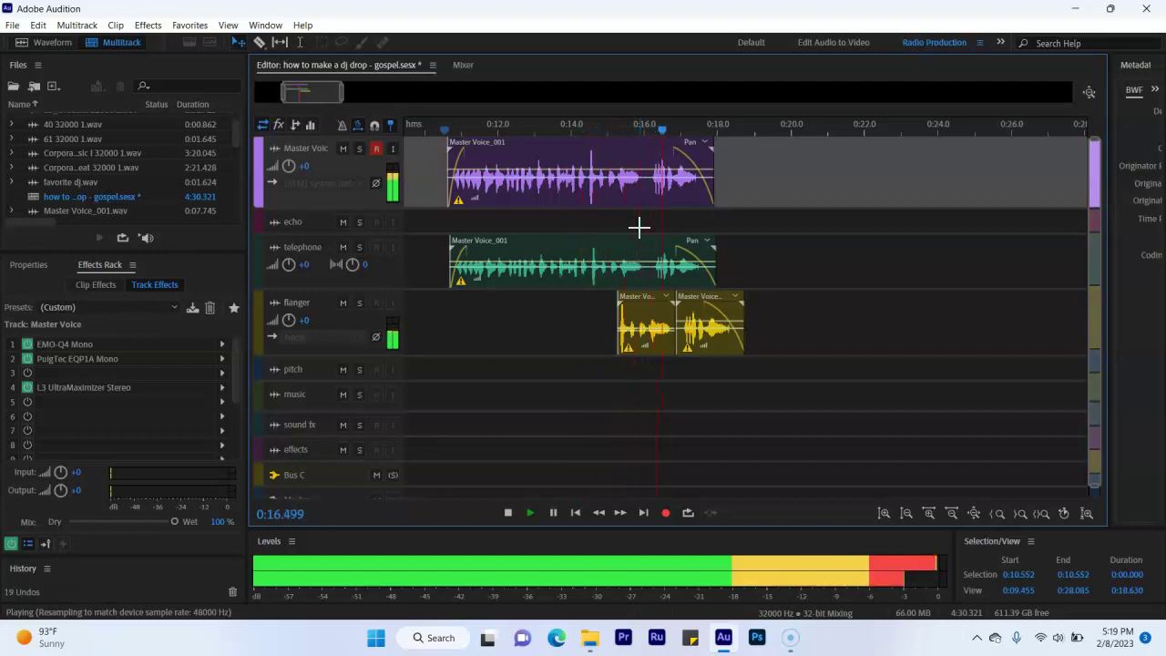
key(space)
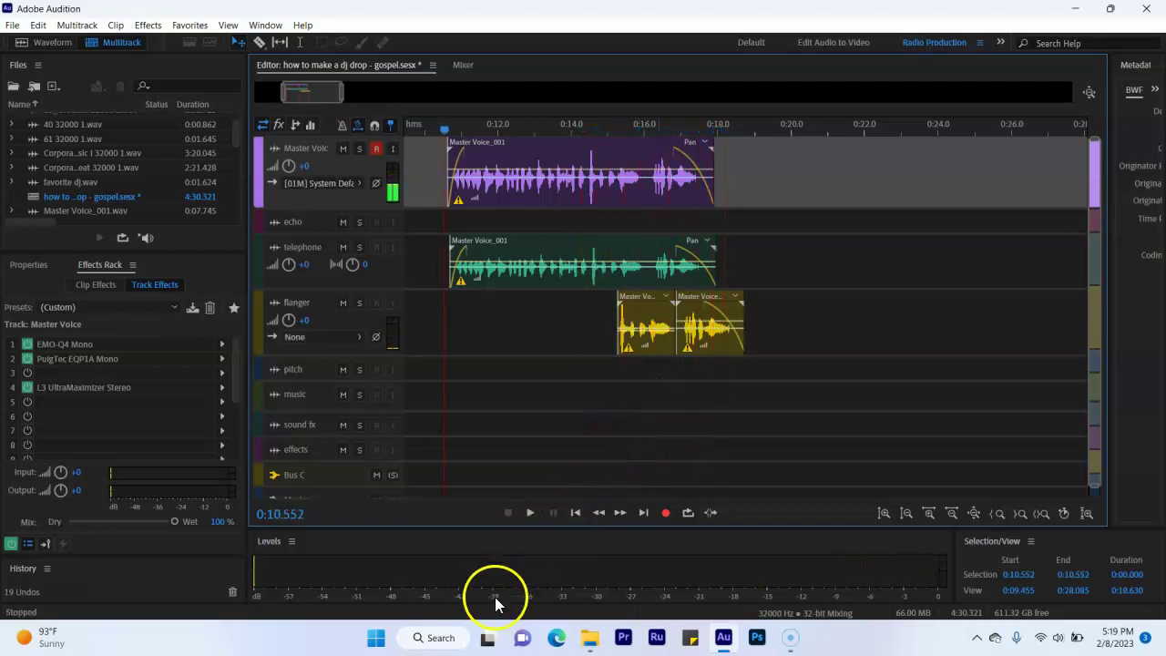
Bring "favorite dj chopped" from File Explorer into the flanger track at about 0:19.2, after the existing clips.
click(590, 637)
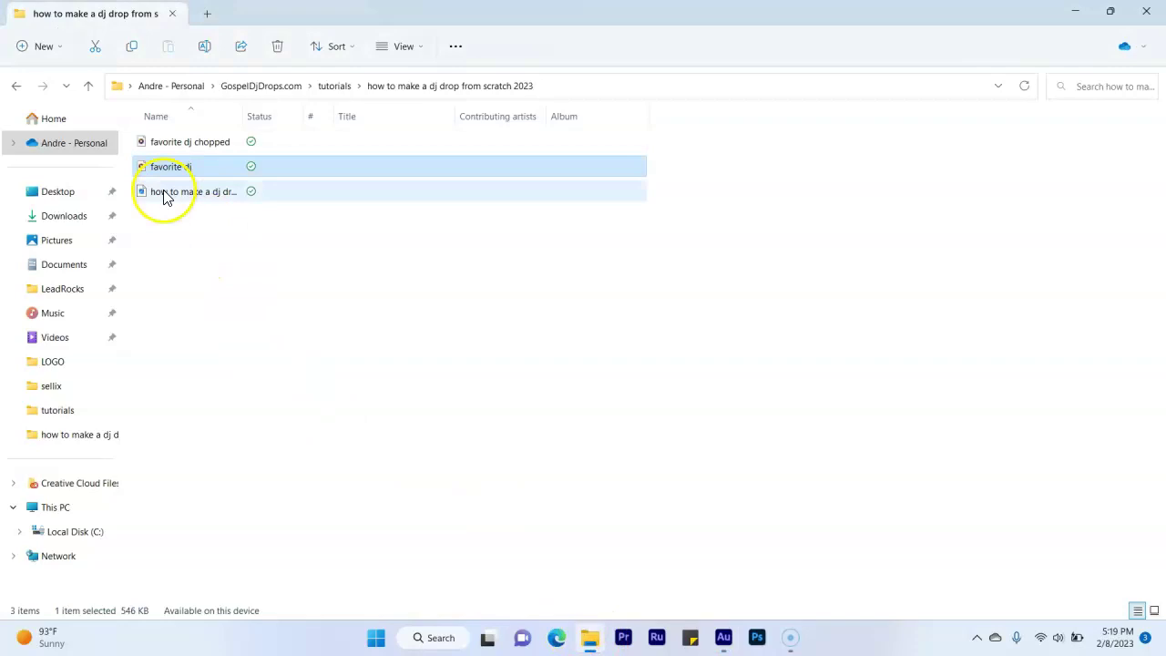
drag(189, 143, 764, 310)
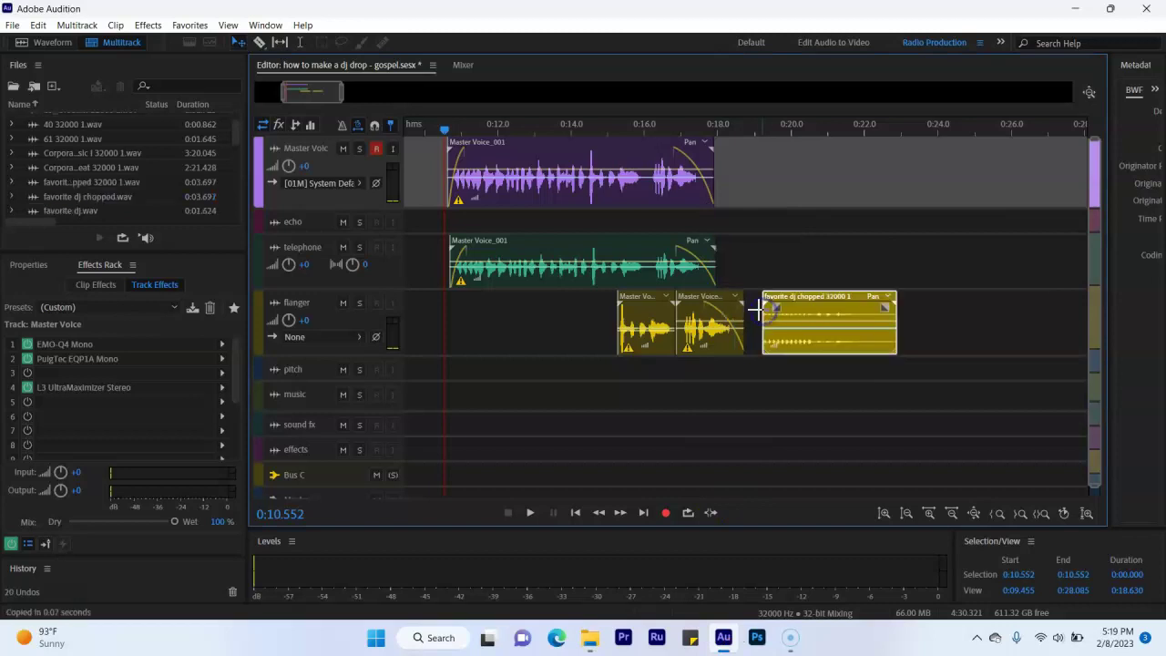
Open the "favorite dj chopped" clip in the waveform editor and normalize its level.
double_click(814, 320)
double_click(447, 334)
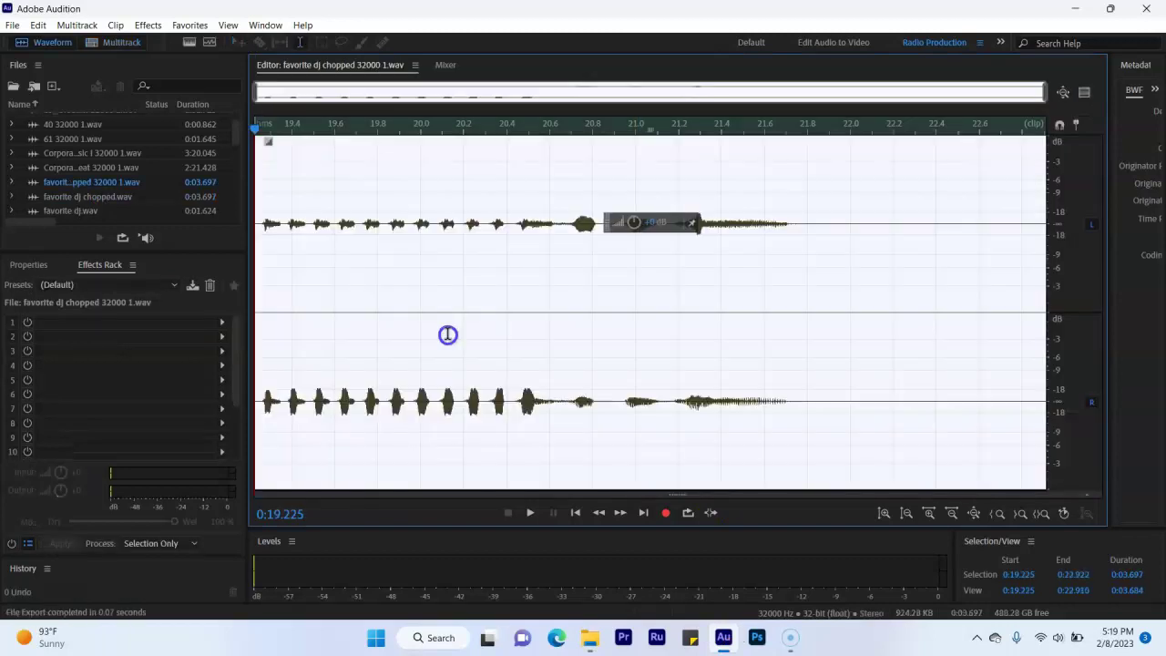
click(148, 26)
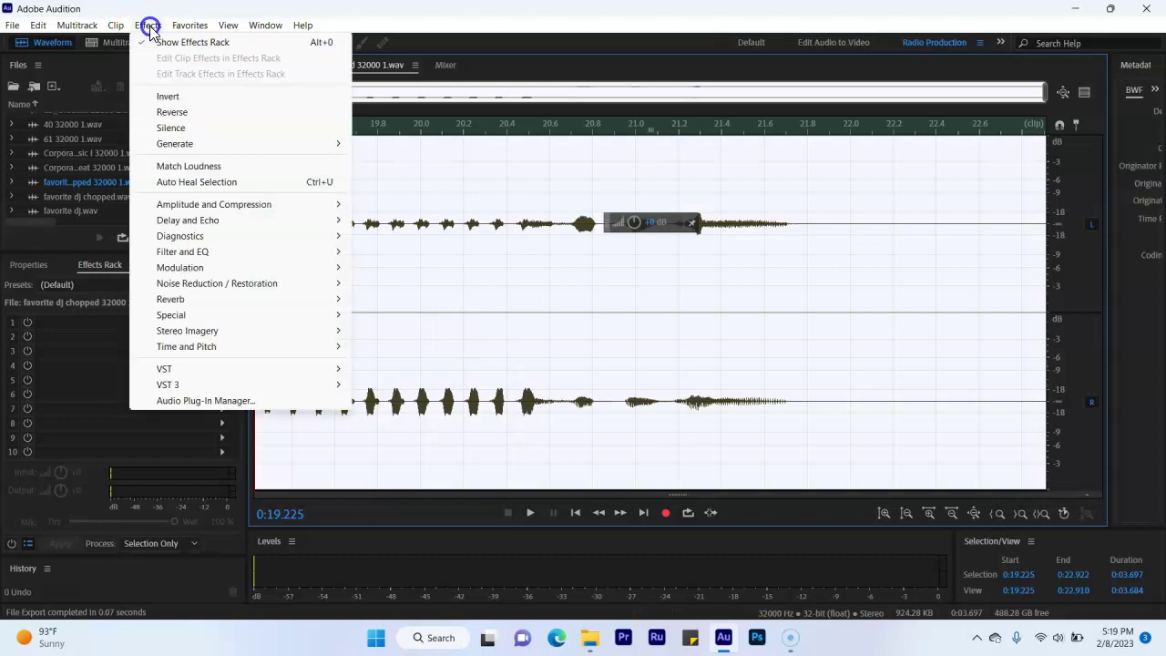
click(193, 206)
click(391, 219)
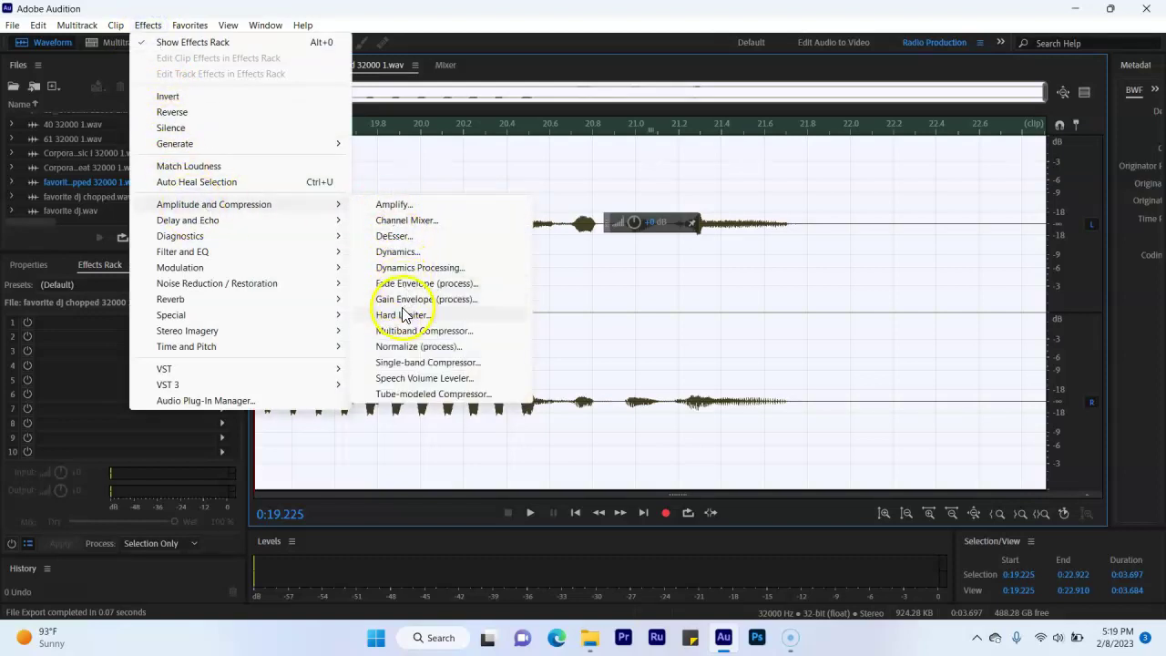
click(416, 345)
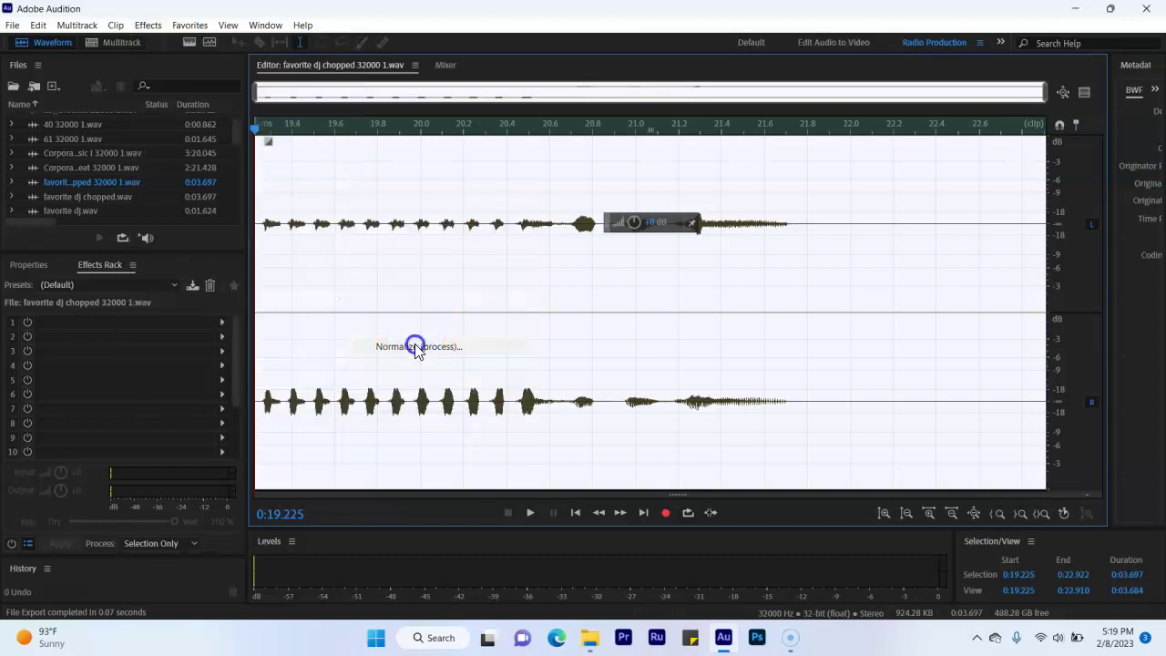
click(575, 355)
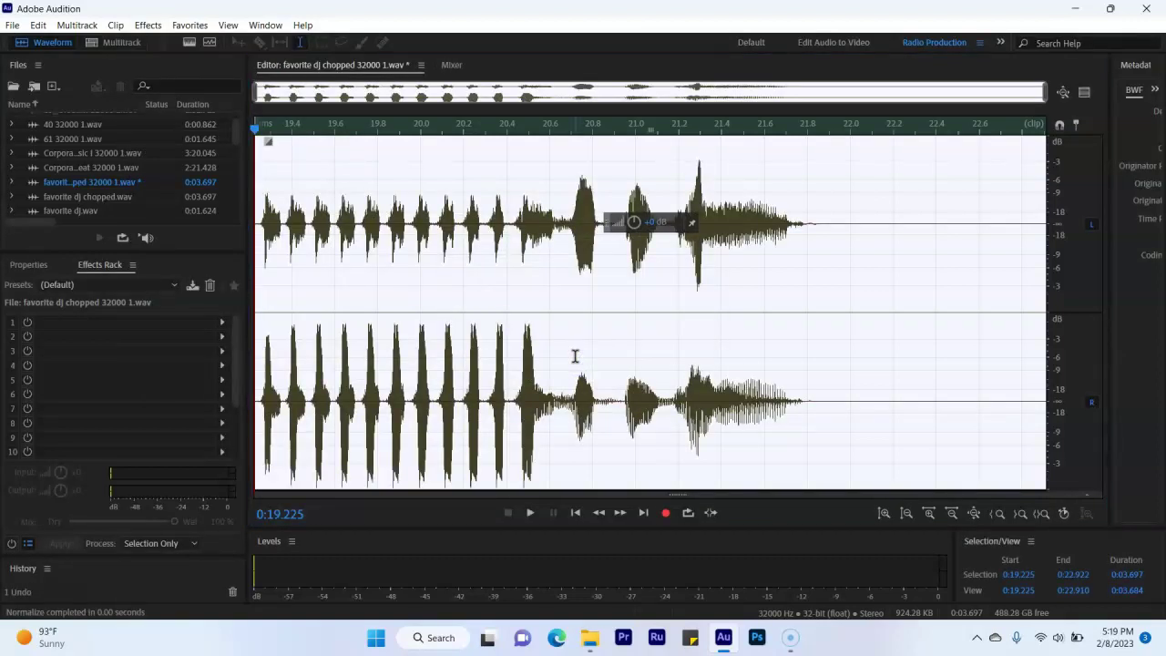
Play the normalized chopped audio and return to the gospel multitrack session.
key(space)
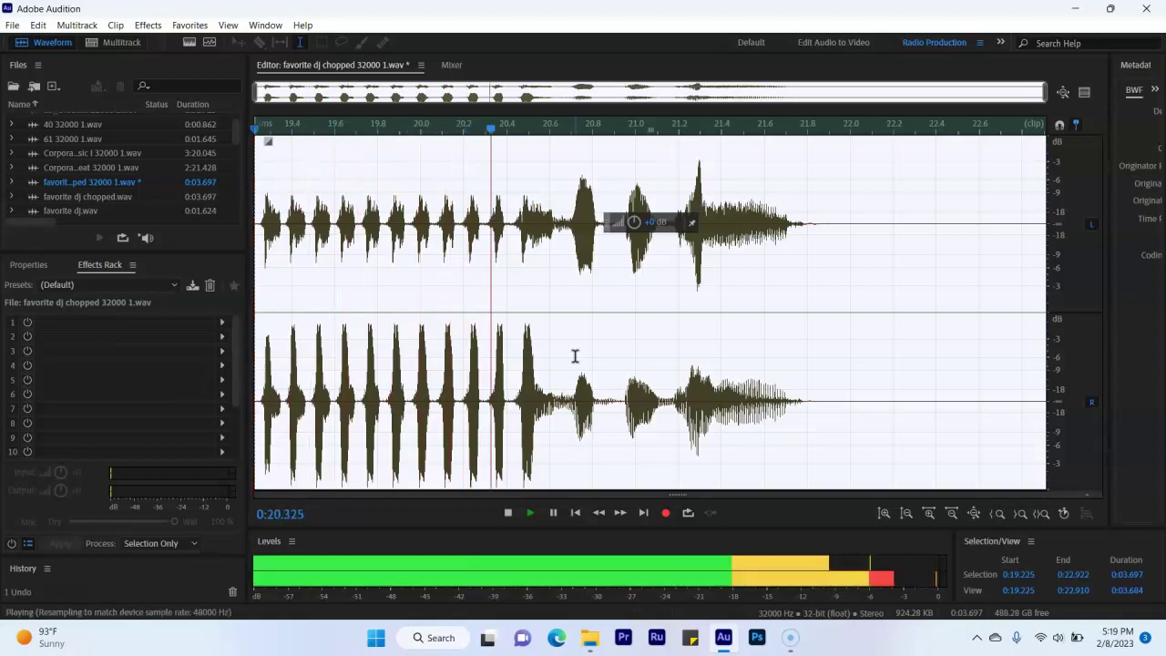
key(space)
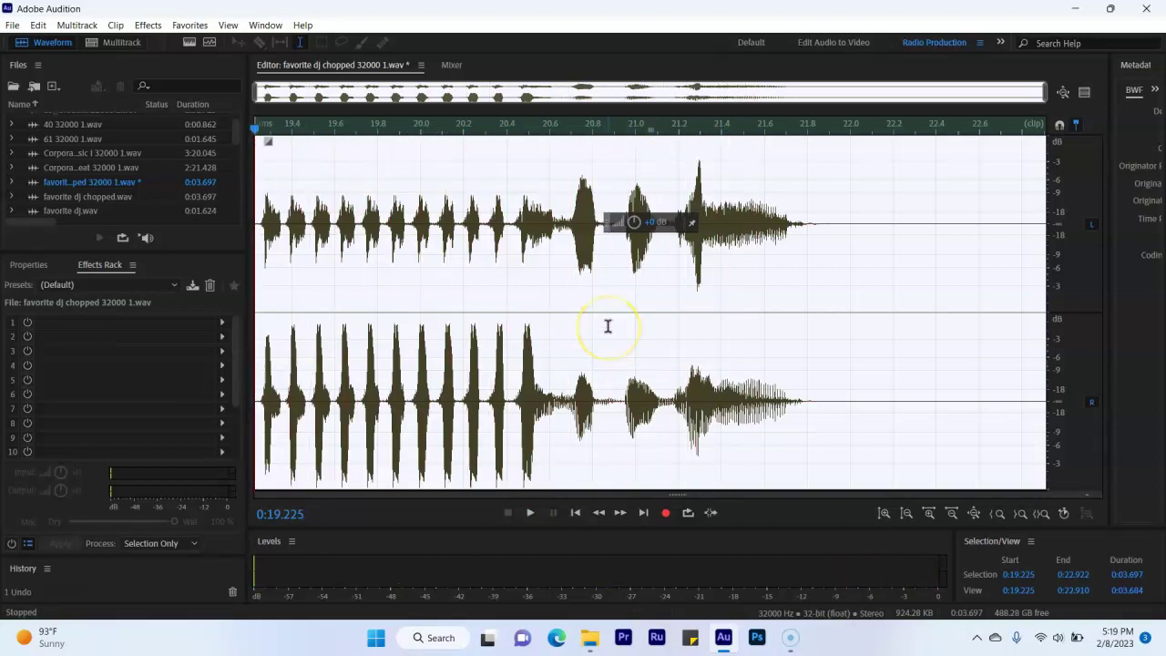
key(0)
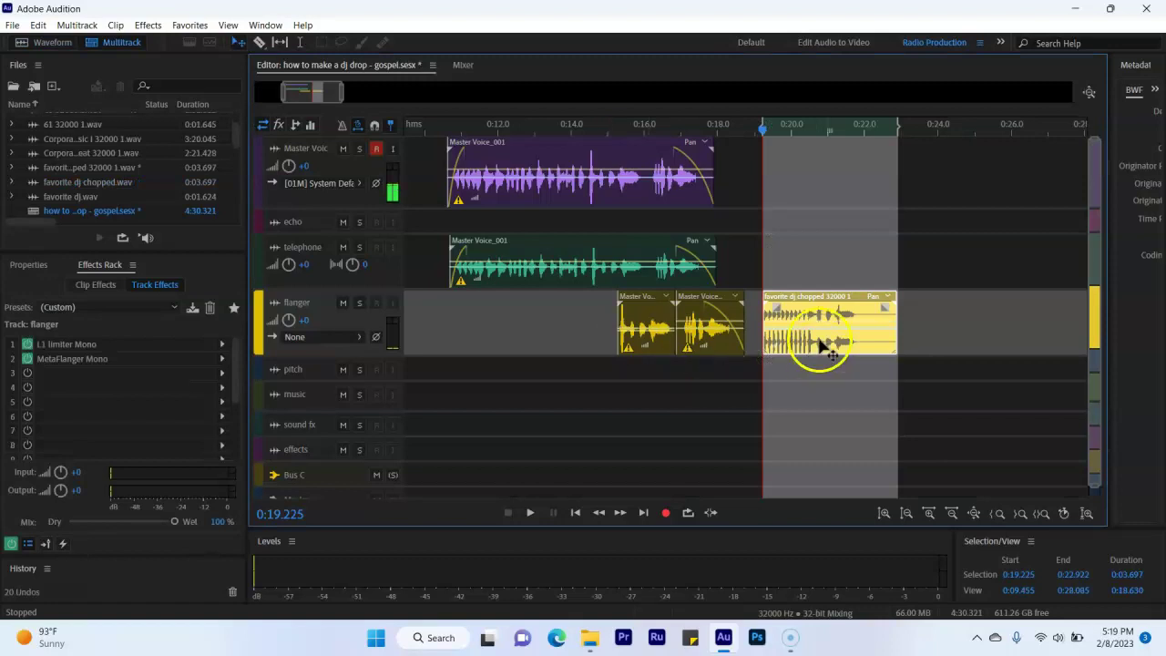
Clear the time selection over the chopped clip and play the session from about 0:15.0.
right_click(819, 129)
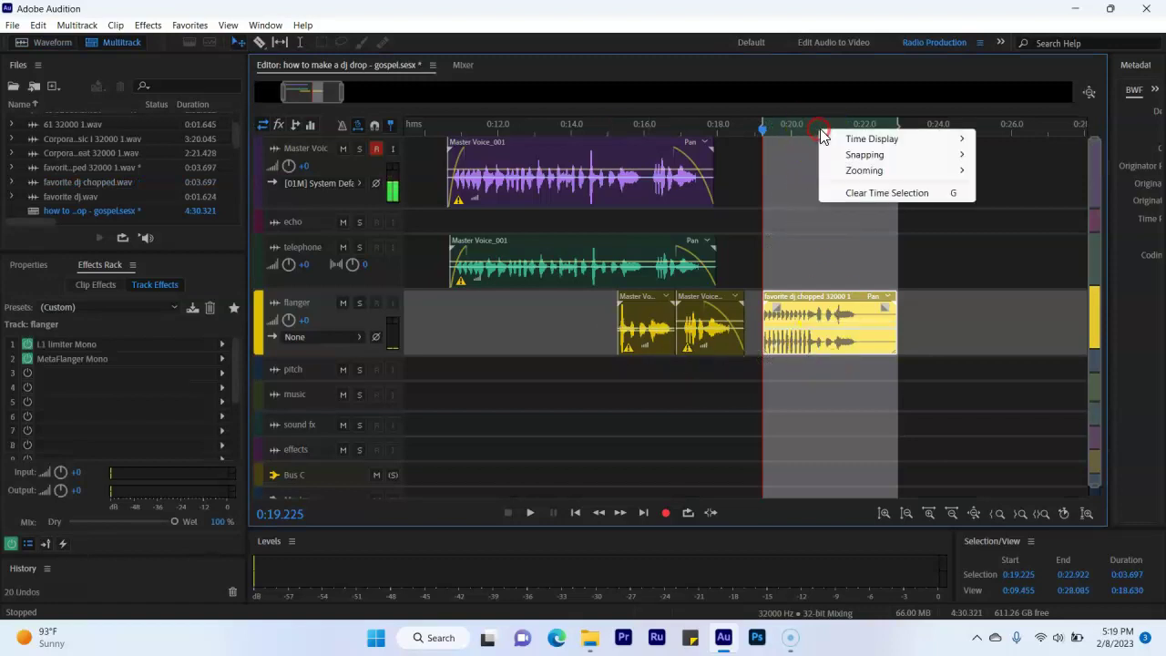
click(847, 192)
key(space)
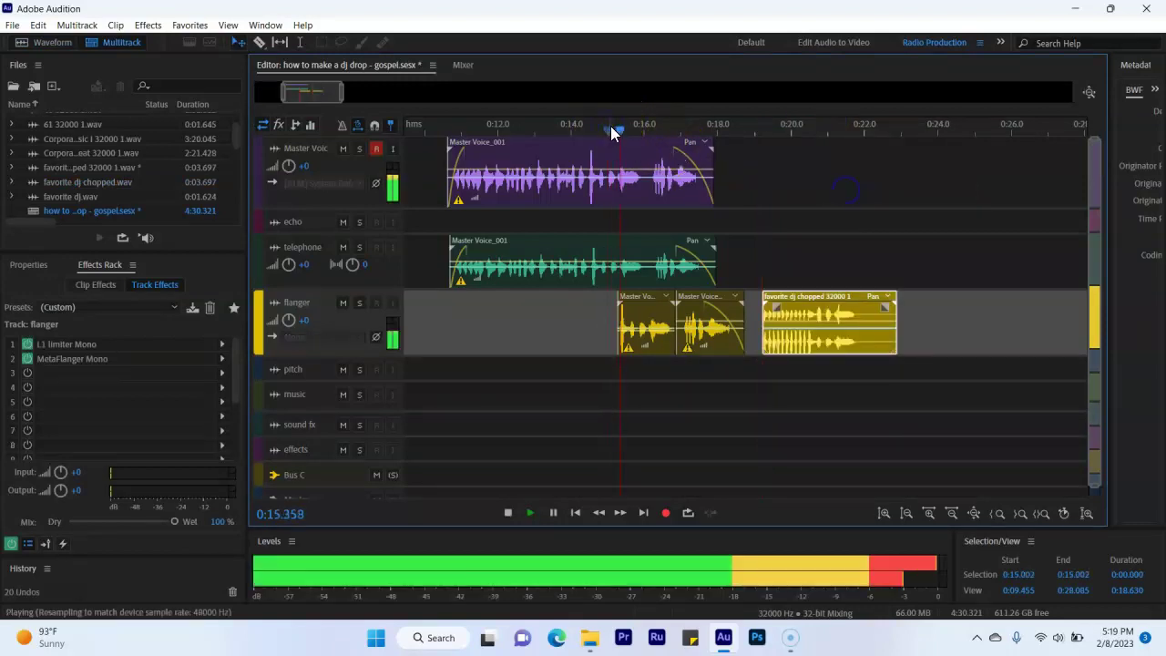
click(637, 143)
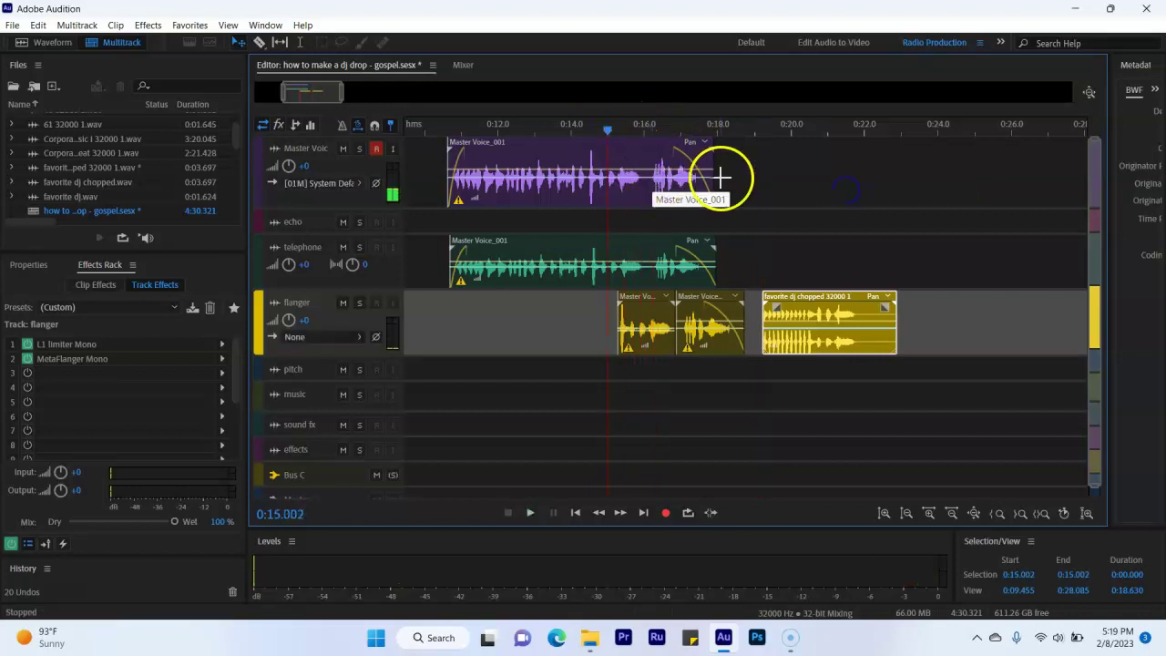
Split the Master Voice_001 clips on the Master Voice and telephone tracks at about 0:16.0, before the closing phrase.
key(r)
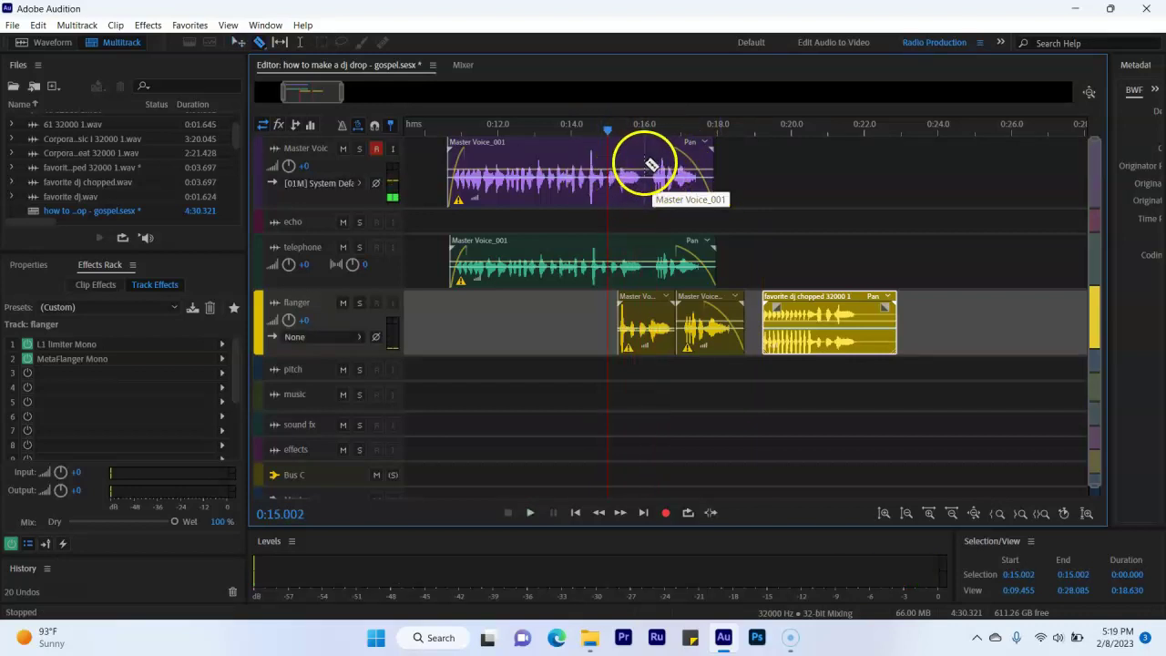
click(645, 164)
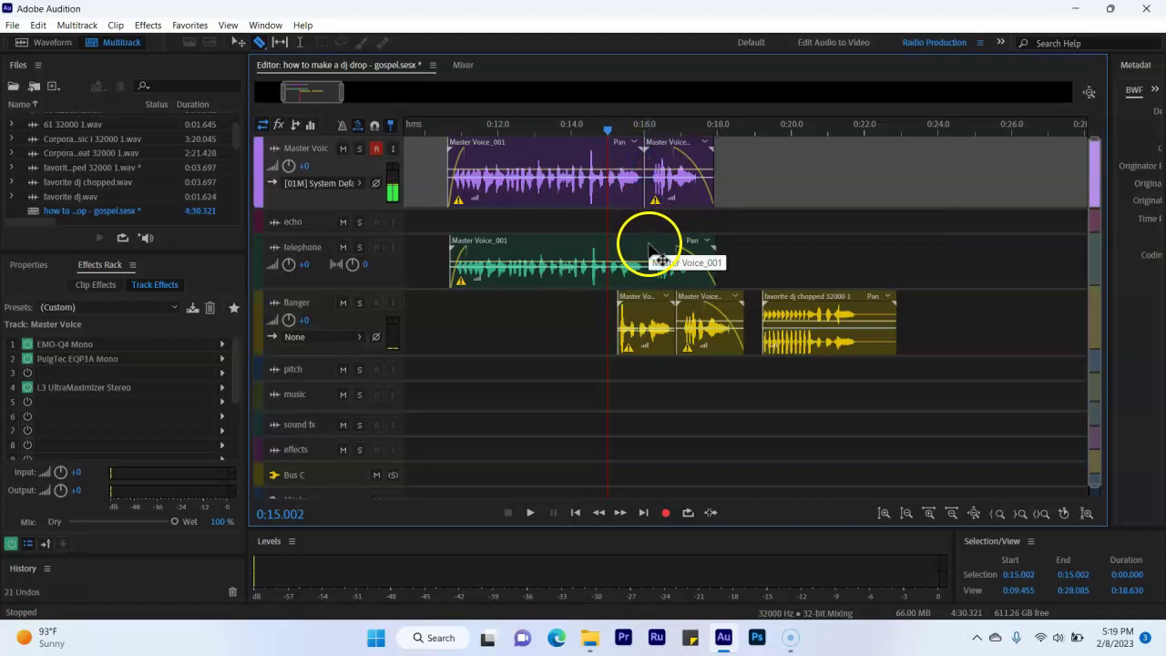
click(650, 248)
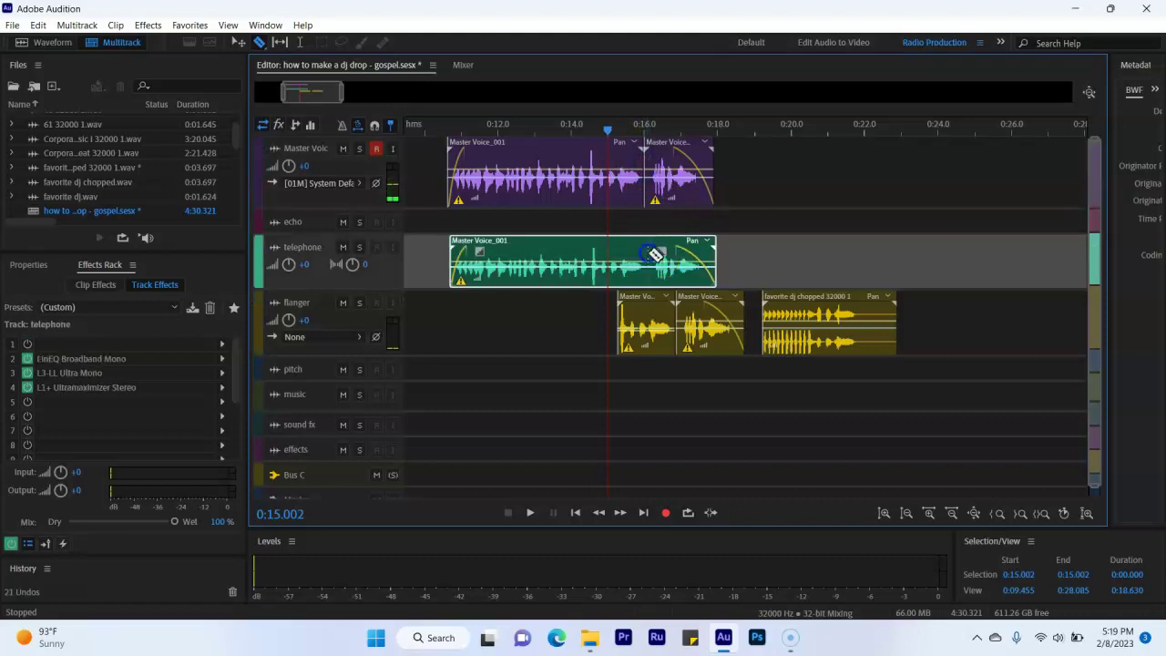
click(648, 254)
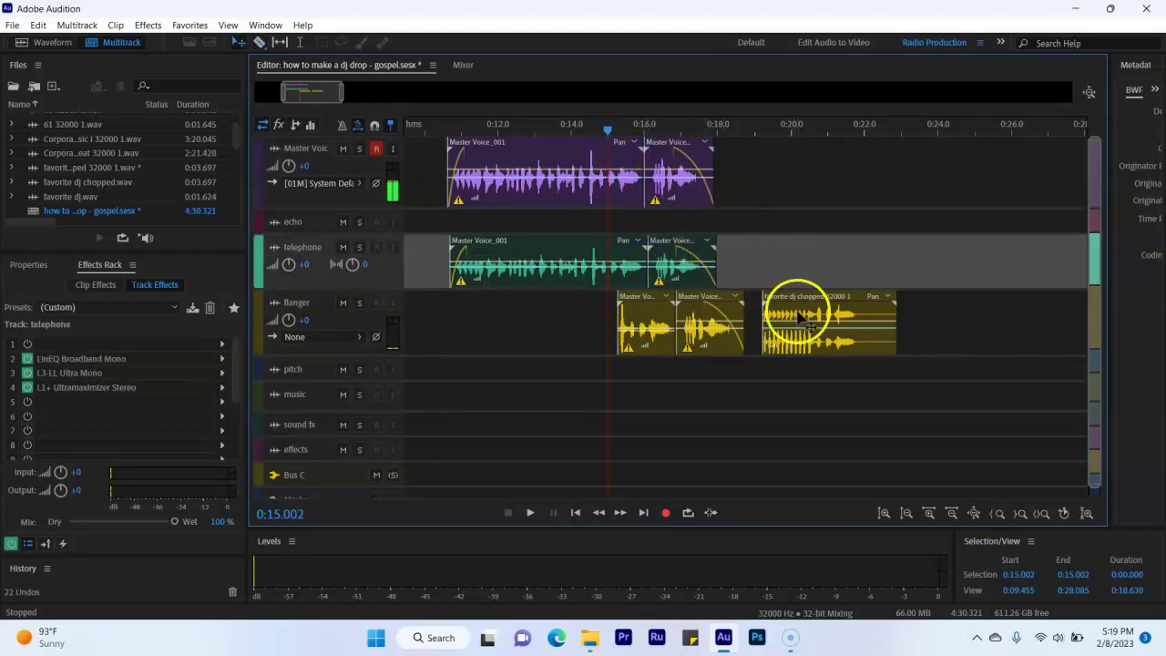
Move the chopped clip out to about 0:24.5 and the three closing voice clips together to about 0:17.8.
drag(794, 325, 989, 325)
drag(778, 156, 703, 359)
click(646, 195)
drag(668, 159, 735, 159)
click(568, 126)
key(space)
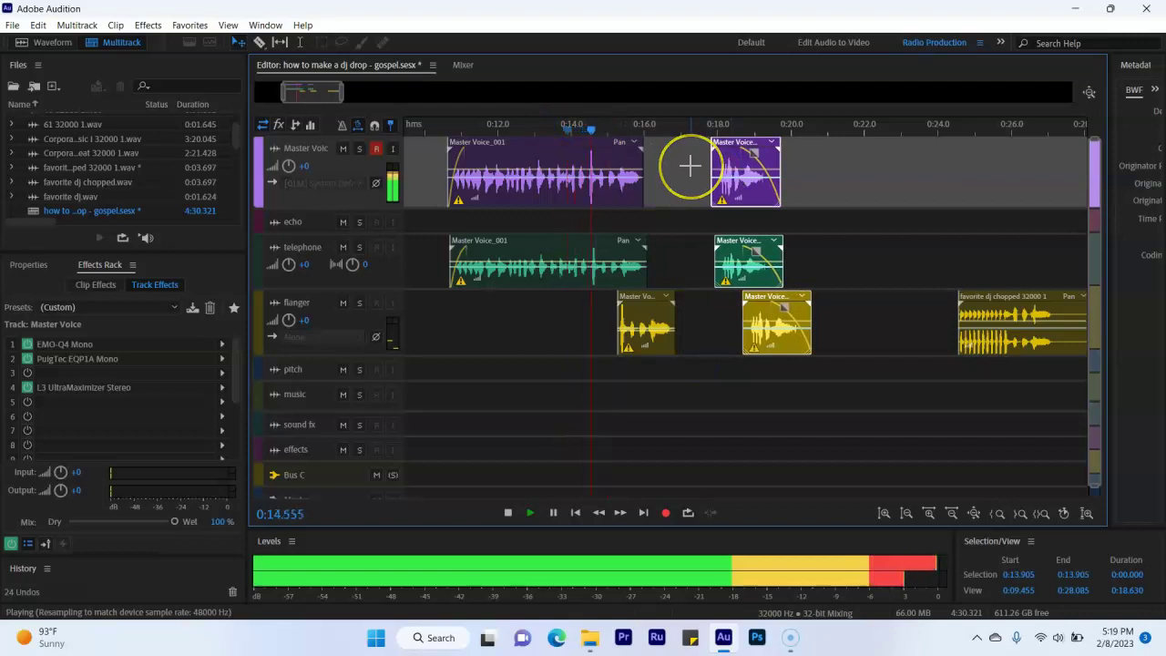
Move the three closing voice clips to about 0:21.1 and the chopped clip onto the music track at about 0:16.4.
drag(704, 163, 860, 181)
drag(997, 310, 688, 369)
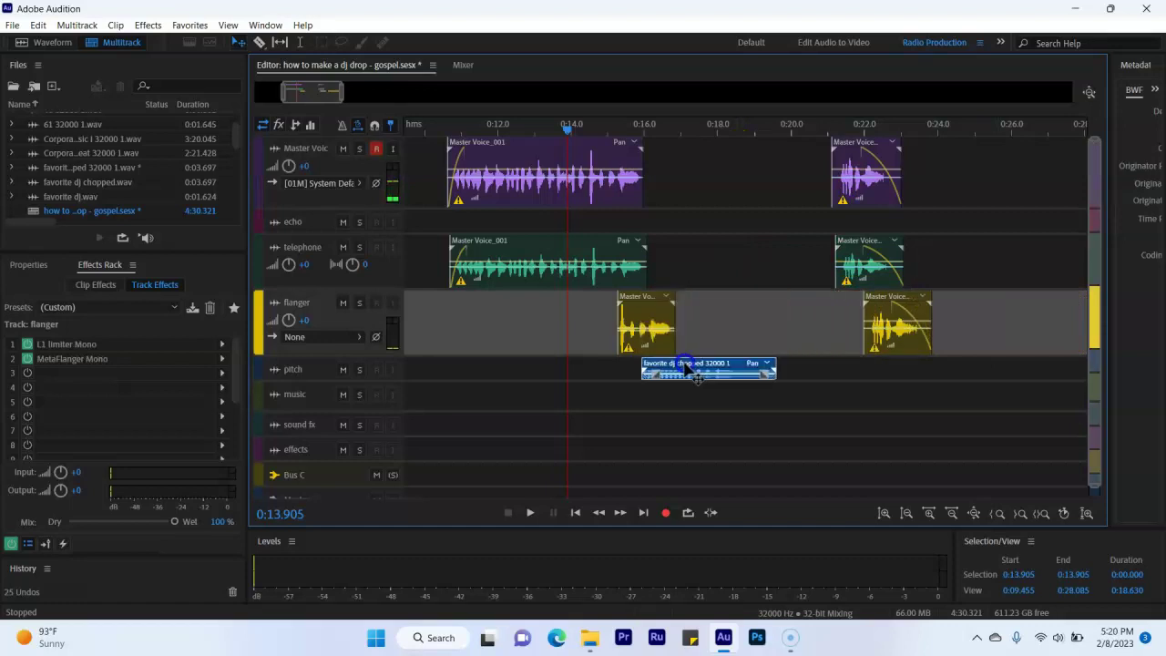
drag(688, 369, 703, 399)
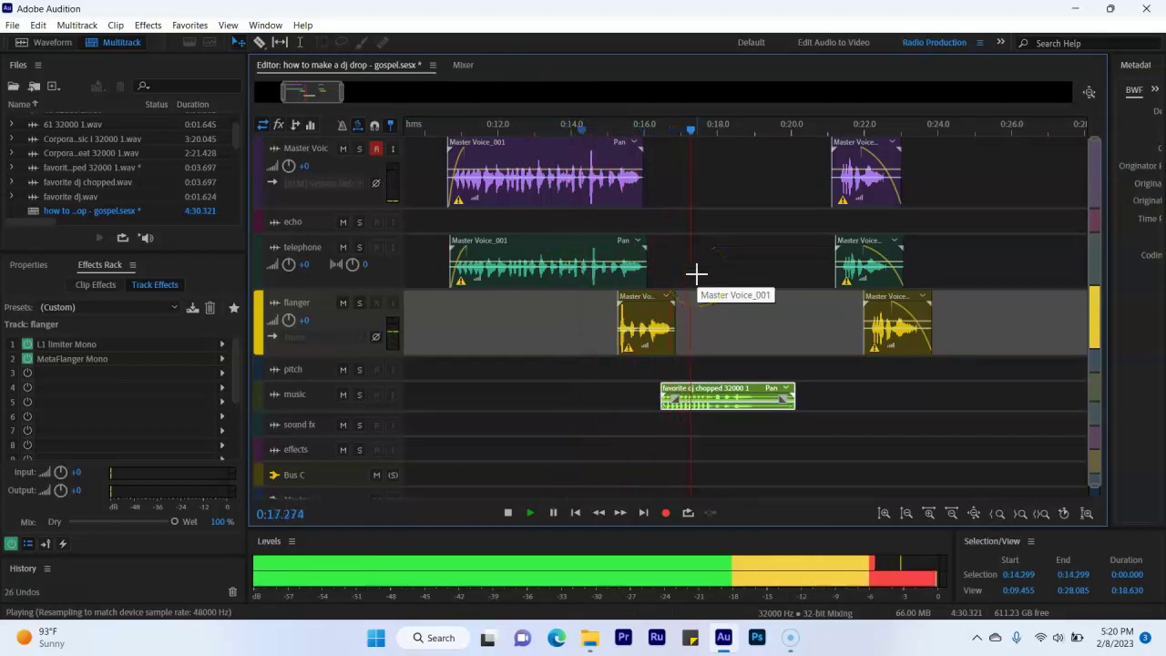
key(space)
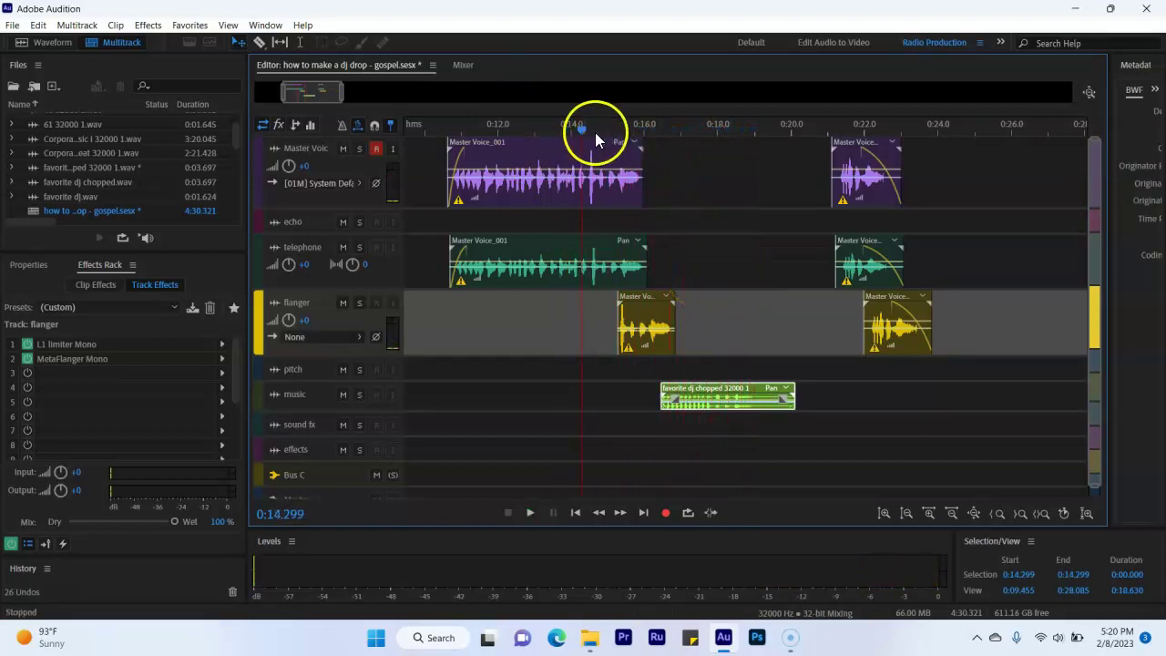
Replace the first flanger voice clip with the chopped clip at about 0:15.8 and play from about 0:13.8.
click(450, 135)
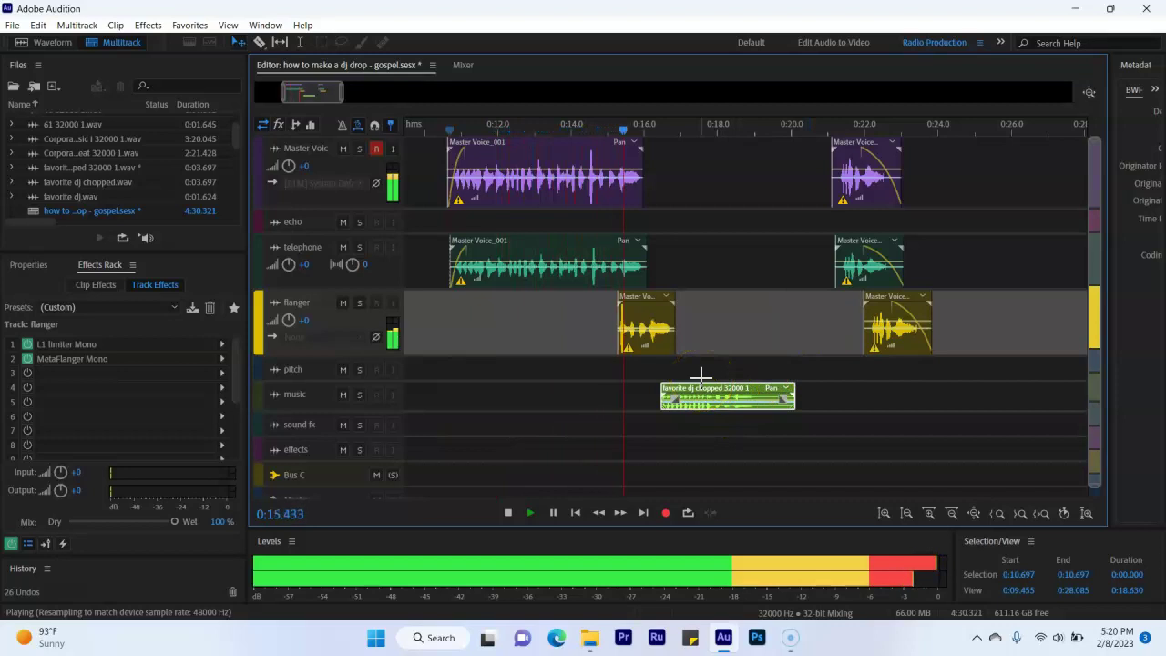
click(649, 324)
key(space)
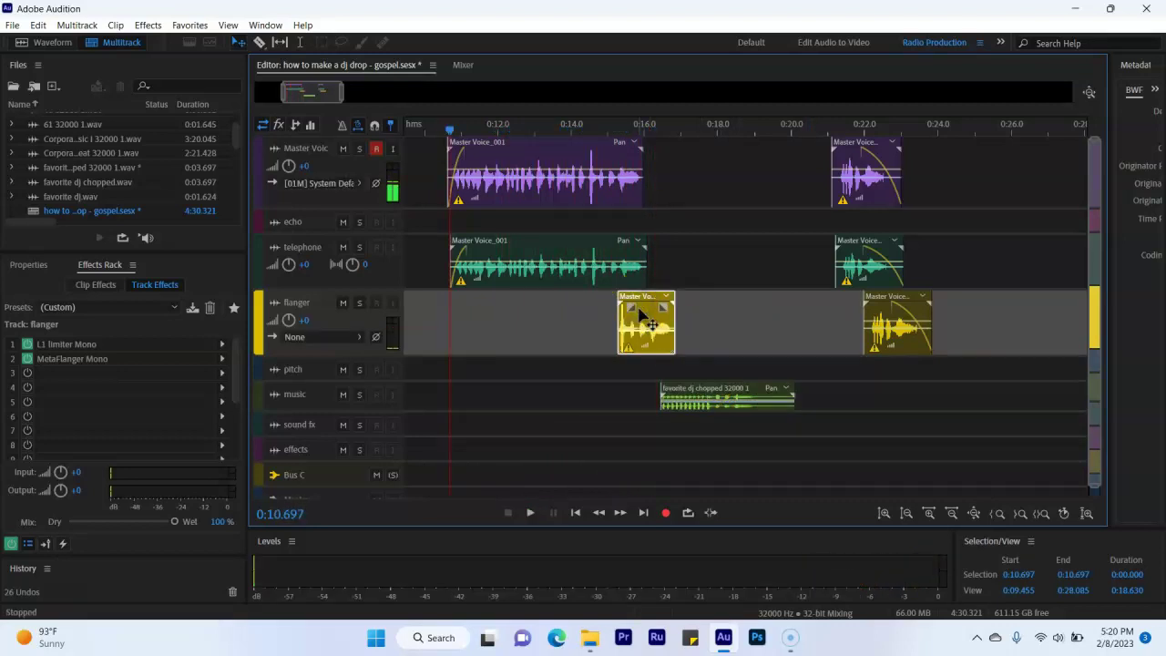
key(Delete)
drag(685, 405, 660, 339)
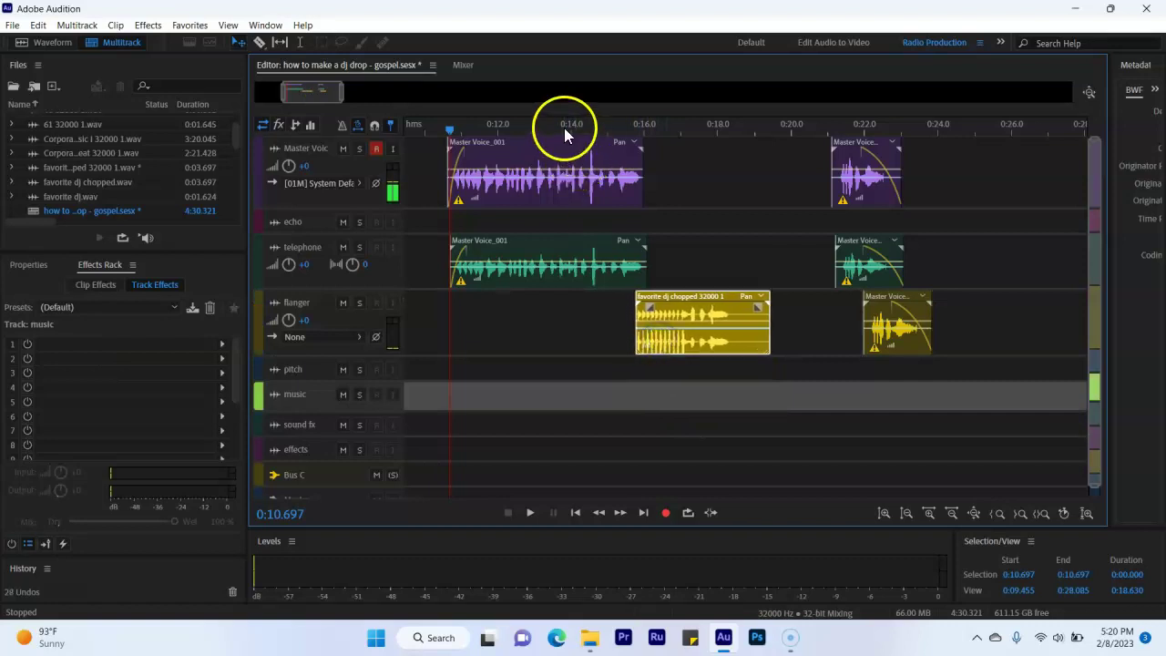
click(565, 127)
key(space)
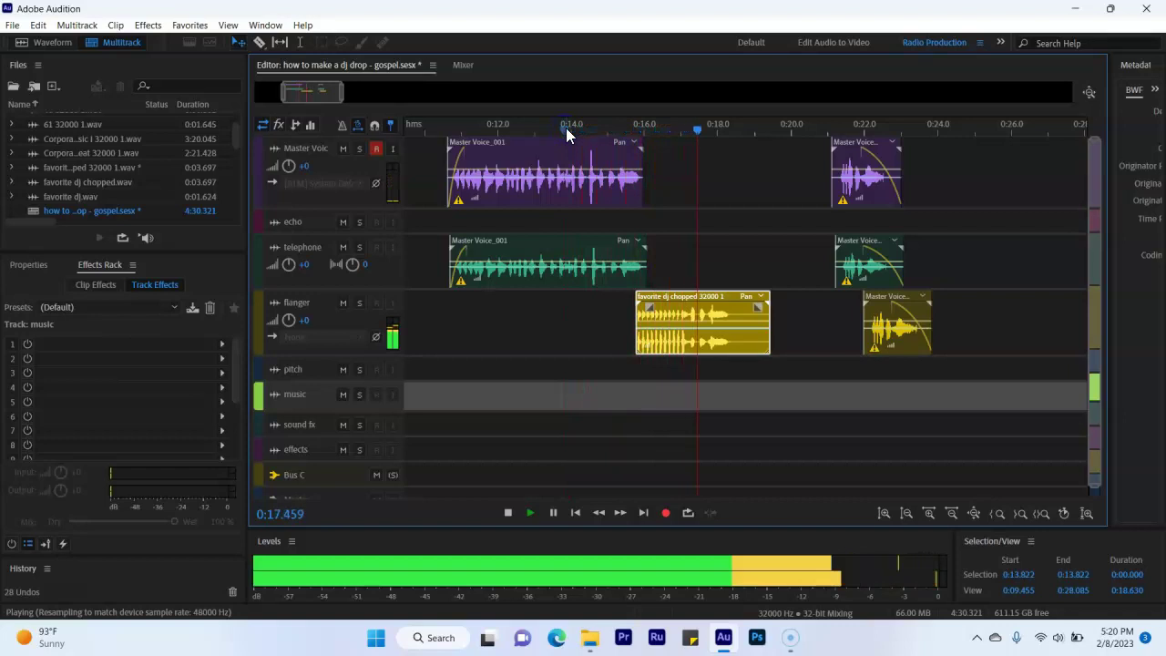
key(space)
Move the three closing voice clips back to about 0:19.2 and trim the silent end off the chopped clip.
drag(975, 175, 861, 367)
click(829, 159)
drag(847, 159, 774, 184)
drag(769, 319, 744, 320)
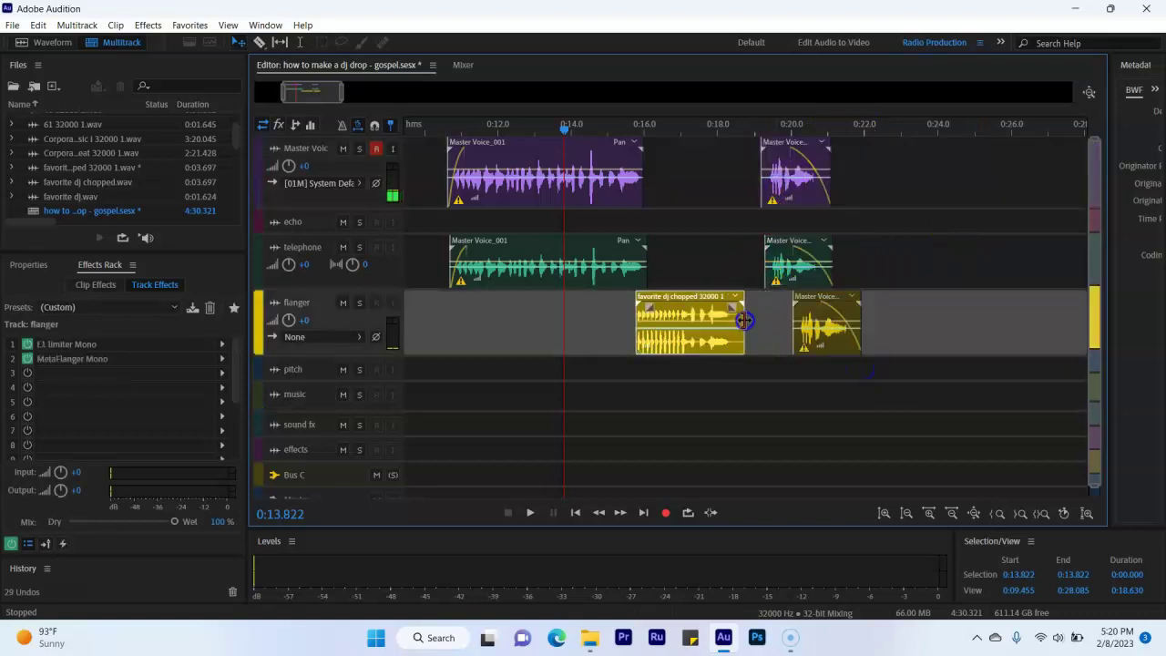
Move the three closing voice clips to about 0:18.1, right after the chopped clip, and play from about 0:13.8.
click(786, 172)
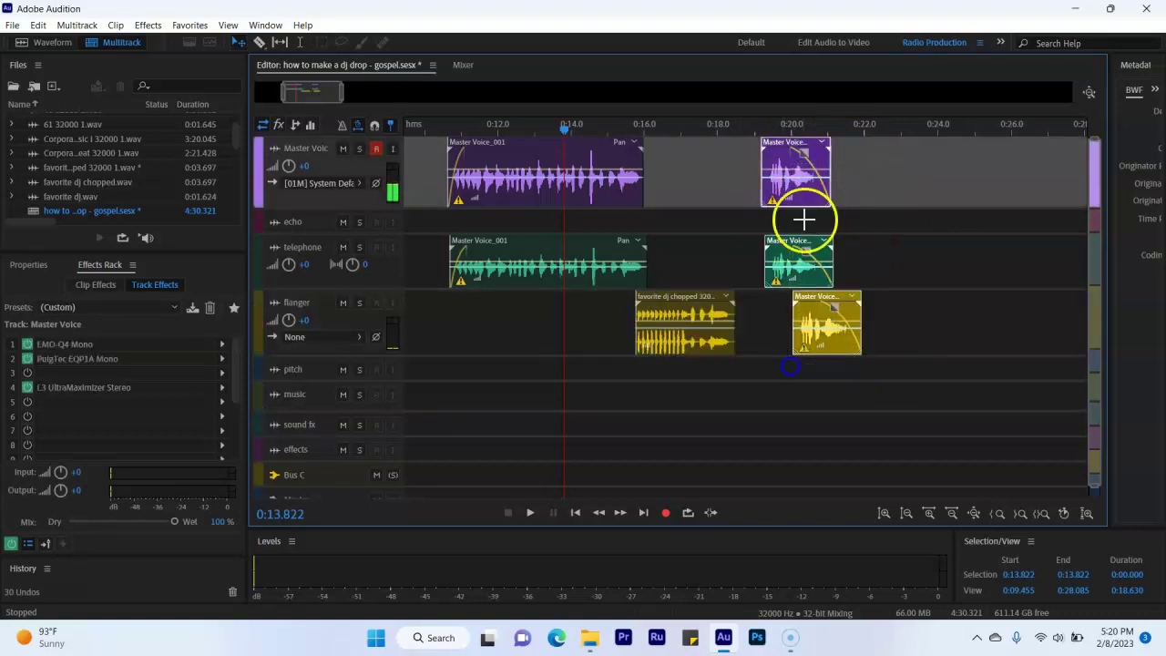
drag(785, 161, 744, 164)
key(space)
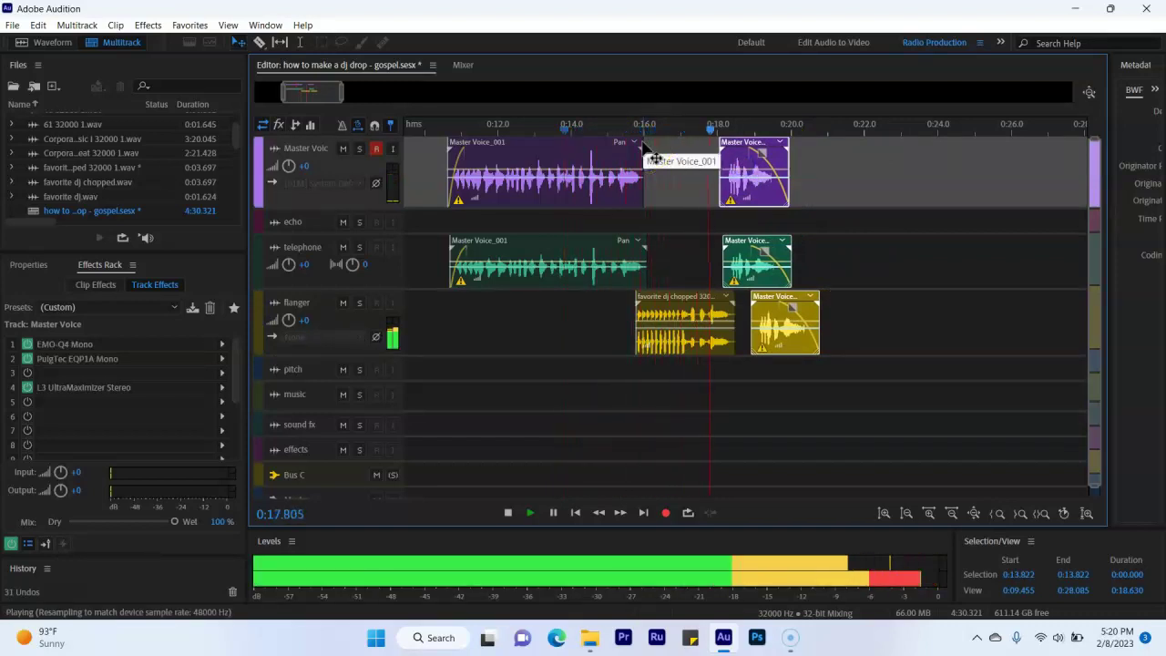
click(811, 201)
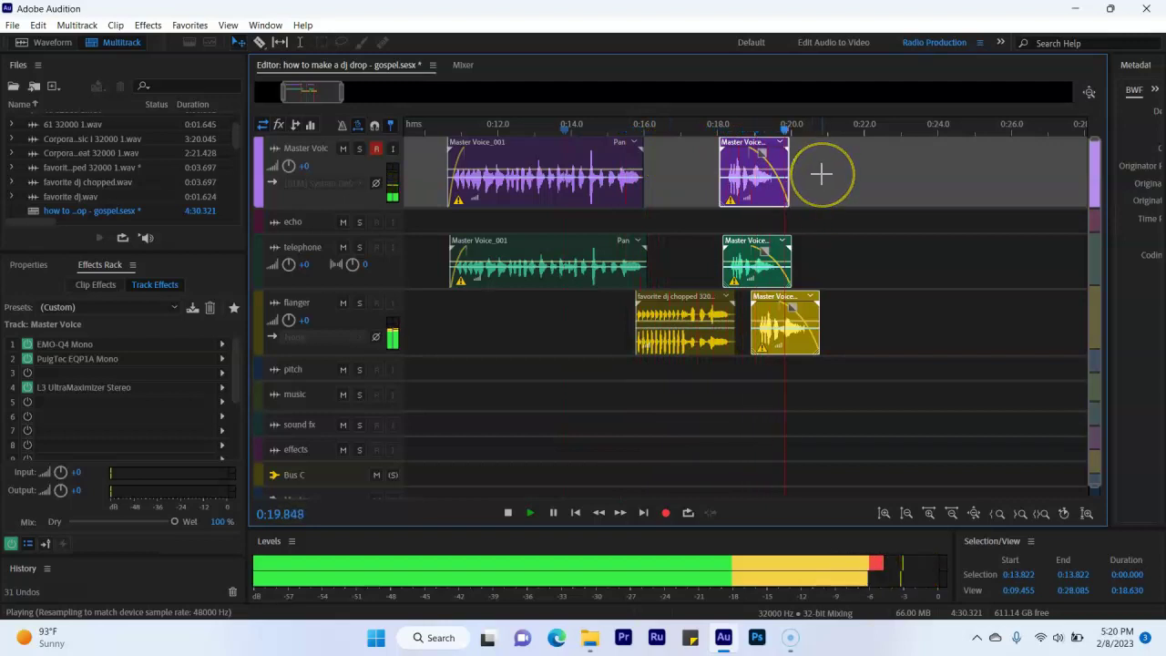
key(space)
Shift the chopped clip and the three closing clips together so the chop starts at about 0:15.6, and play from 0:14.0.
click(709, 276)
drag(918, 167, 681, 368)
drag(683, 305, 676, 304)
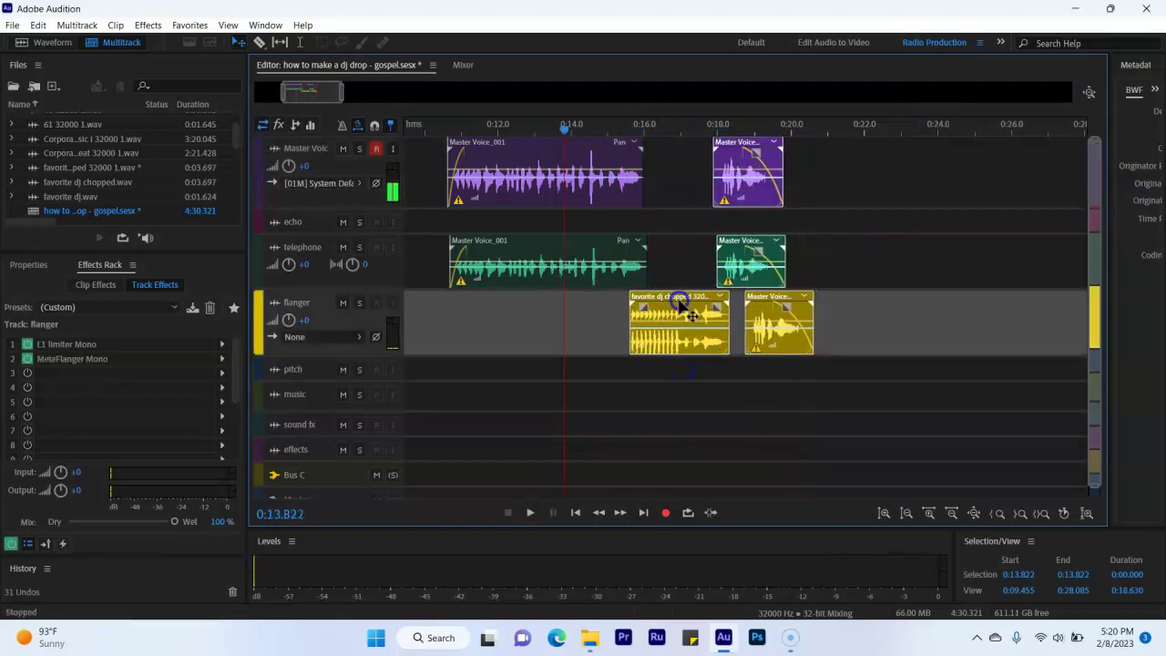
drag(568, 119, 572, 124)
key(space)
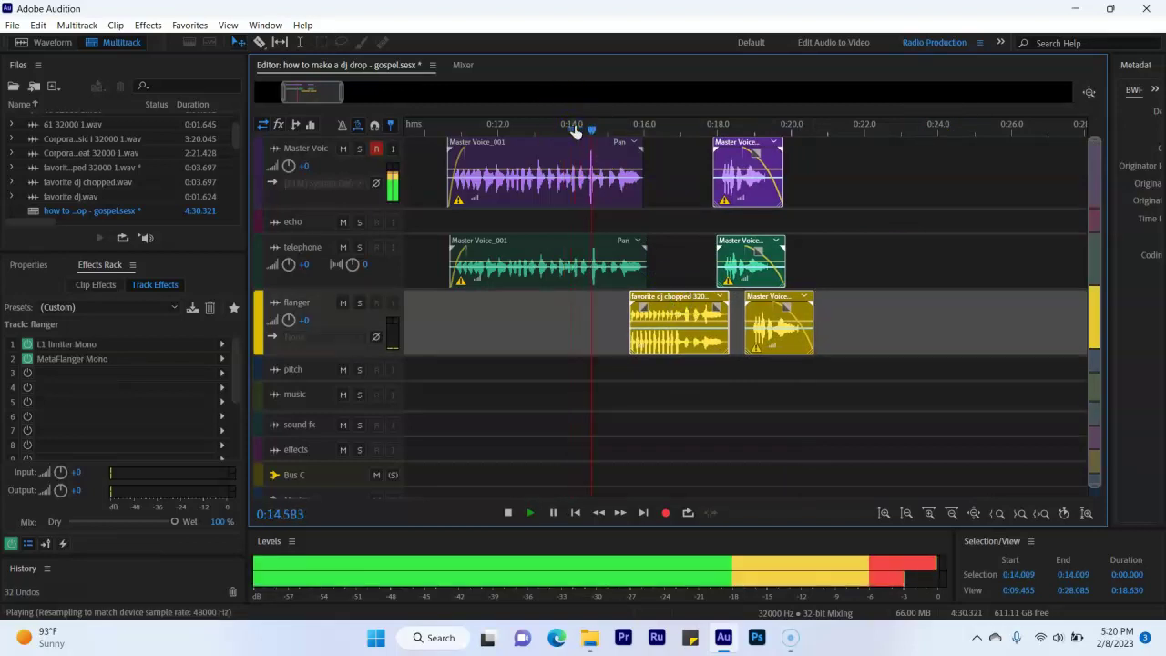
key(space)
Shift the same four clips slightly earlier so the chop starts at about 0:15.4, and play the transition.
drag(732, 204, 731, 168)
key(space)
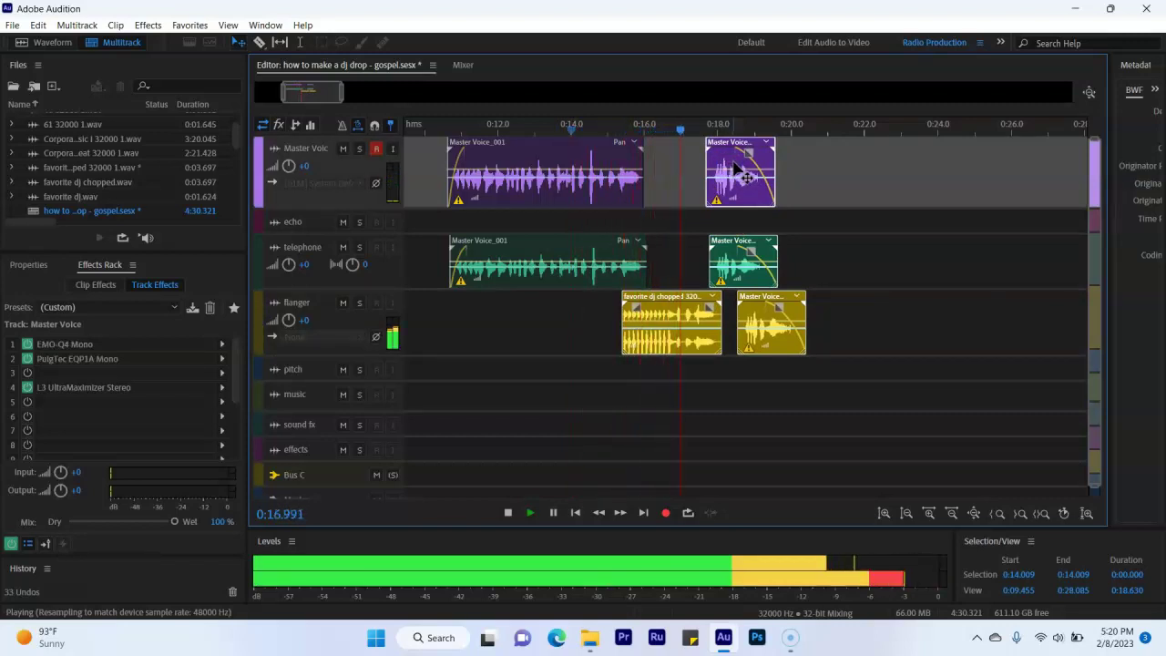
key(space)
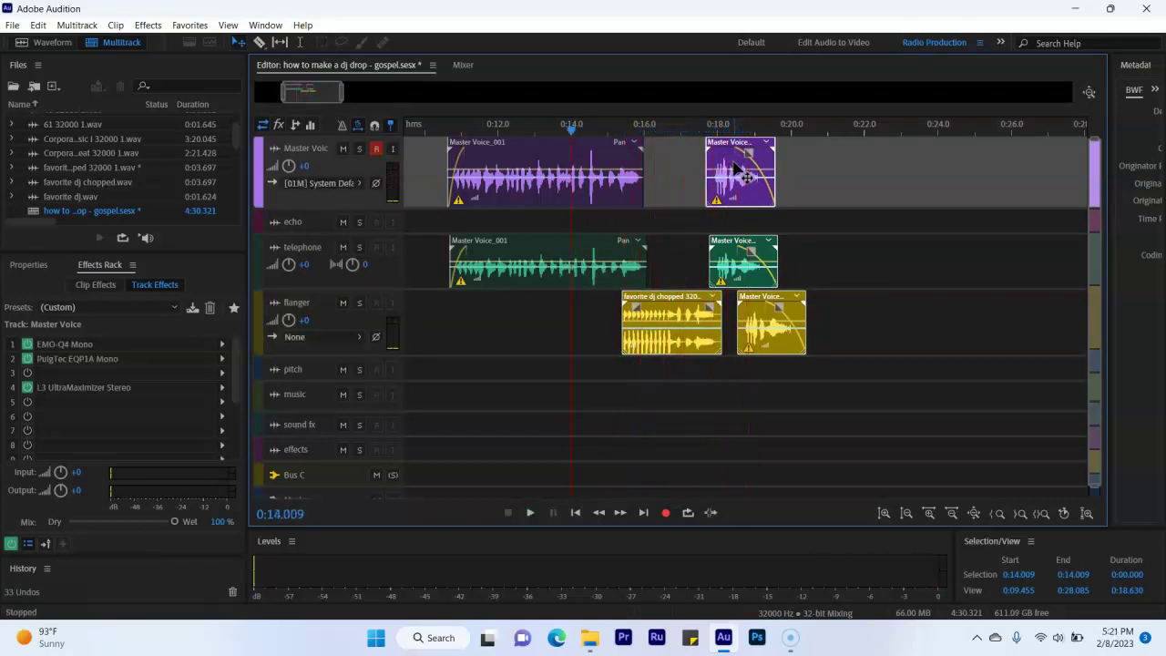
Save the gospel session together with all its changed audio files.
key(ctrl+s)
click(532, 337)
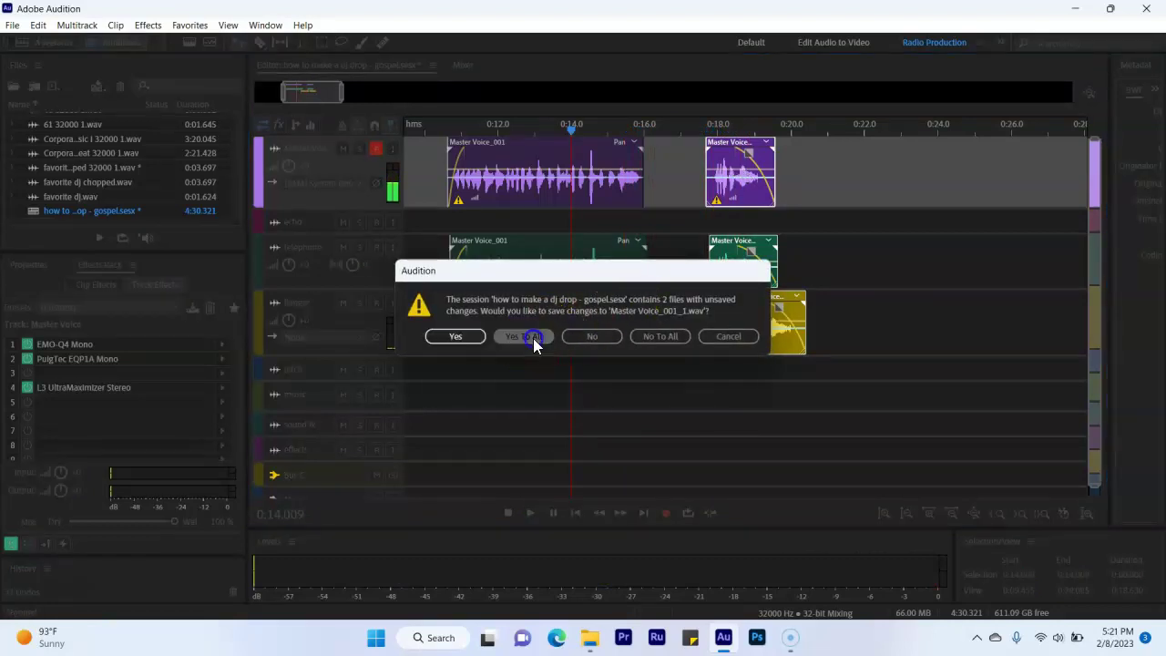
Switch to File Explorer and open the radio sounds folder in the personal OneDrive folder.
click(580, 639)
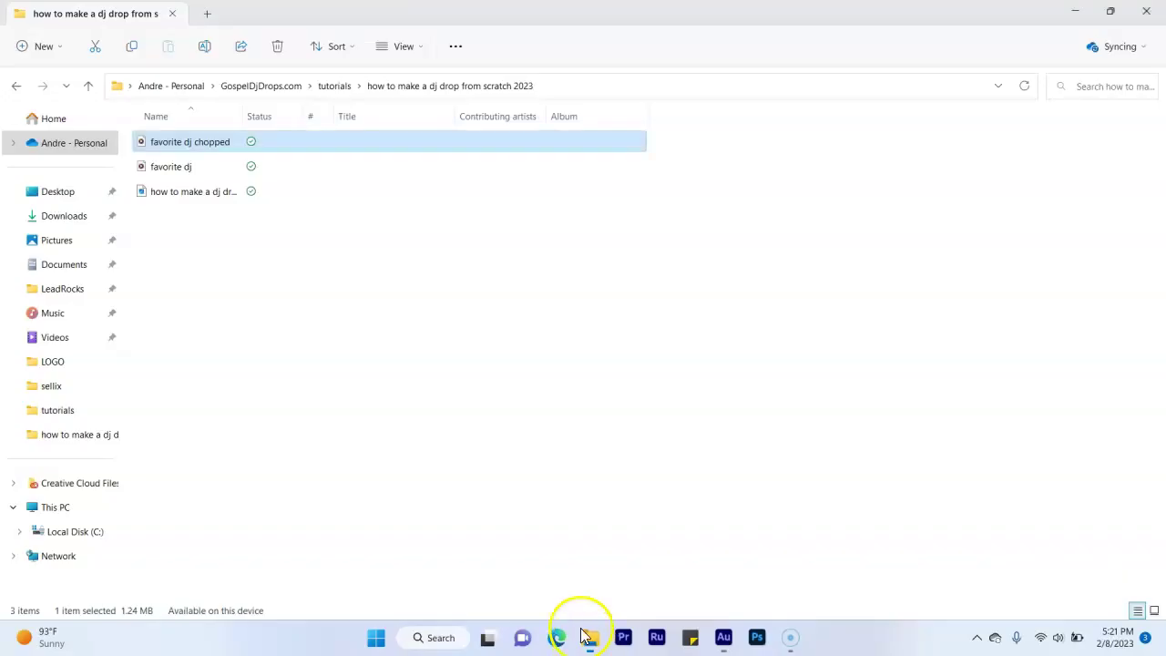
click(73, 155)
scroll(187, 273, down, 6)
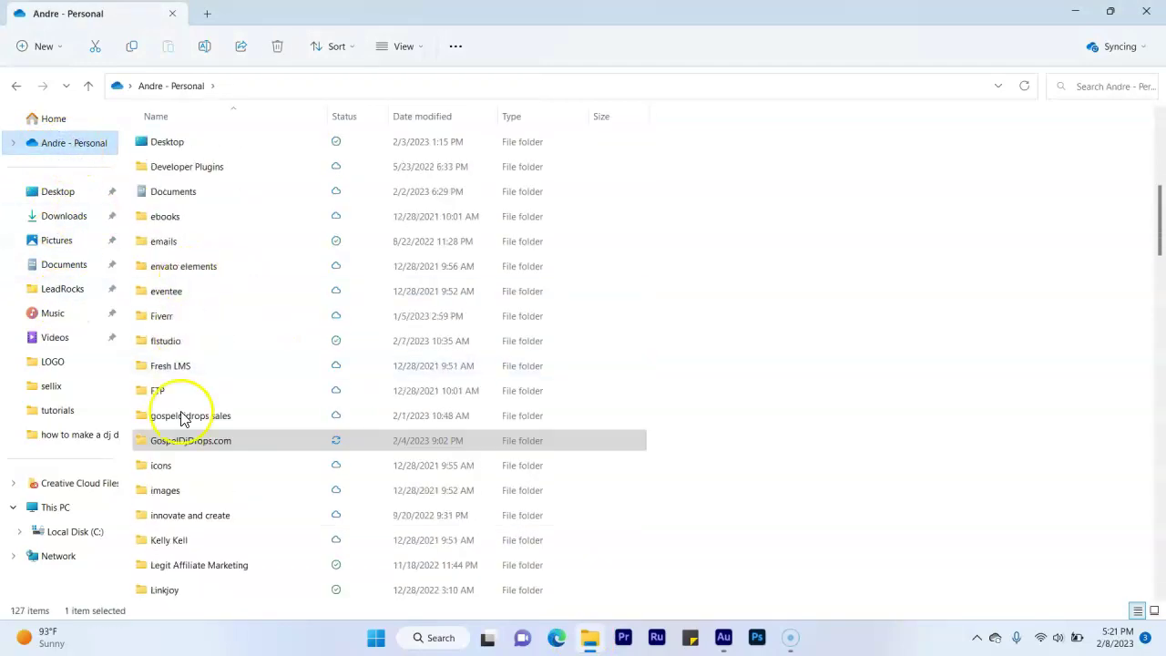
scroll(182, 419, down, 8)
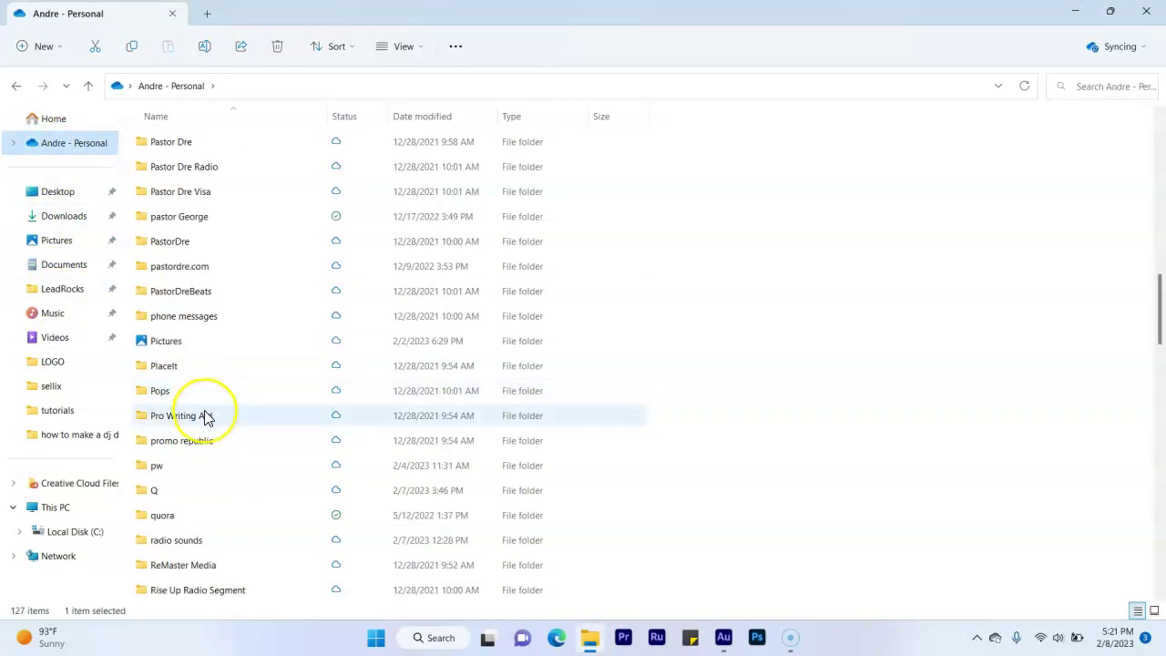
scroll(205, 417, down, 3)
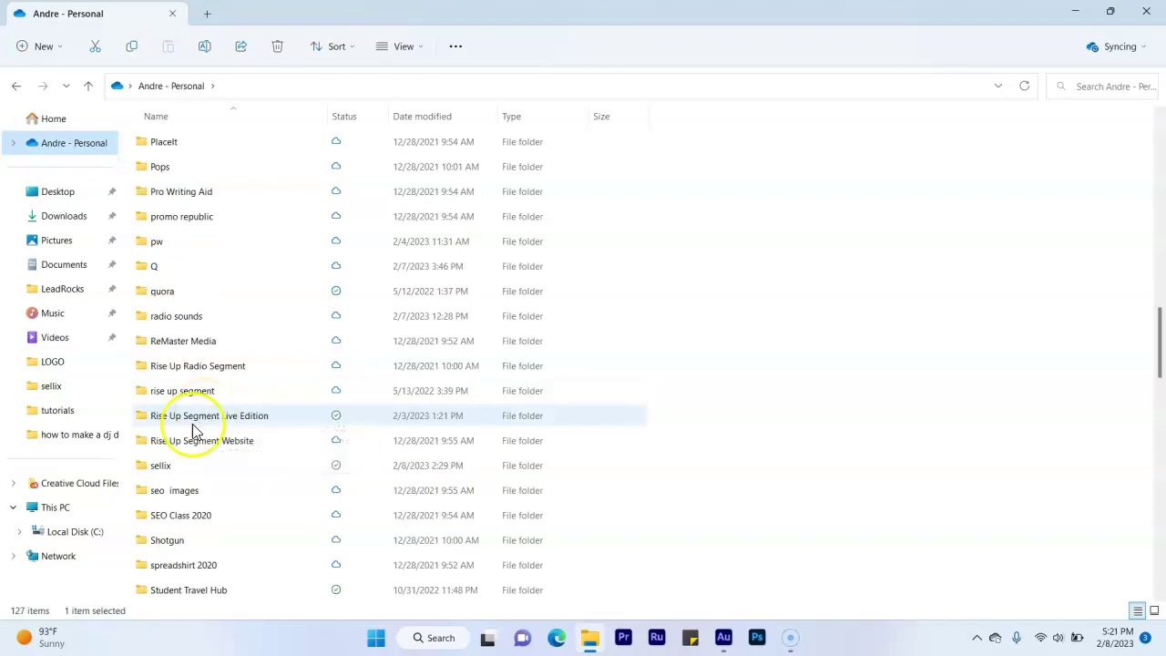
double_click(175, 319)
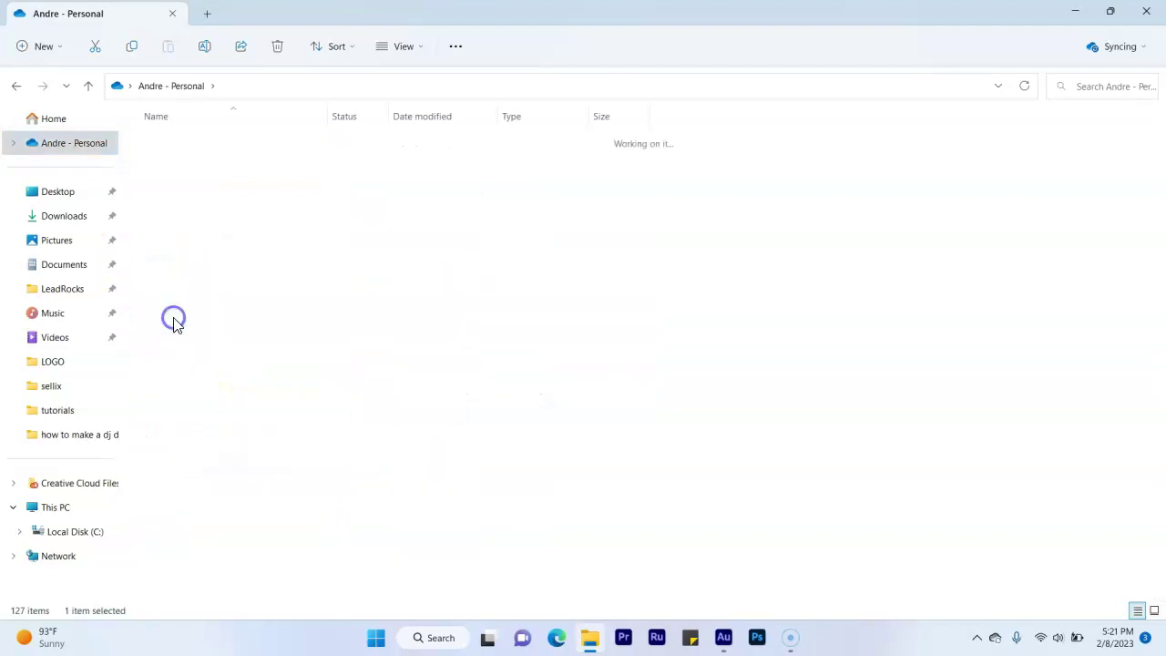
Find and open the jingles- fire folder inside radio sounds.
scroll(196, 451, down, 2)
scroll(212, 462, down, 1)
scroll(215, 439, down, 3)
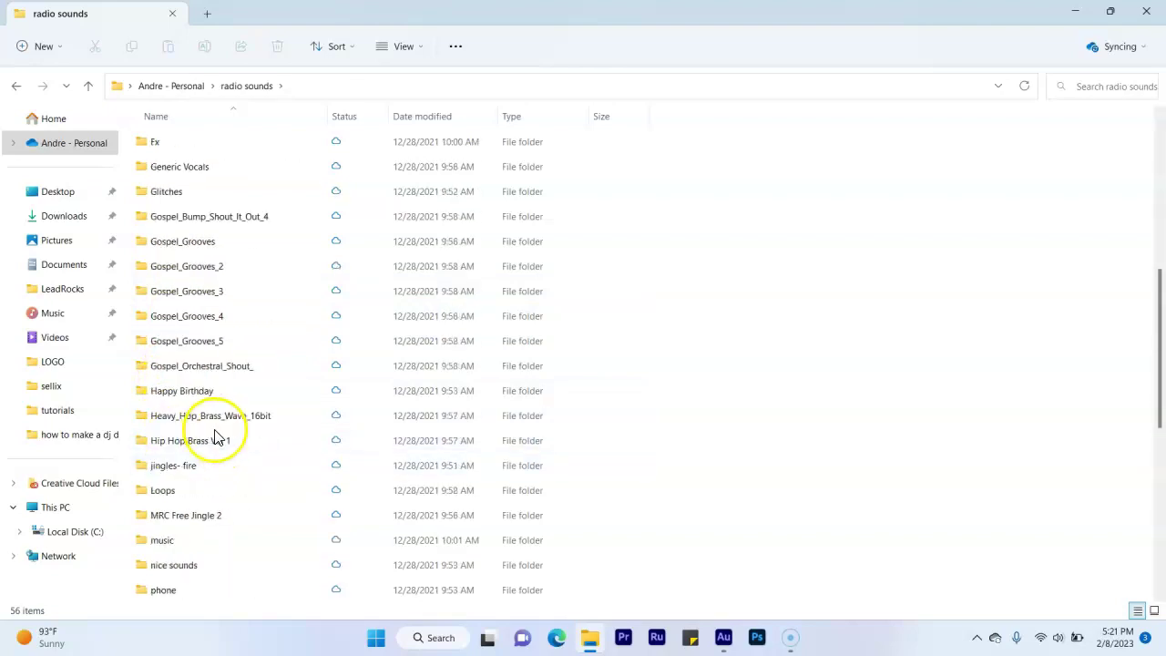
scroll(195, 485, down, 1)
scroll(191, 383, down, 1)
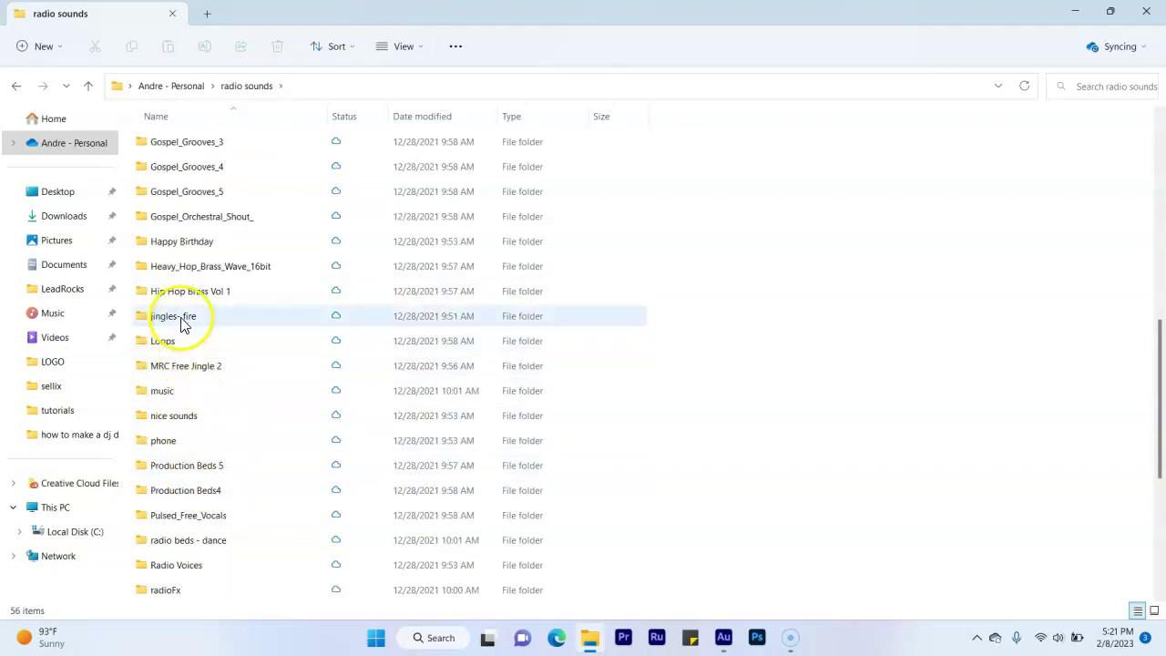
double_click(182, 321)
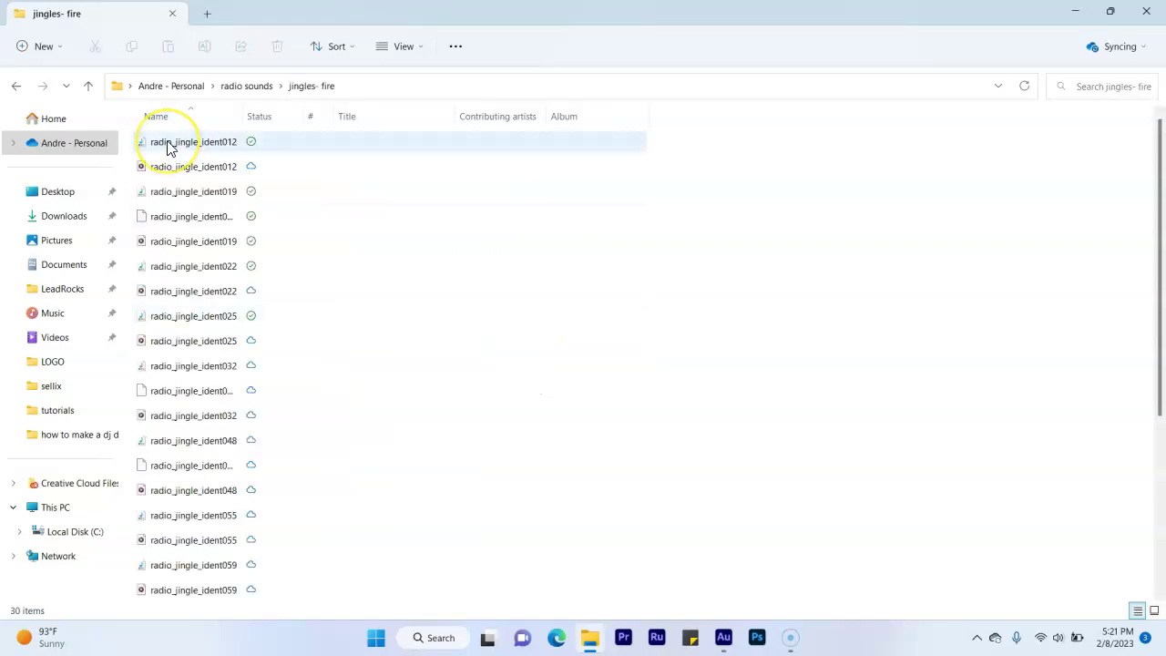
Listen to the jingle files radio_jingle_ident012, 025, 032 and 048 in turn.
double_click(168, 145)
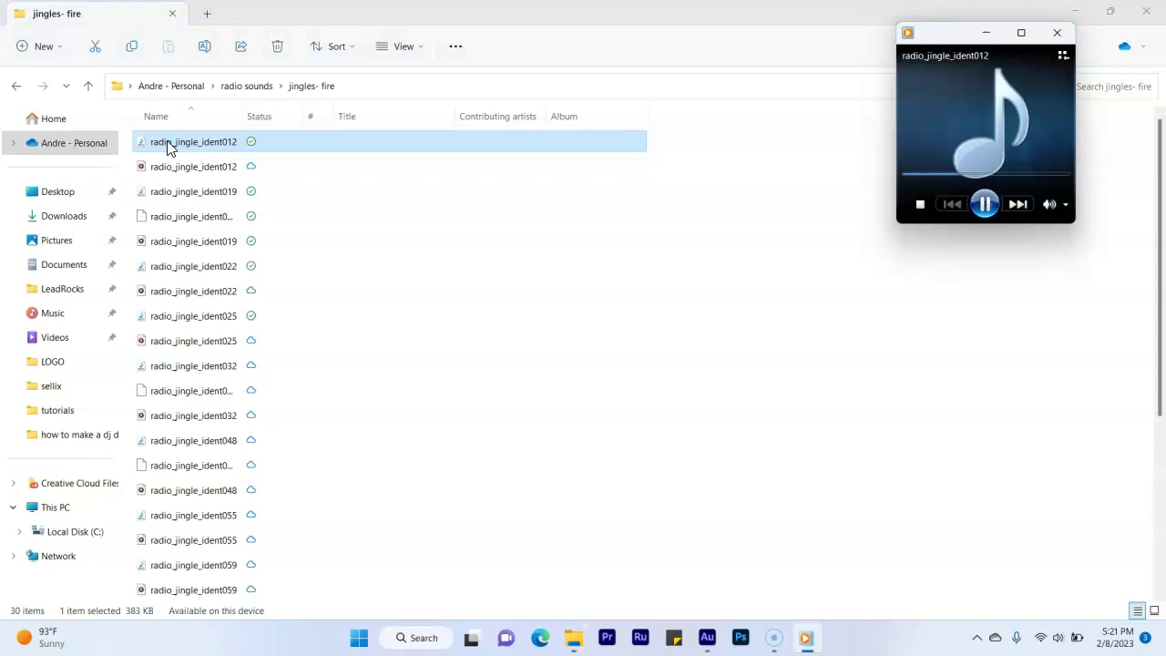
double_click(162, 316)
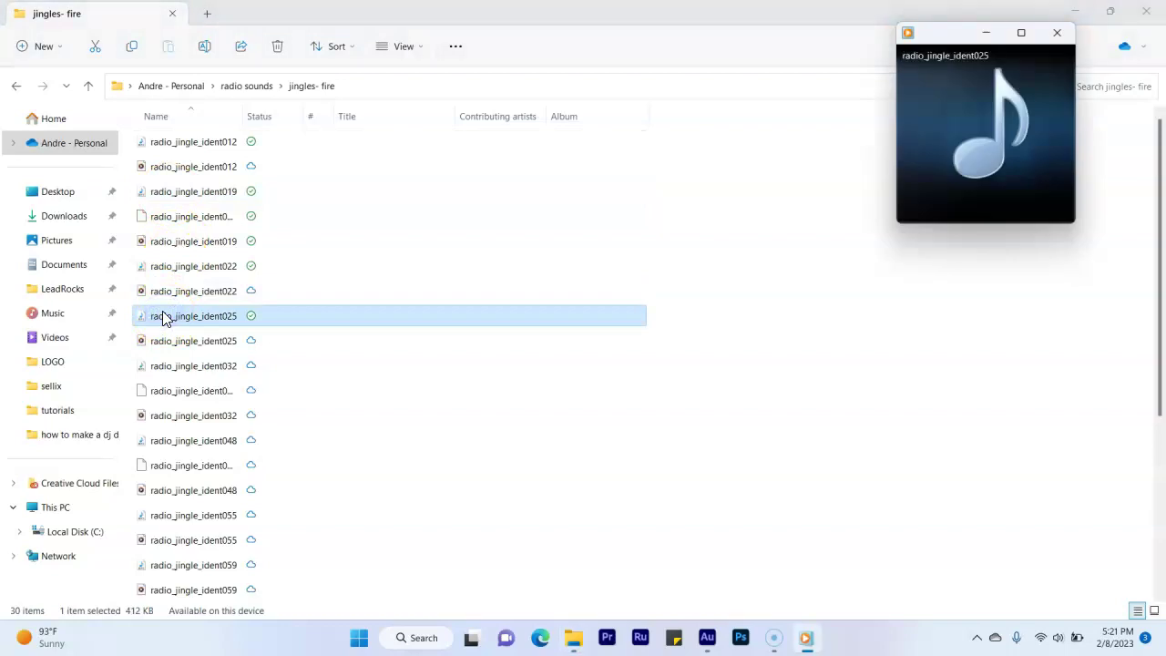
double_click(164, 371)
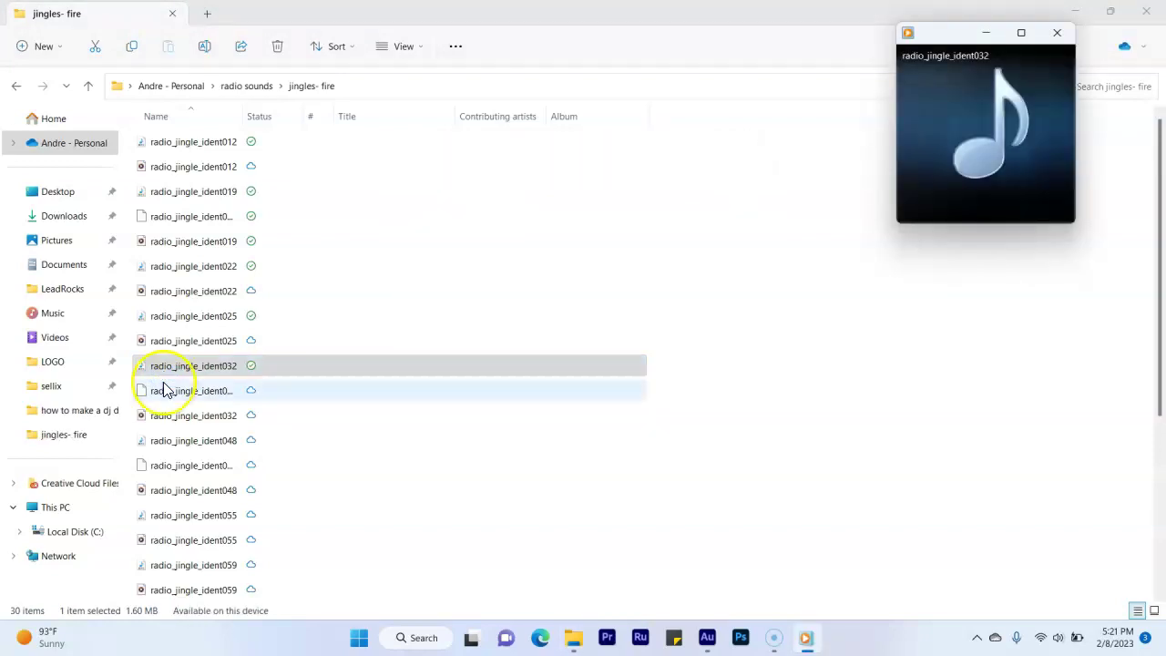
double_click(166, 440)
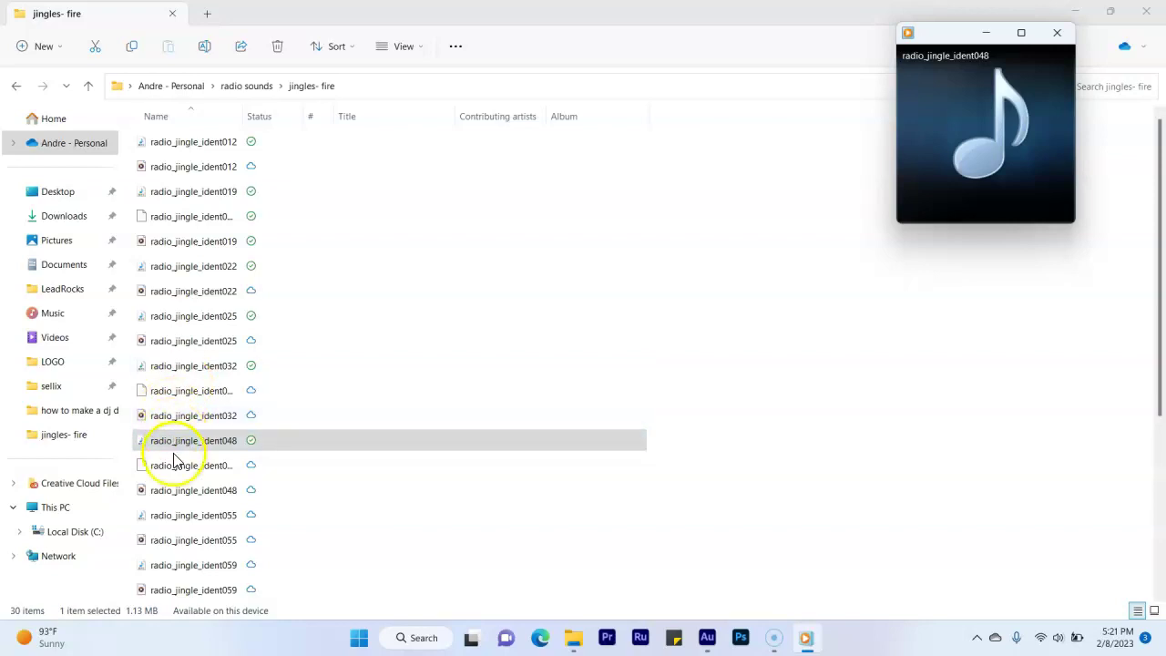
Add radio_jingle_ident048 to Audition's sound fx track at about 0:10.4 and pause its preview in the media player.
drag(174, 443, 442, 424)
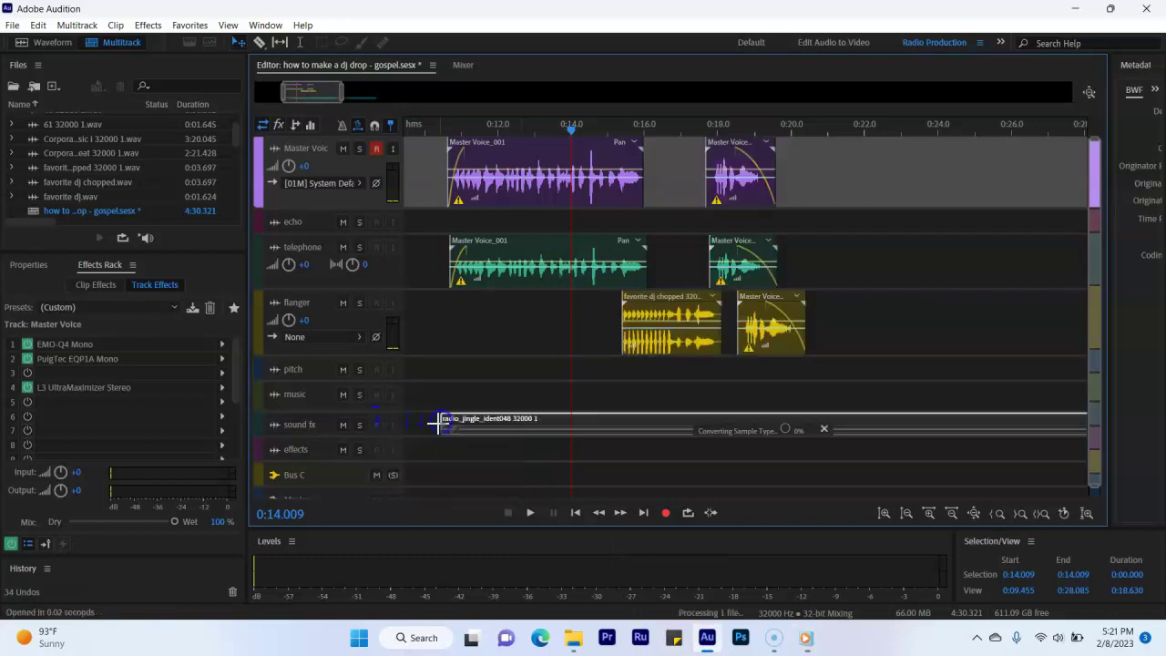
click(807, 636)
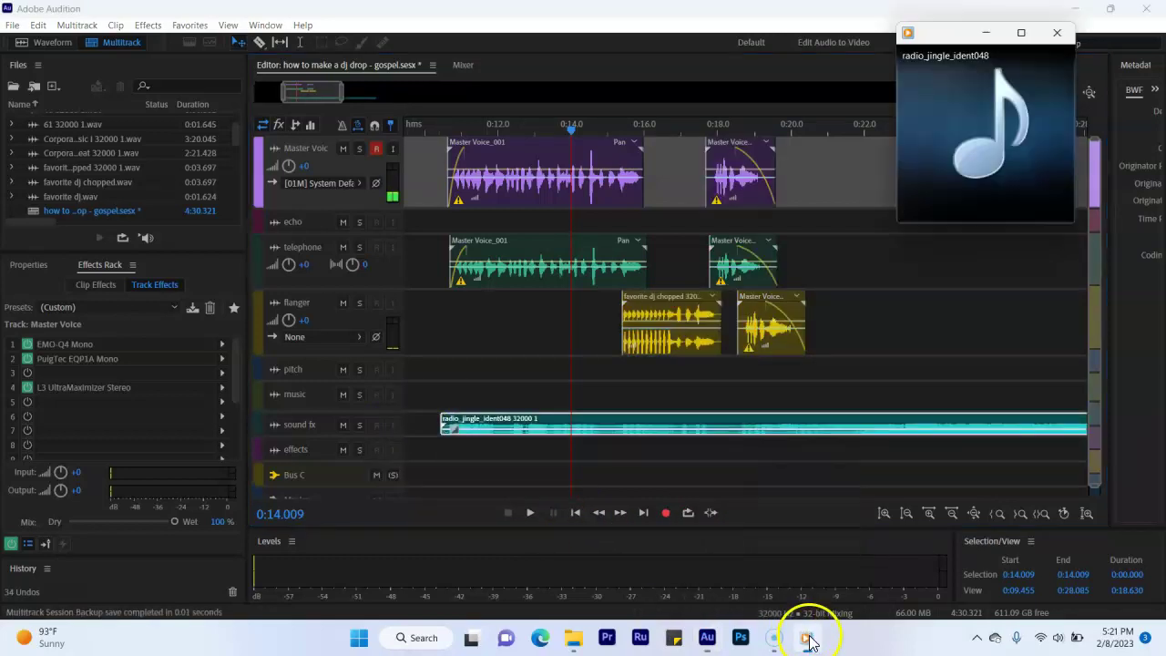
mouse_move(980, 204)
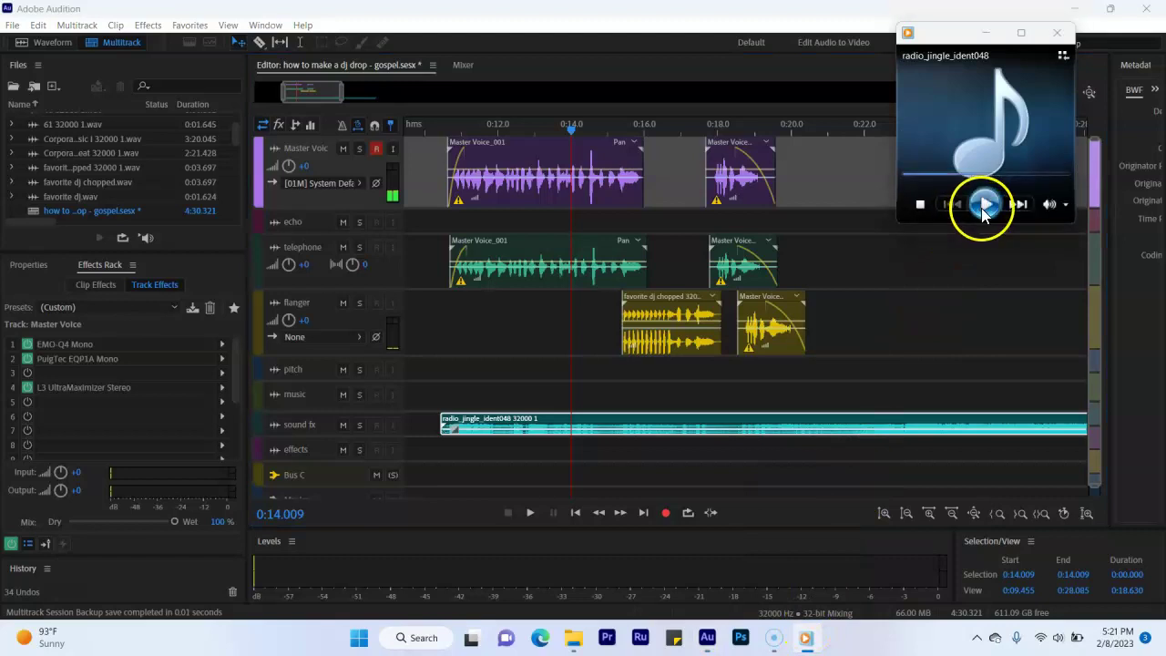
Play the session from about 0:10.4 to hear the voice clips over the jingle.
click(438, 131)
key(space)
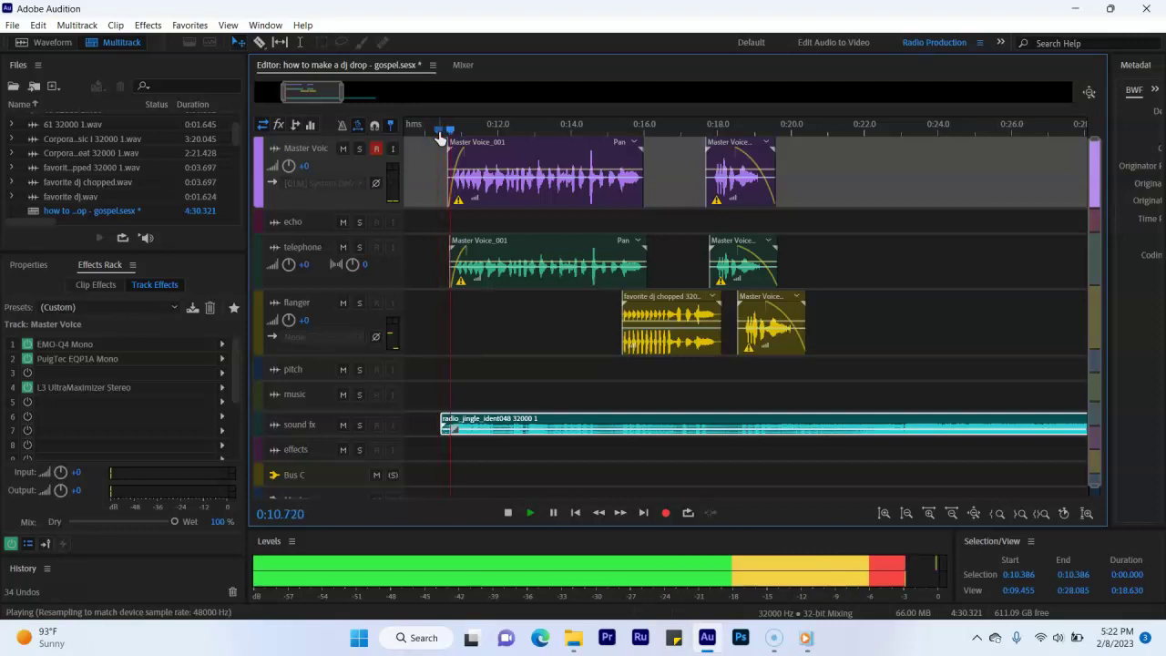
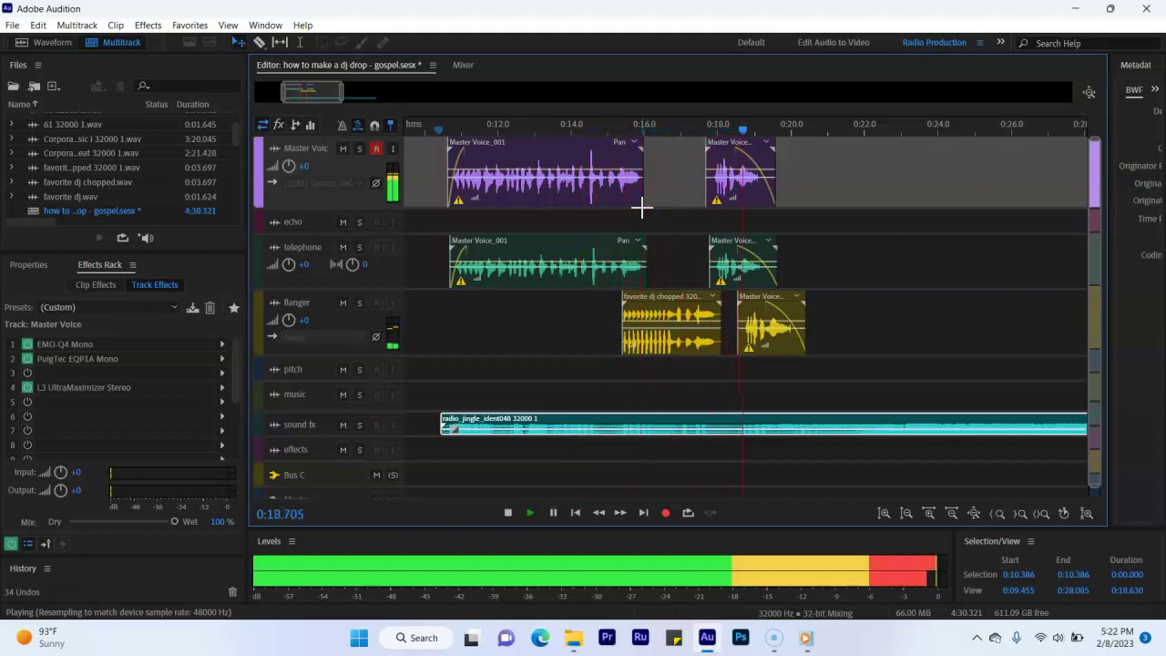
key(space)
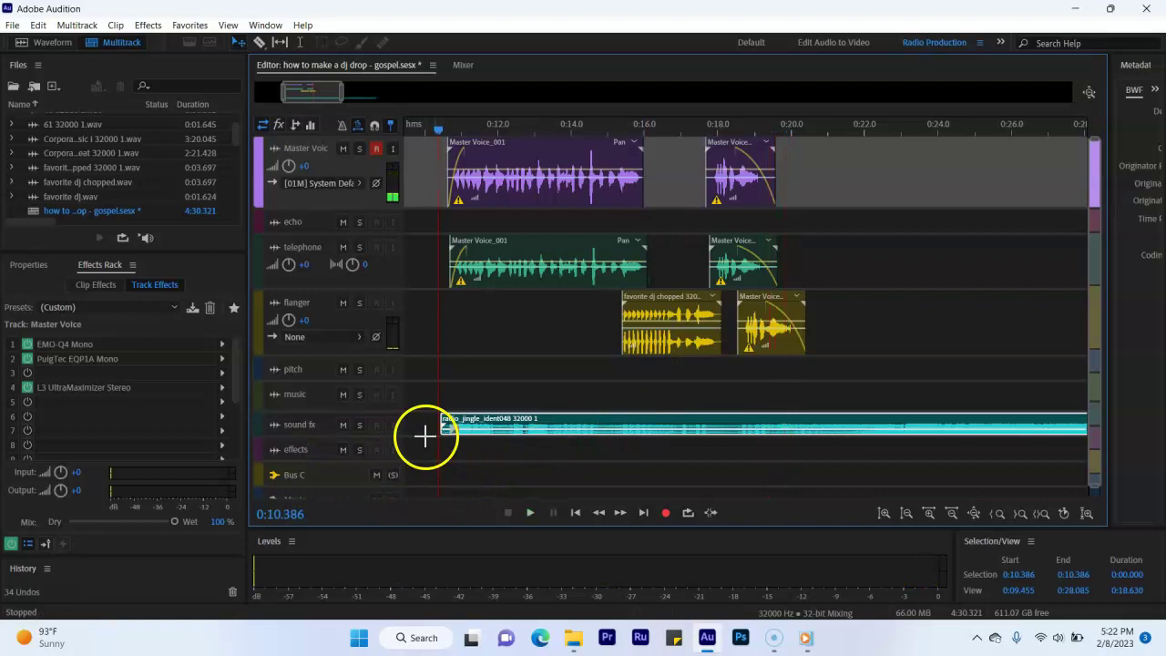
Enlarge the sound fx track and trim the jingle to end at about 0:21.0 with a fade-out.
click(349, 443)
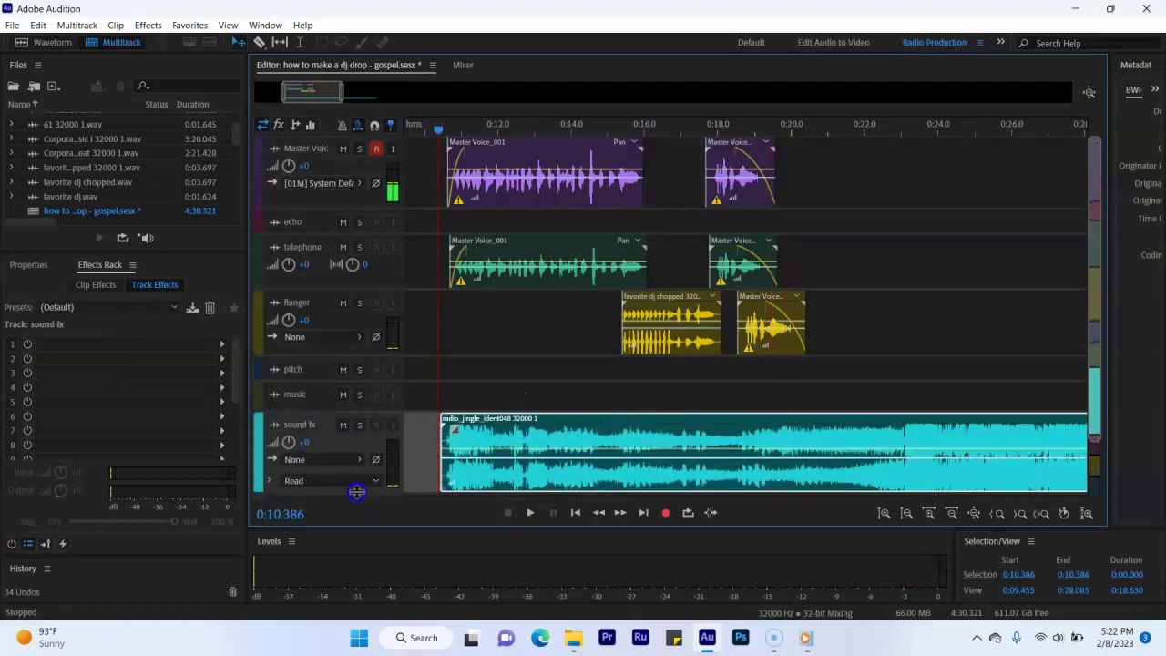
click(802, 438)
click(838, 448)
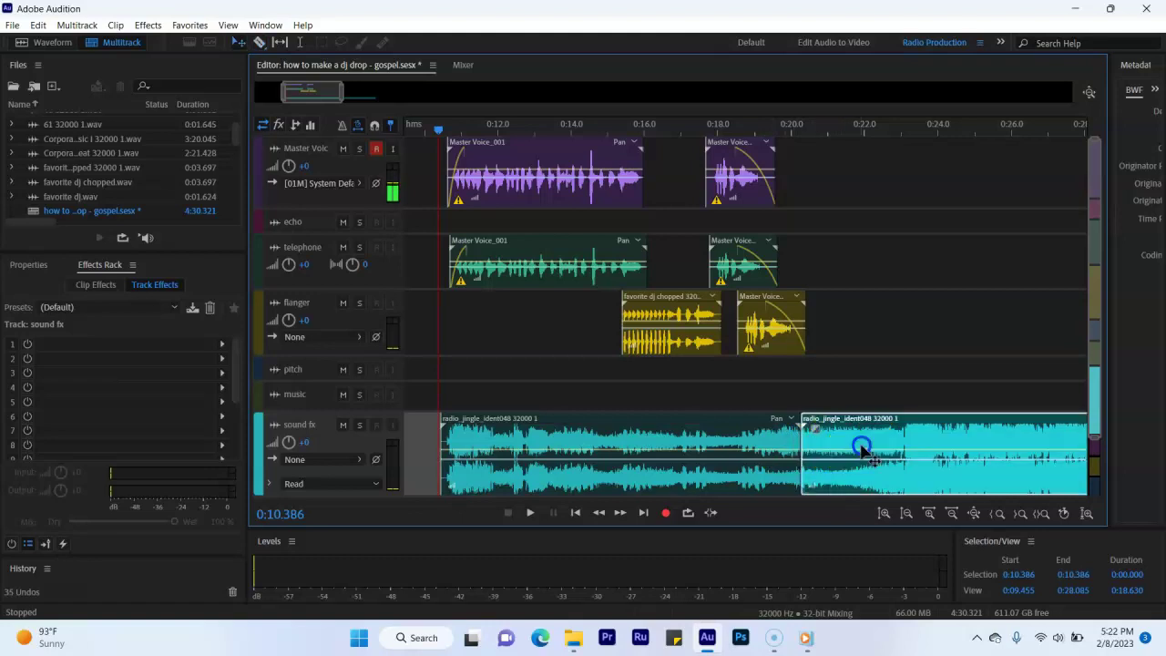
key(Delete)
drag(801, 443, 776, 430)
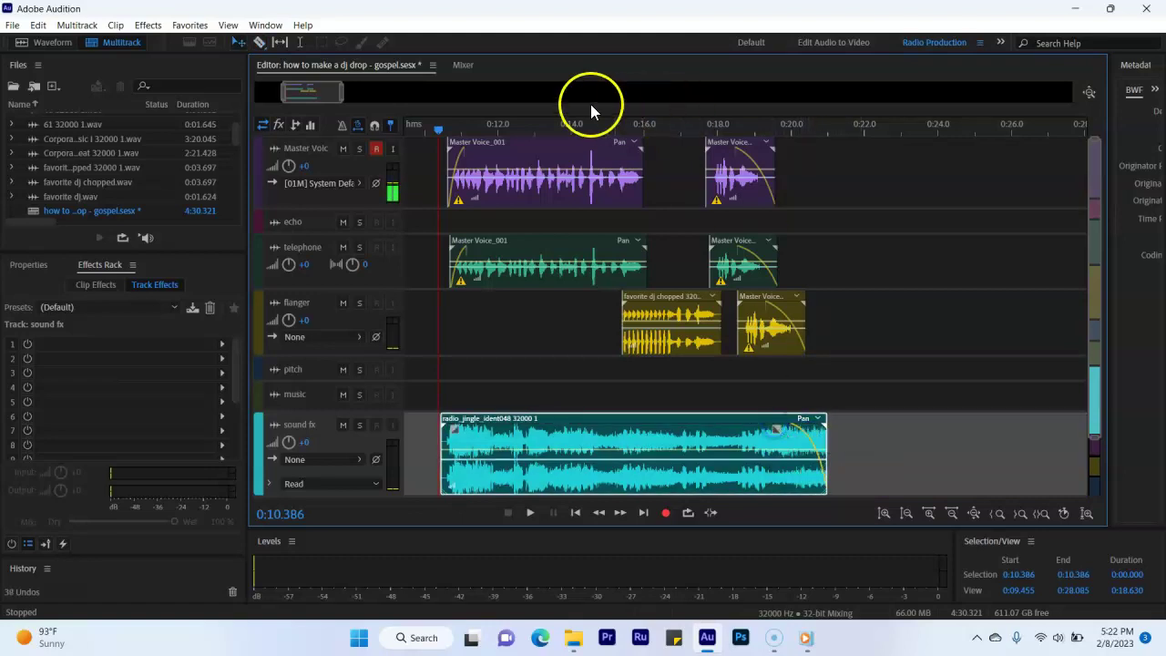
Lower the jingle clip's volume and play the mix from about 0:10.4 and again from about 0:13.5.
key(space)
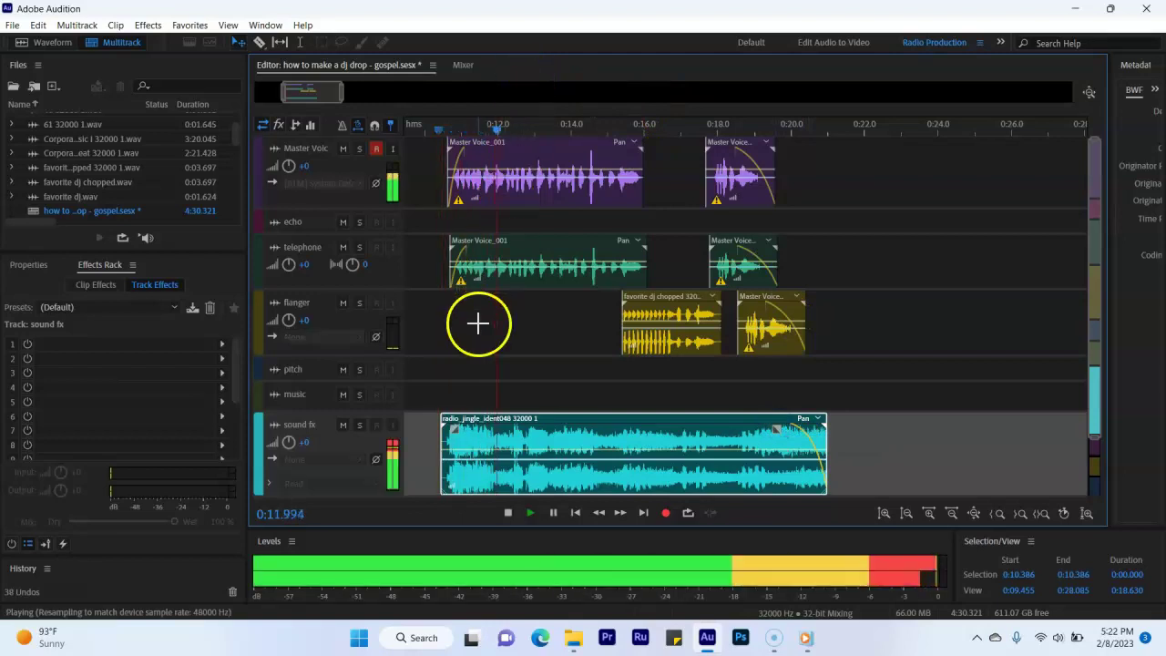
key(space)
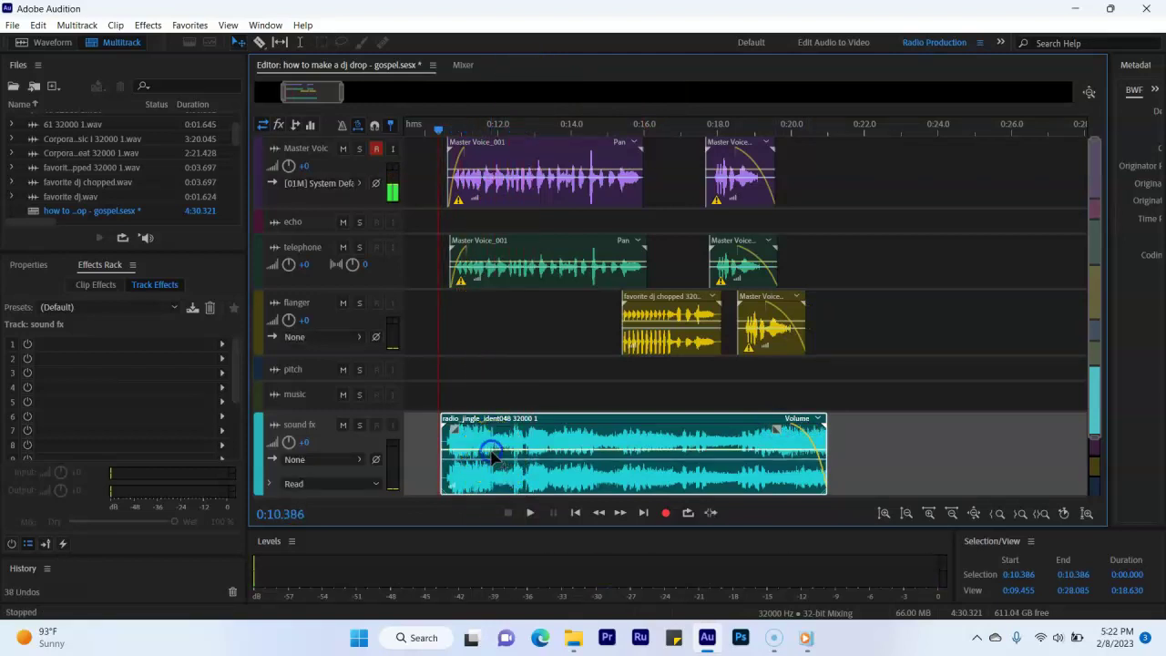
key(space)
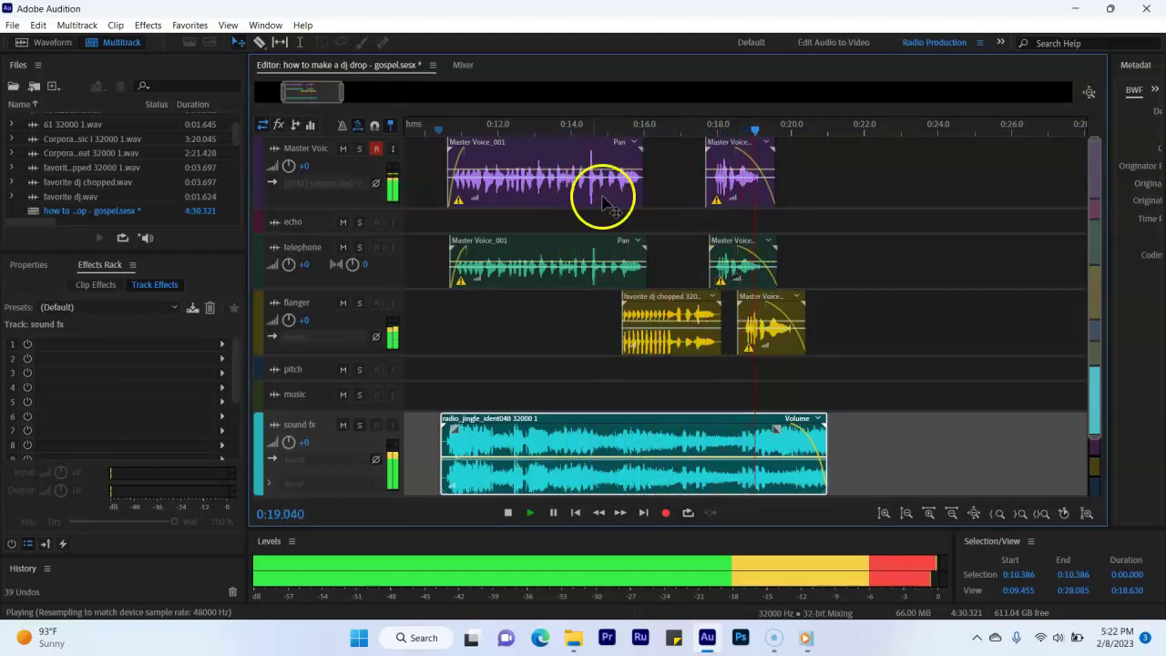
key(space)
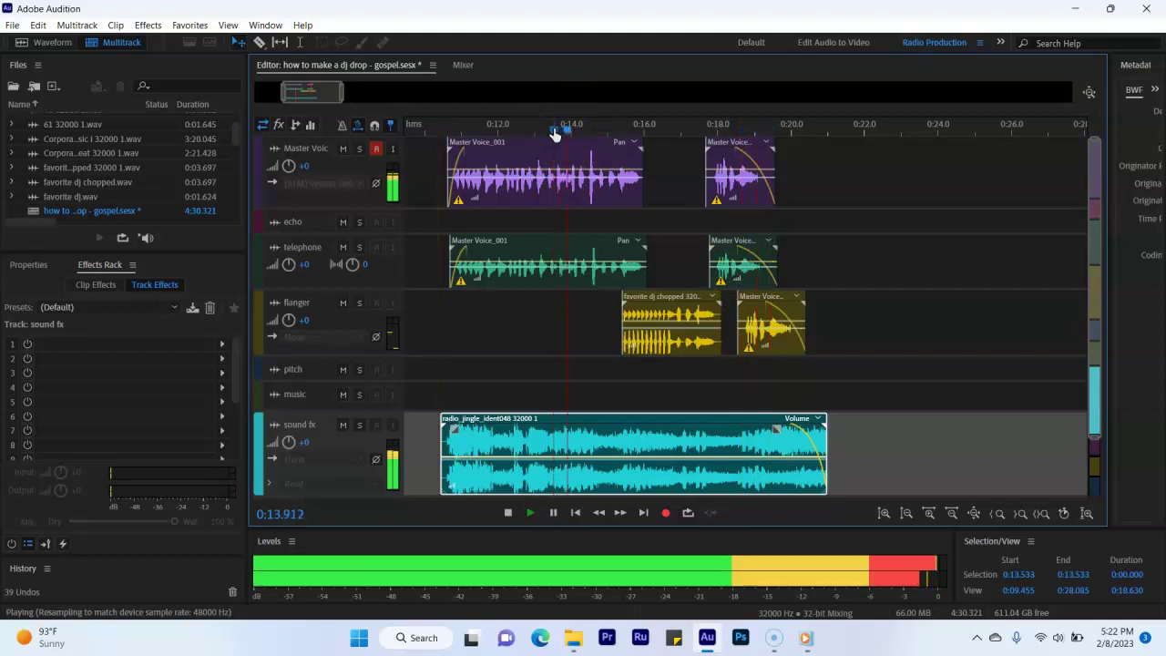
key(space)
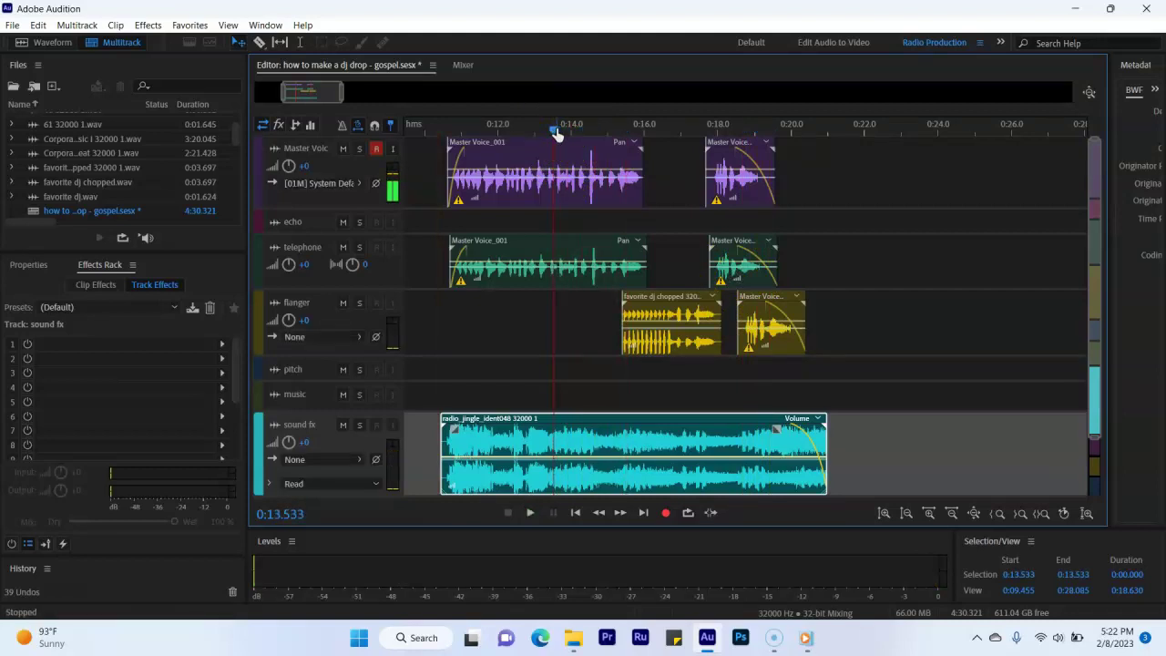
Try a short copied piece of the master voice on the pitch track at about 0:14.8, enlarging that track.
key(shift+space)
click(555, 131)
click(567, 170)
drag(568, 169, 628, 383)
drag(346, 380, 351, 421)
click(619, 390)
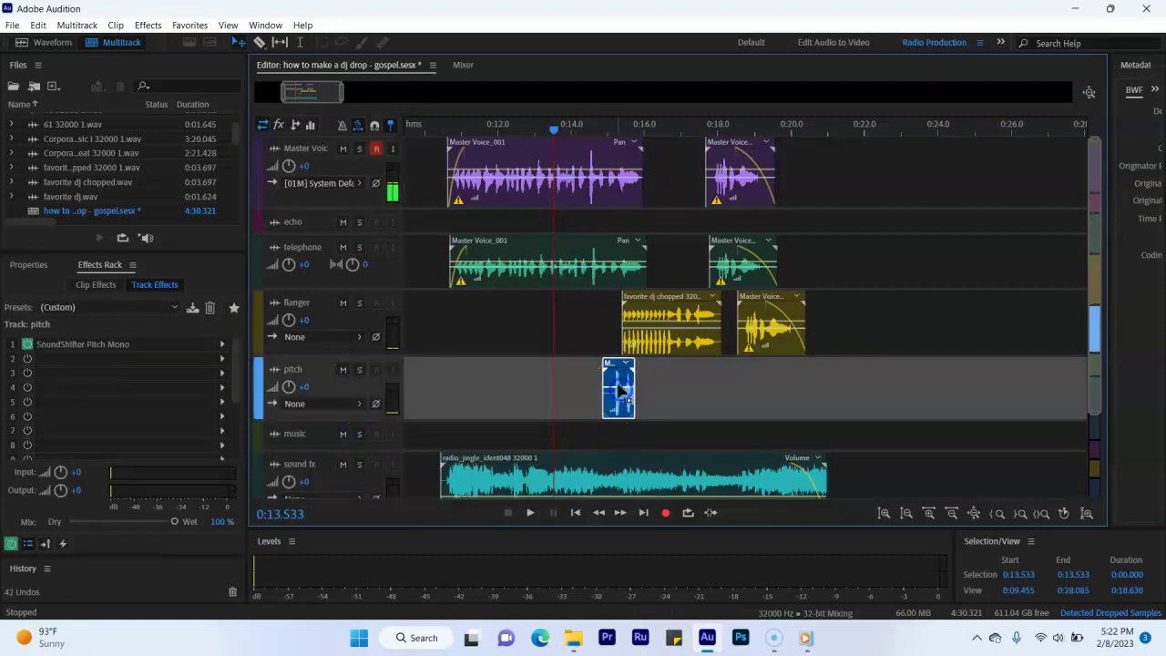
Try the pitch clip slightly later at about 0:14.9, play from 0:13.5, and delete the clip.
key(space)
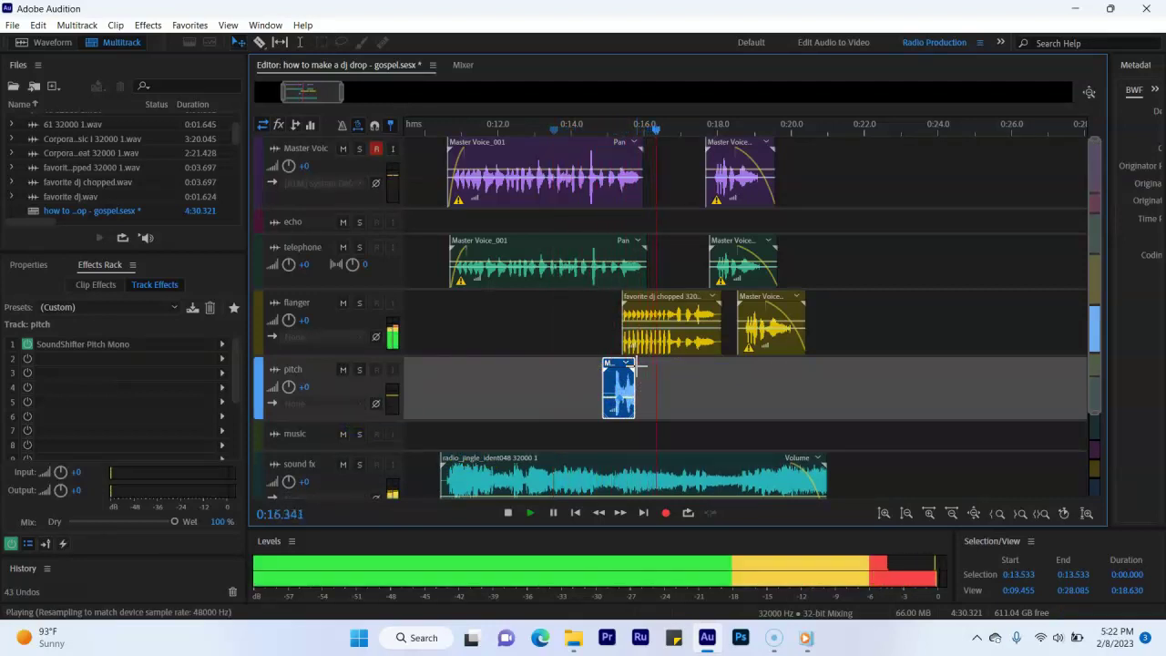
click(623, 381)
key(space)
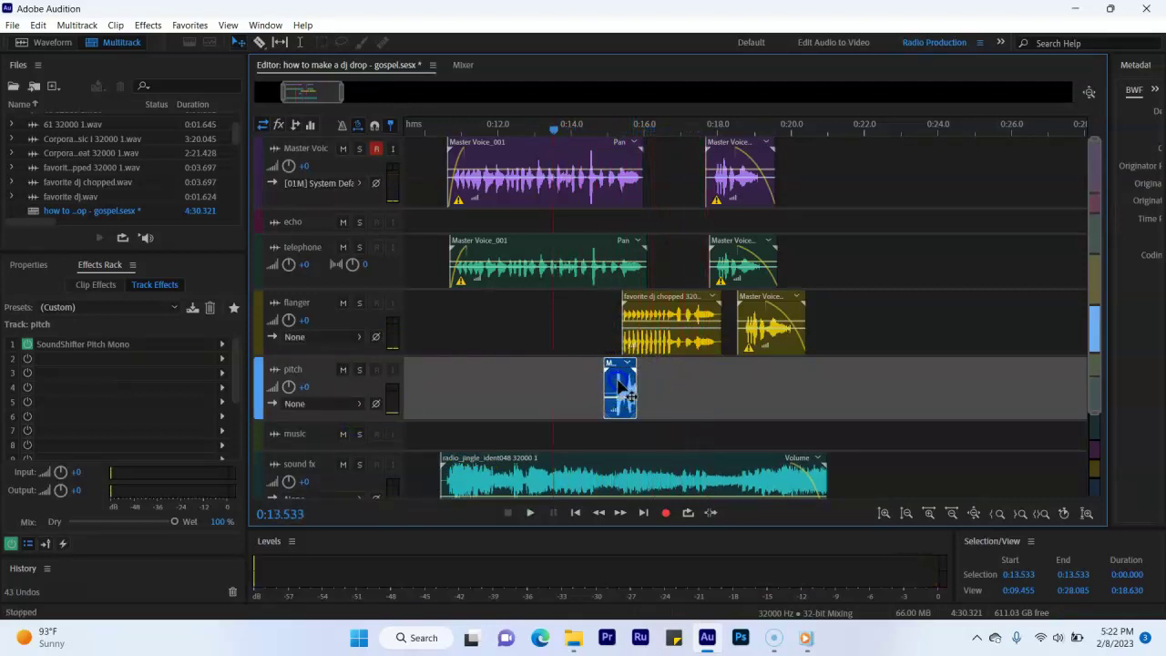
key(space)
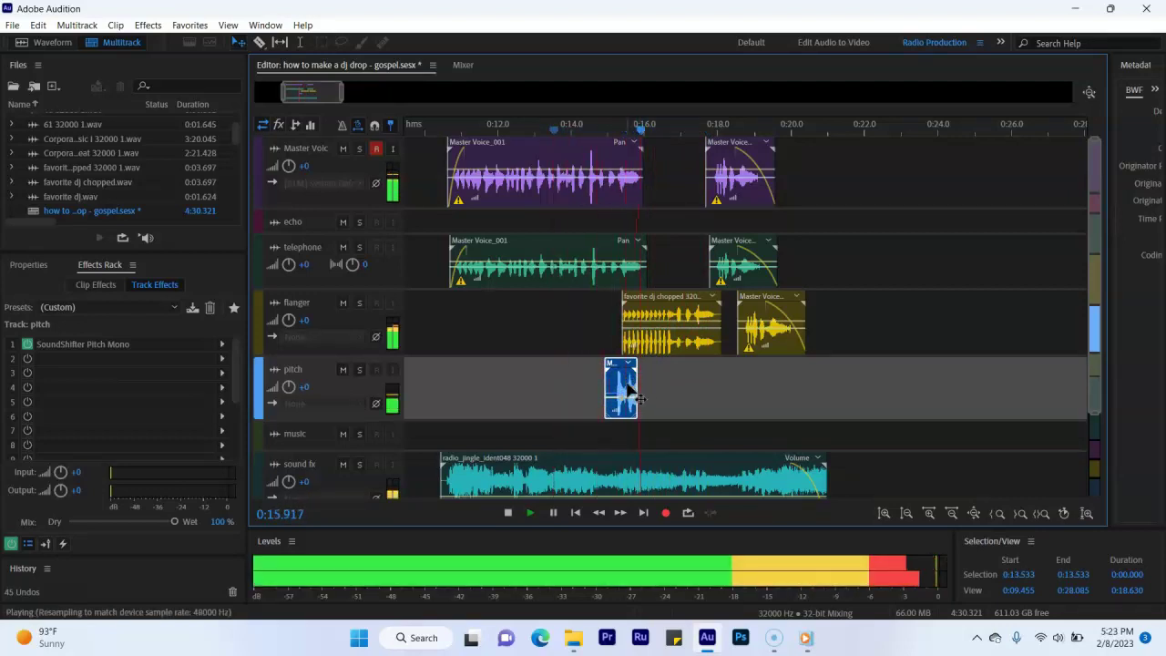
key(space)
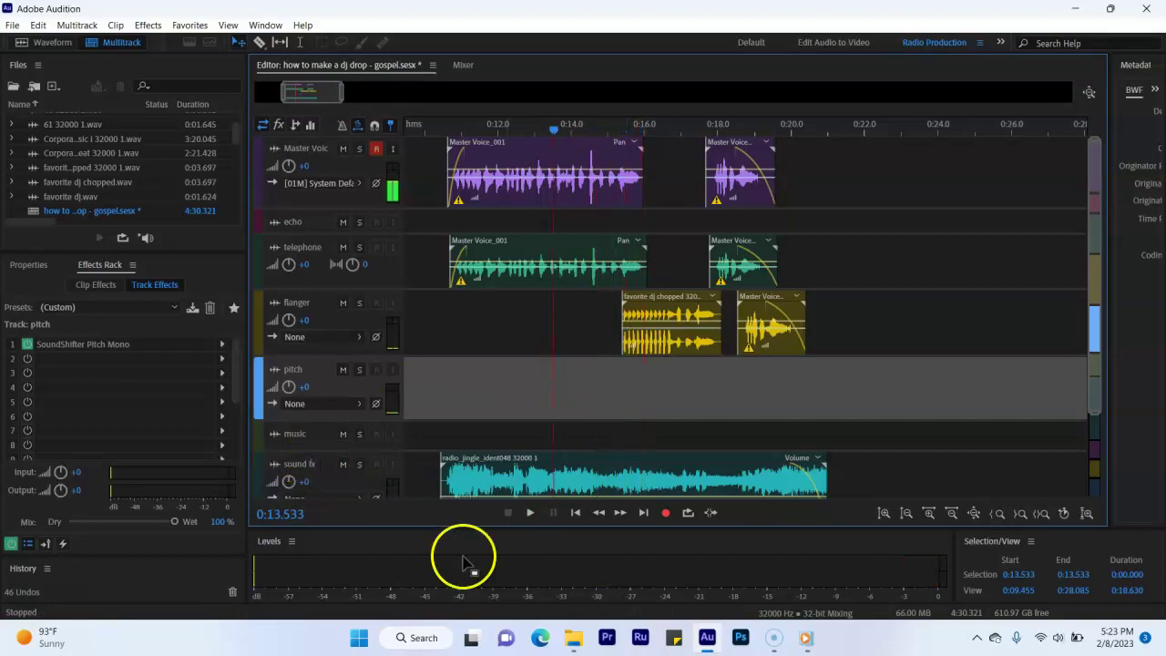
Switch to File Explorer and look through the radio sounds library's scratch folders, opening the scratches folder.
click(573, 638)
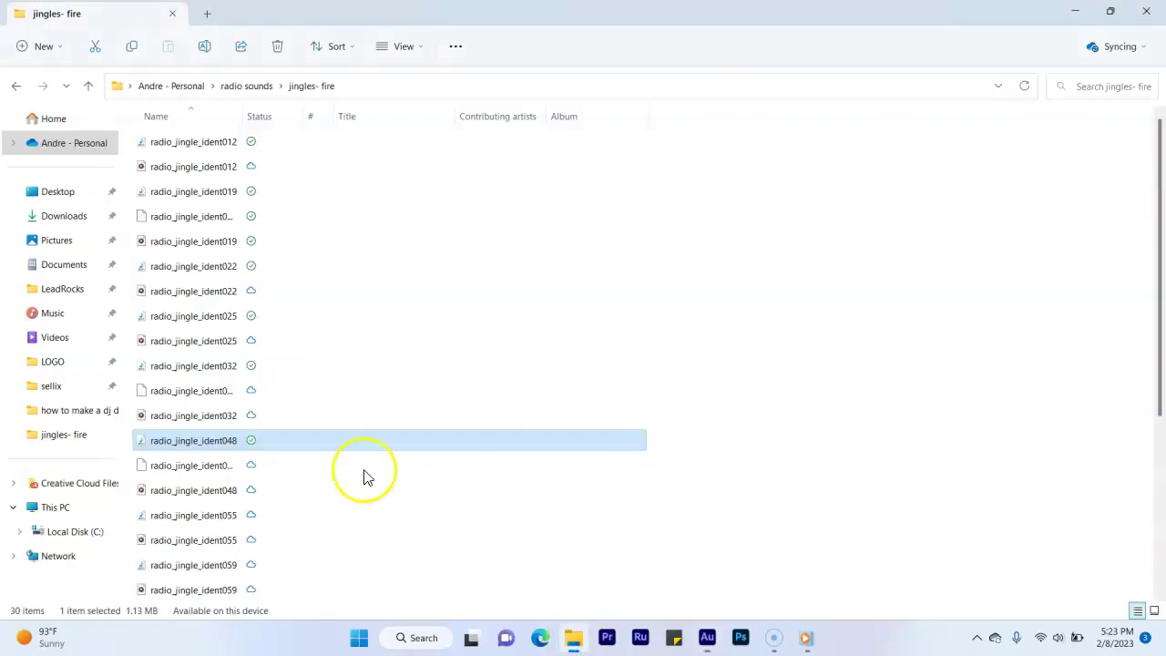
click(248, 85)
scroll(237, 355, down, 7)
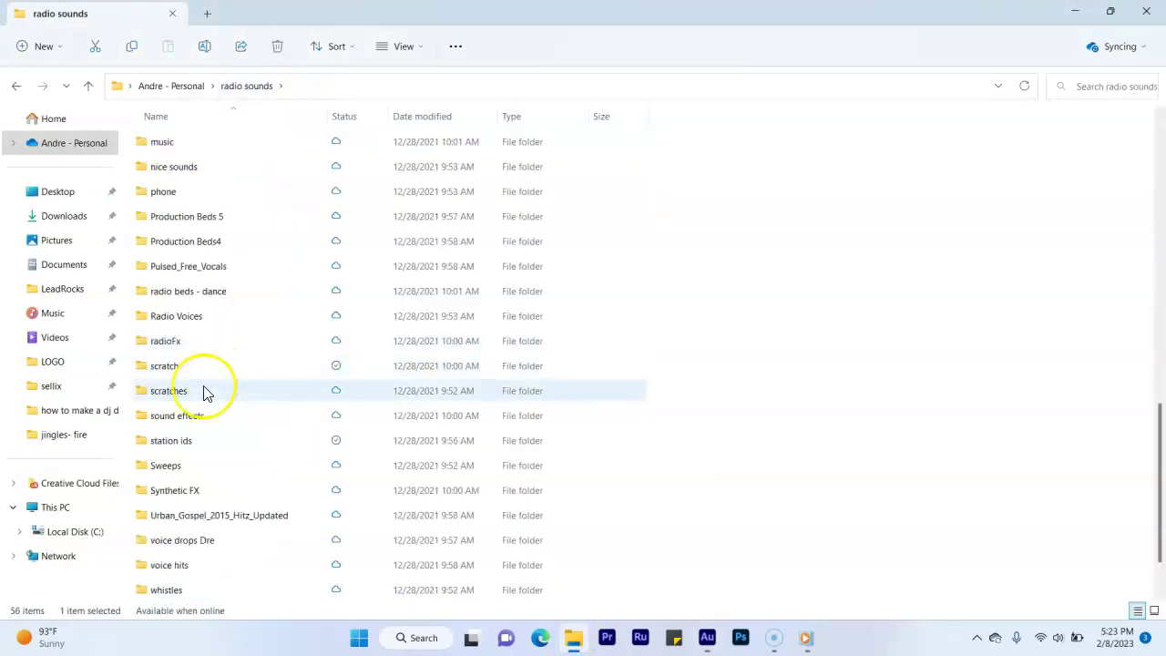
double_click(178, 367)
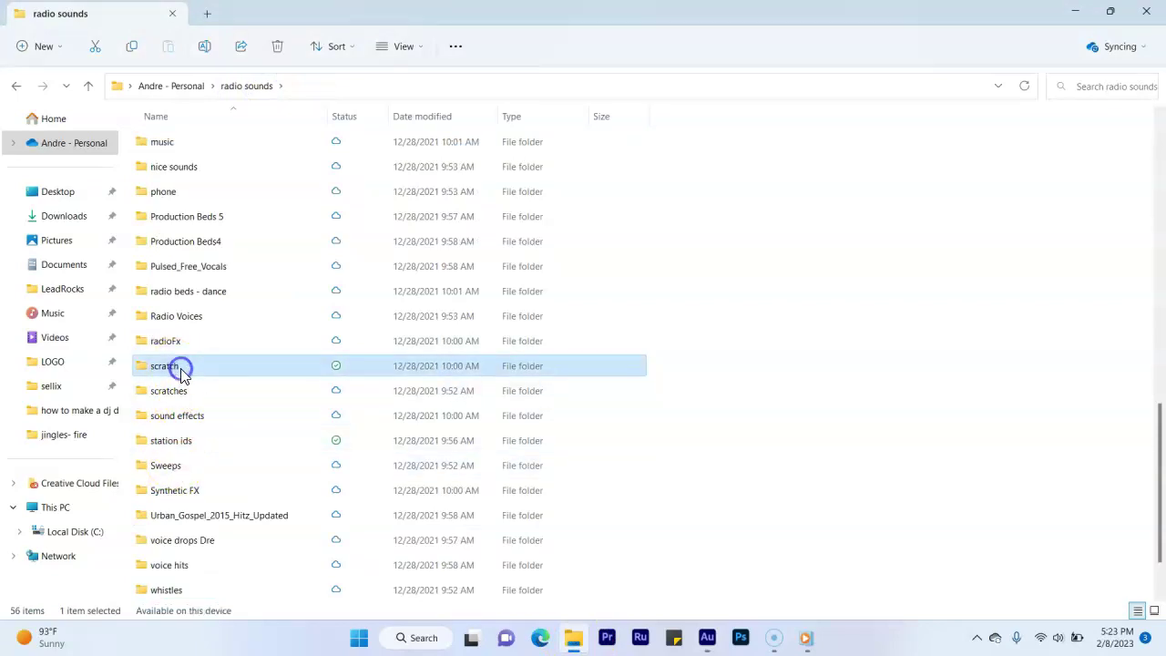
click(248, 87)
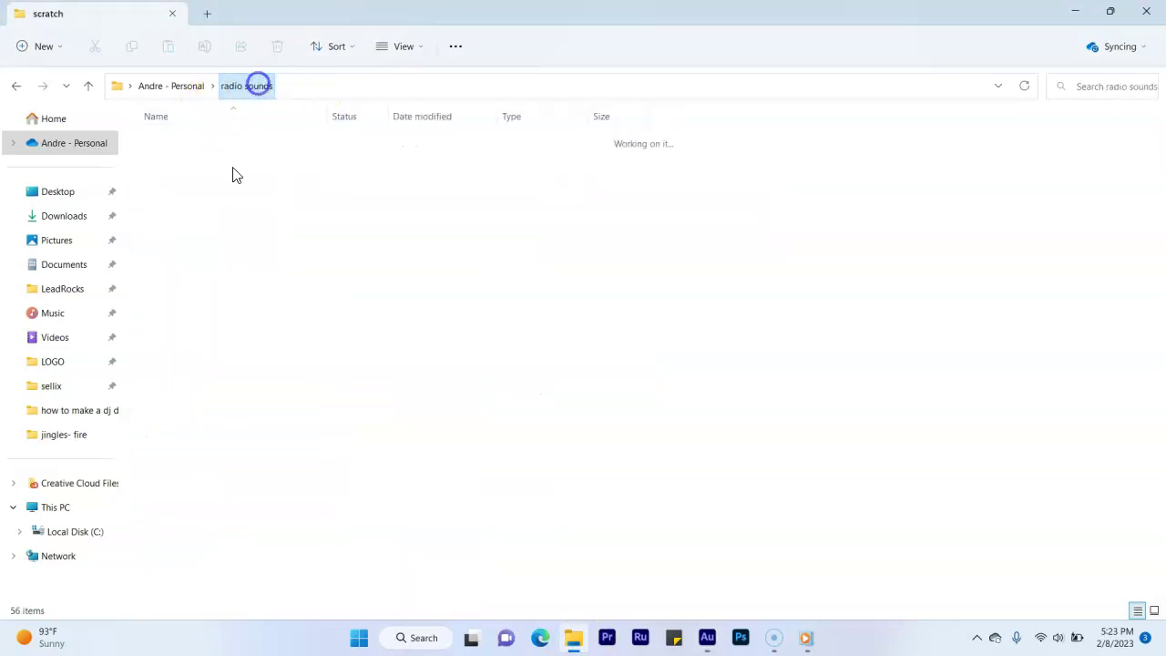
double_click(178, 540)
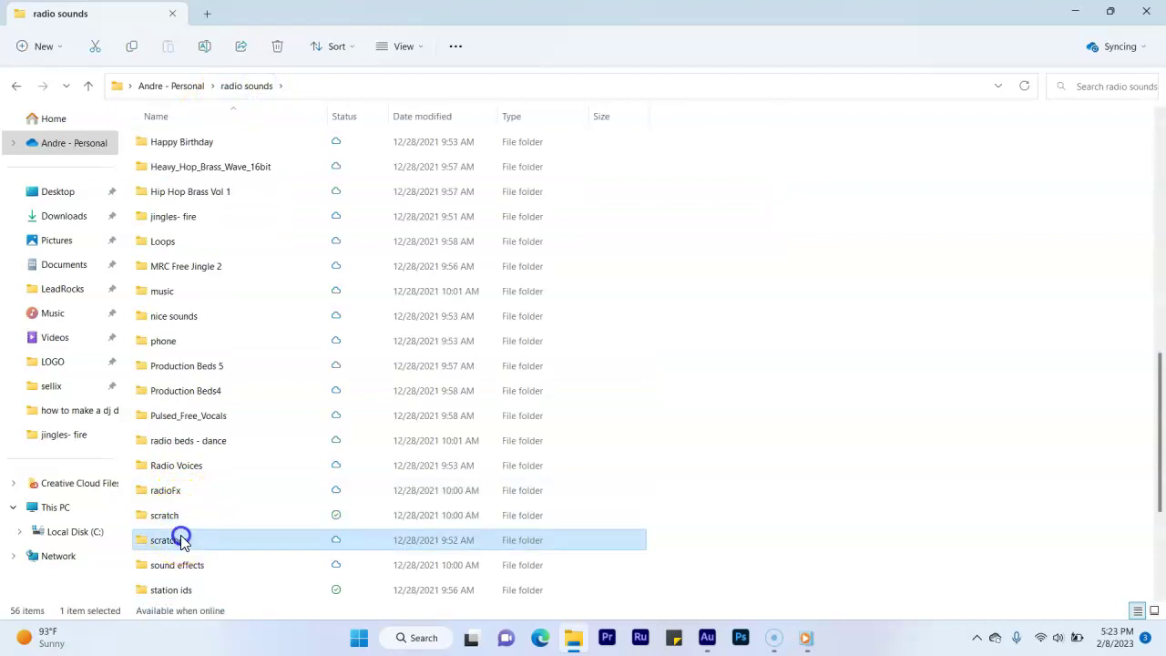
Preview the Nice Scratch sound, place it on Audition's pitch track at about 0:15.0, and play from about 0:13.5.
double_click(192, 367)
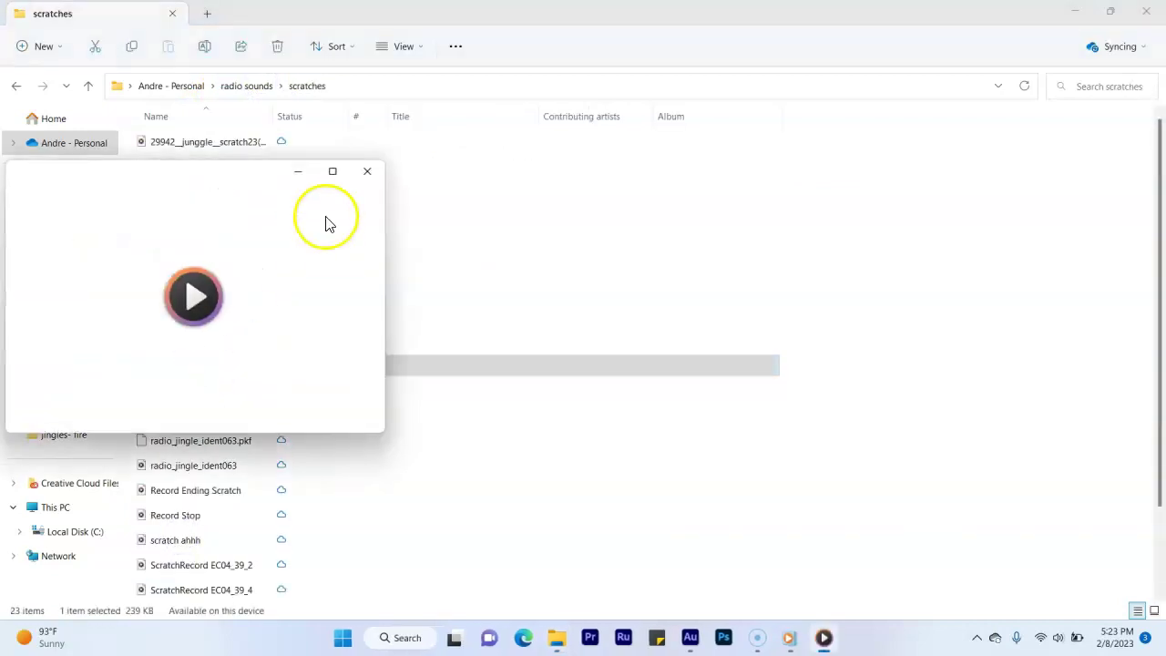
click(300, 172)
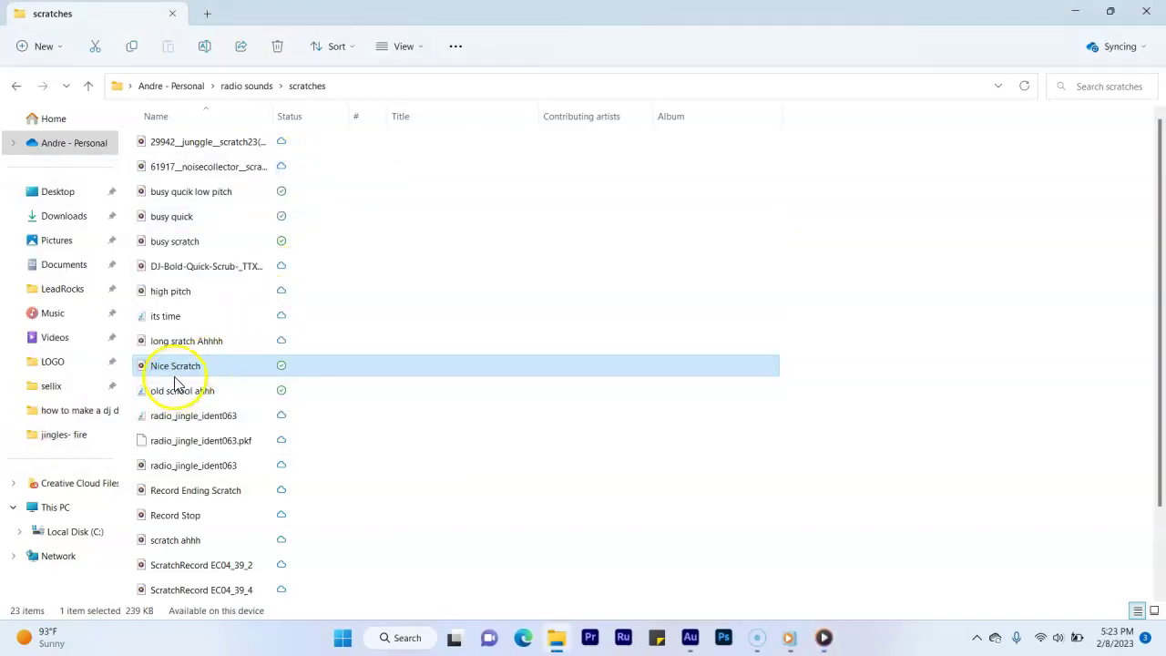
click(691, 637)
drag(695, 641, 617, 387)
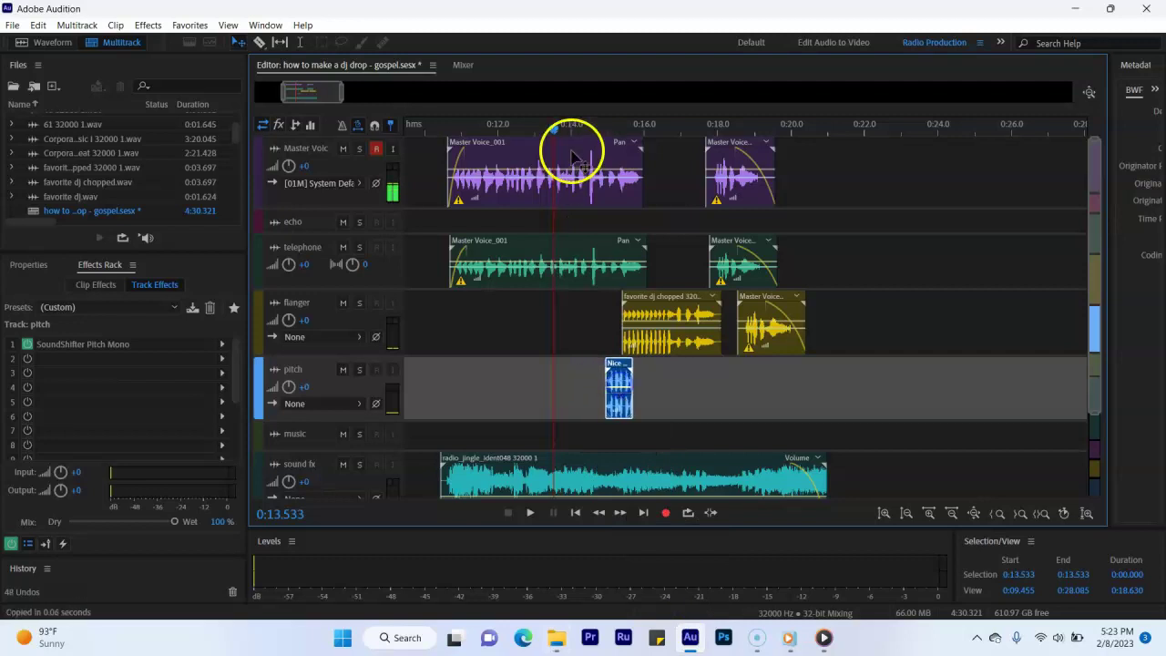
key(space)
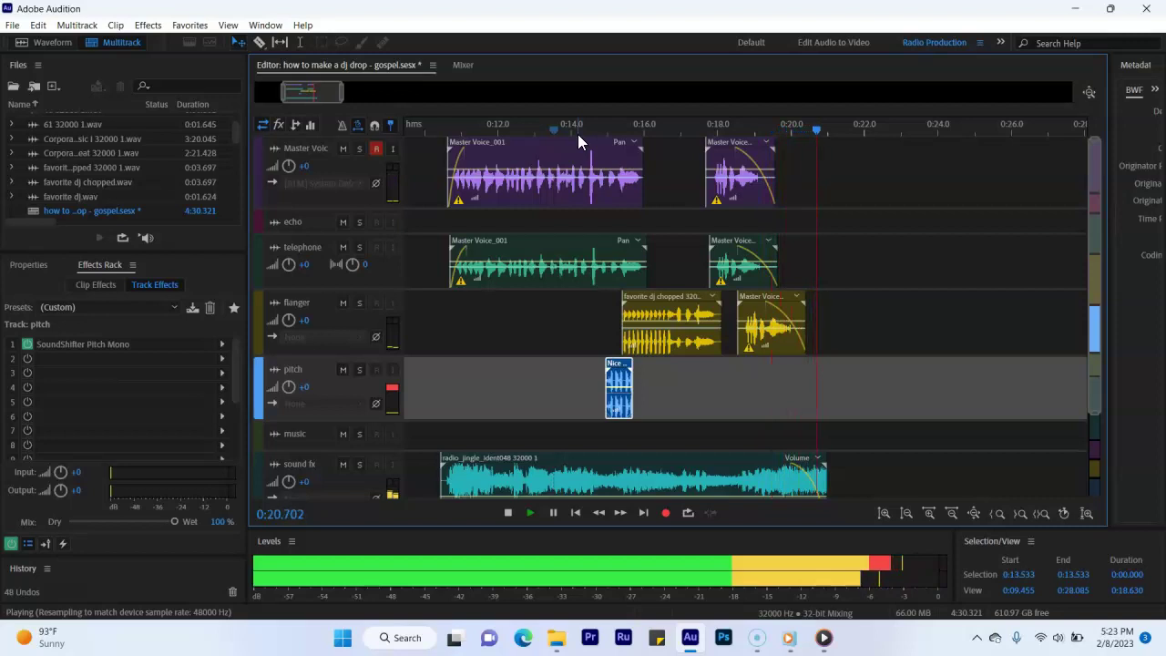
key(space)
Shorten the jingle to about 0:20.1 and then about 0:18.9 with a fade-out, playing each version from about 0:17.2.
drag(824, 477, 790, 482)
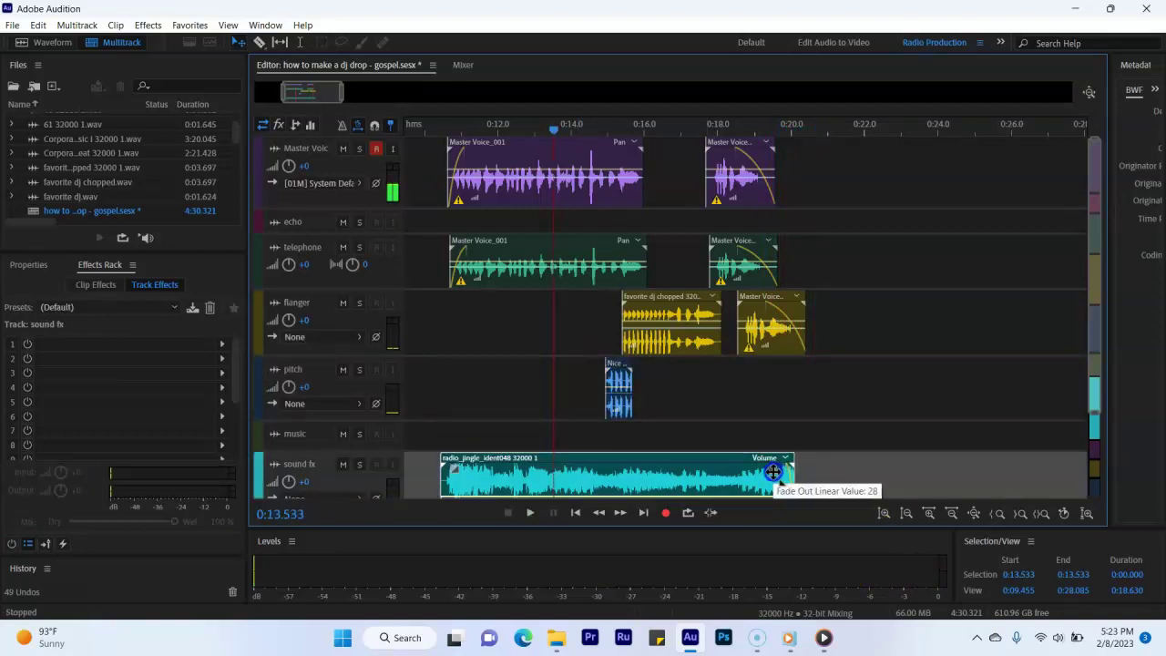
click(690, 123)
key(space)
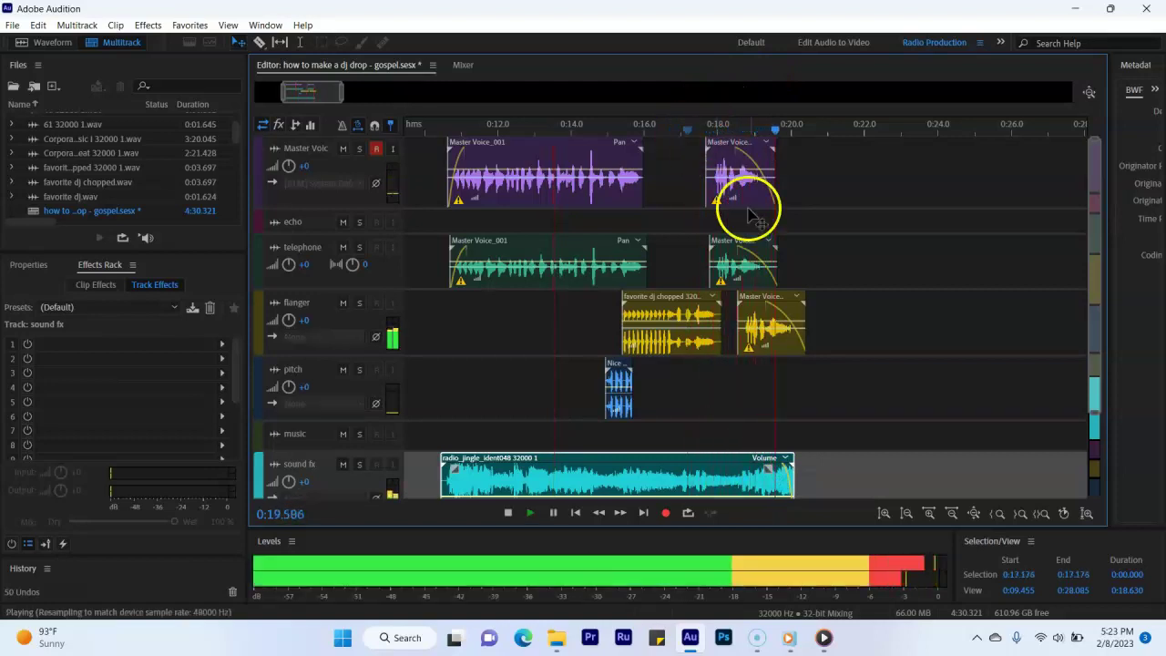
key(space)
drag(794, 478, 752, 478)
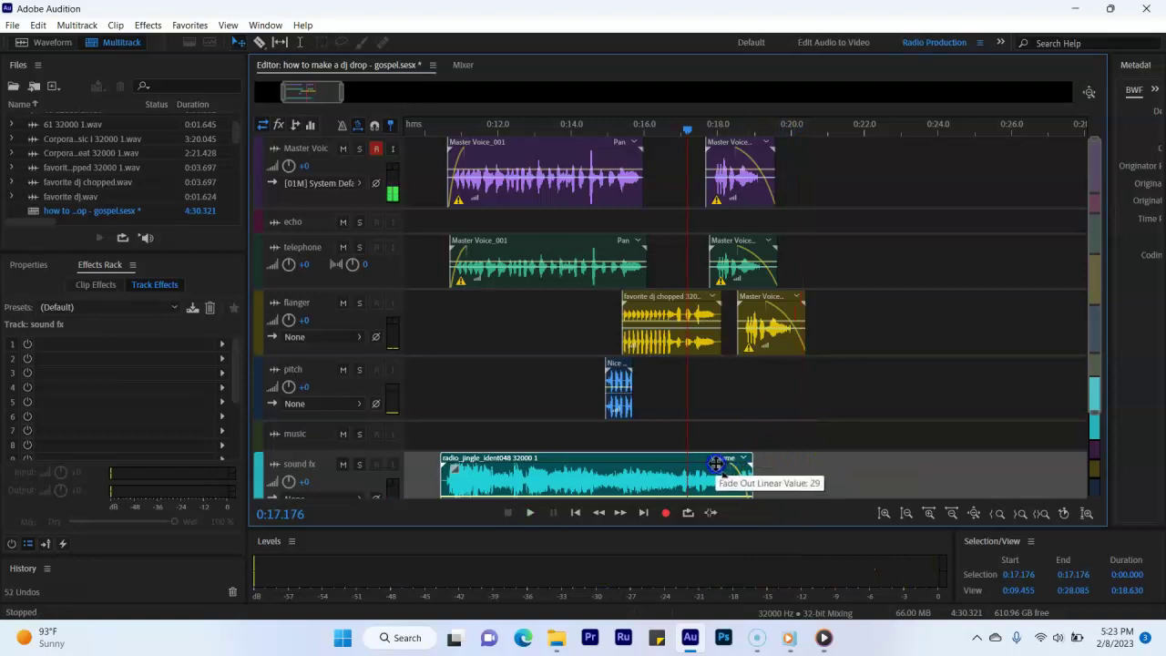
click(661, 341)
key(space)
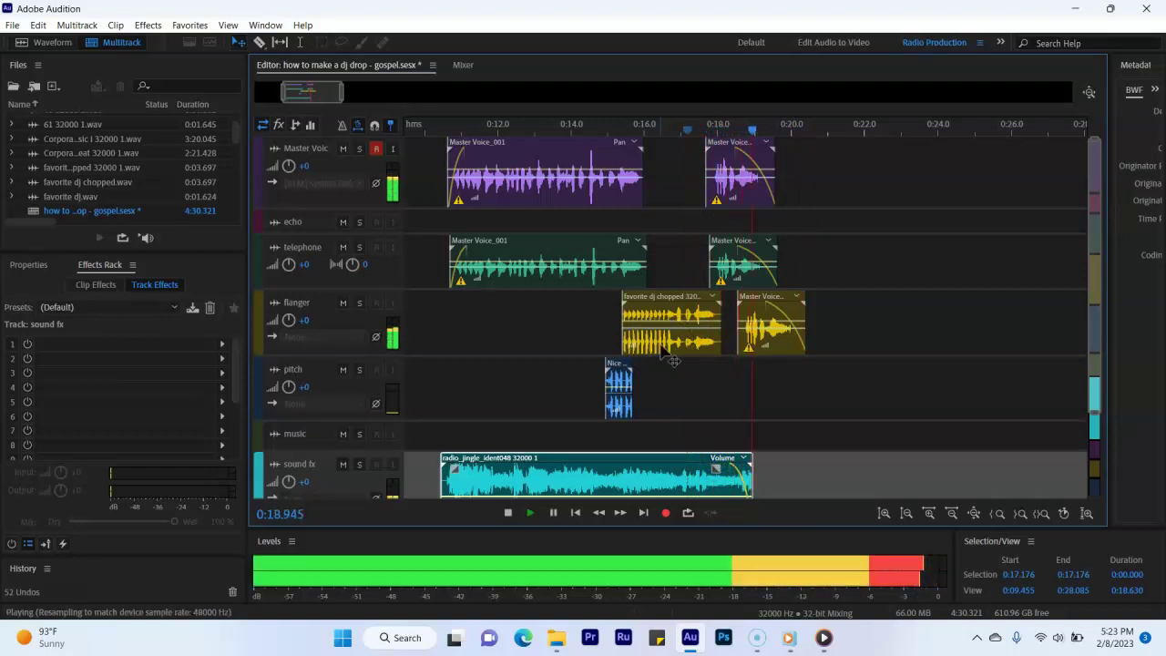
key(space)
Play the drop from about 0:10.2 and slightly lengthen the jingle clip's fade-out.
click(515, 219)
click(434, 130)
key(space)
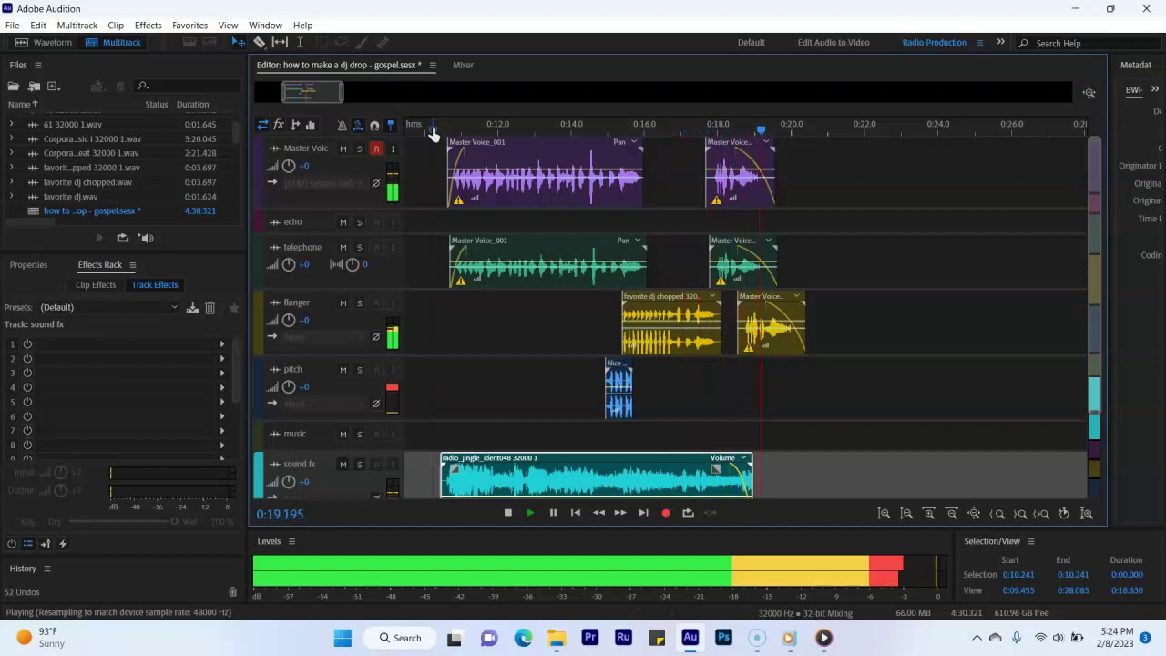
key(space)
drag(718, 483, 707, 481)
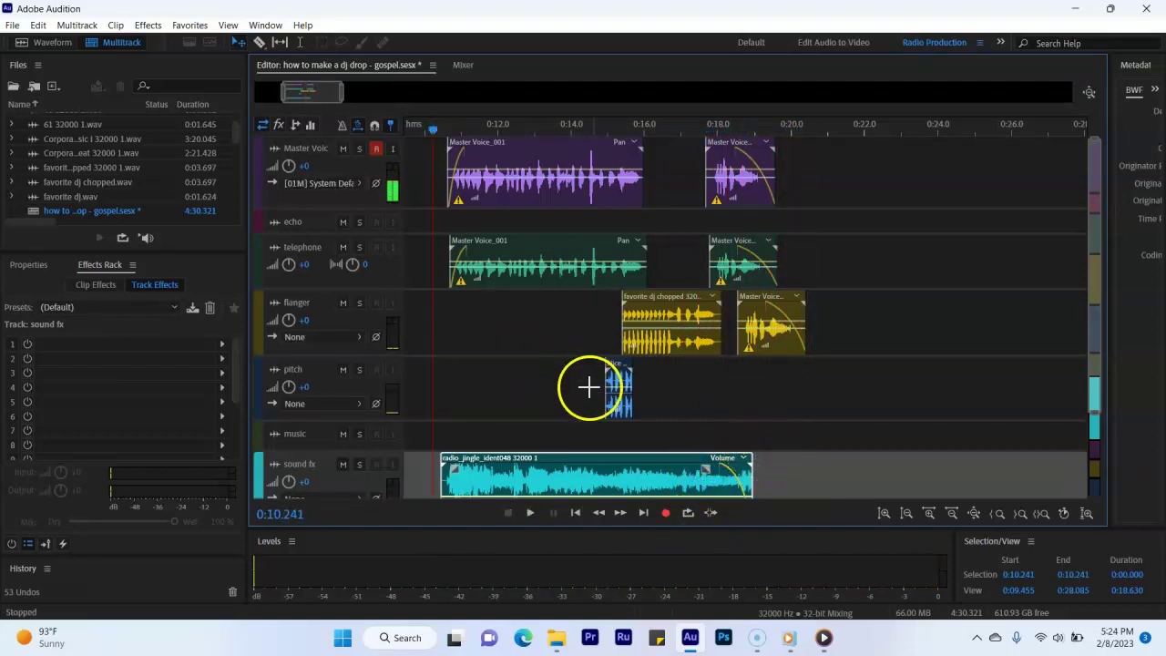
Copy the scratch clip along the pitch track, trim the copy to about 0:18.7–0:19.0, and play from about 0:17.8.
drag(618, 385, 747, 398)
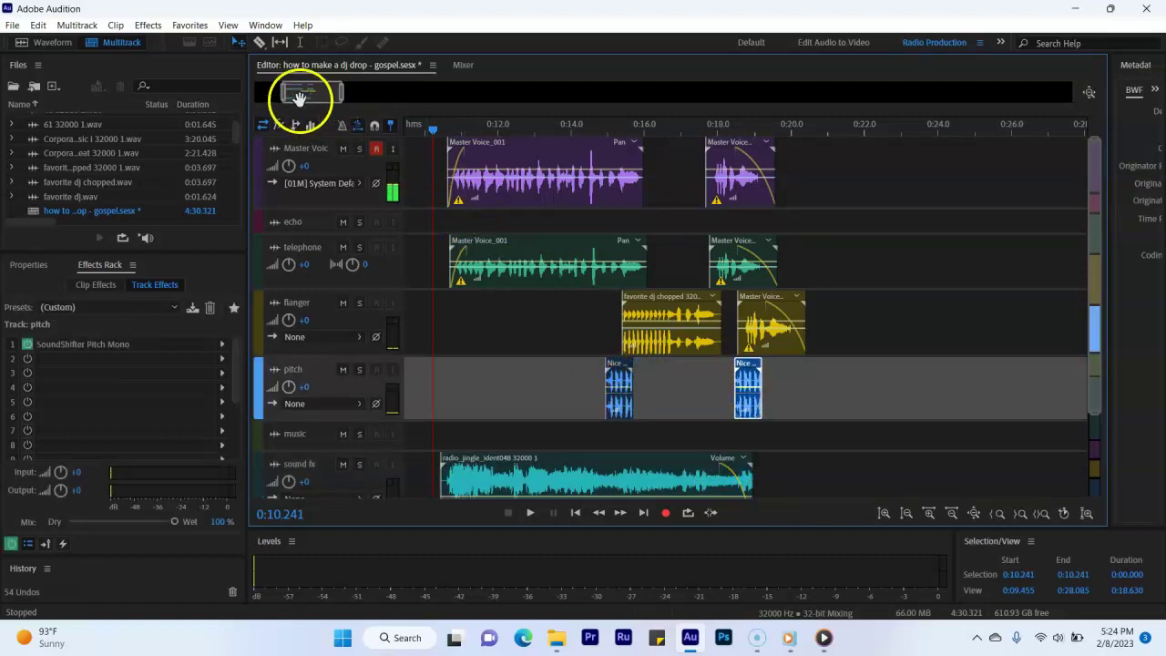
drag(292, 93, 300, 118)
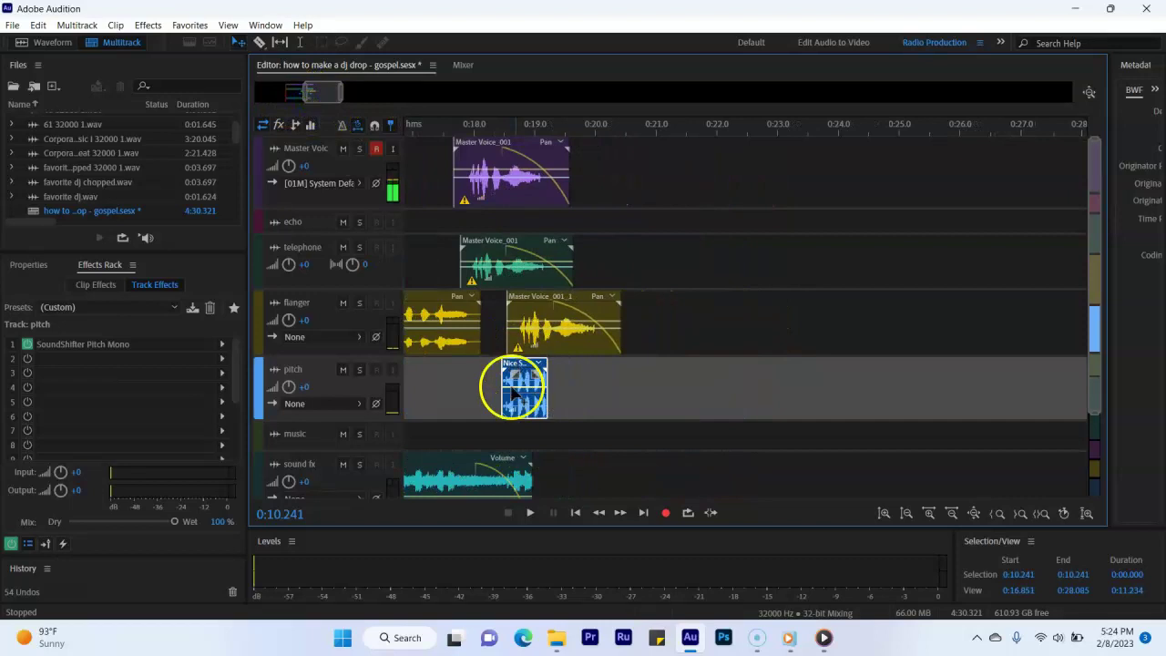
drag(502, 387, 527, 389)
click(460, 129)
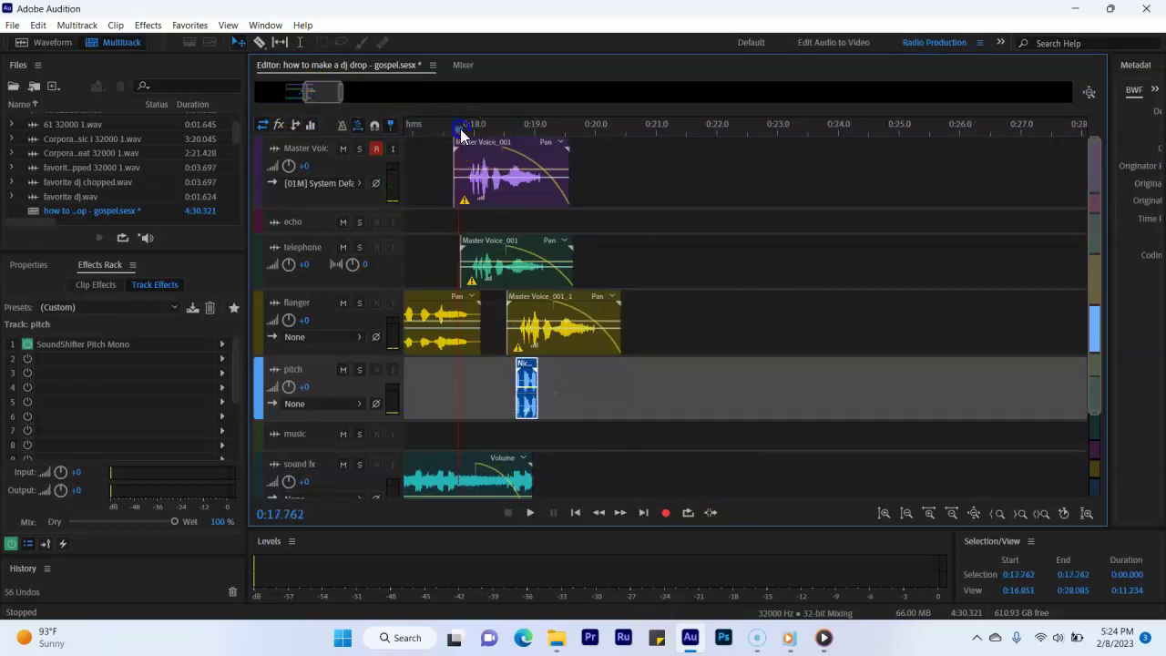
key(space)
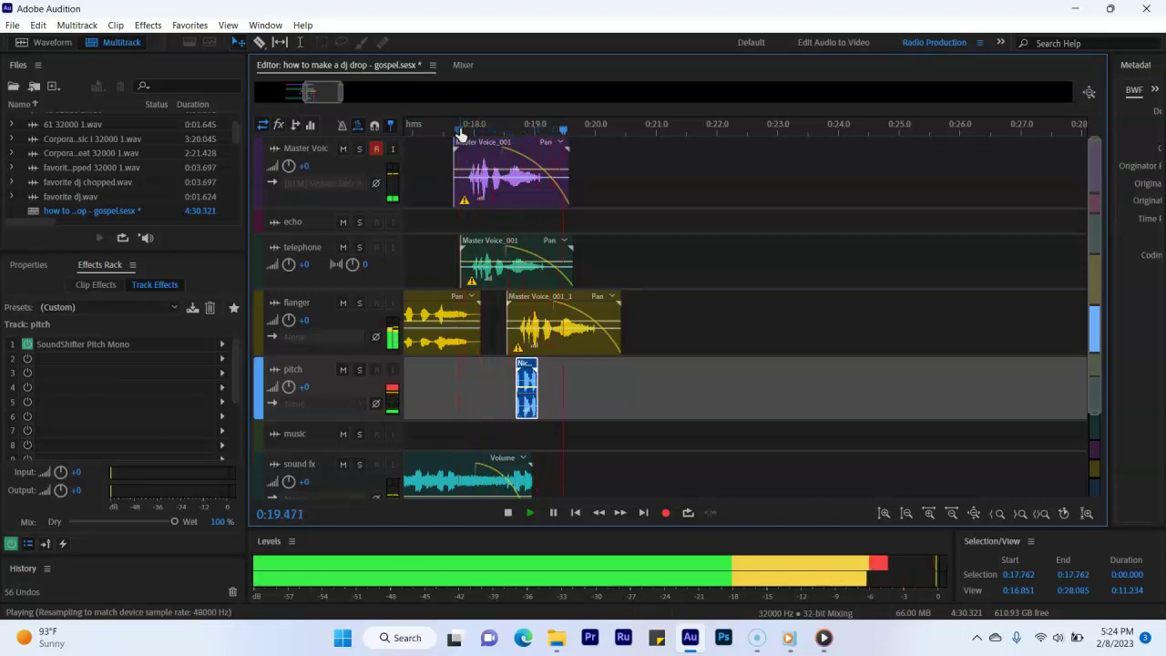
key(space)
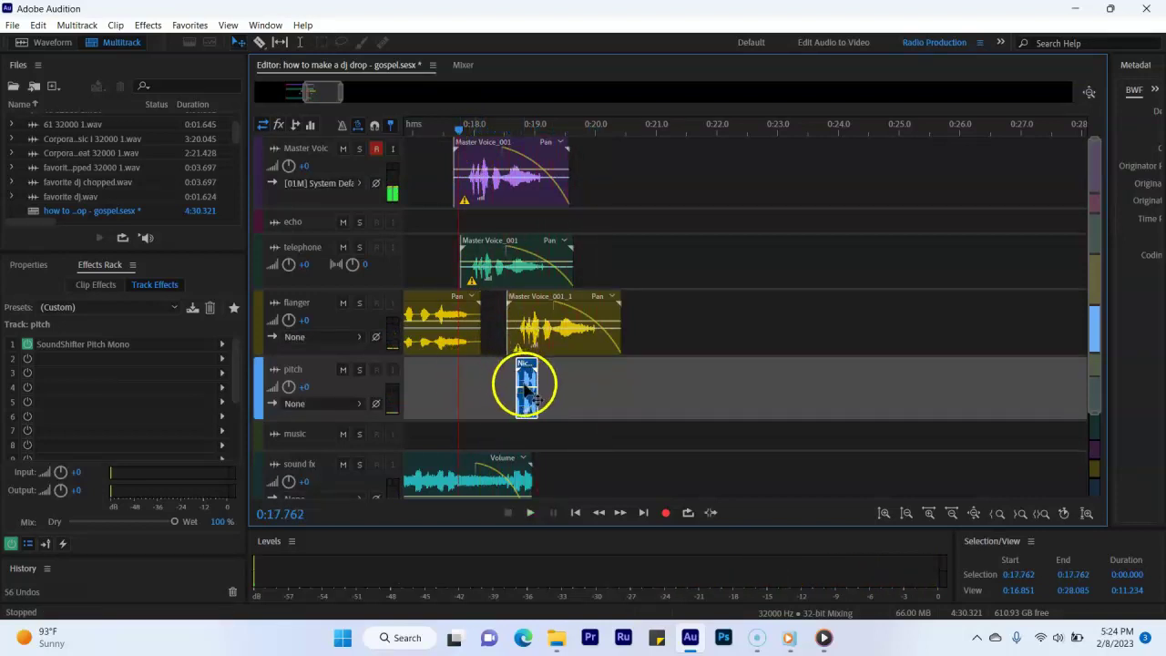
Adjust the second scratch clip's volume below its original level, comparing the settings by playing from about 0:17.8.
key(space)
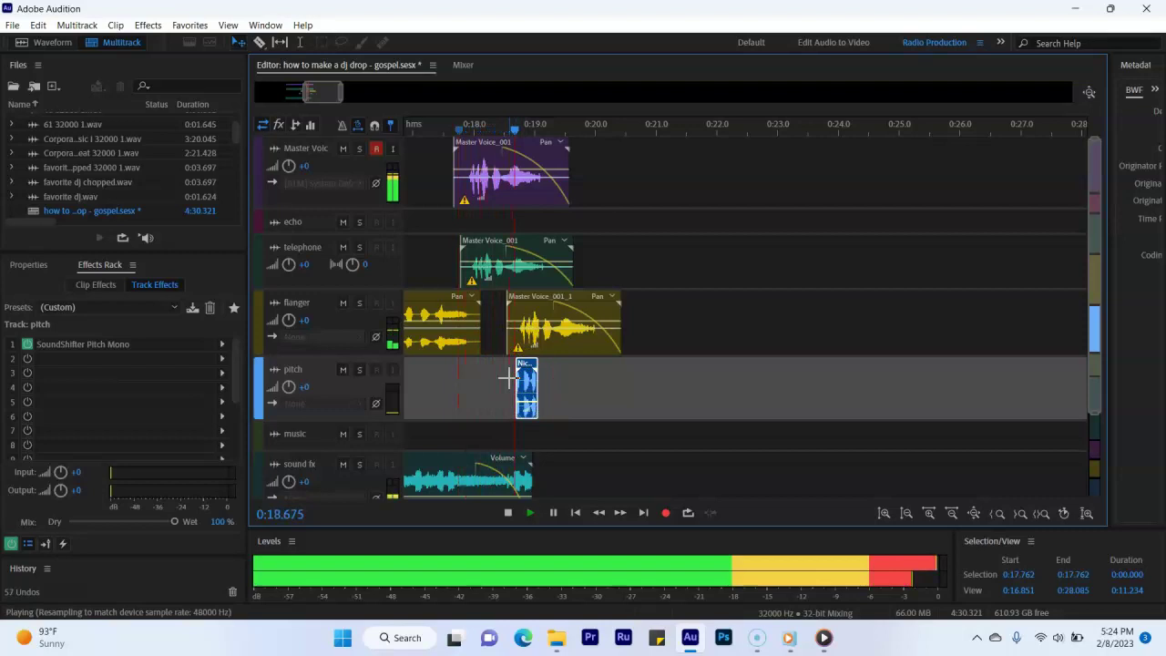
key(space)
drag(513, 391, 532, 407)
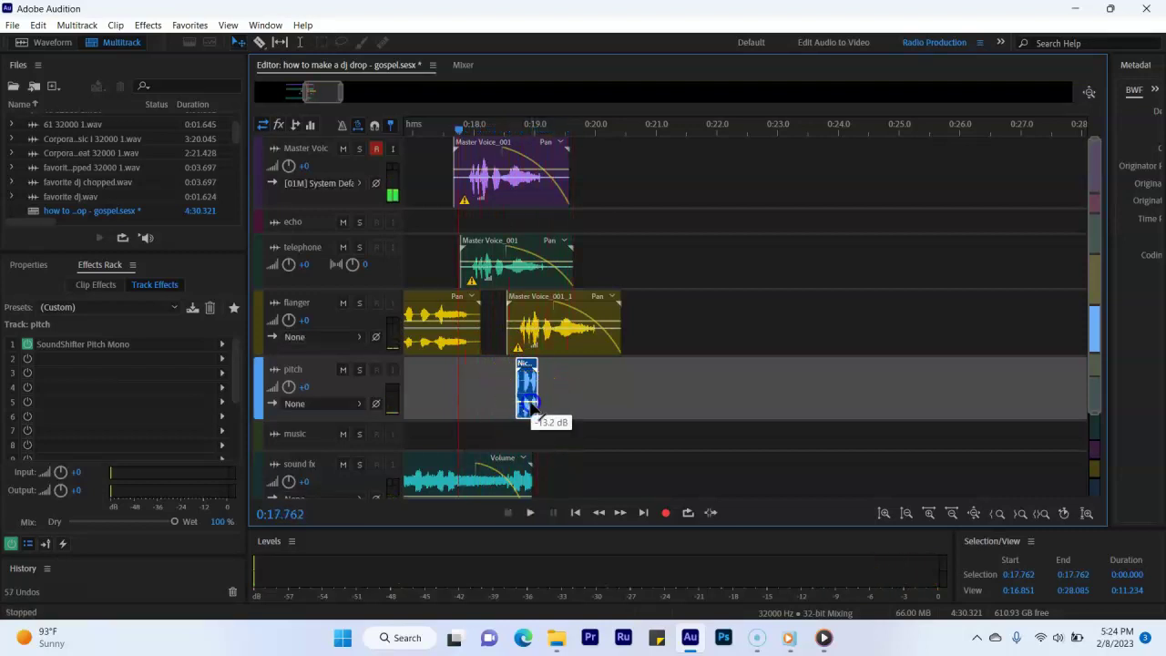
key(space)
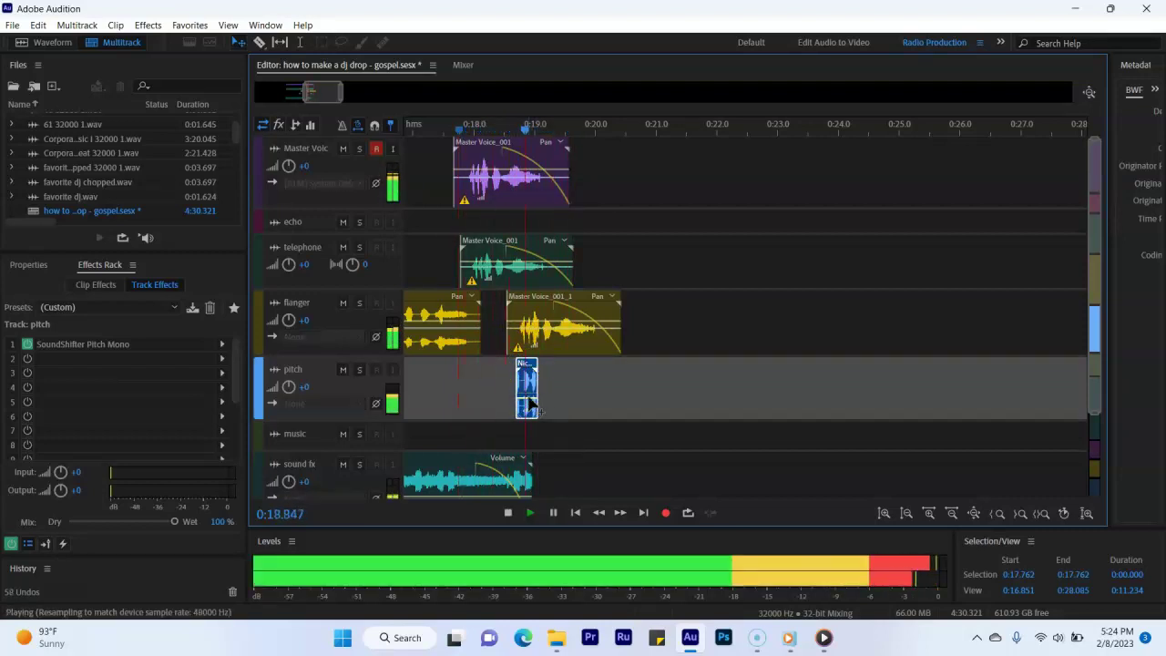
key(space)
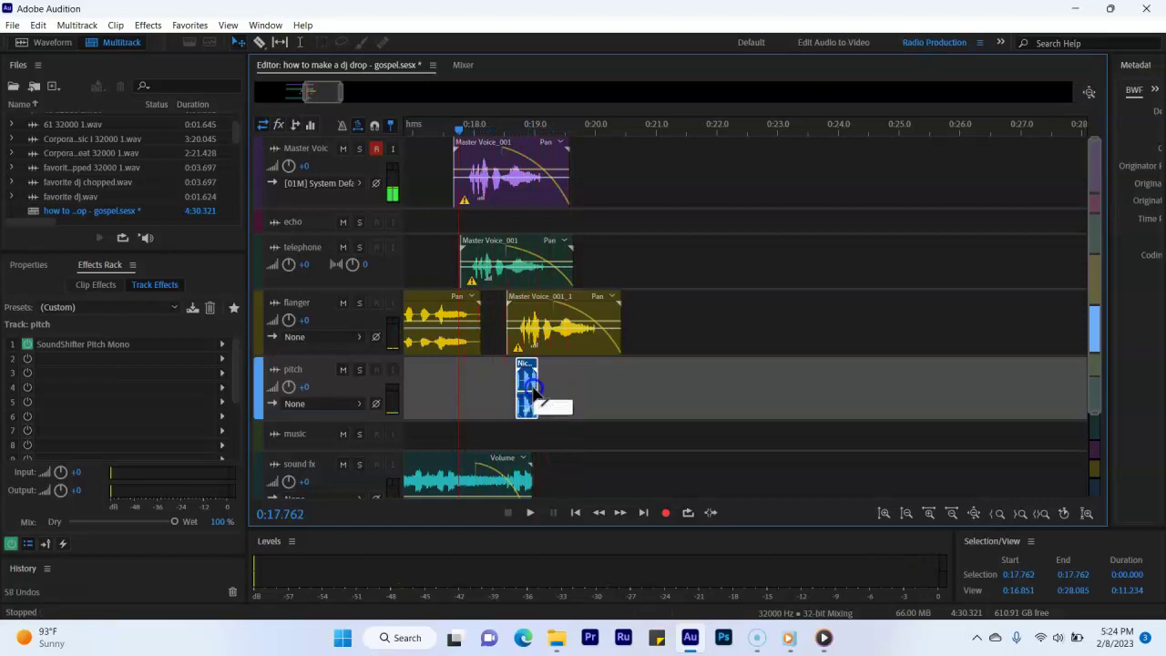
key(space)
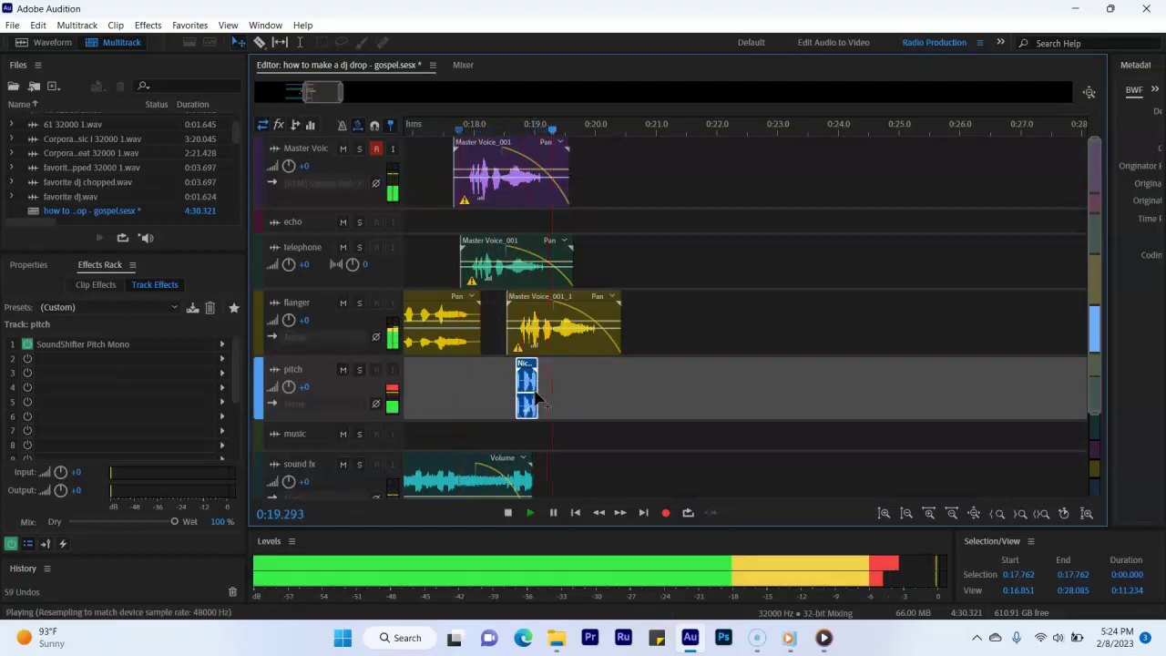
key(space)
Move the second scratch clip to the echo track at about 0:18.5 and play it within the mix.
drag(520, 373, 532, 375)
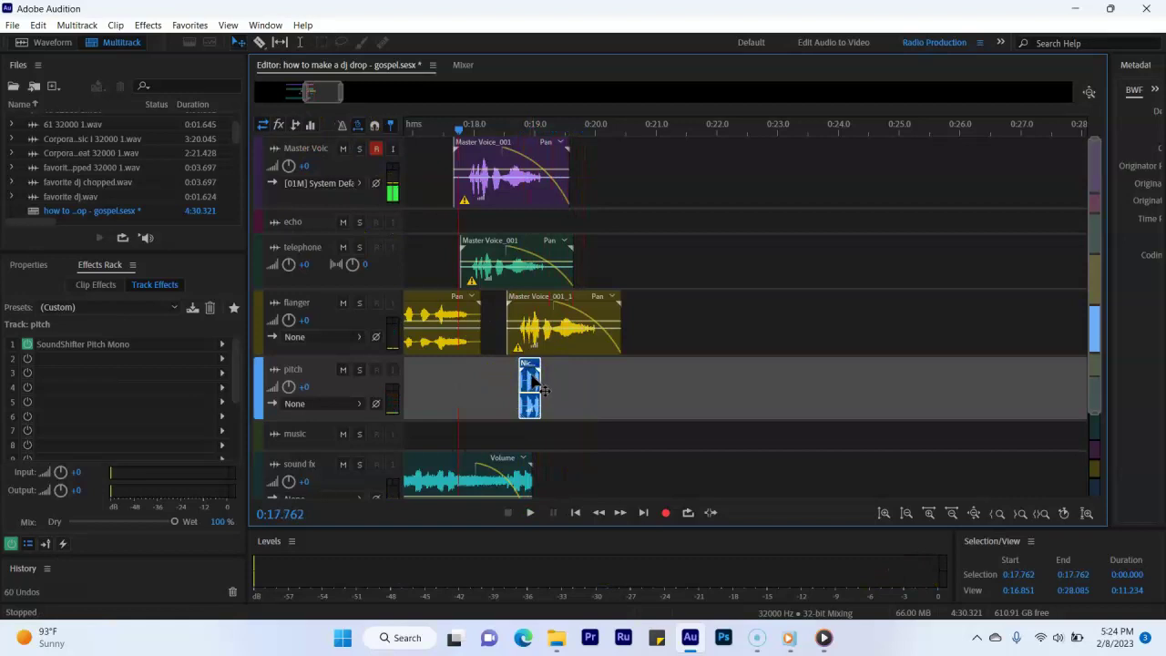
drag(533, 383, 532, 238)
key(space)
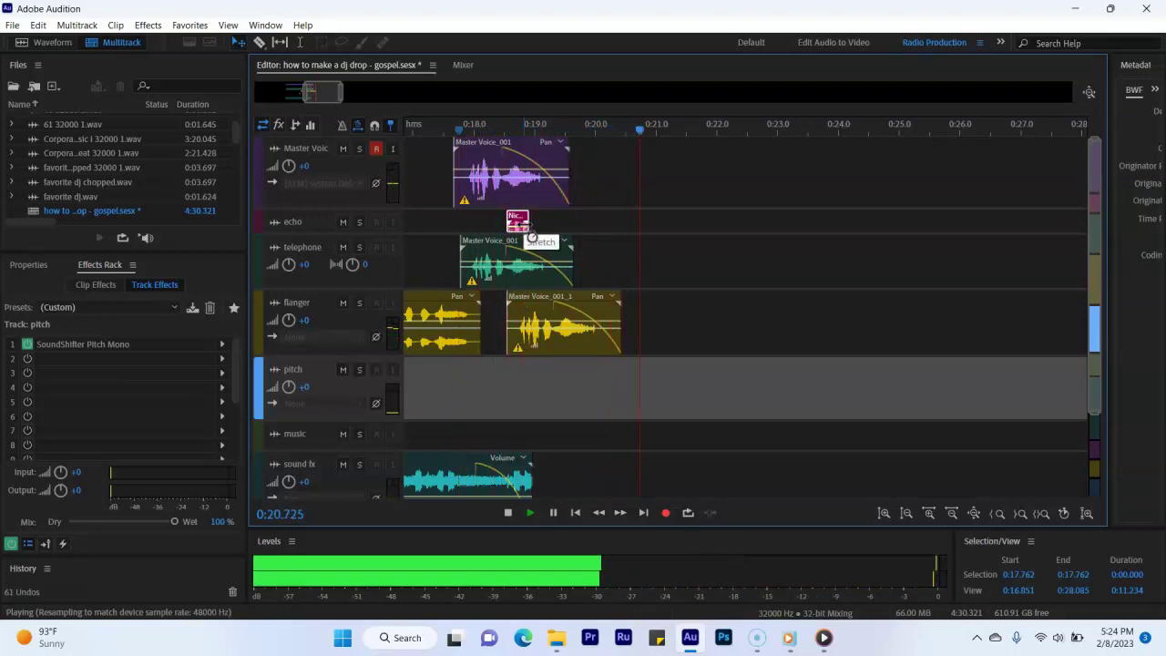
click(415, 128)
drag(344, 111, 234, 92)
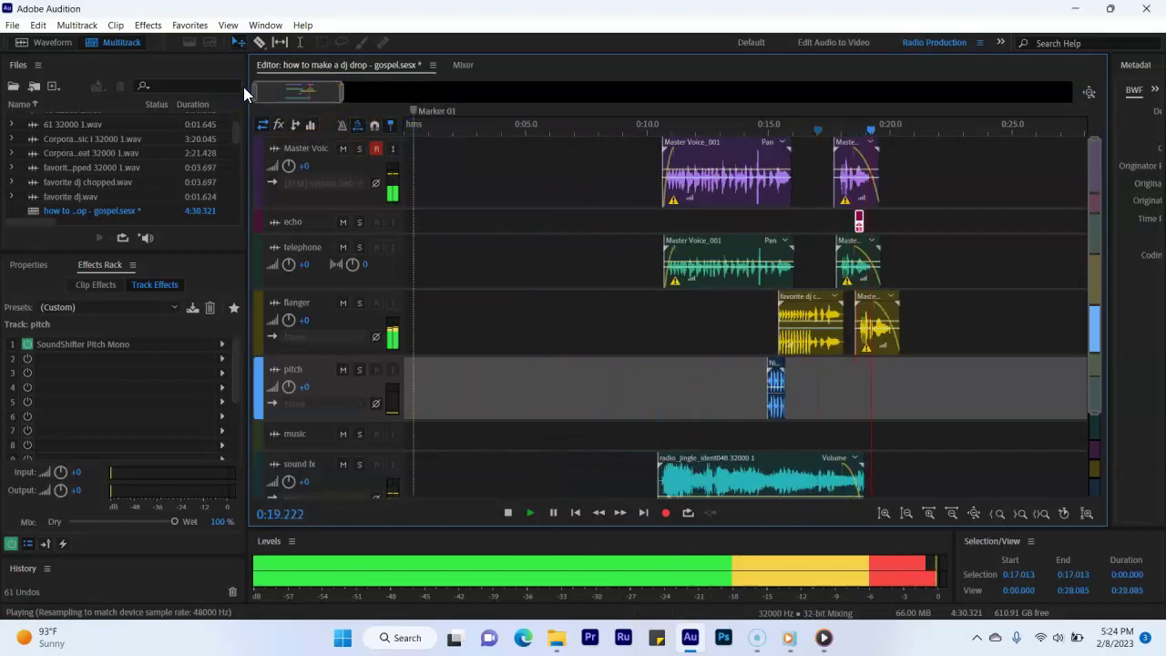
key(space)
Play the full drop from about 0:09.8 and review all tracks at reduced track heights.
click(643, 134)
key(space)
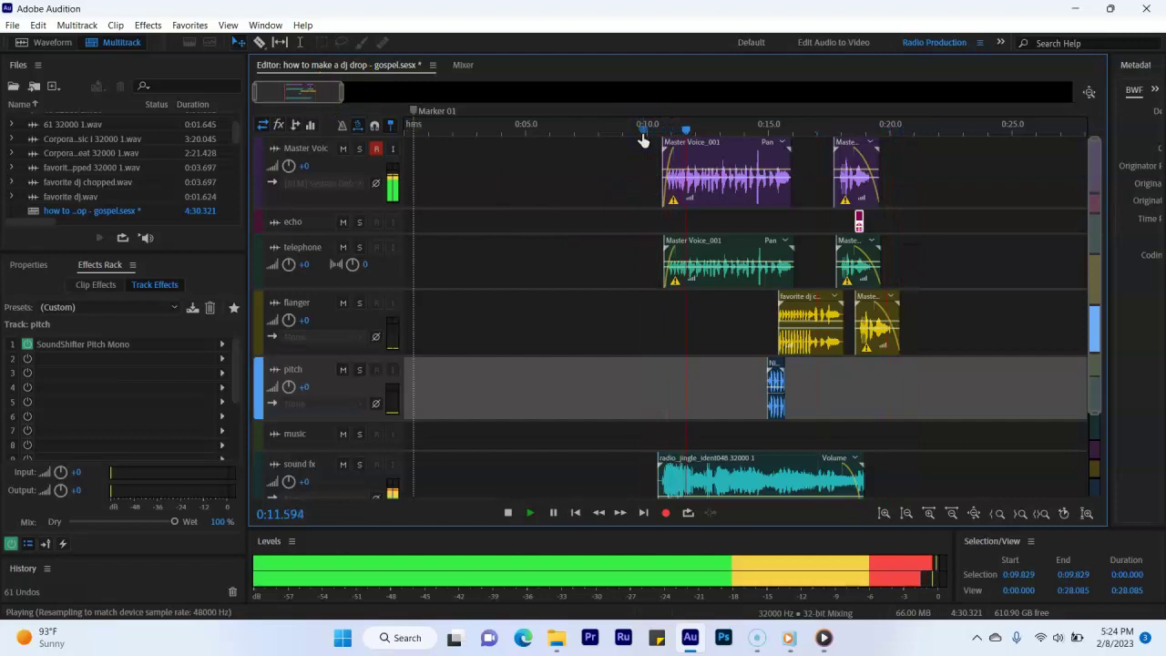
scroll(583, 247, down, 3)
scroll(583, 250, up, 3)
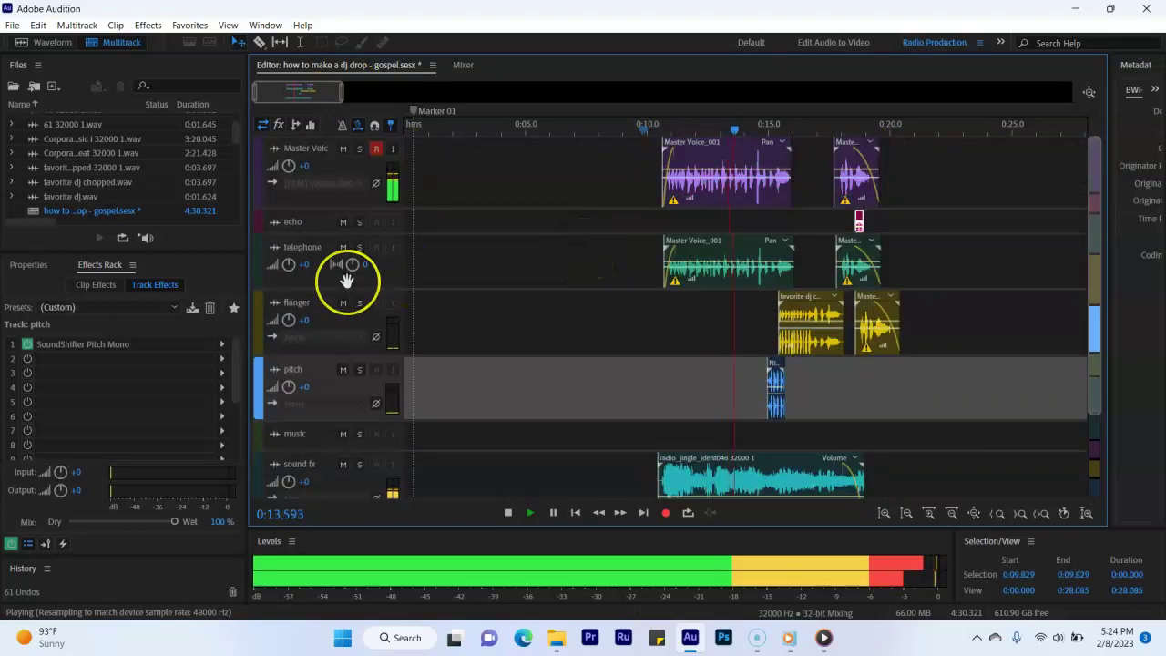
scroll(346, 281, down, 3)
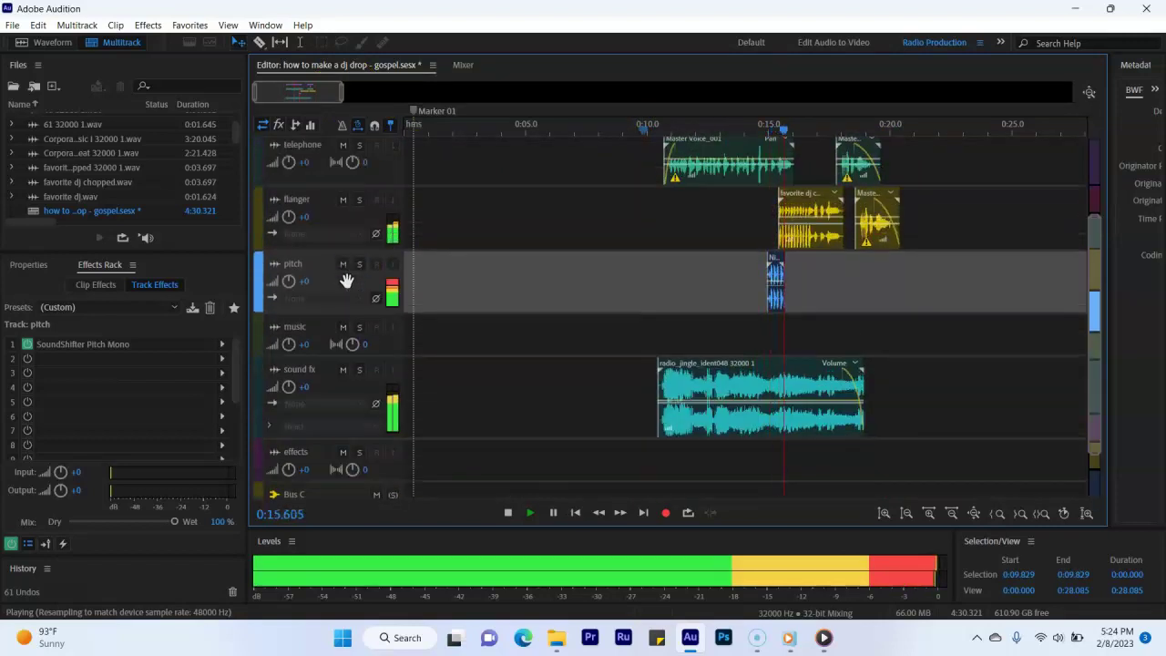
scroll(346, 281, down, 2)
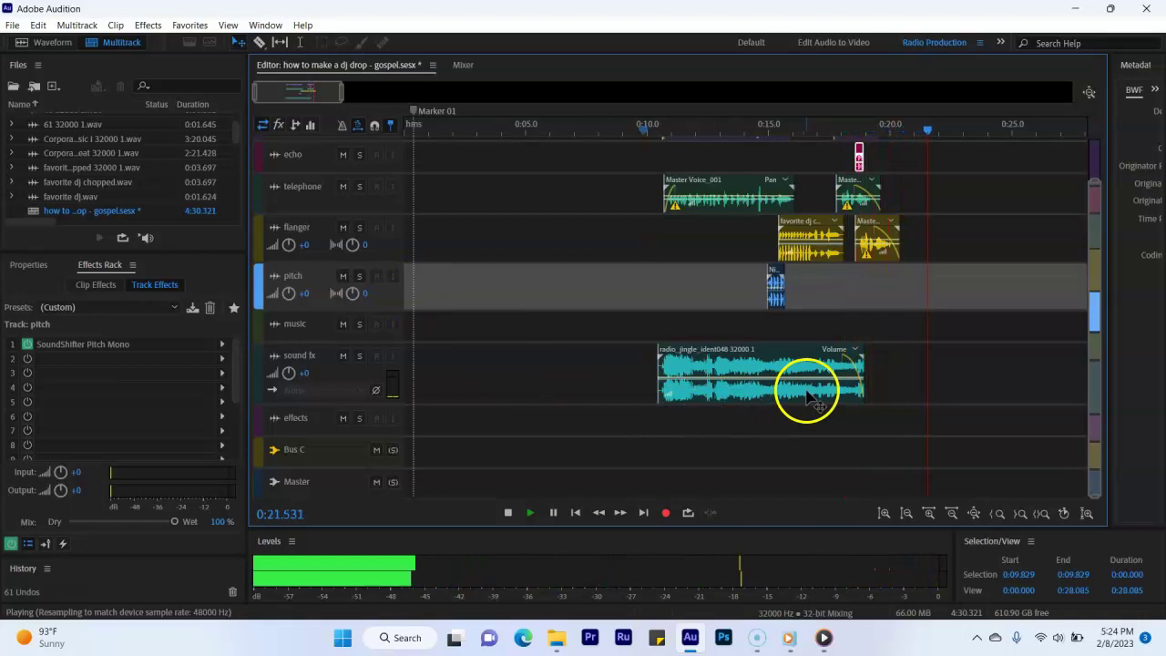
key(space)
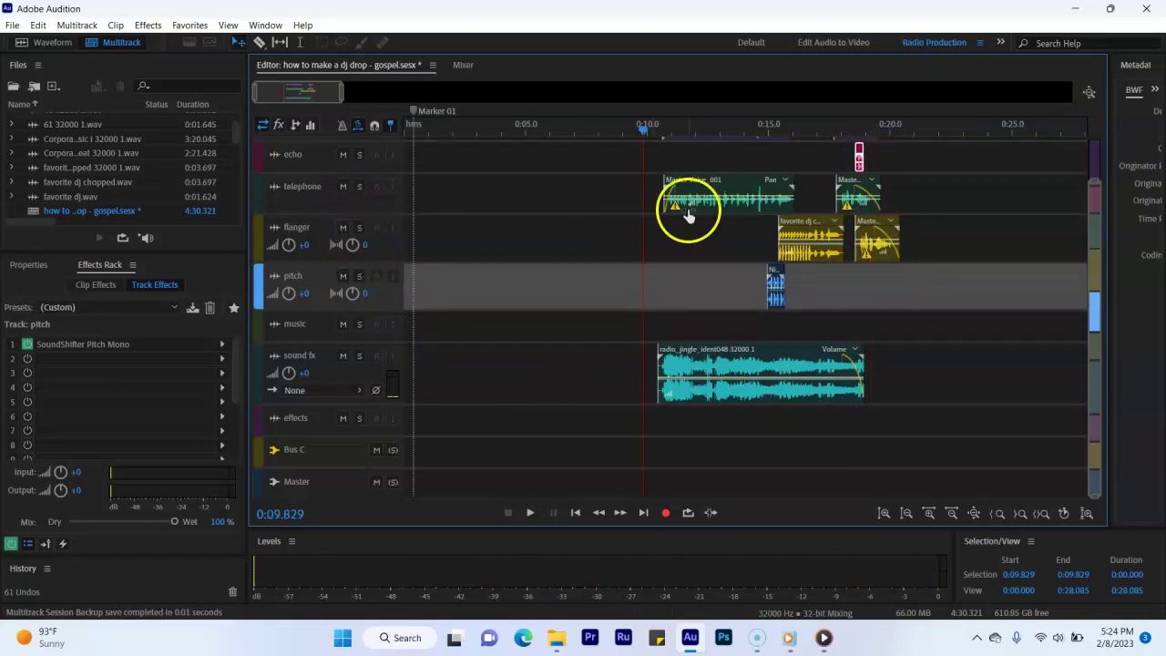
scroll(638, 171, up, 1)
key(space)
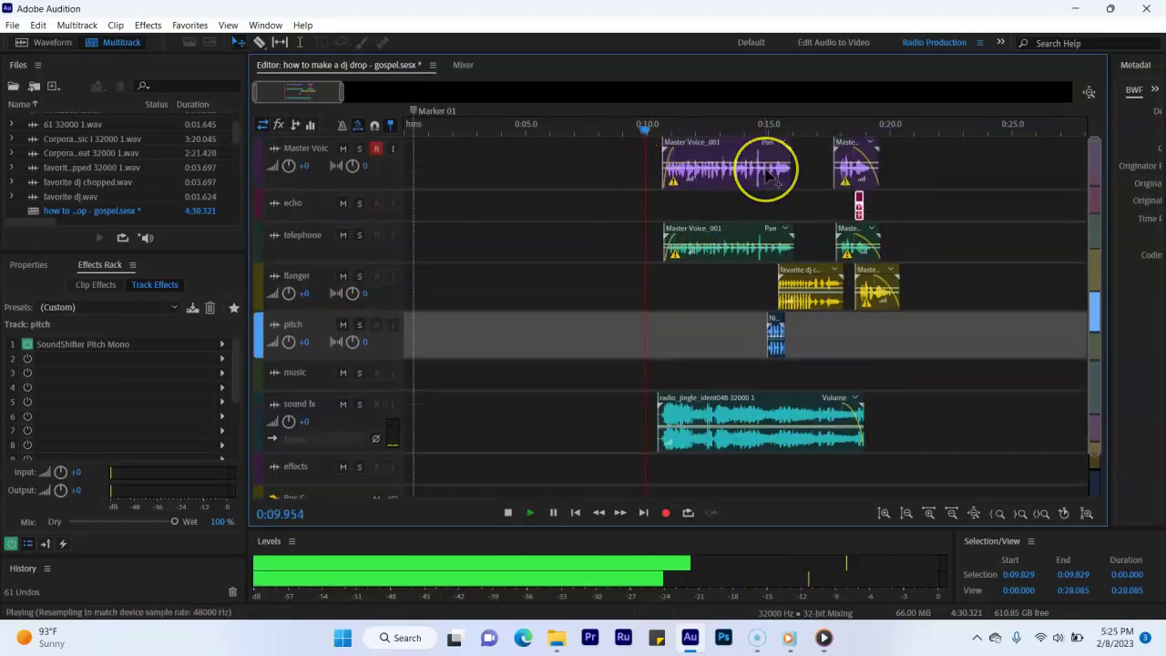
key(space)
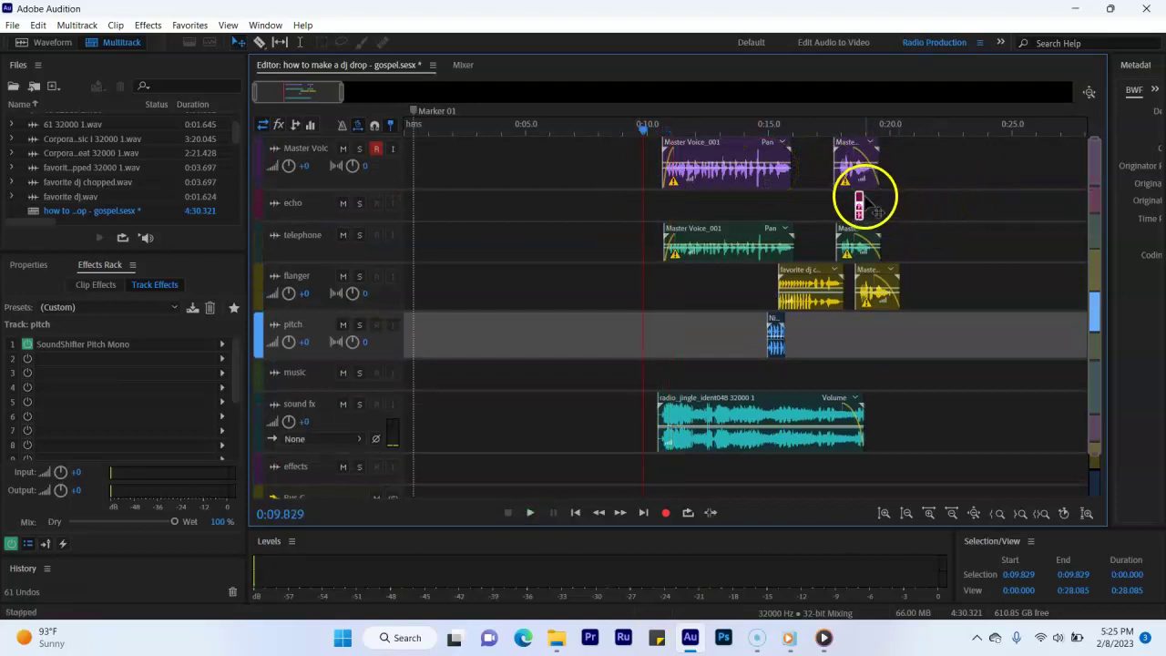
Move the second scratch clip from the echo track to the pitch track at about 0:18.6 and play from about 0:17.5.
click(858, 201)
drag(870, 293, 868, 324)
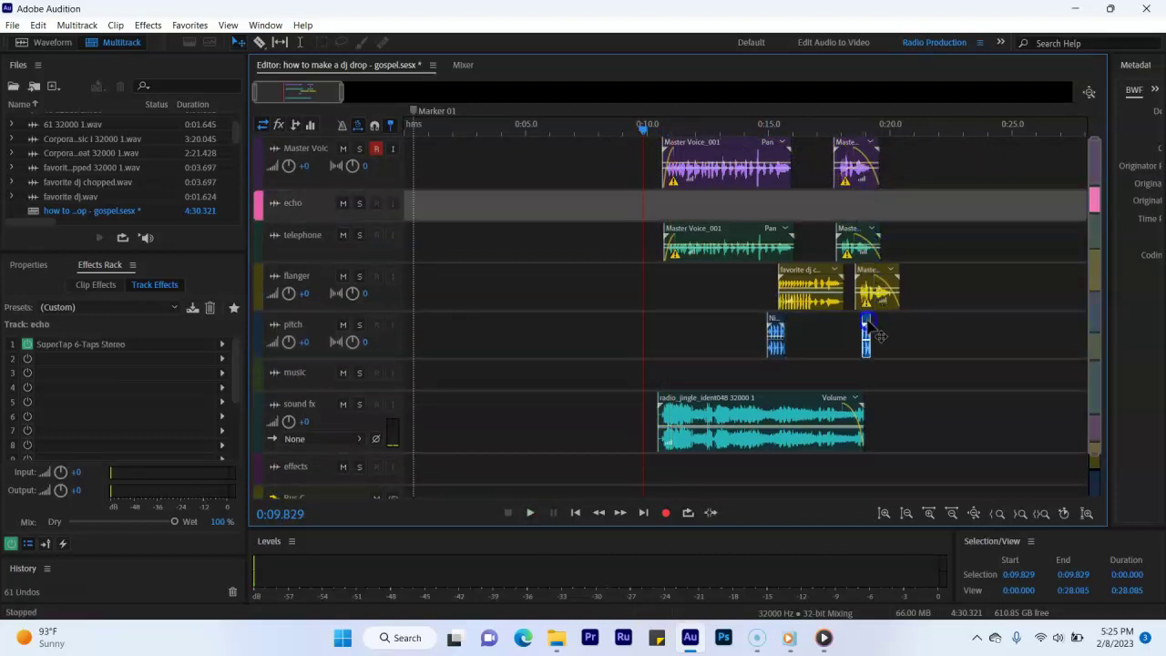
key(space)
key(space)
click(830, 134)
key(space)
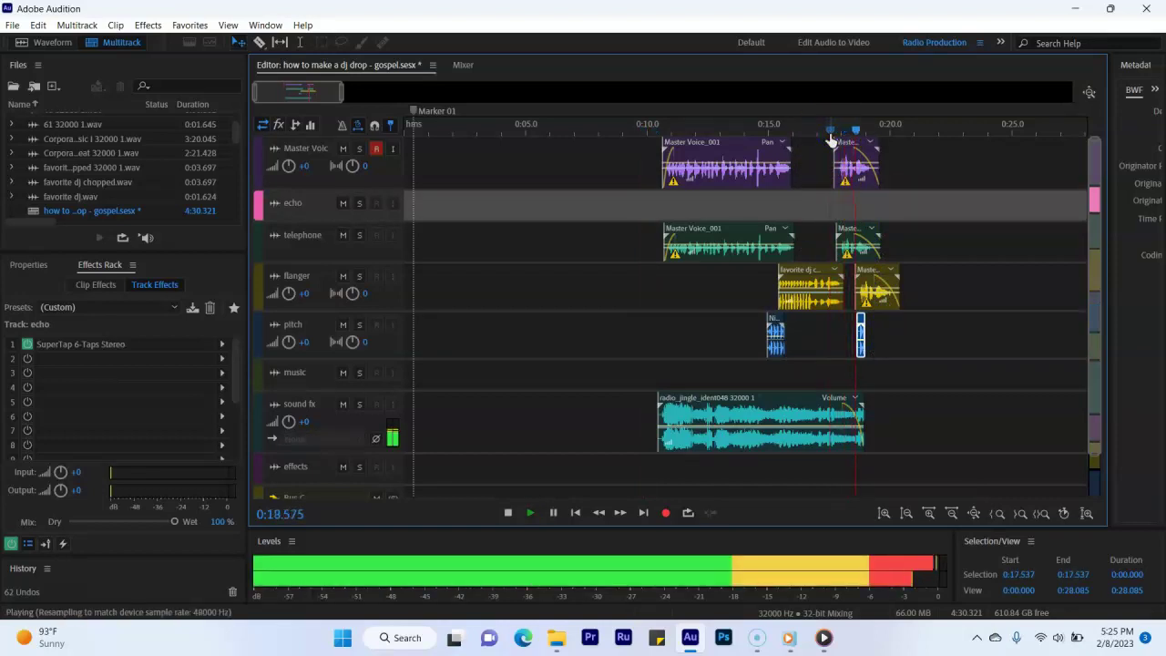
Play the full drop from about 0:10.2 to check the moved scratch clip in the mix.
click(651, 136)
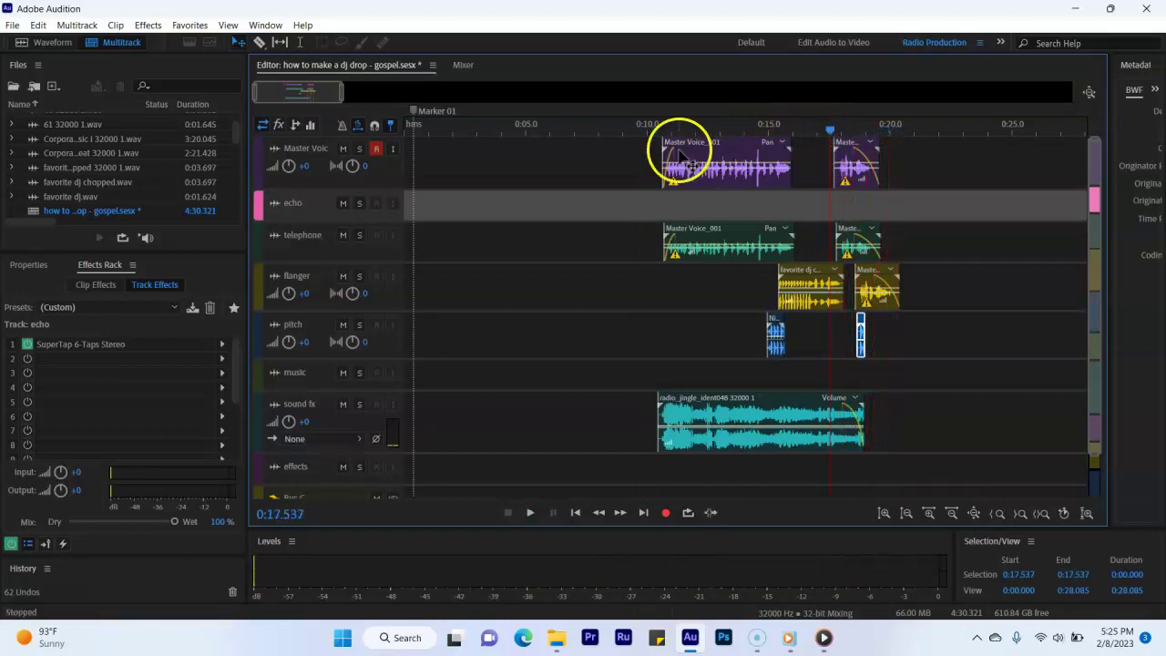
key(space)
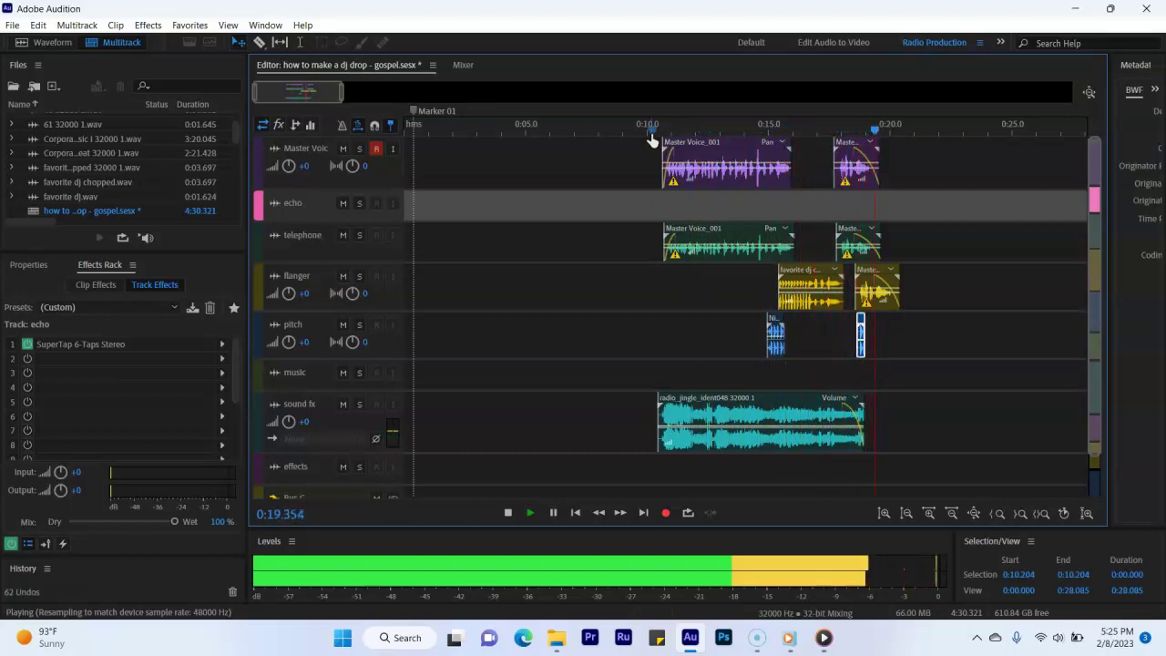
key(space)
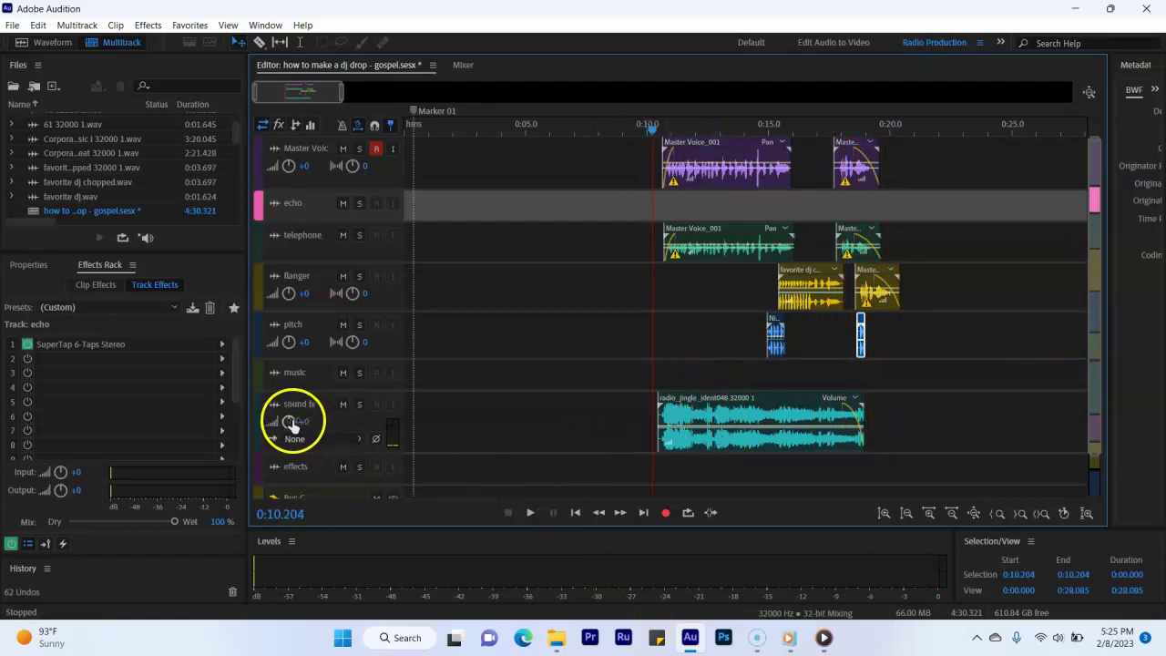
Lower the sound fx track's volume to -1.5 dB and play the mix from about 0:10.2.
mouse_move(292, 424)
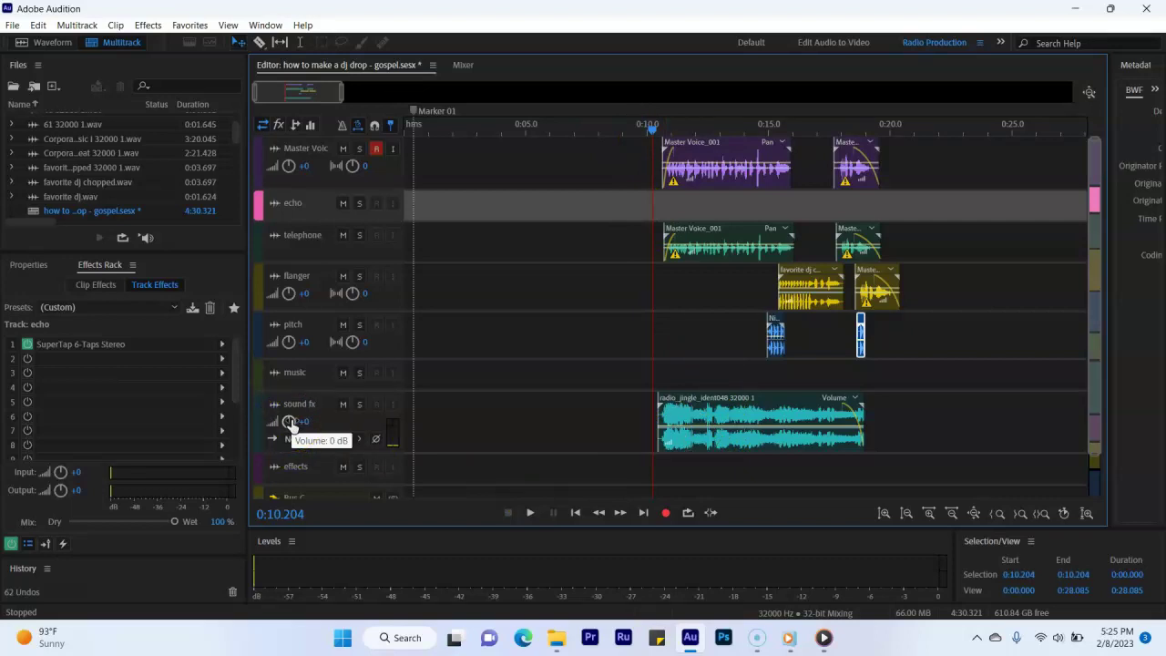
click(292, 423)
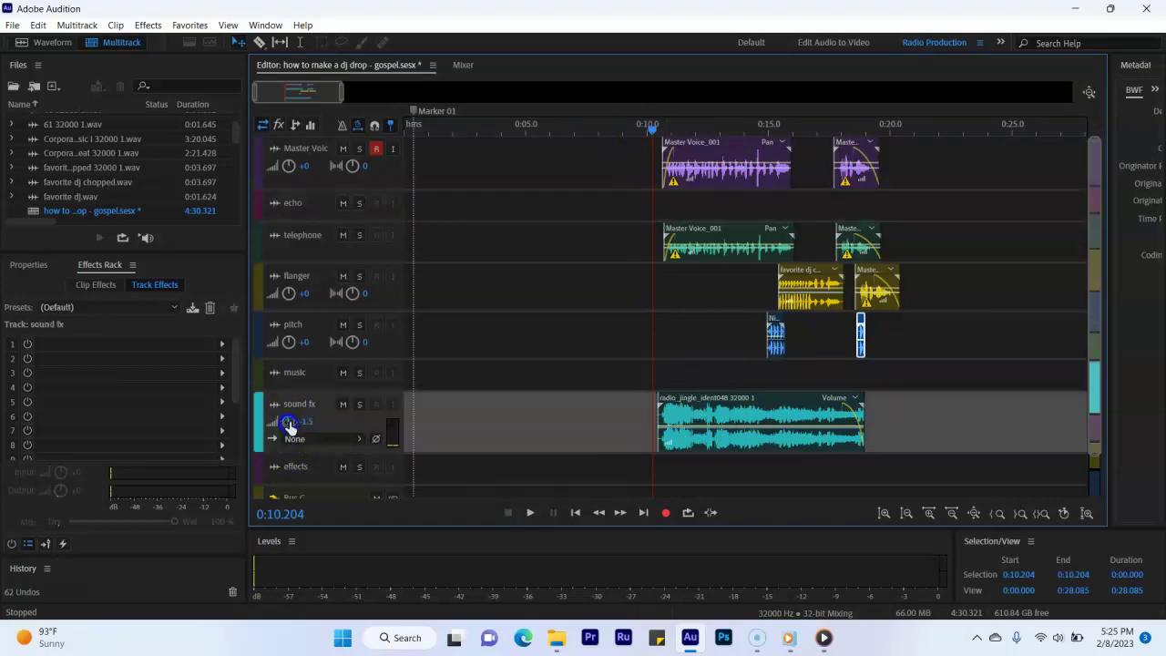
key(space)
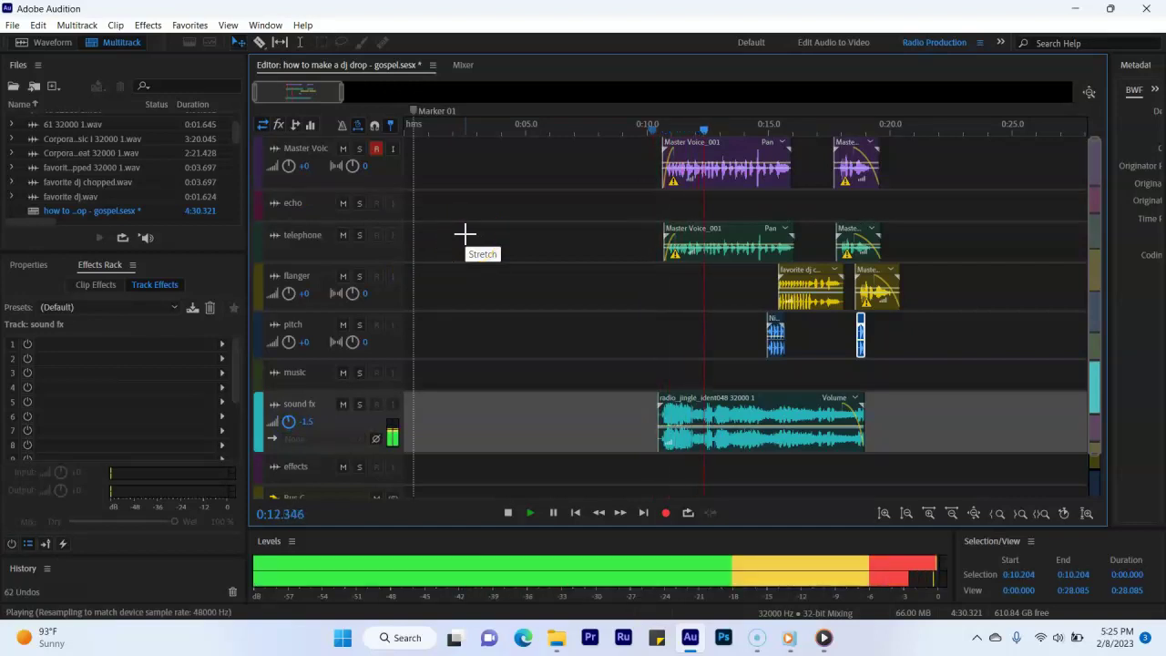
key(space)
Select all clips of the drop across the tracks and mix down the selected clips to a new file.
drag(603, 161, 927, 462)
click(720, 409)
right_click(722, 411)
click(827, 536)
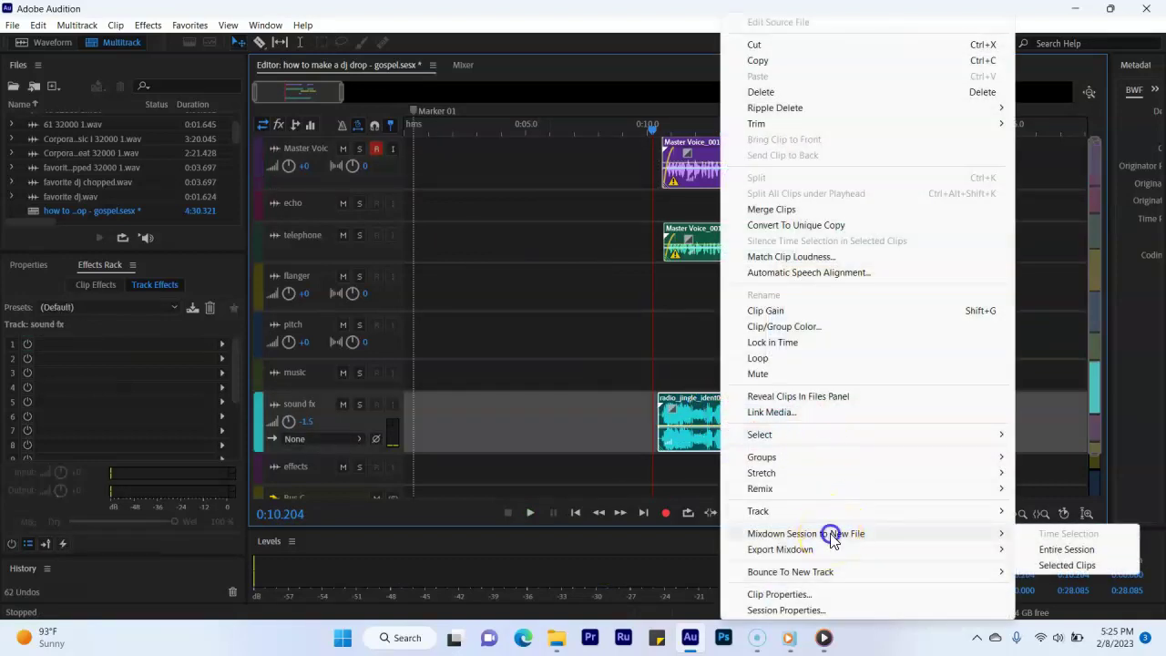
click(1057, 564)
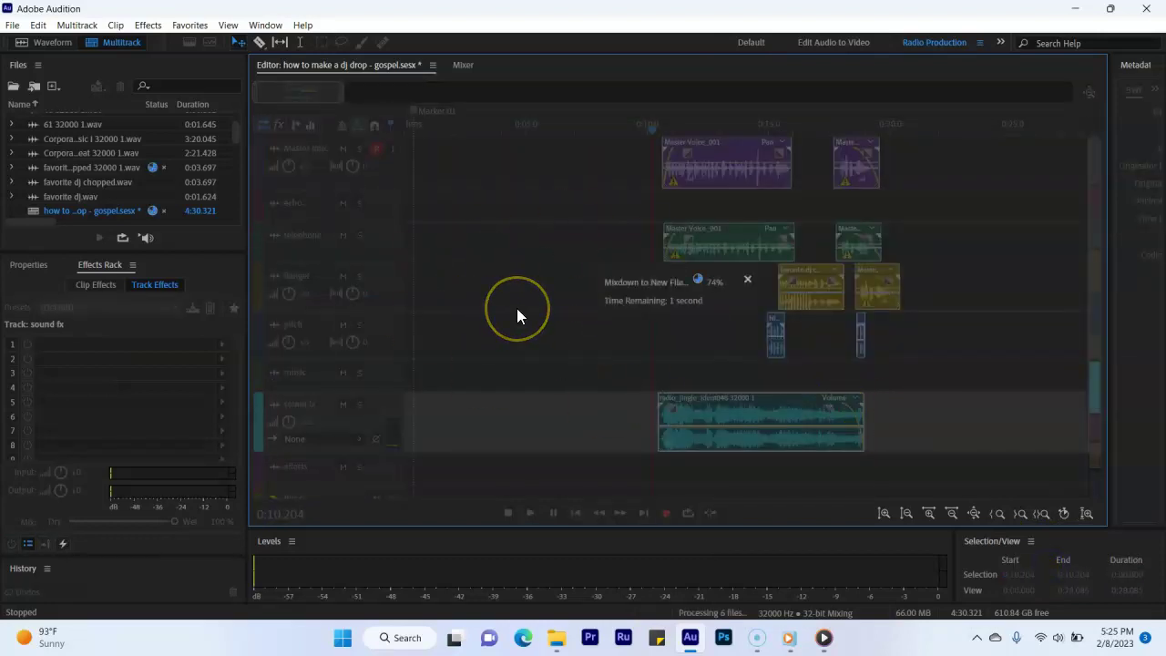
Play the new mixdown file from the start through the end of the drop at about 10 seconds.
key(space)
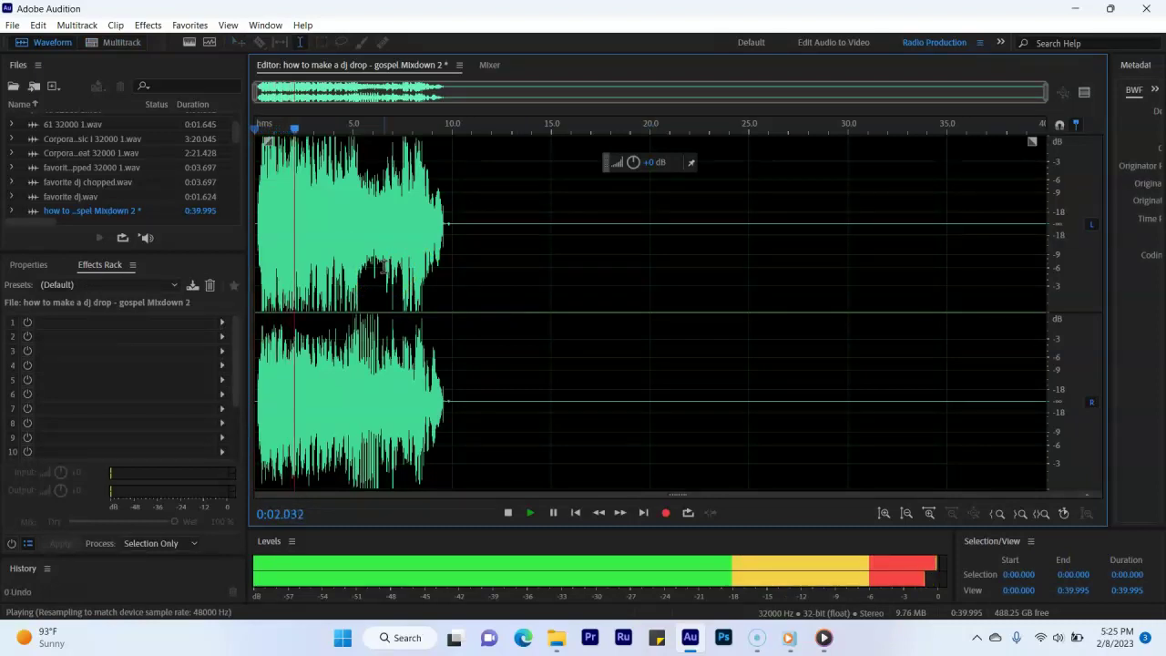
click(478, 276)
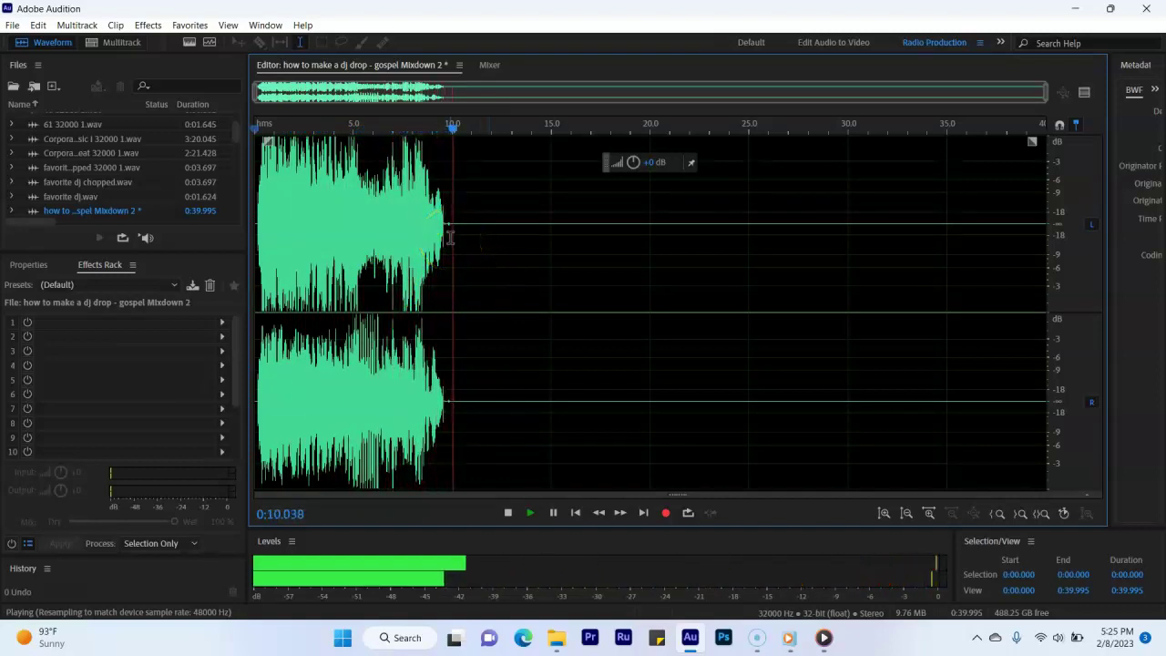
key(space)
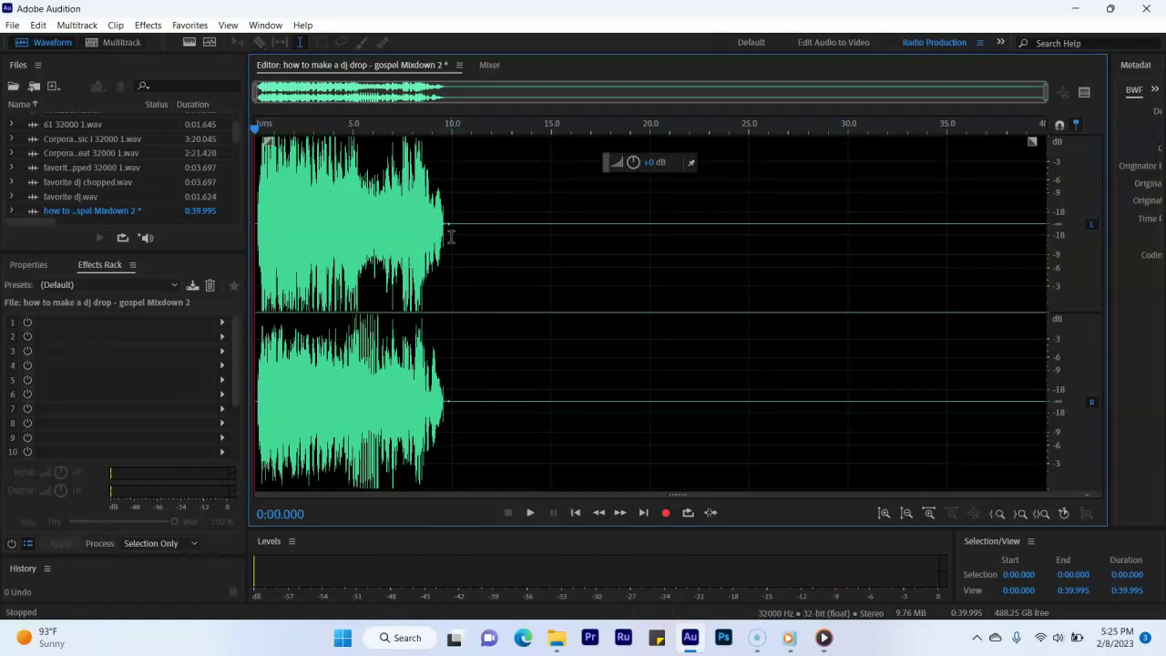